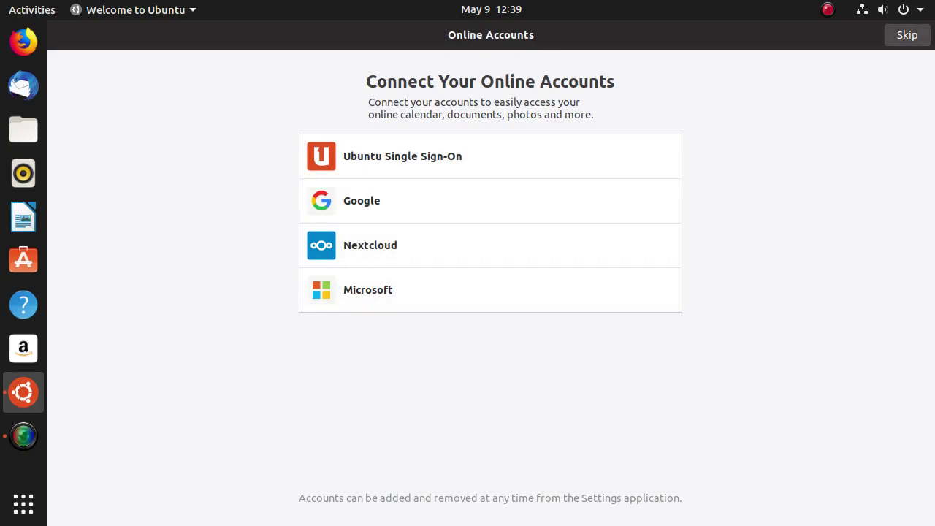
Skip connecting online accounts and agree to send system info to Canonical in the Ubuntu welcome setup.
click(908, 36)
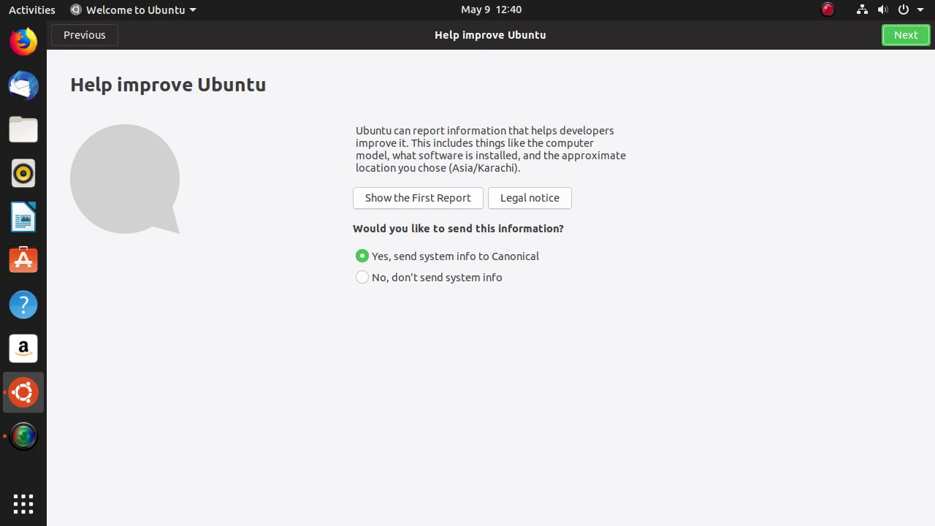
click(906, 35)
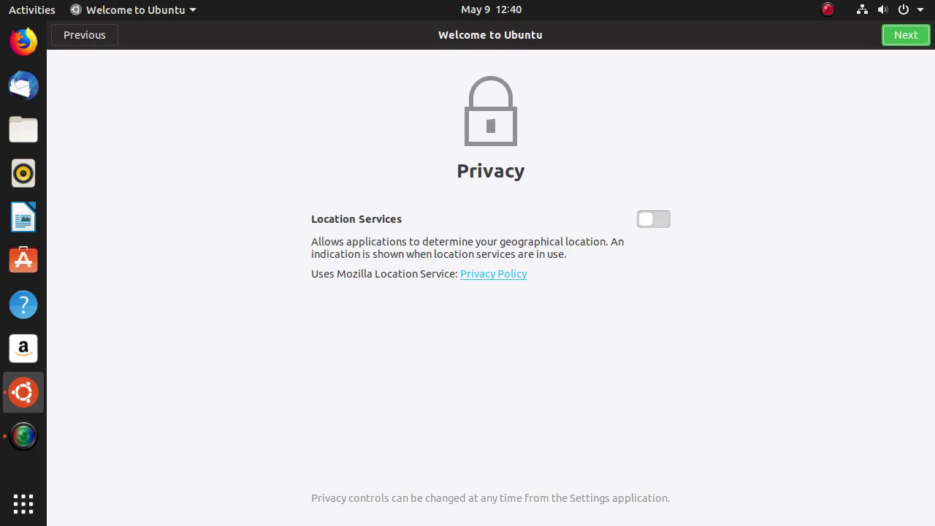
Switch Location Services on and back off, and finish the welcome setup after paging through the suggested apps.
click(654, 219)
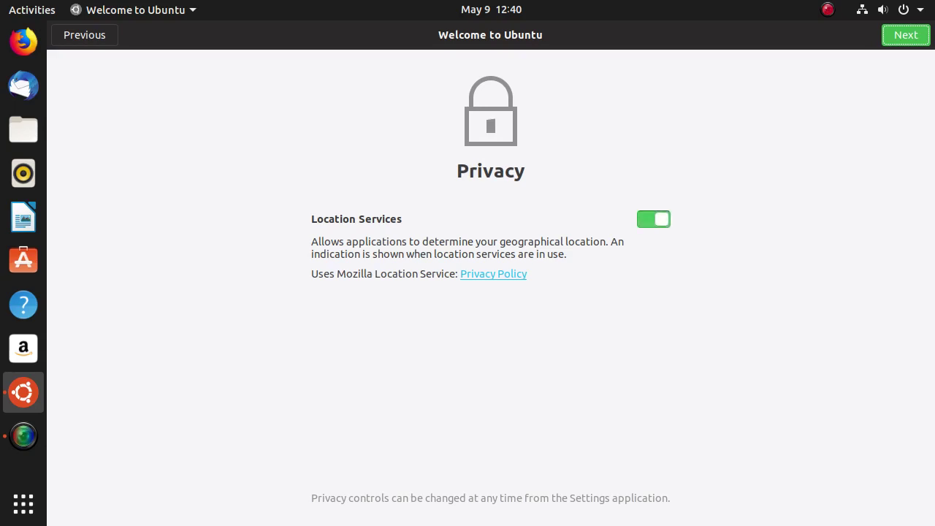
click(654, 219)
key(Return)
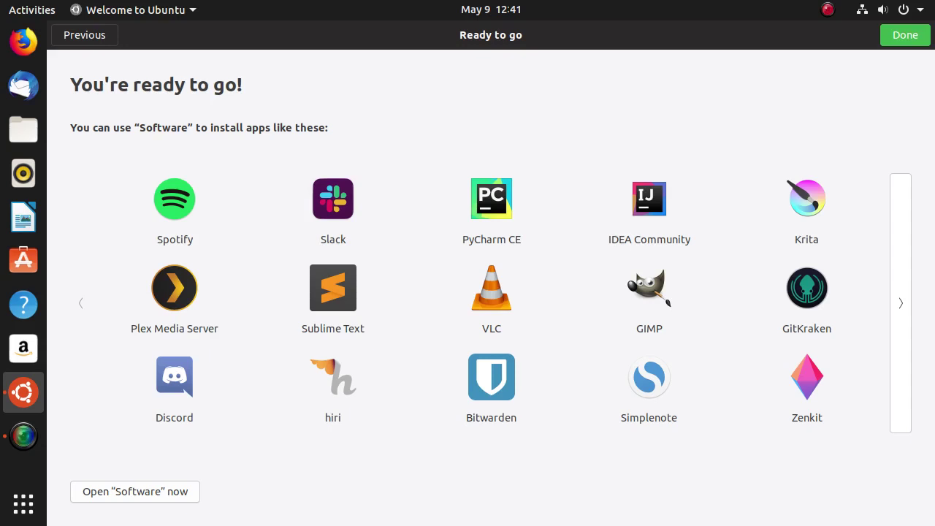
click(901, 303)
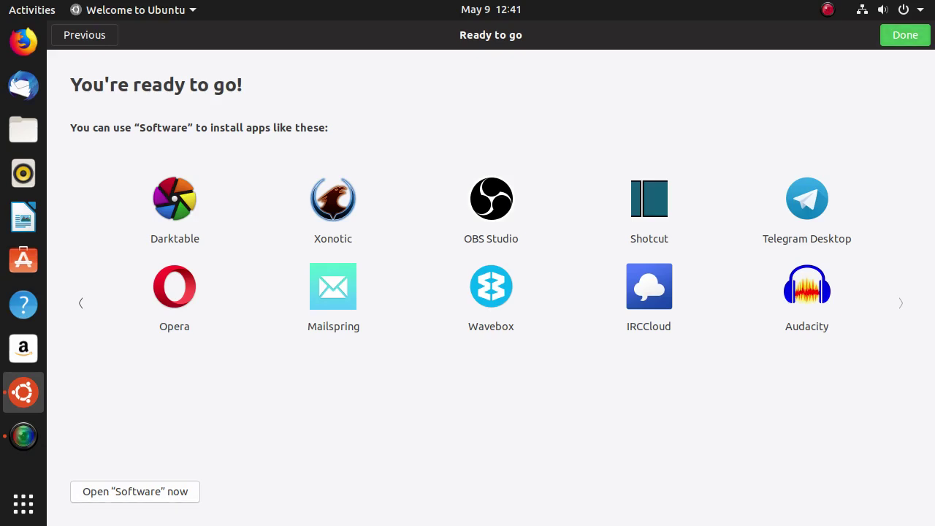
click(905, 35)
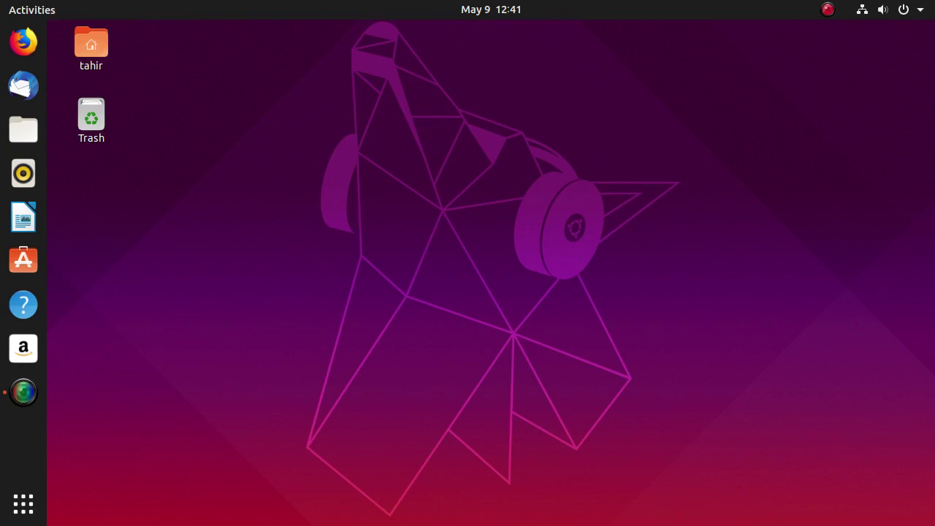
Show the Desktop folder in Files from the desktop and close its window.
right_click(196, 148)
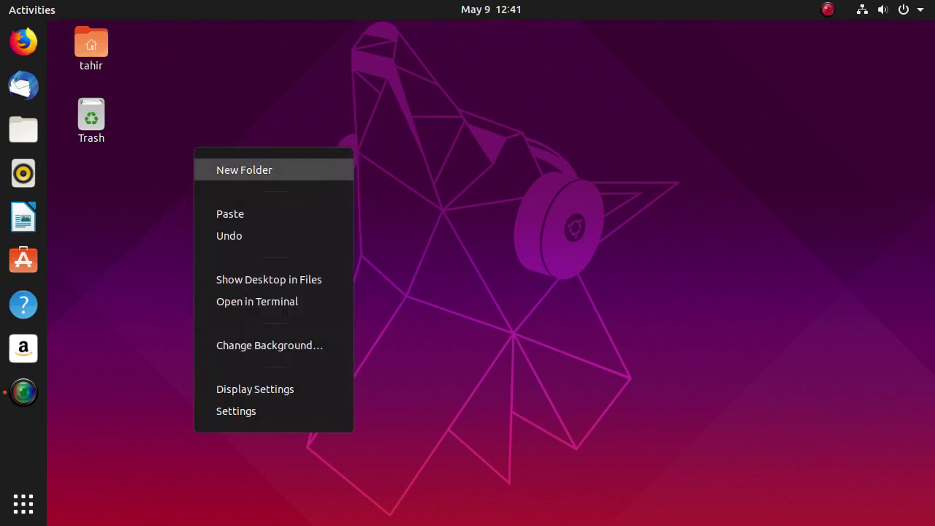
key(Down)
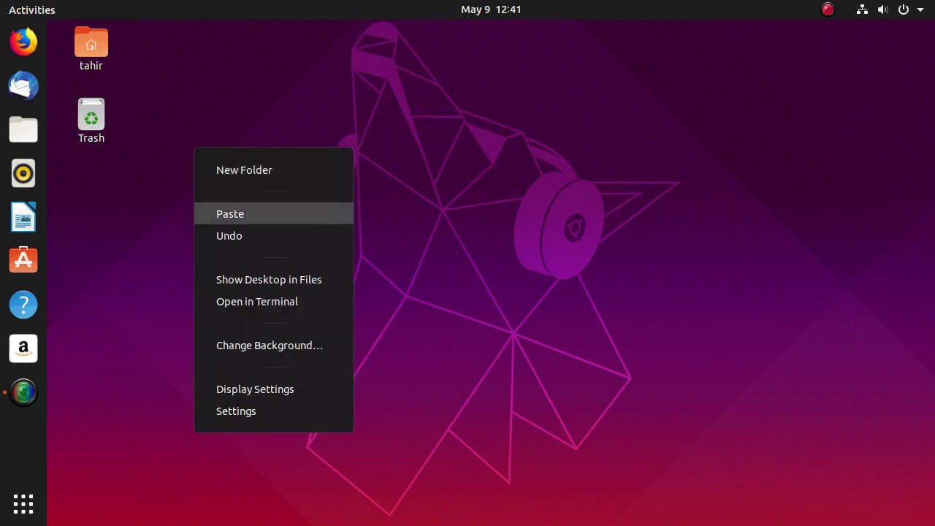
key(Down)
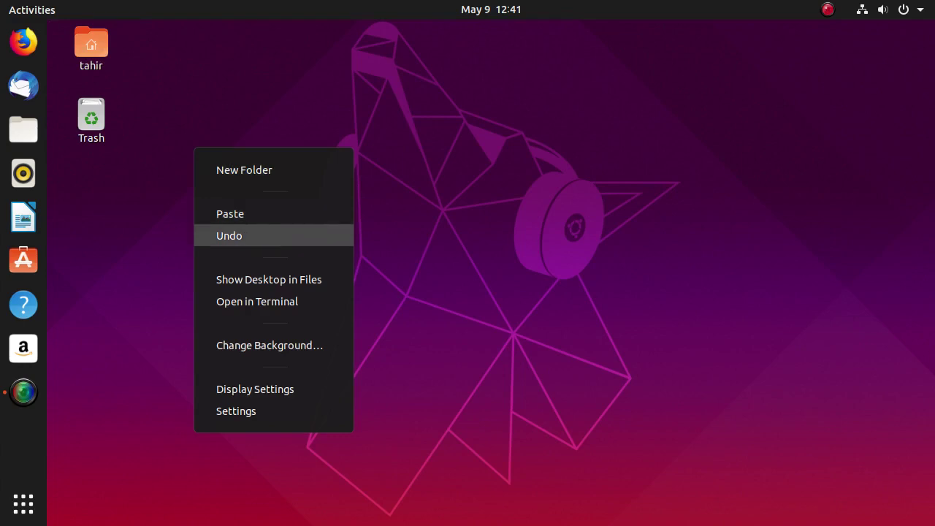
key(Down)
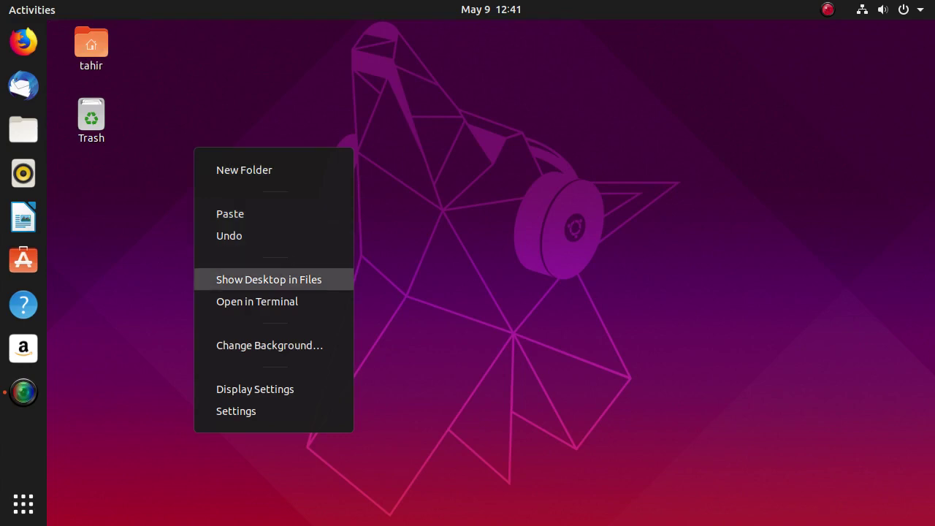
key(Return)
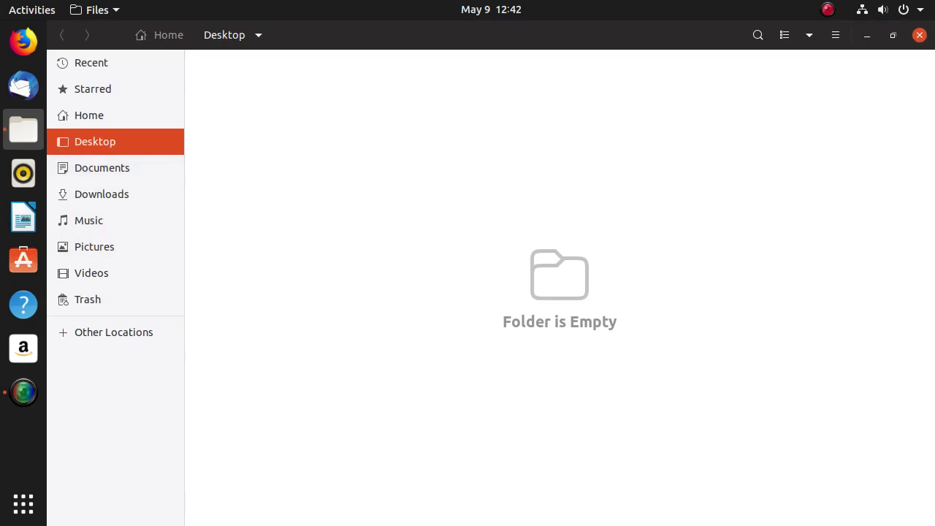
click(920, 35)
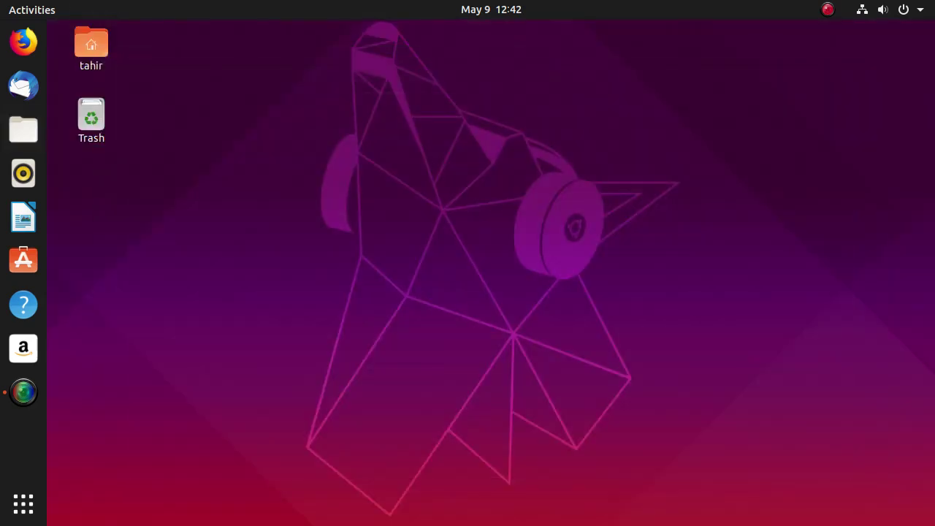
Change the desktop background to the dark blue wallpaper with the yellow-and-magenta dingo above a neon grid, and close Settings.
right_click(193, 138)
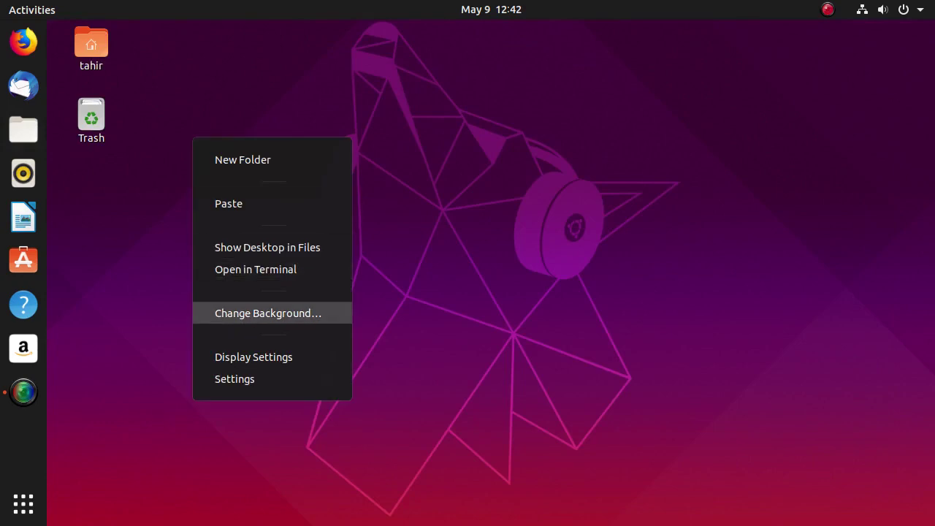
click(268, 313)
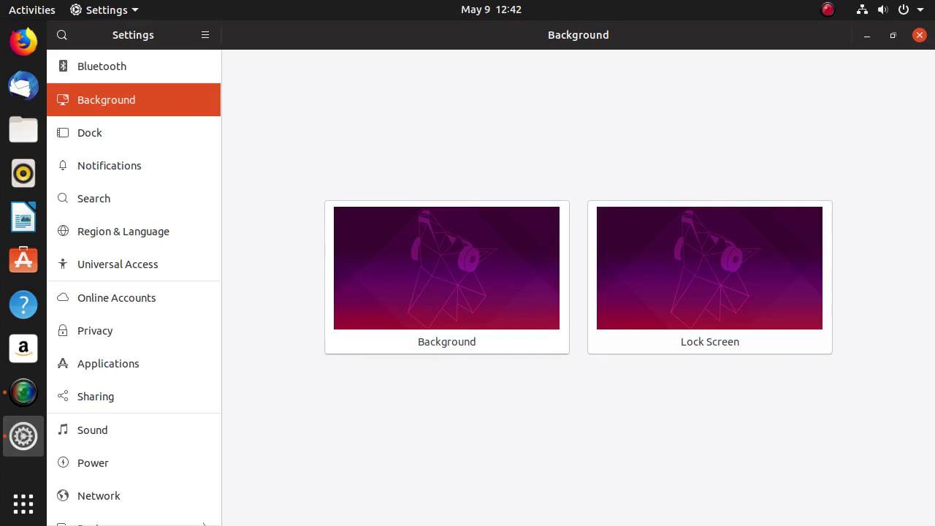
click(447, 278)
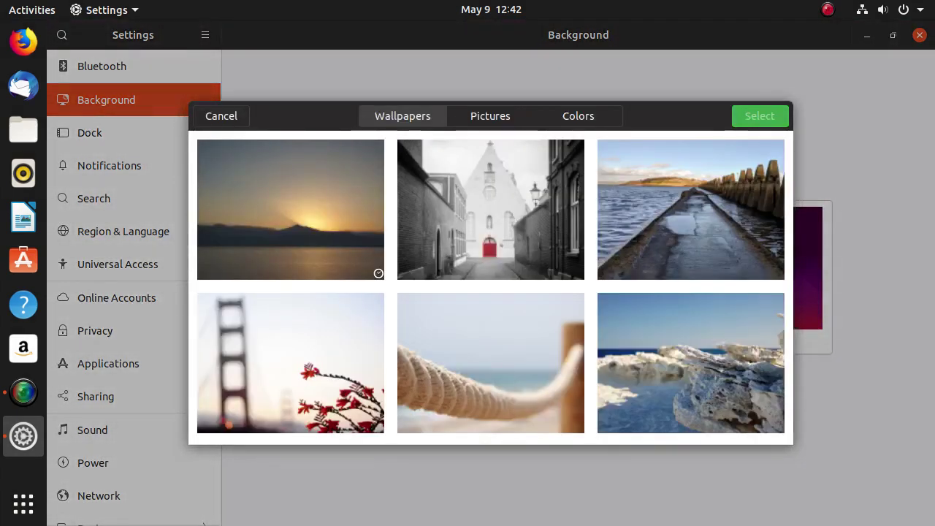
scroll(491, 287, down, 10)
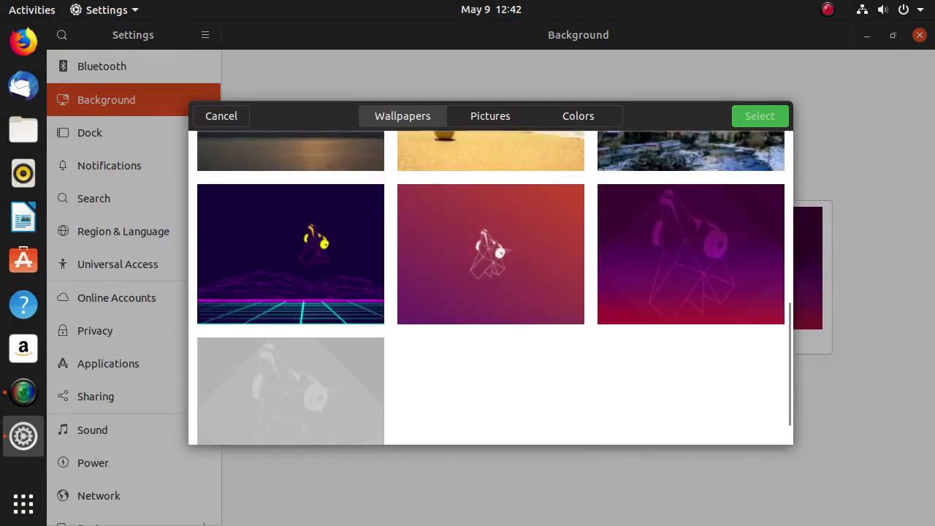
scroll(491, 288, down, 1)
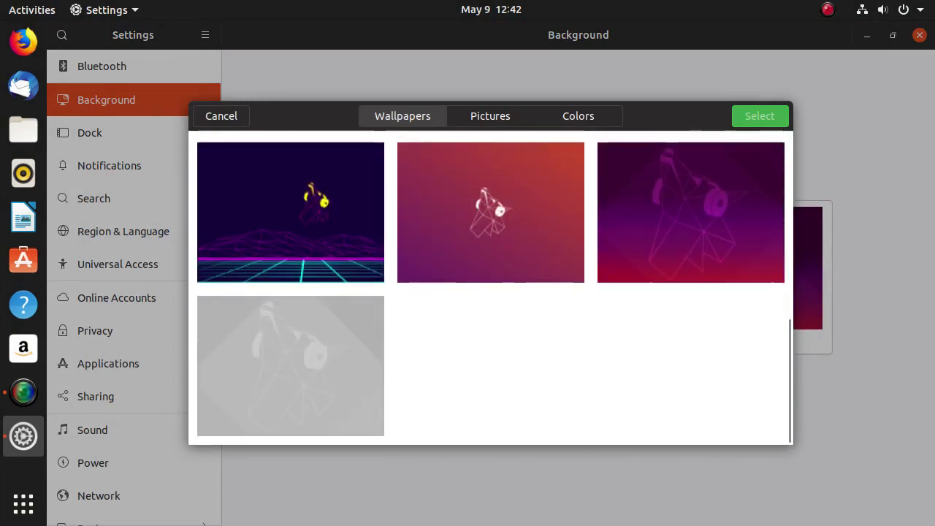
scroll(491, 288, up, 1)
click(291, 254)
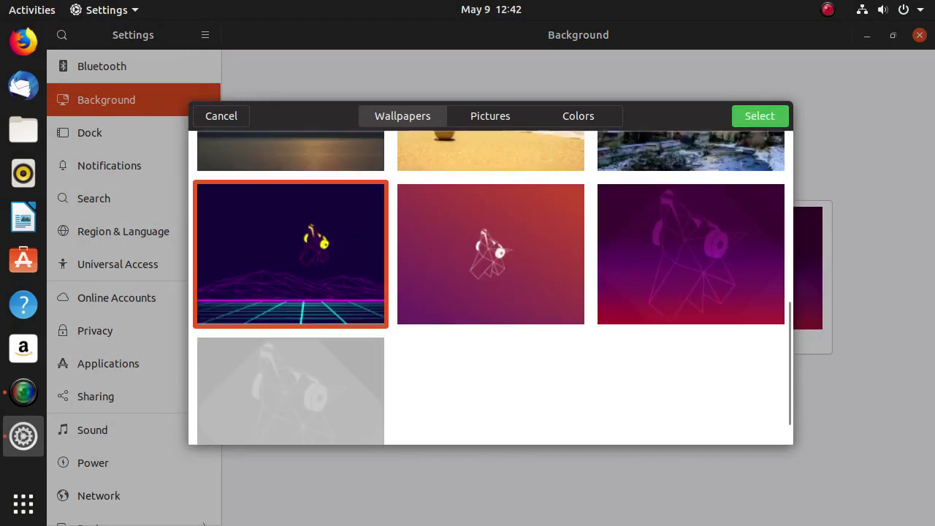
click(760, 116)
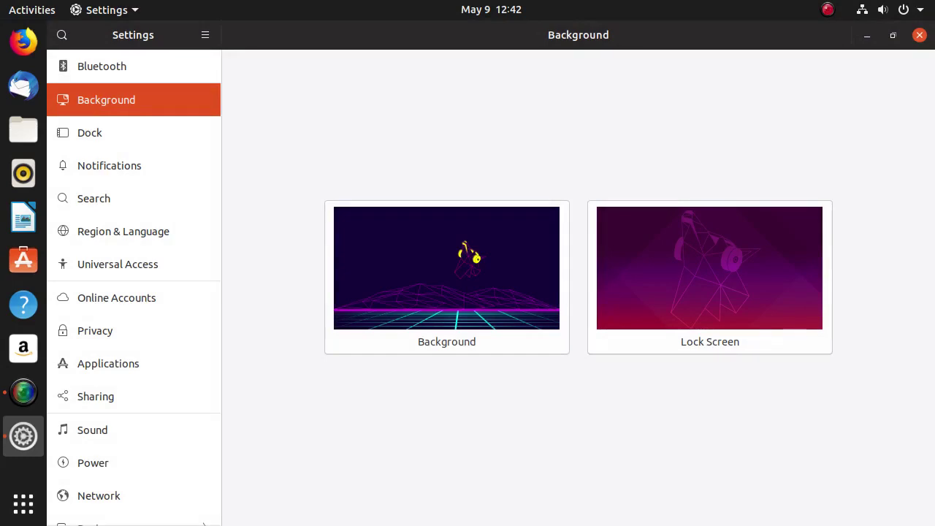
key(alt+F4)
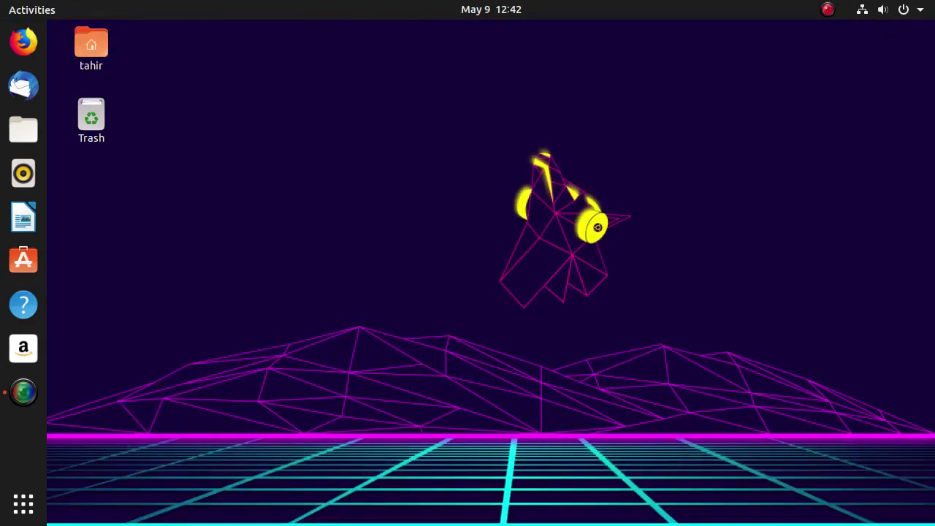
Examine the available resolutions in the display settings without changing them, and close Settings.
right_click(380, 207)
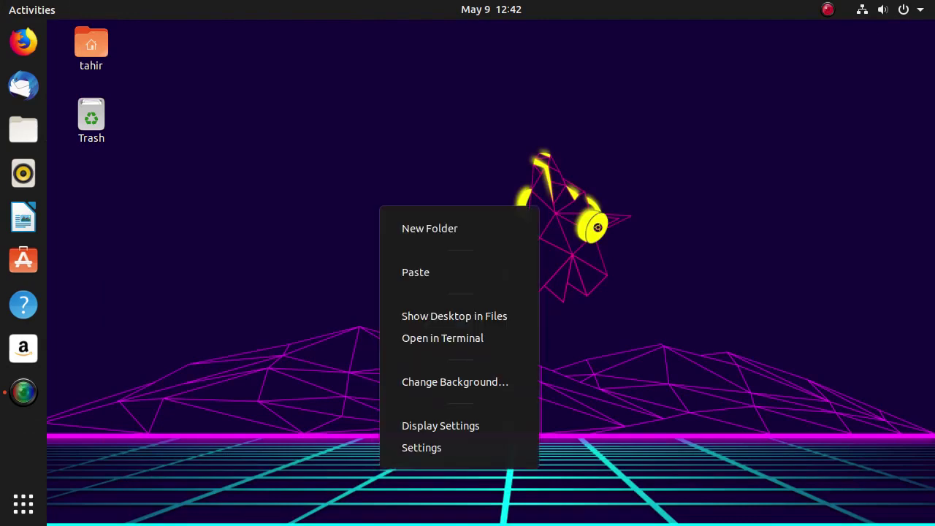
click(441, 425)
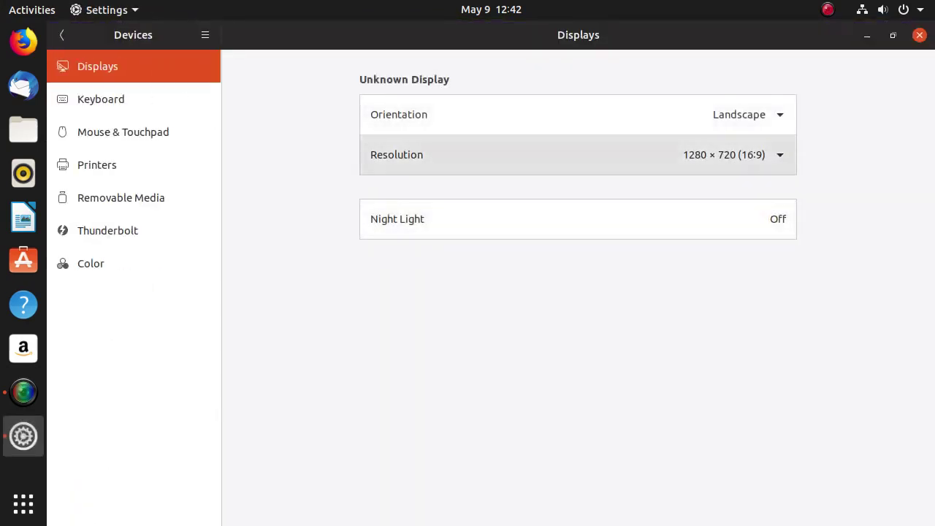
click(724, 155)
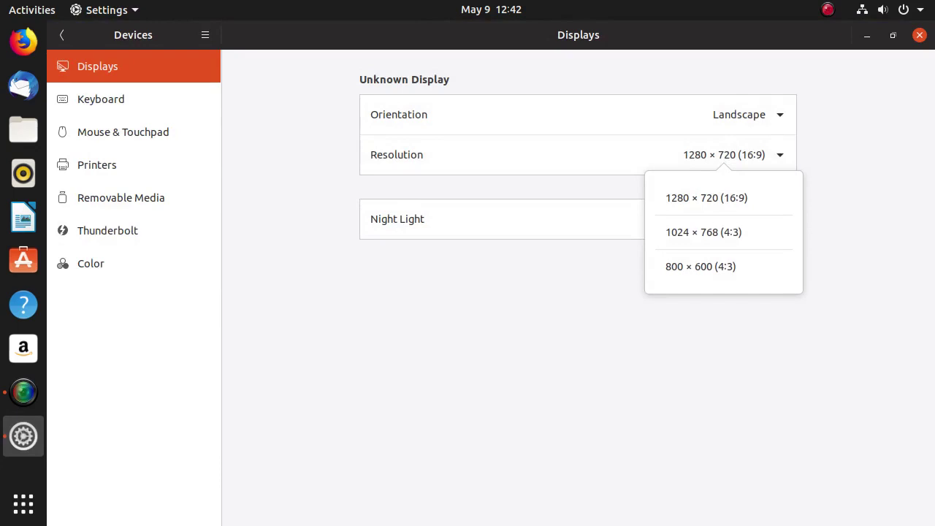
key(Escape)
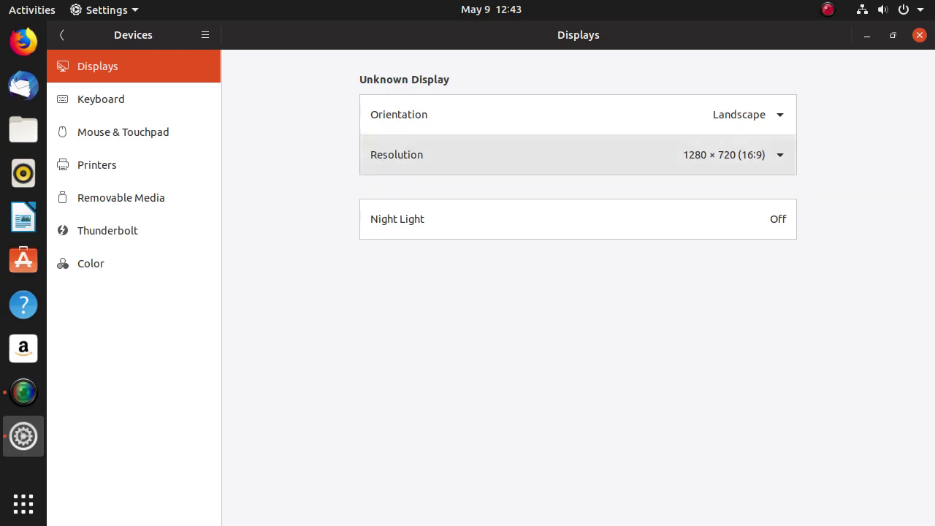
click(745, 155)
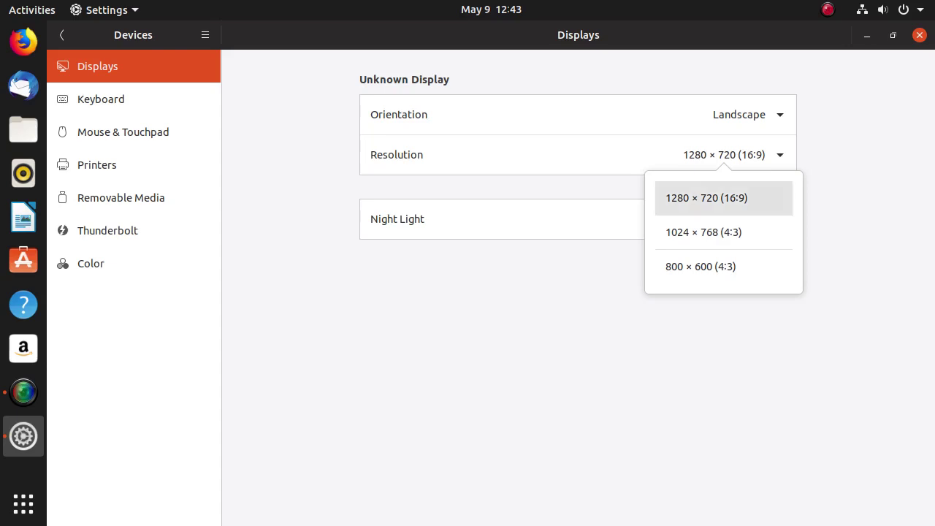
key(Escape)
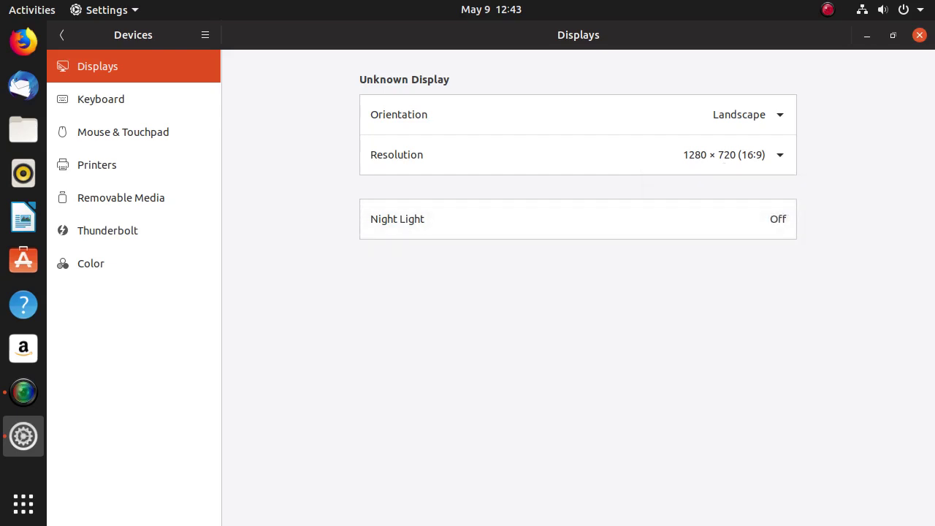
click(919, 35)
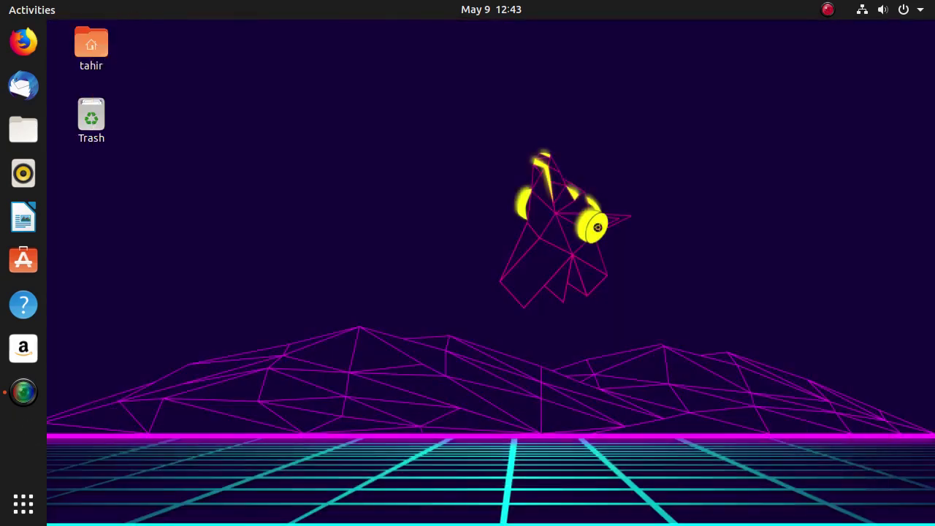
right_click(226, 198)
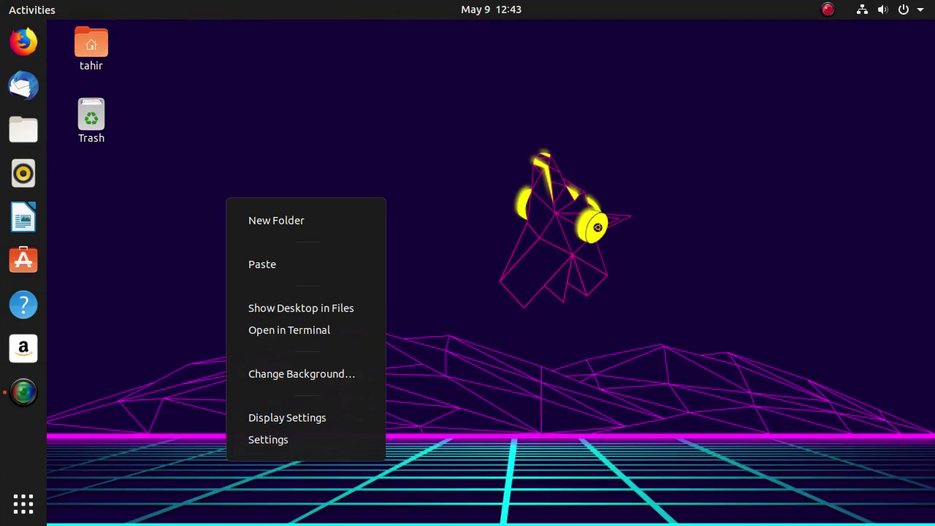
click(175, 331)
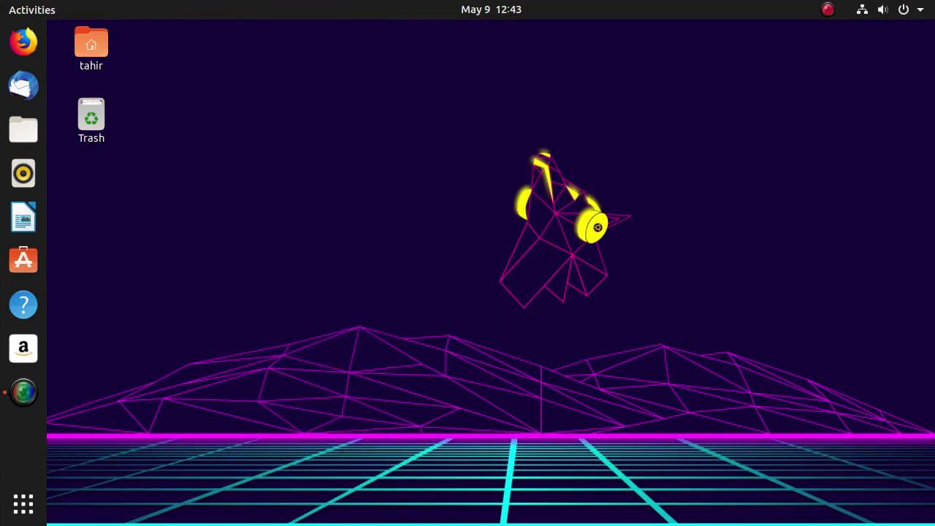
Find "ter" among the applications to open Terminal, and list the display outputs and modes with xrandr.
click(24, 503)
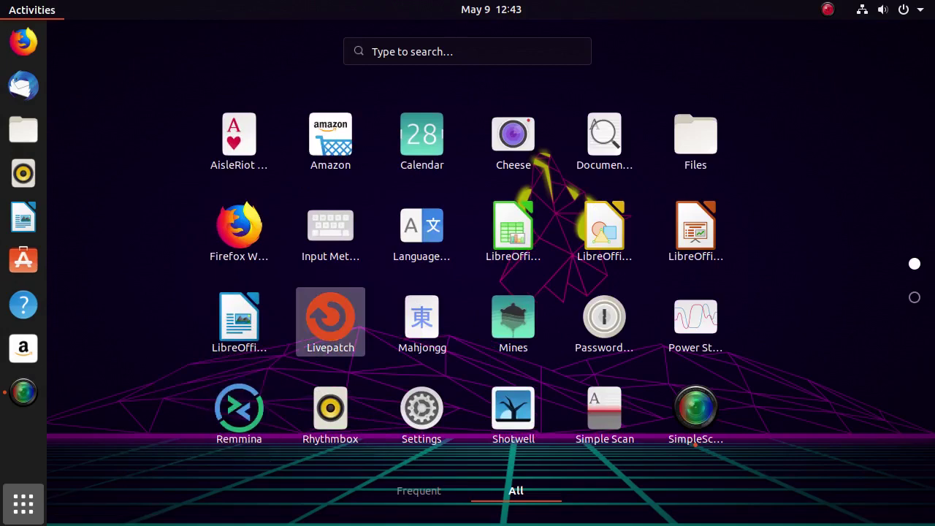
text(ter)
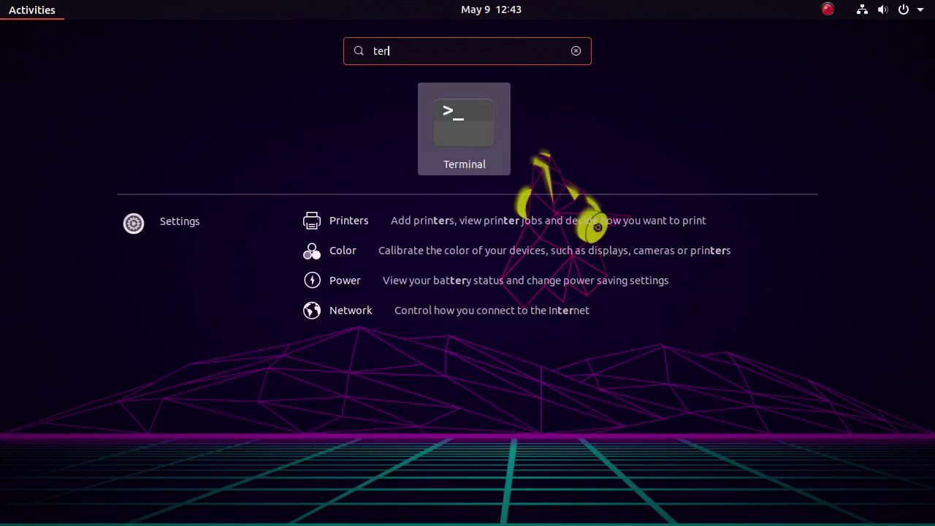
key(Return)
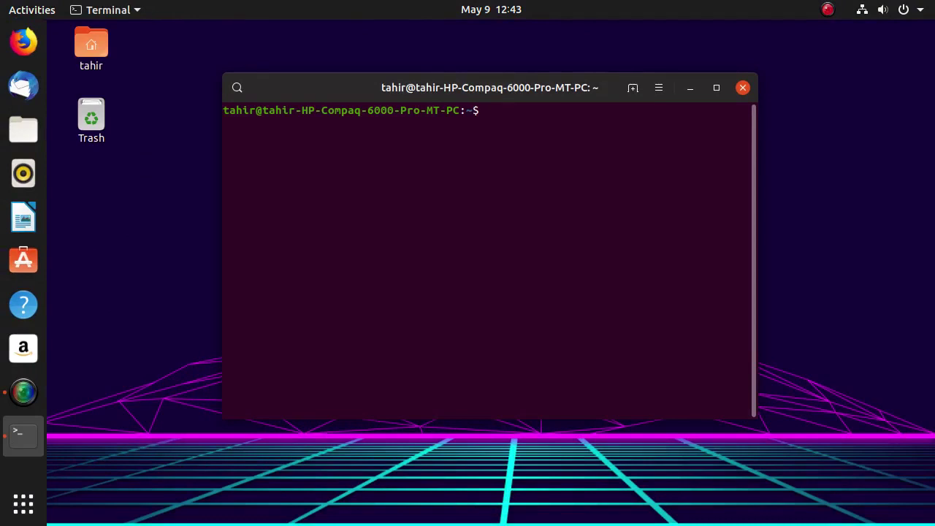
text(xrandr)
key(Return)
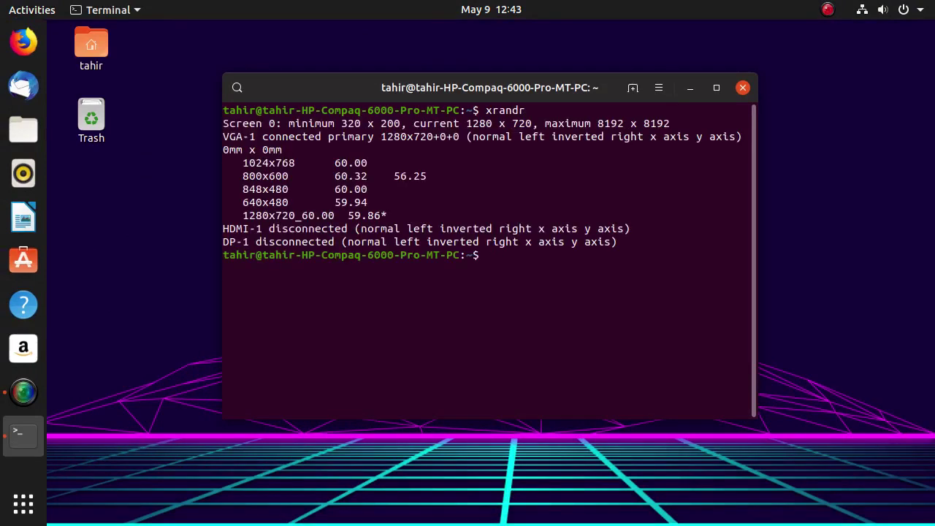
Examine the connected output's name and its list of supported modes in the xrandr output.
drag(256, 136, 223, 137)
click(239, 137)
mouse_move(256, 137)
mouse_down()
mouse_move(231, 137)
mouse_move(249, 137)
mouse_up()
click(230, 136)
click(250, 136)
drag(388, 215, 244, 163)
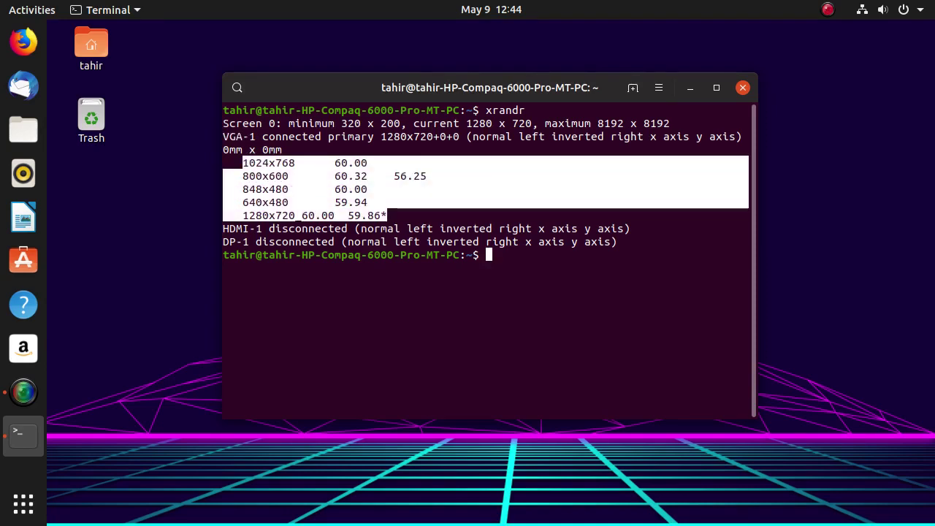
click(244, 162)
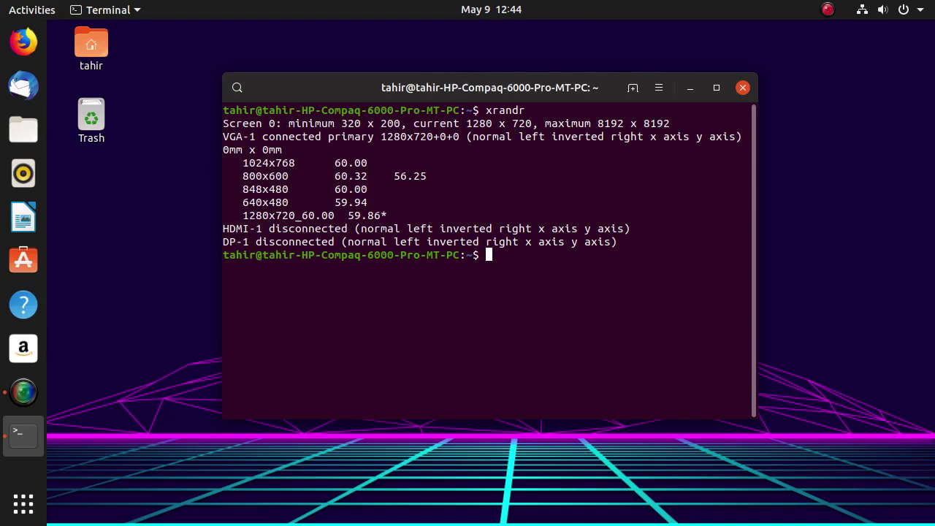
Generate the modeline for a 1920 by 1080 resolution with the cvt command.
drag(387, 215, 249, 216)
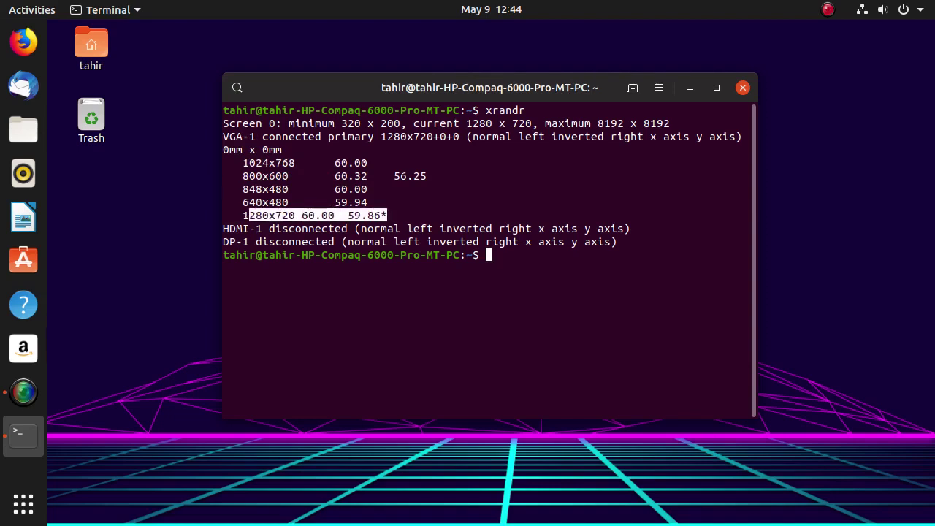
click(249, 215)
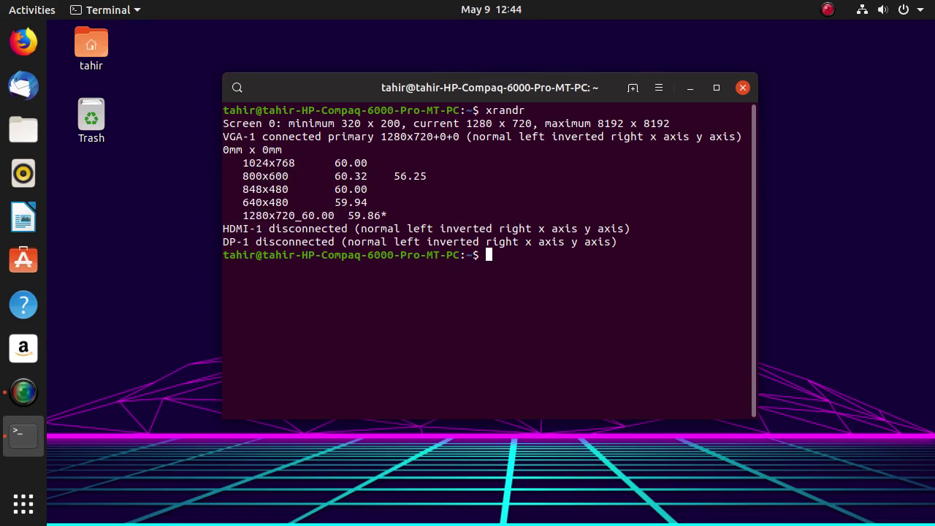
text(cvt 1280 720)
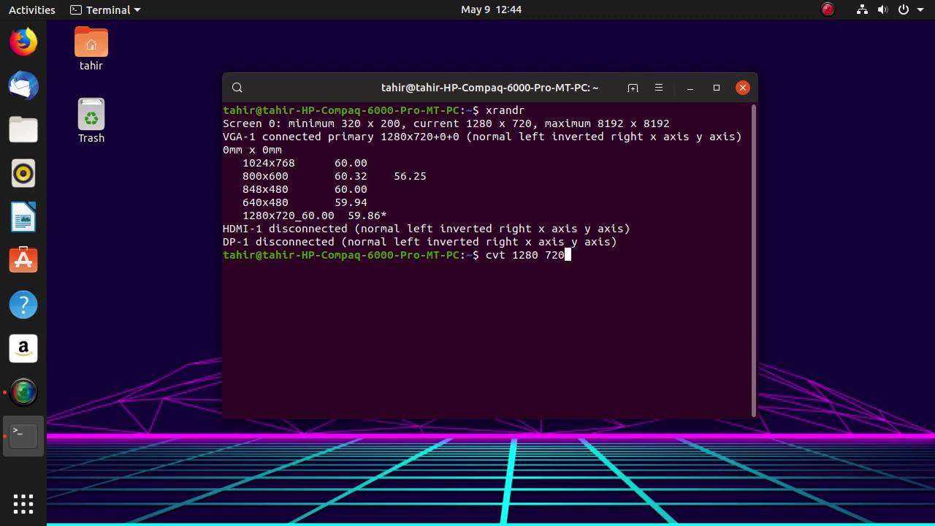
key(BackSpace)
key(BackSpace)
key(BackSpace)
key(BackSpace)
key(BackSpace)
key(BackSpace)
key(BackSpace)
key(BackSpace)
text(1920 1080)
key(Return)
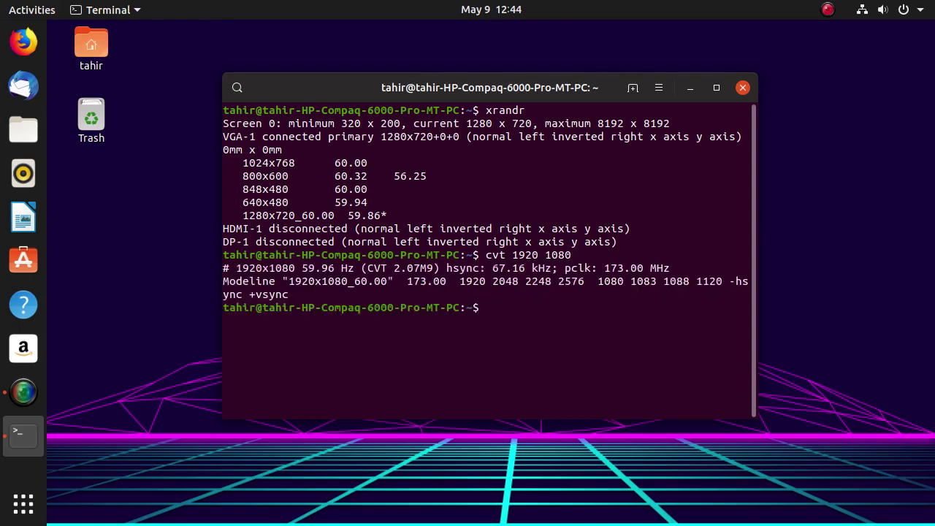
Maximize the terminal window and copy the modeline's parameters, from "1920x1080_60.00" through +vsync.
click(717, 88)
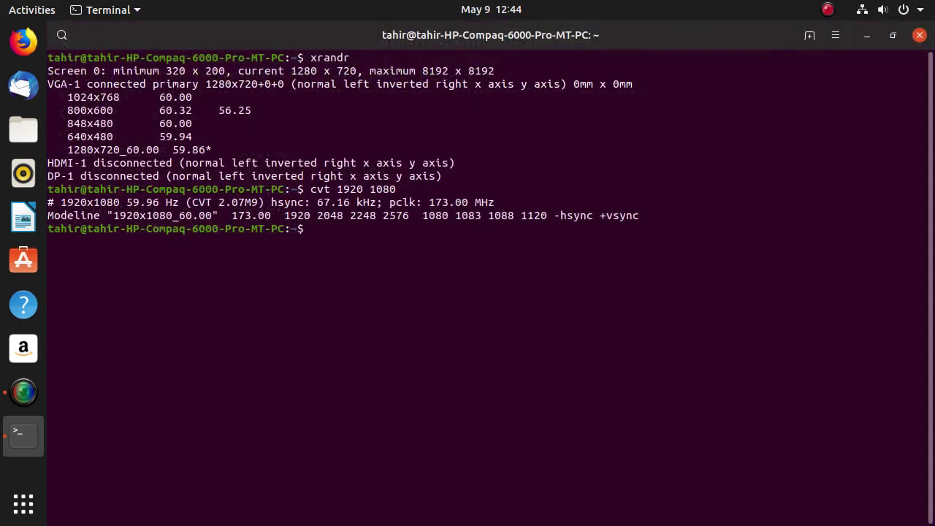
drag(107, 215, 640, 216)
right_click(627, 214)
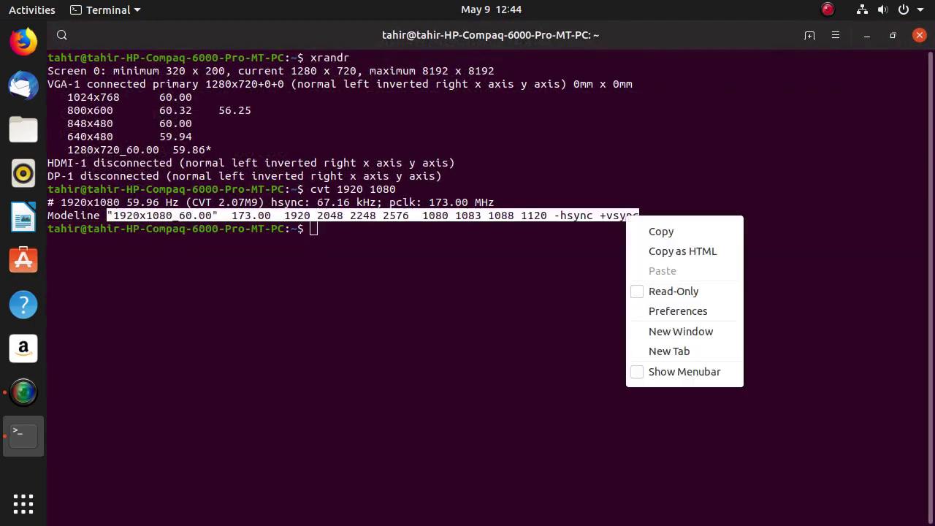
click(661, 229)
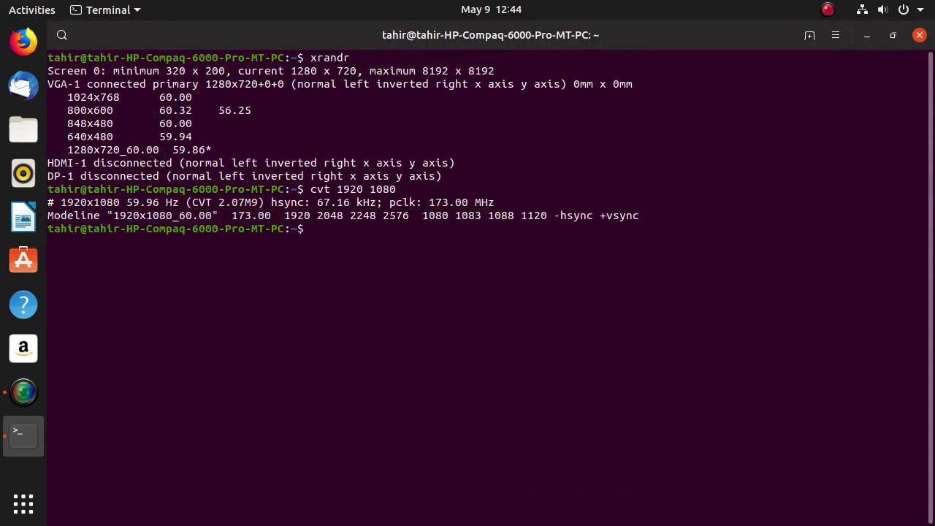
Create the 1920x1080_60.00 mode with sudo xrandr --newmode and the copied modeline parameters, authorizing it with the account password.
text(sudo xrandr --newmode)
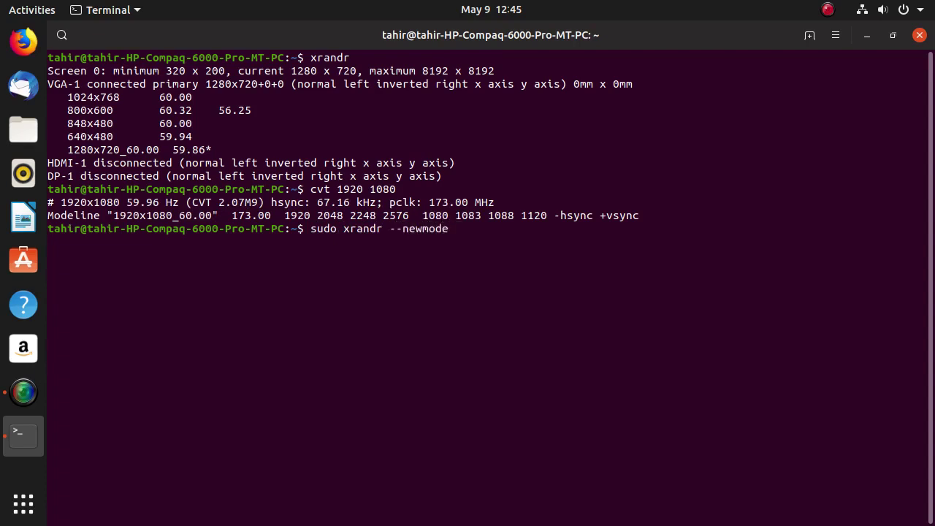
key(ctrl+shift+v)
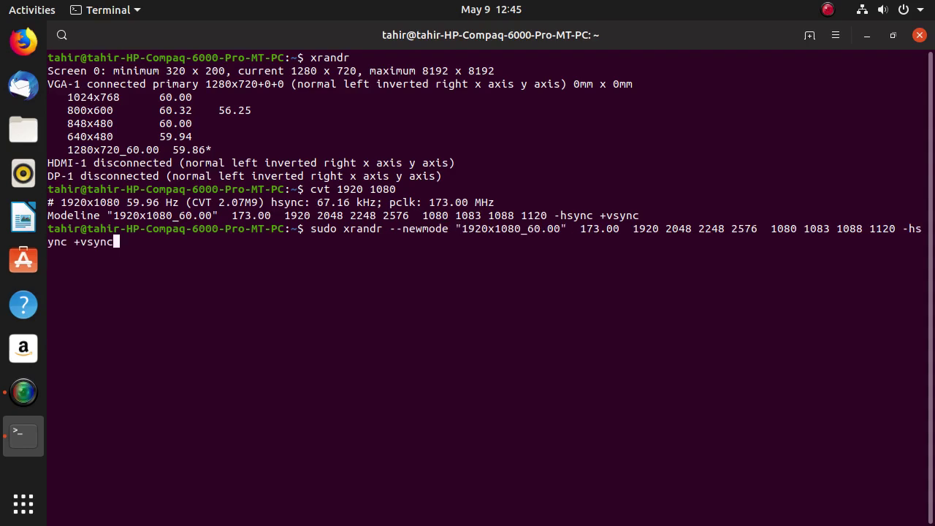
key(Return)
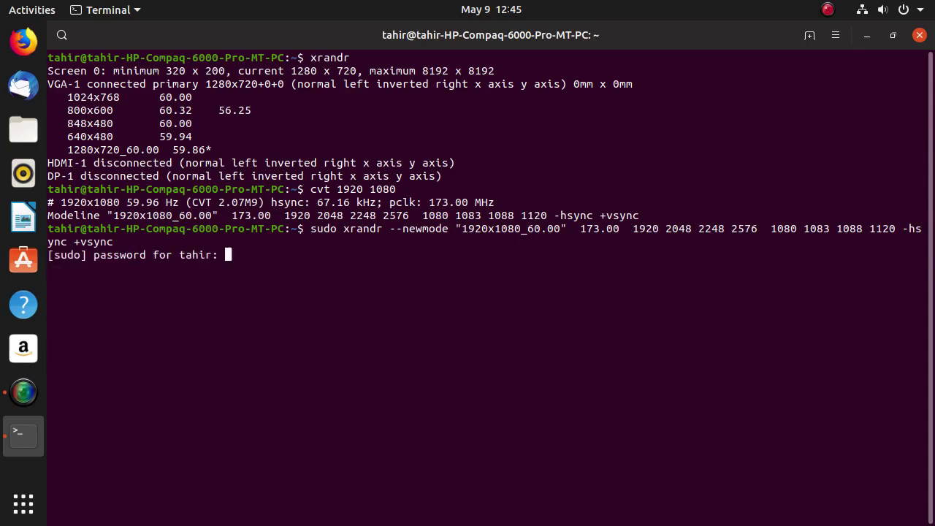
key(Return)
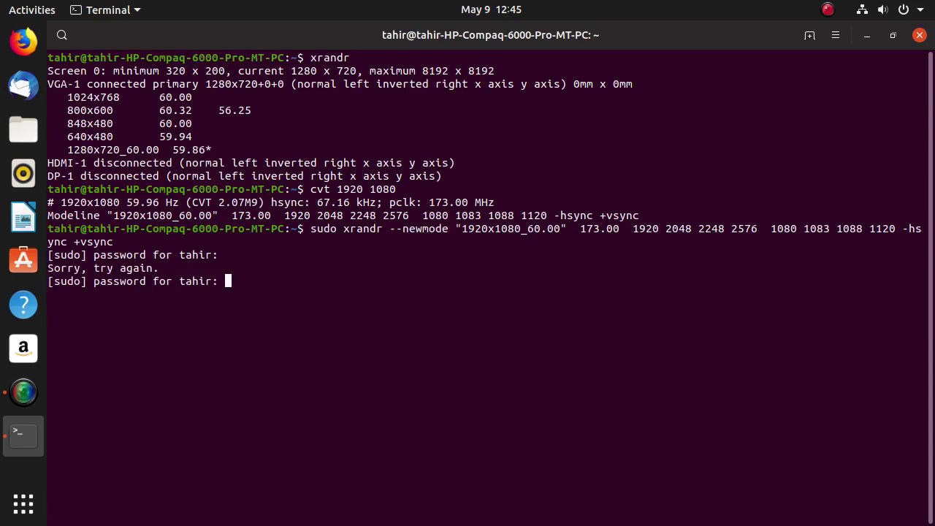
key(Return)
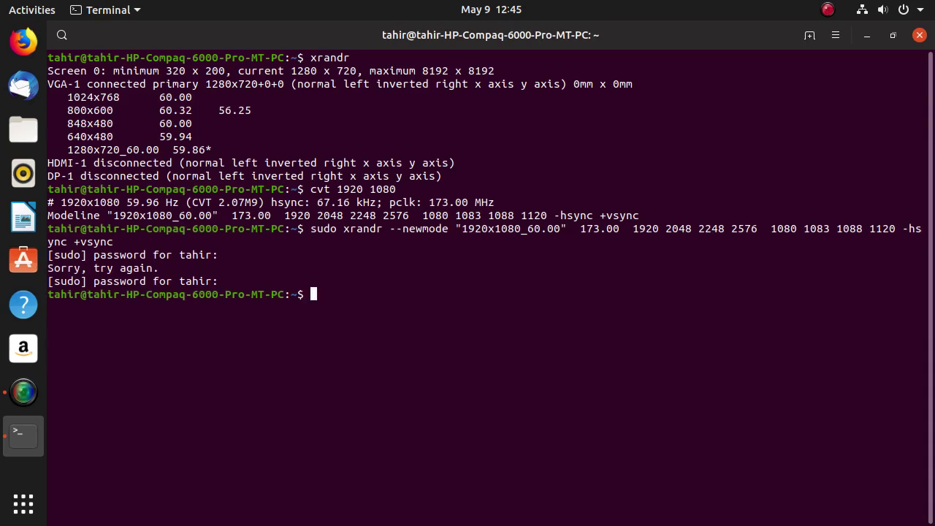
Add the mode "1920x1080_60.00" to output VGA-1 with xrandr --addmode.
text(xrandr )
text(--)
text(aad)
key(BackSpace)
key(BackSpace)
key(BackSpace)
text(addmode)
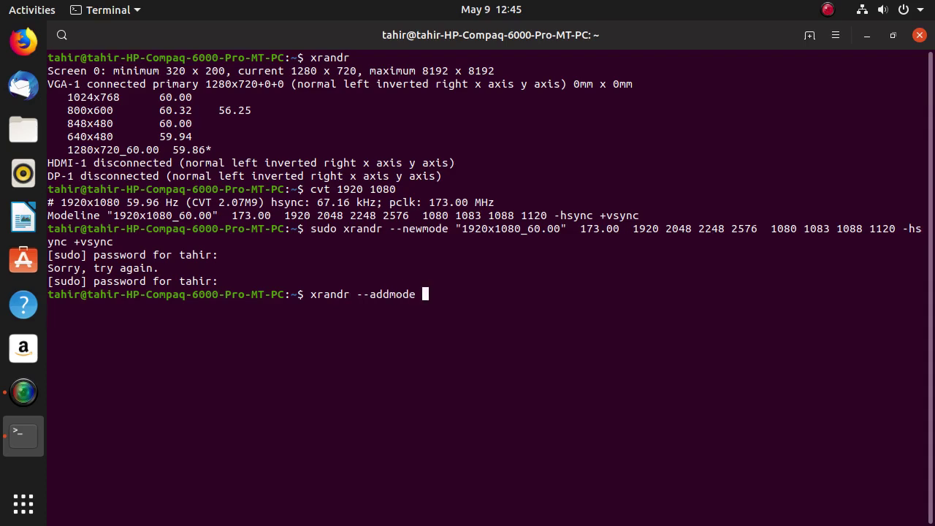
drag(80, 84, 48, 84)
text(VGA)
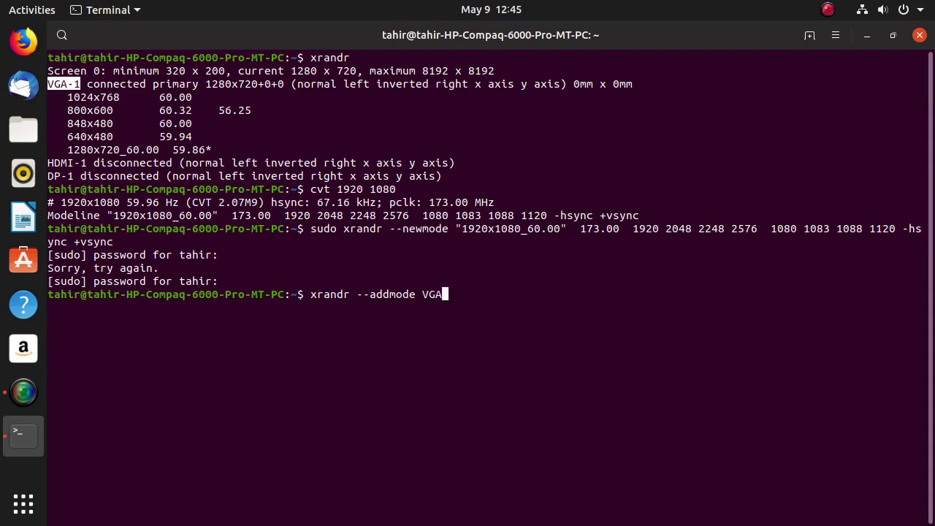
text(-1)
drag(566, 229, 456, 229)
right_click(468, 232)
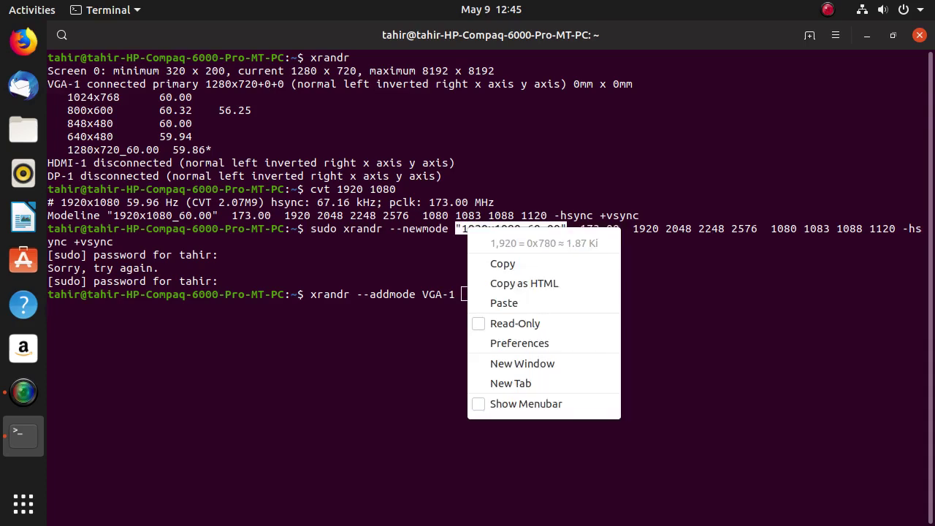
click(503, 264)
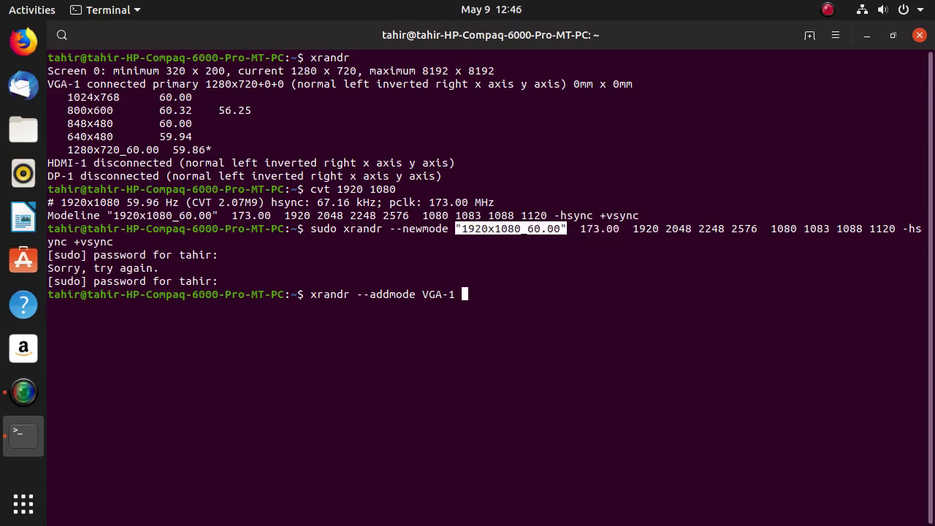
right_click(480, 294)
click(512, 346)
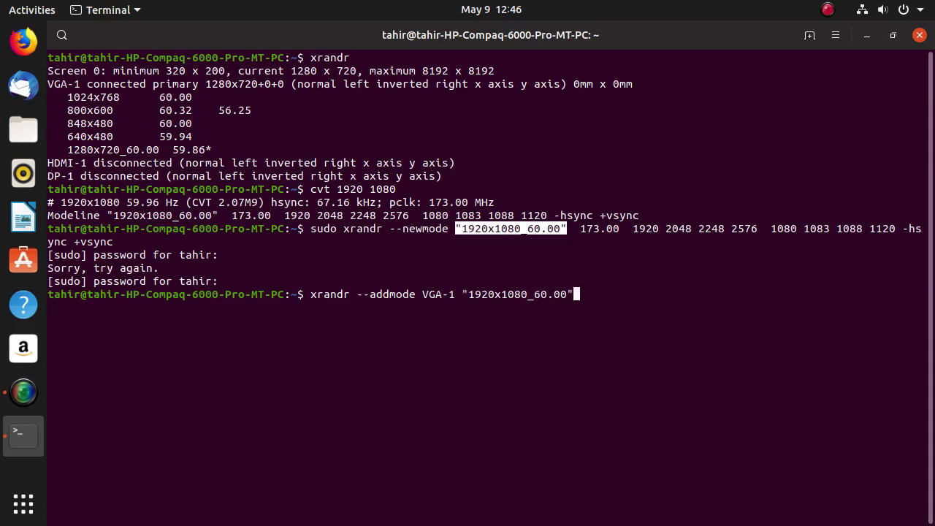
key(Return)
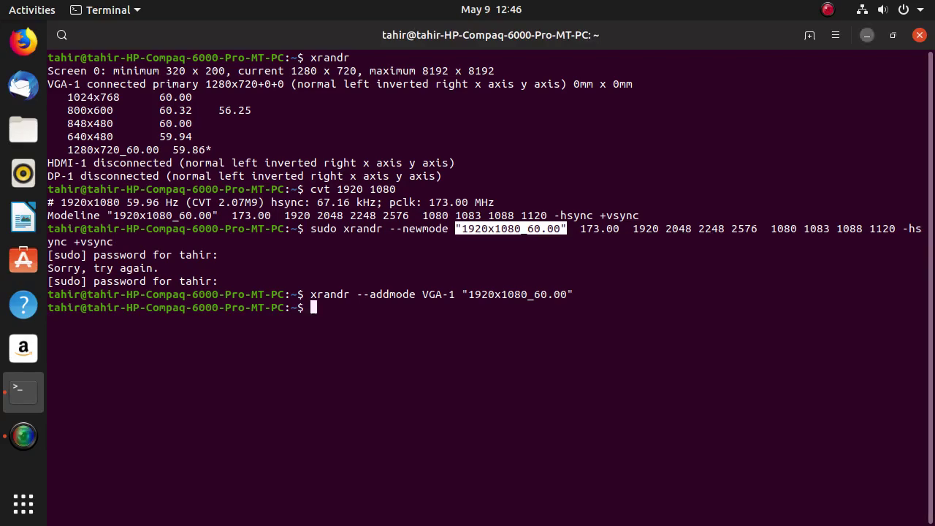
Minimize the terminal, check the resolution choices in the display settings without changing them, and minimize Settings.
click(866, 35)
right_click(276, 121)
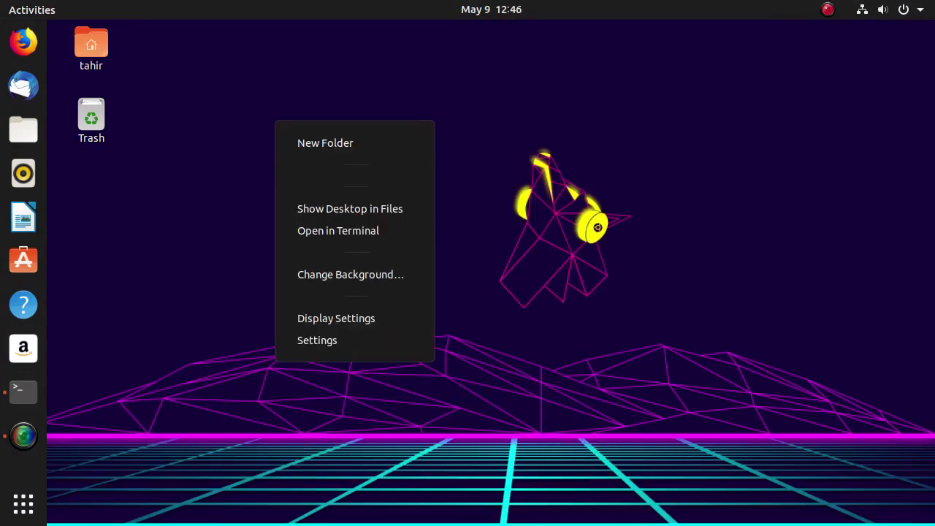
click(336, 318)
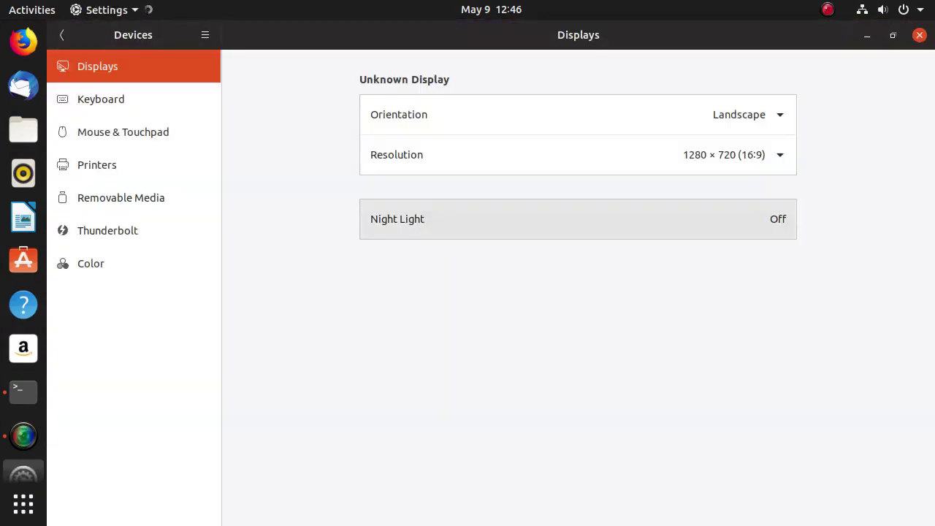
click(724, 155)
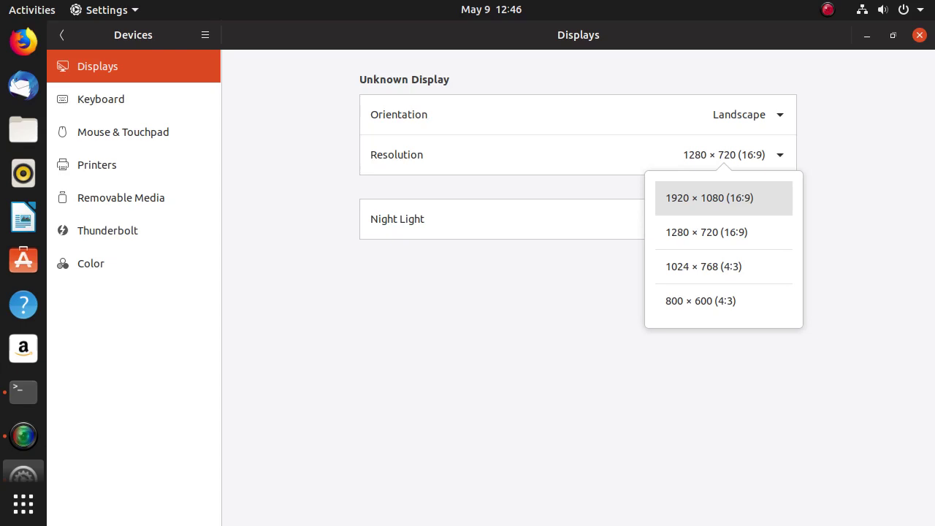
key(Escape)
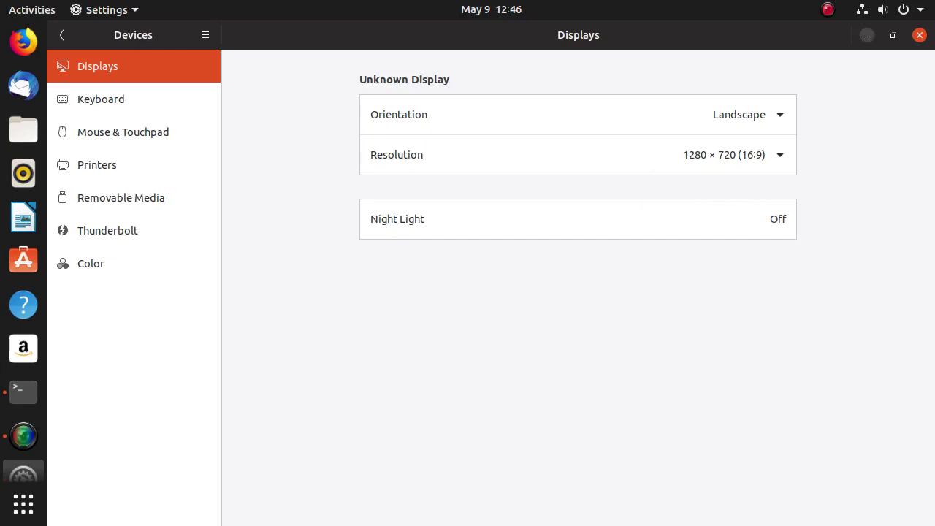
click(866, 36)
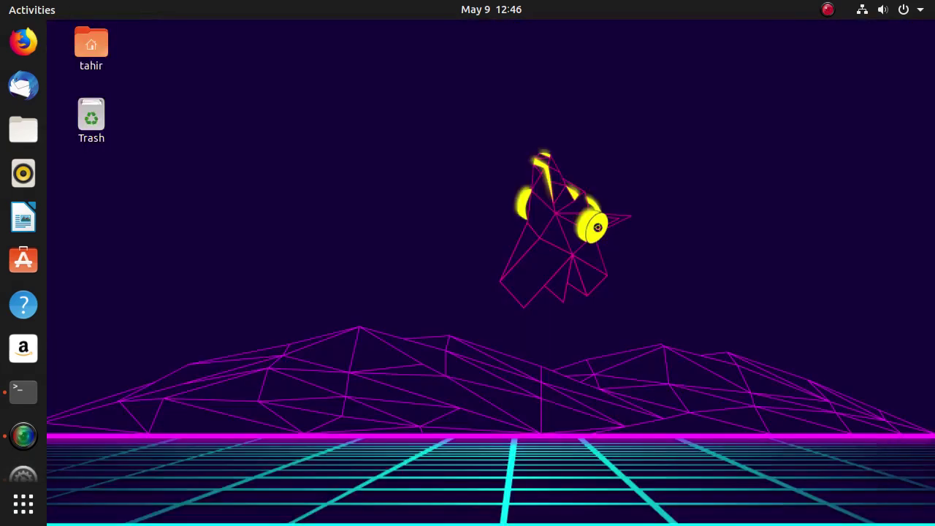
Return to Terminal and try to open ~/.profile with sudo xed.
click(23, 392)
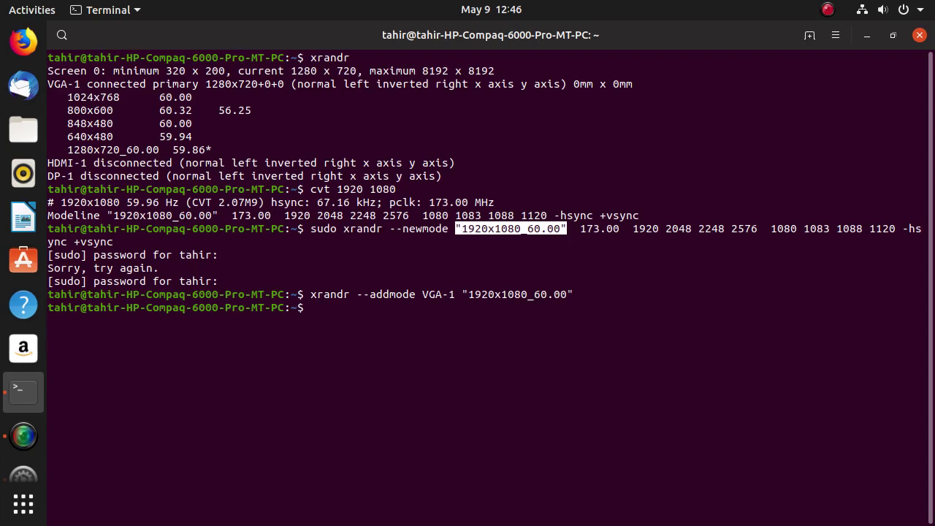
text(sudo xed)
text(~/.prof)
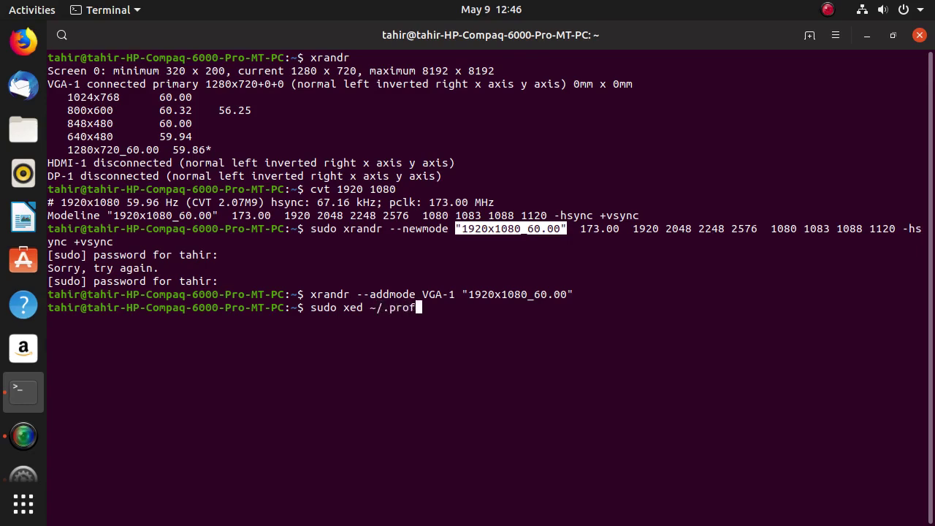
text(ile)
key(Return)
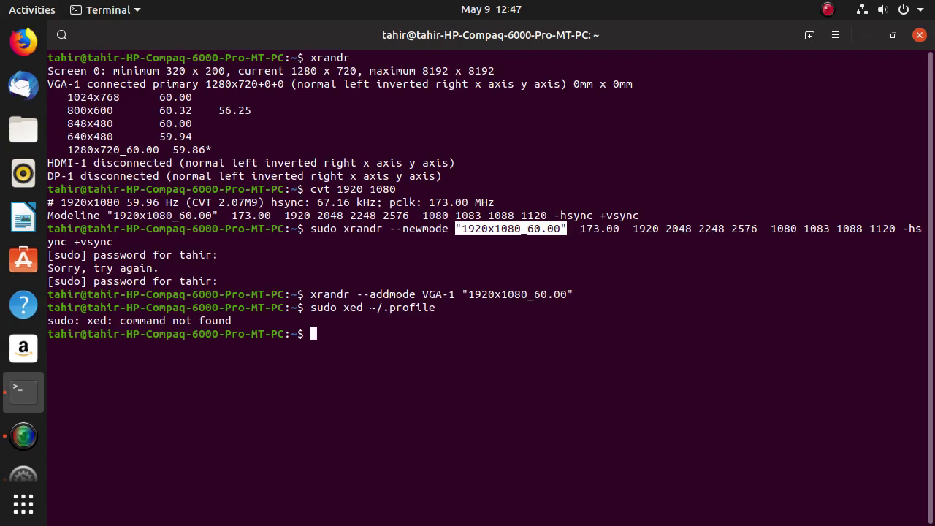
Open examples.desktop from the Home folder to check which text editor handles it, and minimize both windows.
click(24, 129)
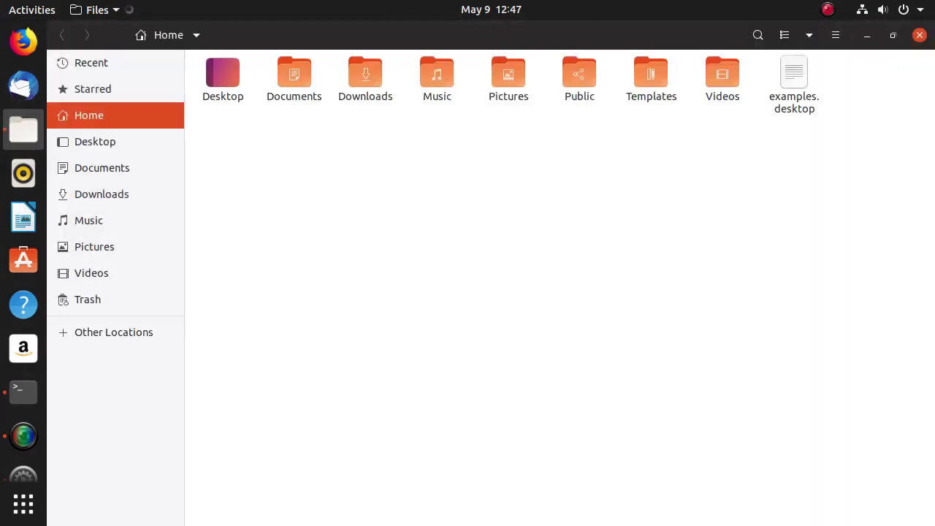
double_click(795, 73)
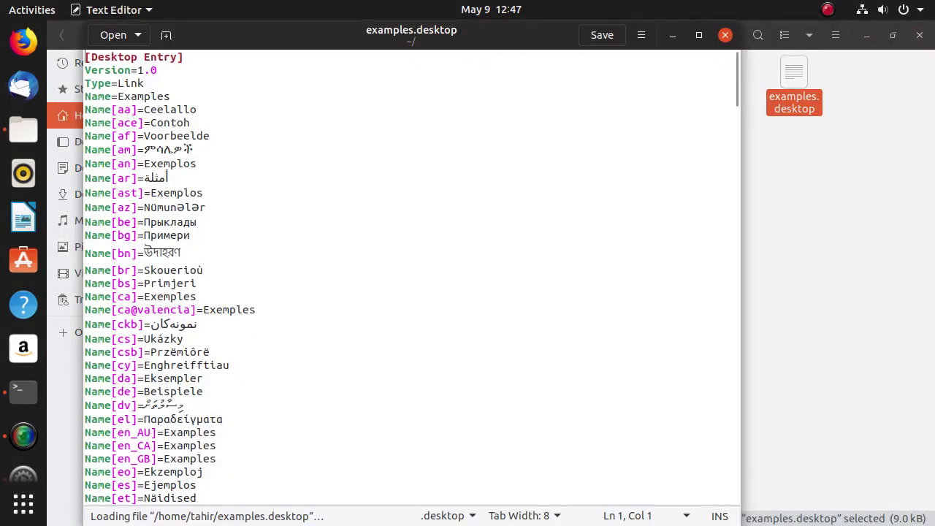
click(673, 35)
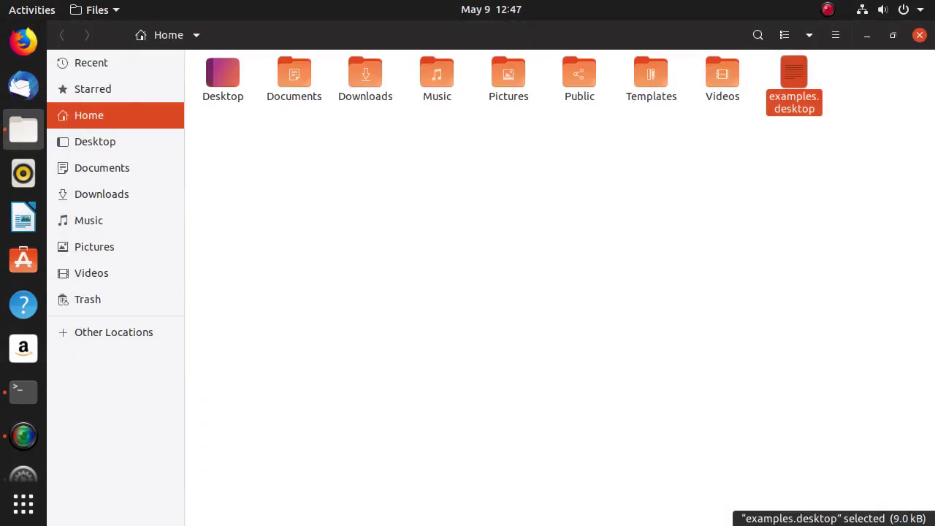
click(867, 35)
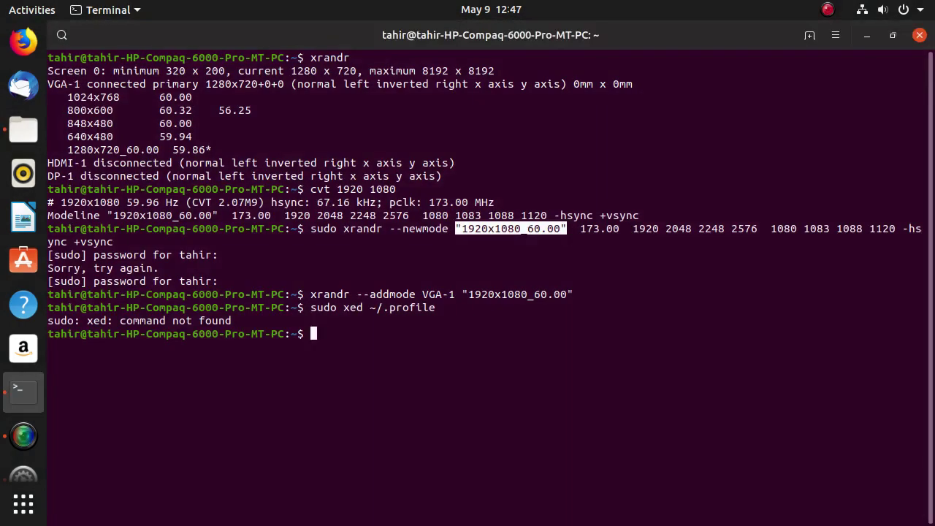
View the terminal program's About information and close it.
click(836, 35)
click(804, 236)
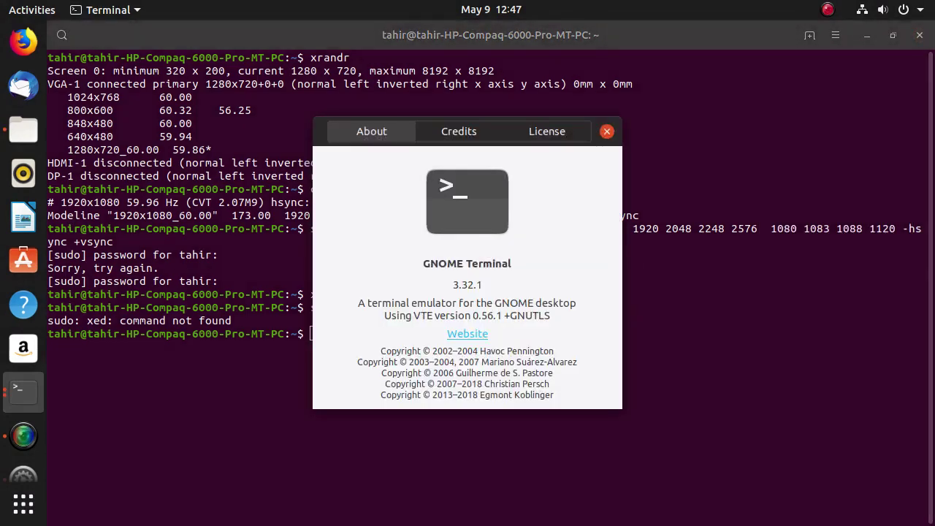
click(607, 131)
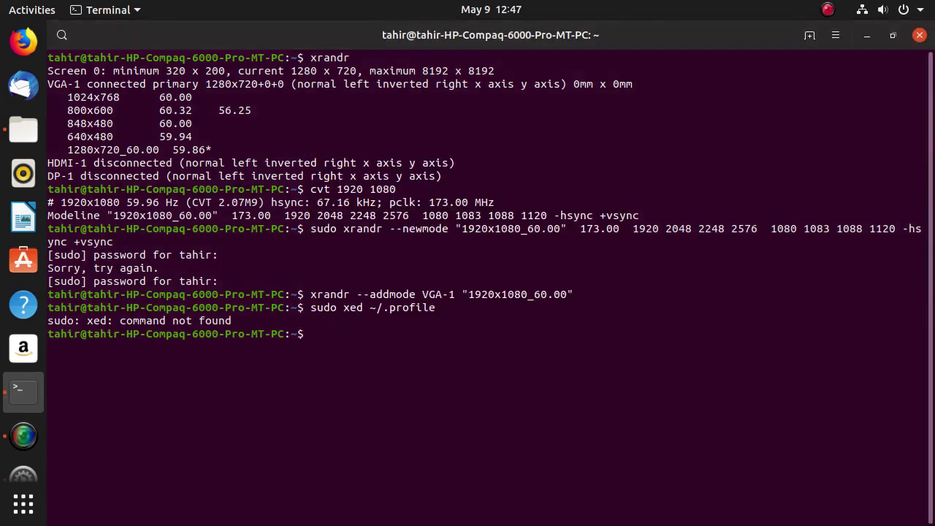
Try to open ~/.profile with sudo by changing the editor name in the previous command from xed to gedit.
key(Up)
key(Left)
key(Left)
key(Left)
key(Left)
key(Left)
key(Left)
key(Left)
key(Left)
key(Left)
key(Left)
key(Left)
key(Left)
key(BackSpace)
key(BackSpace)
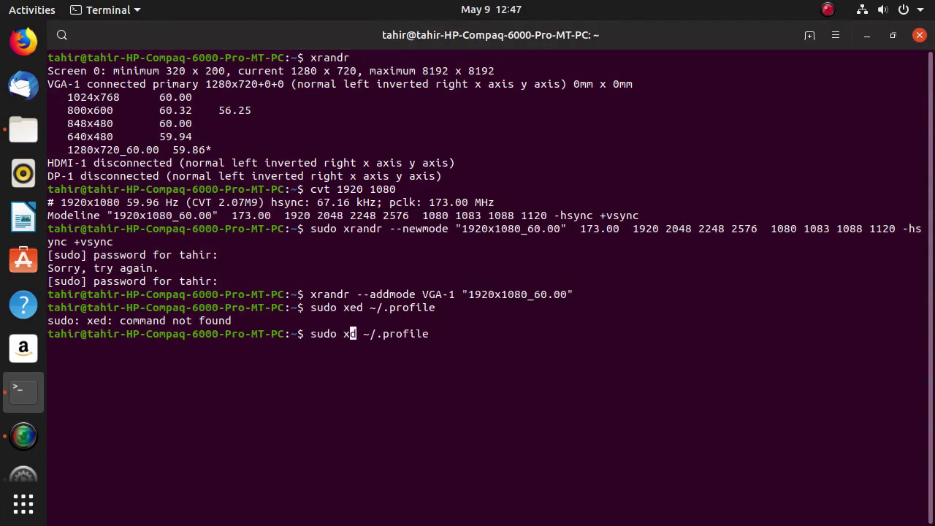
text(gedit)
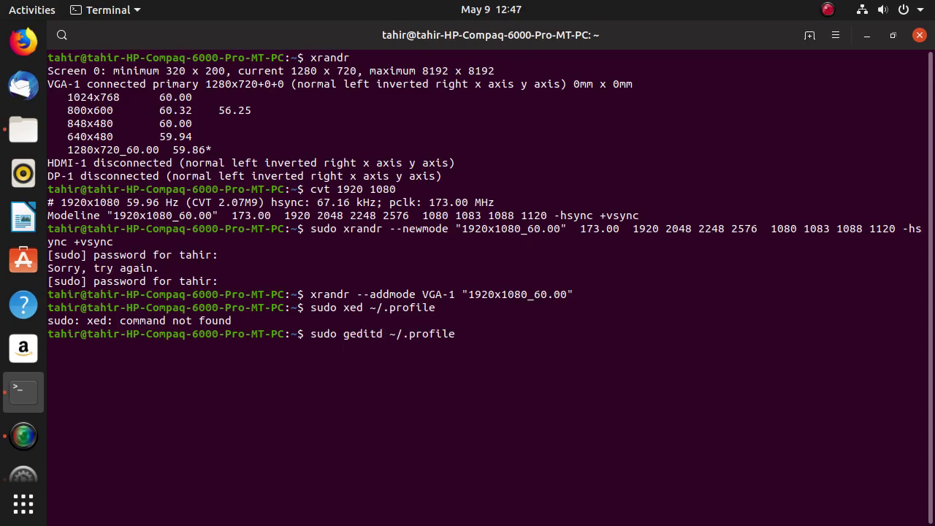
key(Return)
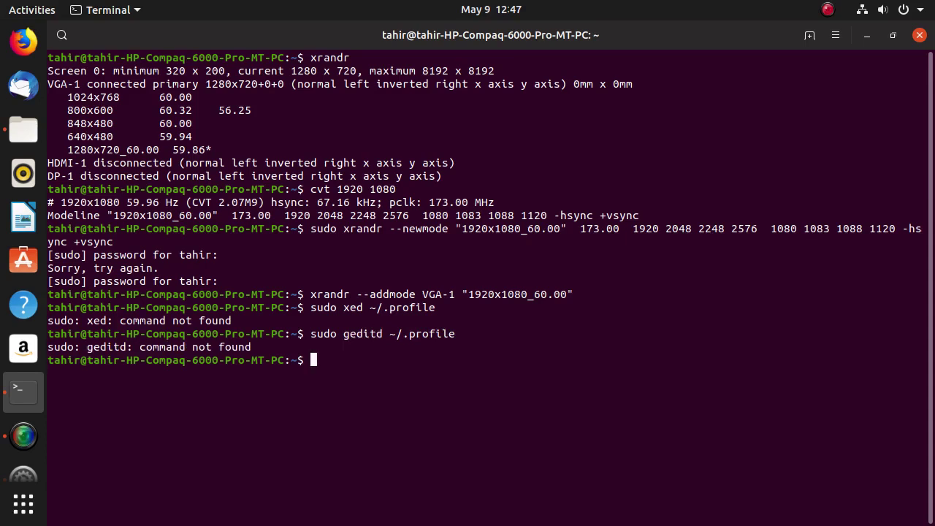
Correct the editor name in the previous command and run sudo gedit ~/.profile.
key(Up)
key(Left)
key(Left)
key(Left)
key(Left)
key(Left)
key(Left)
key(Left)
key(Left)
key(Left)
key(Left)
key(Left)
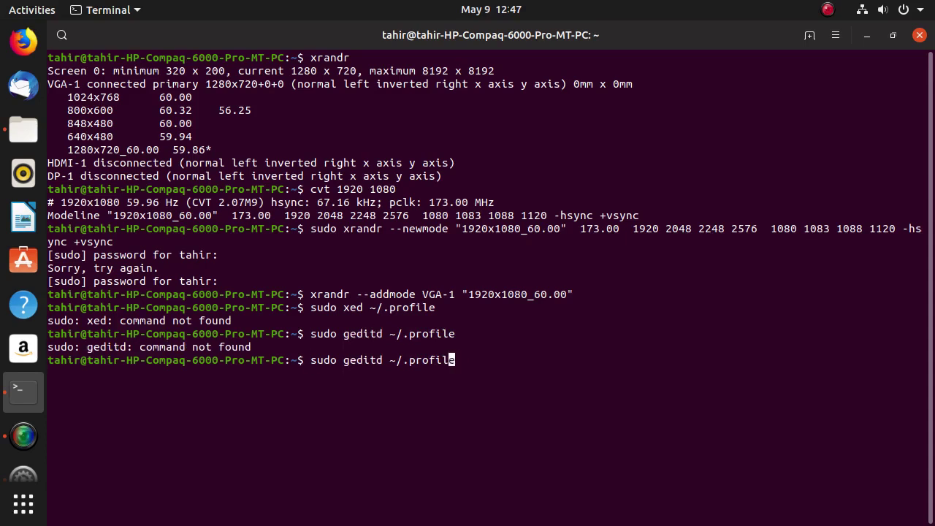
key(Left)
key(BackSpace)
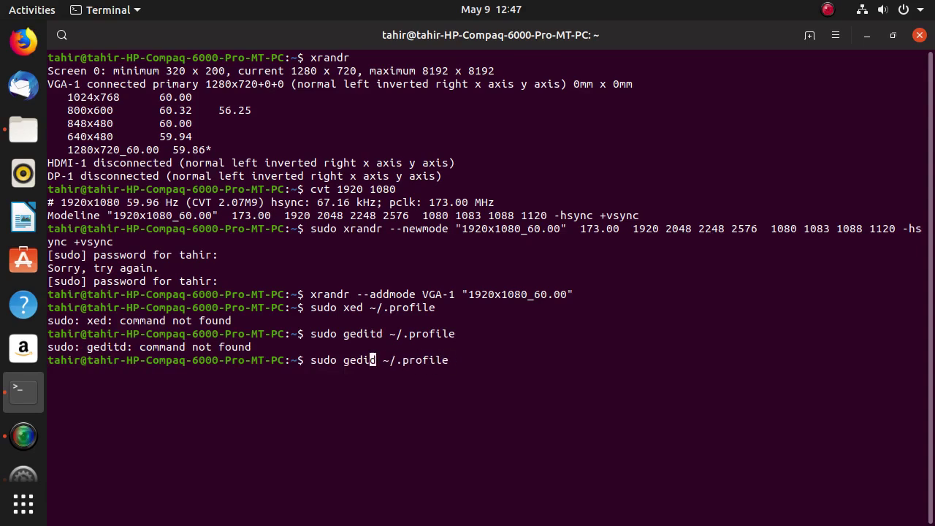
key(Delete)
text(t)
key(Return)
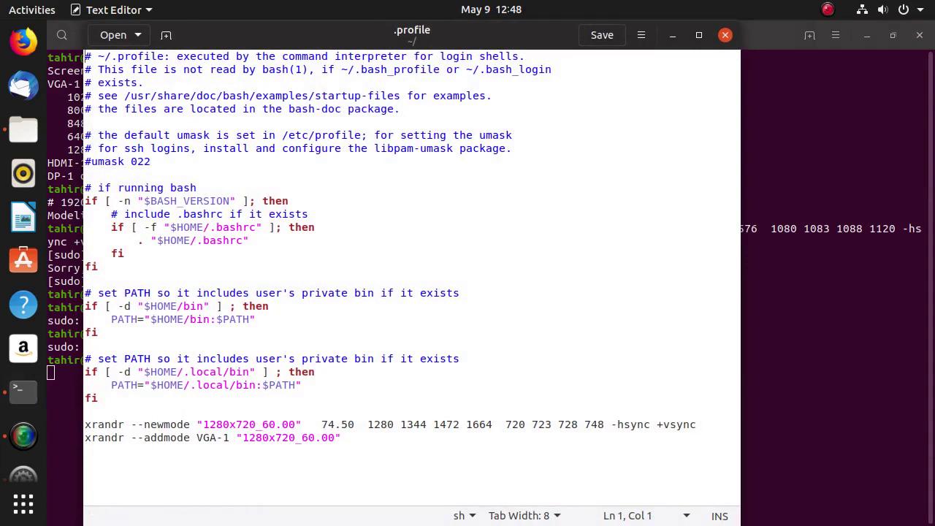
Copy the xrandr --newmode "1920x1080_60.00" command without sudo from Terminal into .profile, one blank line below the 1280x720 lines.
drag(342, 439, 91, 424)
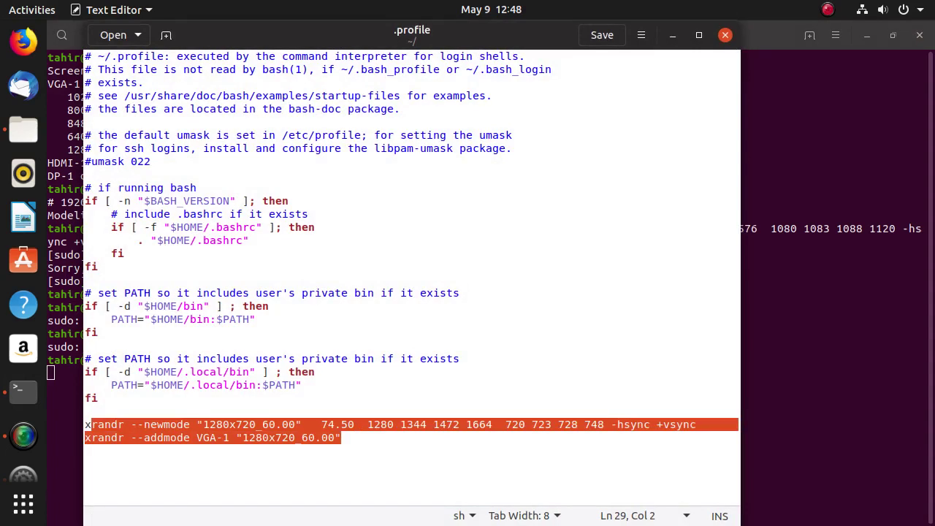
click(263, 439)
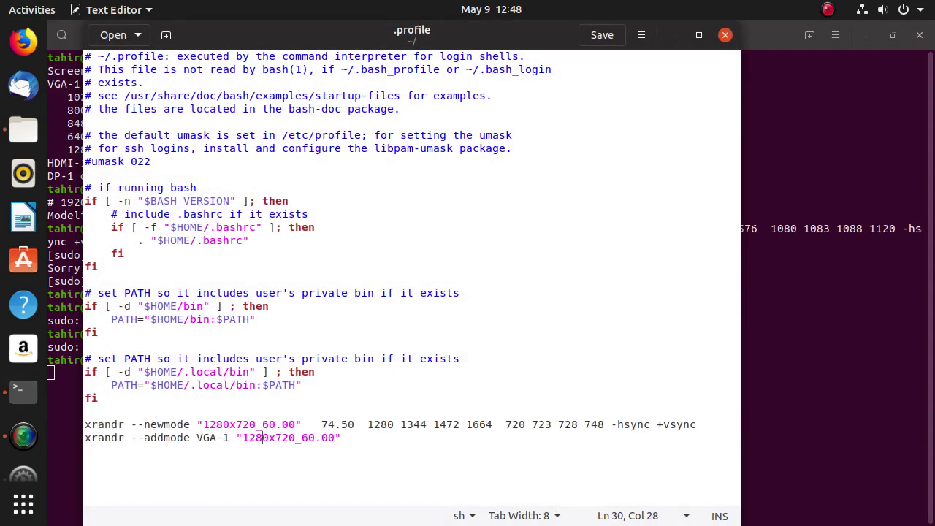
click(341, 437)
key(alt+Tab)
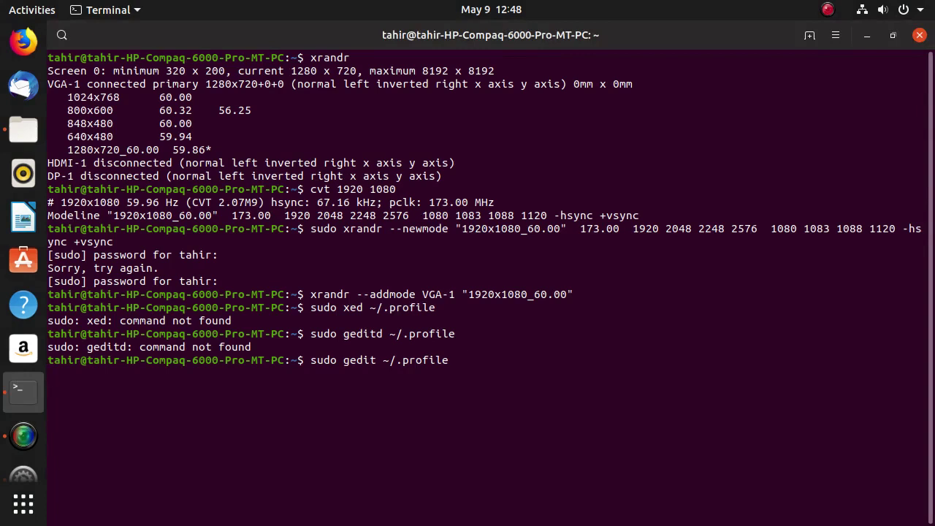
drag(344, 229, 113, 242)
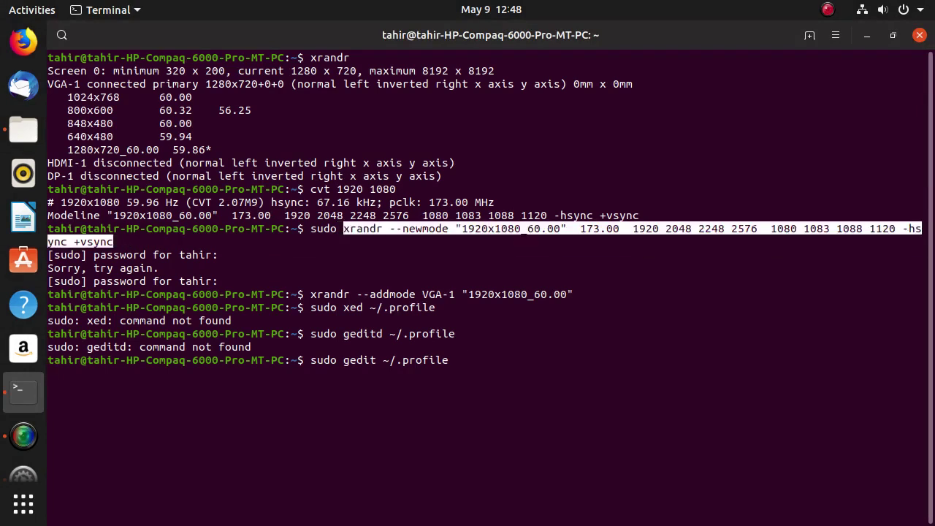
right_click(417, 227)
click(437, 246)
right_click(434, 232)
click(456, 250)
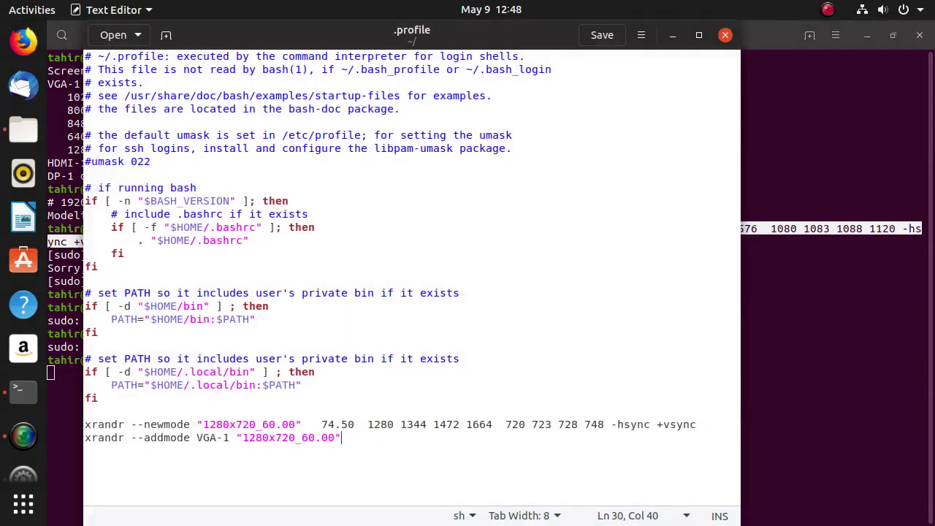
key(Return)
key(Return)
key(ctrl+v)
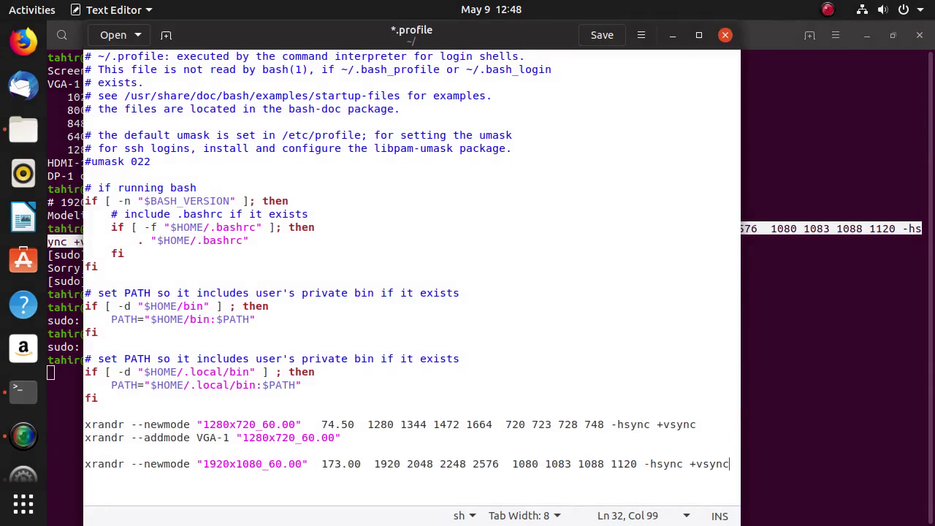
Copy xrandr --addmode VGA-1 "1920x1080_60.00" from Terminal onto a new line directly below the 1920x1080 newmode line in .profile.
key(alt+Tab)
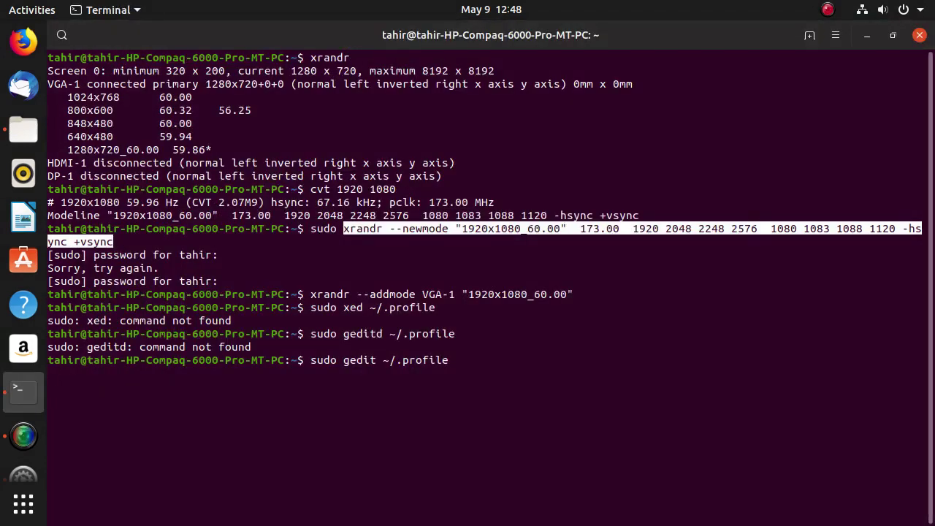
drag(311, 294, 573, 294)
right_click(563, 294)
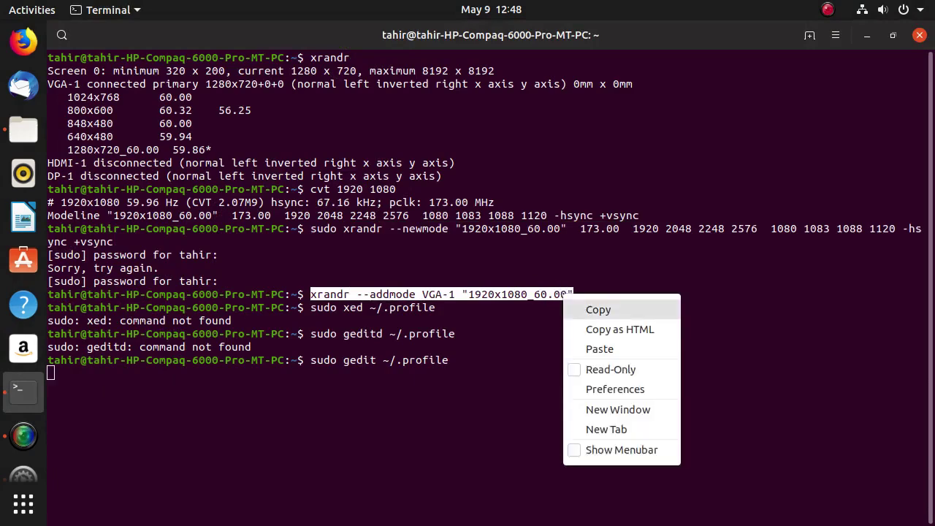
click(599, 309)
key(alt+Tab)
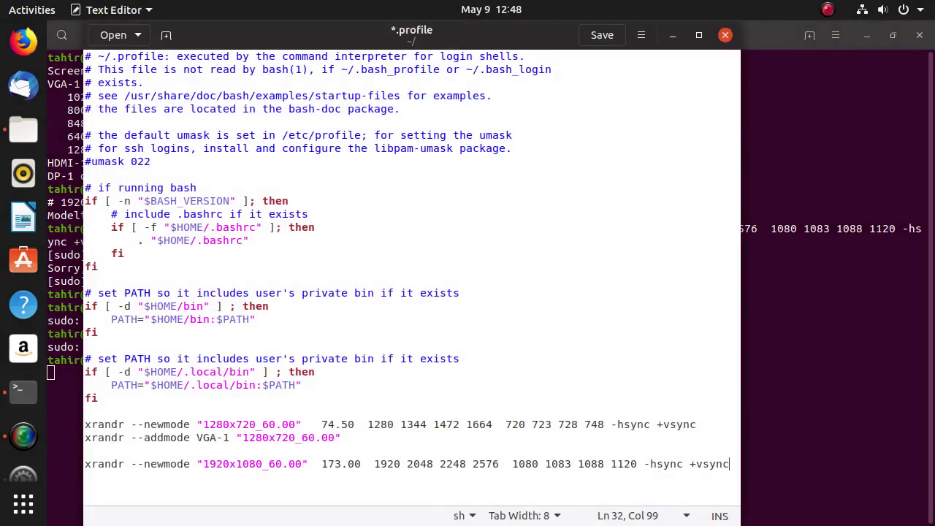
key(Return)
key(ctrl+v)
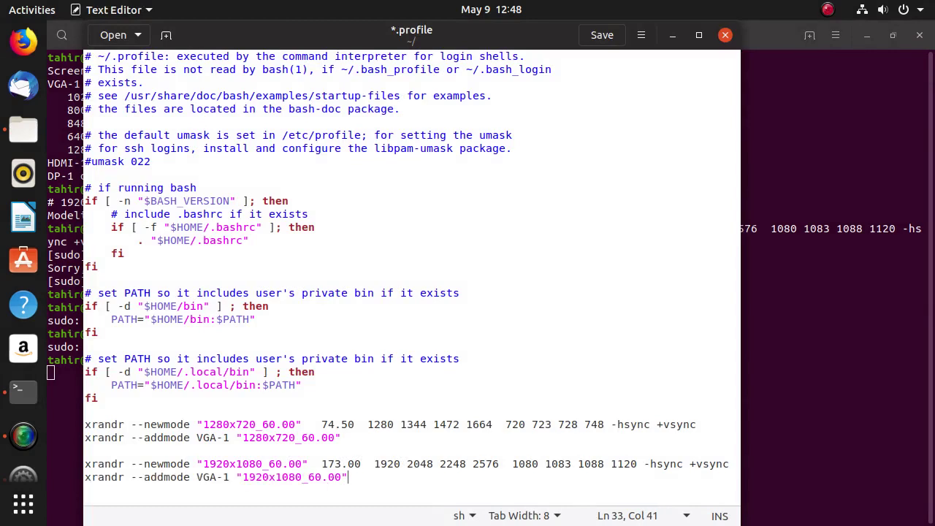
Check the 1280x720 and 1920x1080 command pairs in .profile, save the file and close the editor.
drag(342, 439, 85, 426)
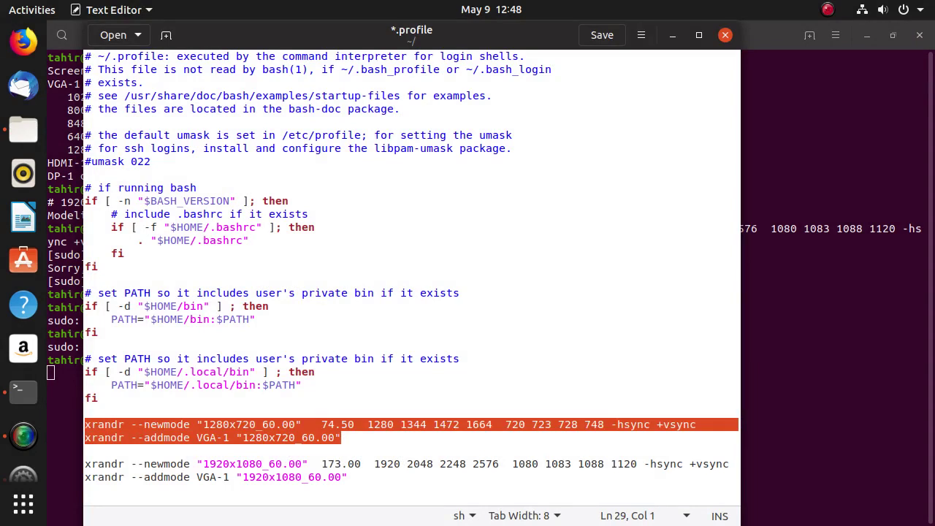
drag(348, 477, 85, 464)
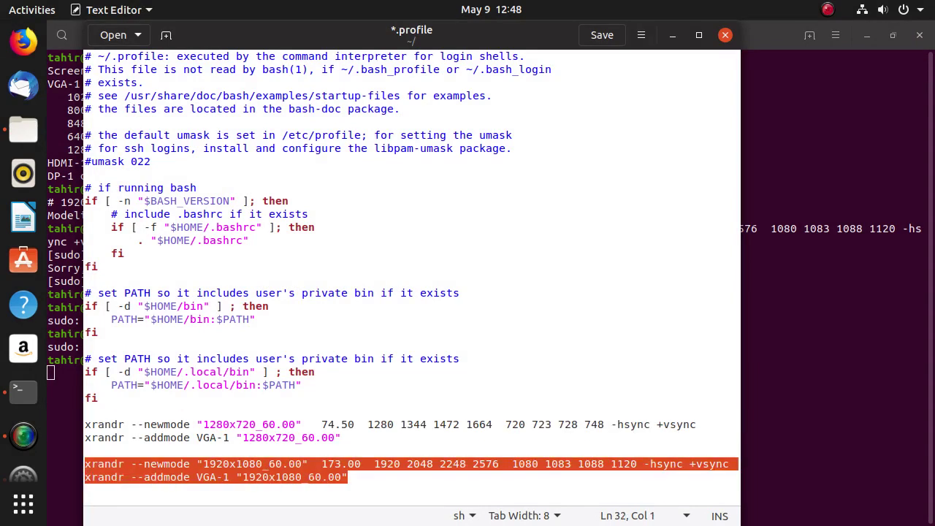
click(230, 438)
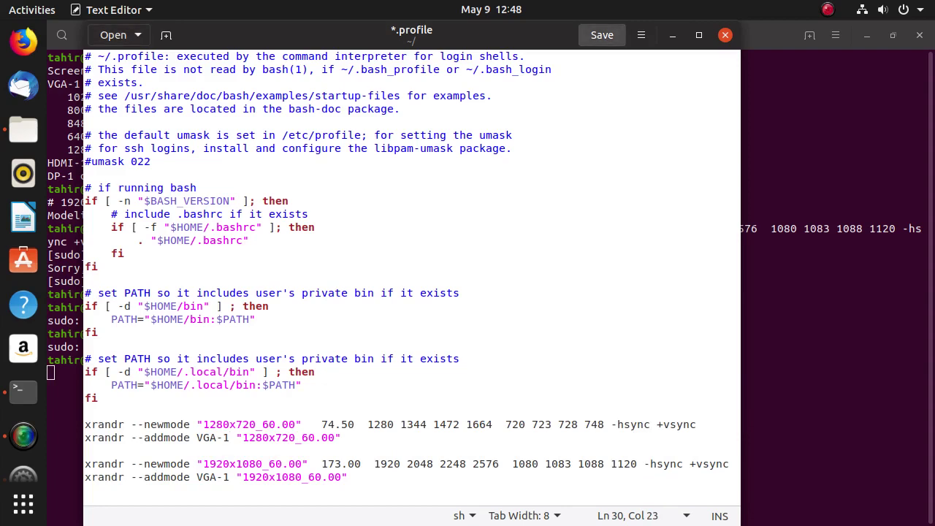
click(602, 35)
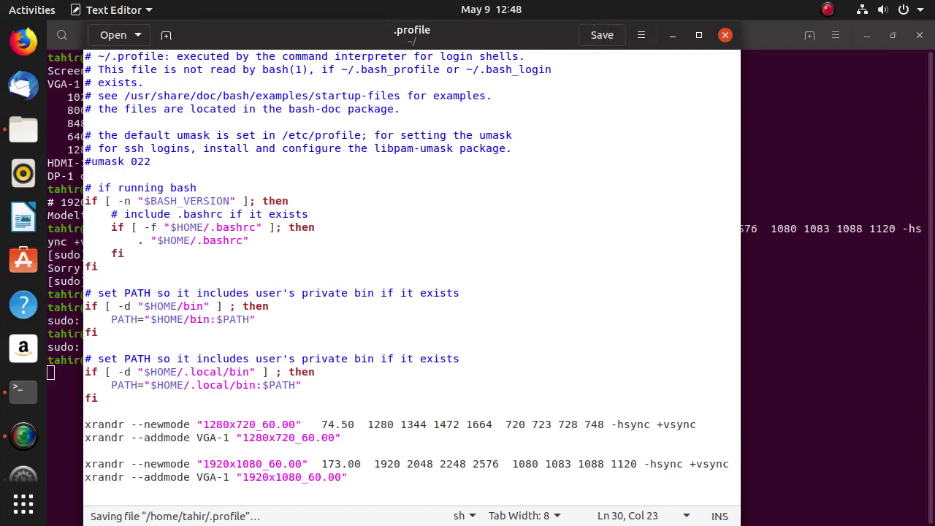
click(725, 35)
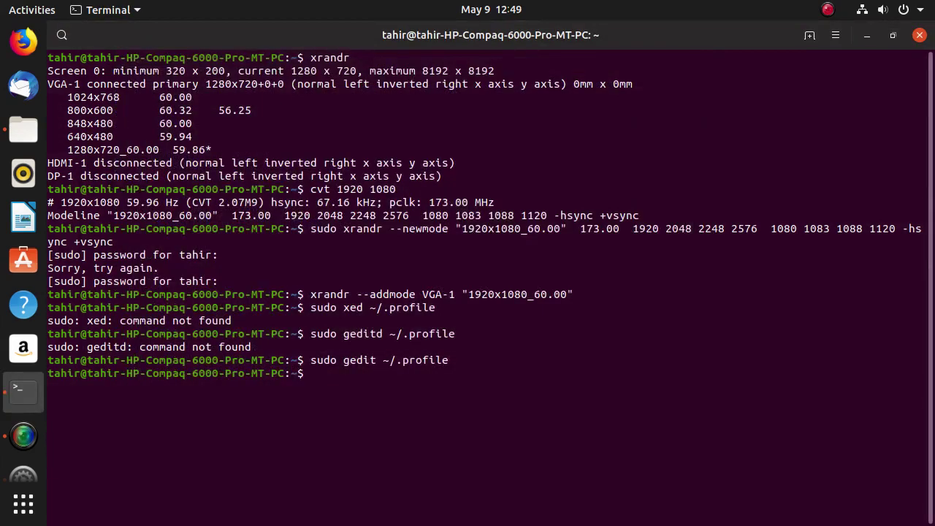
Reopen ~/.profile with sudo gedit to check the saved 1920x1080 lines, and close it again.
key(Up)
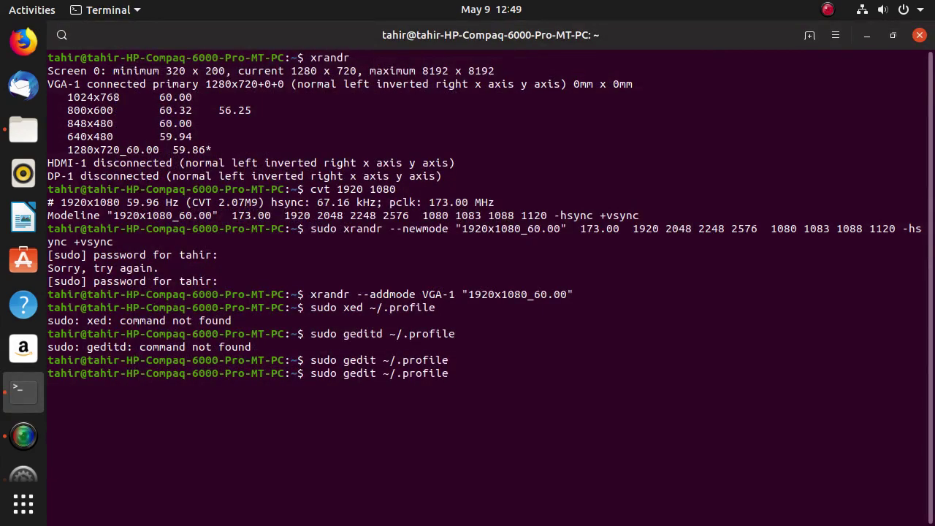
key(Return)
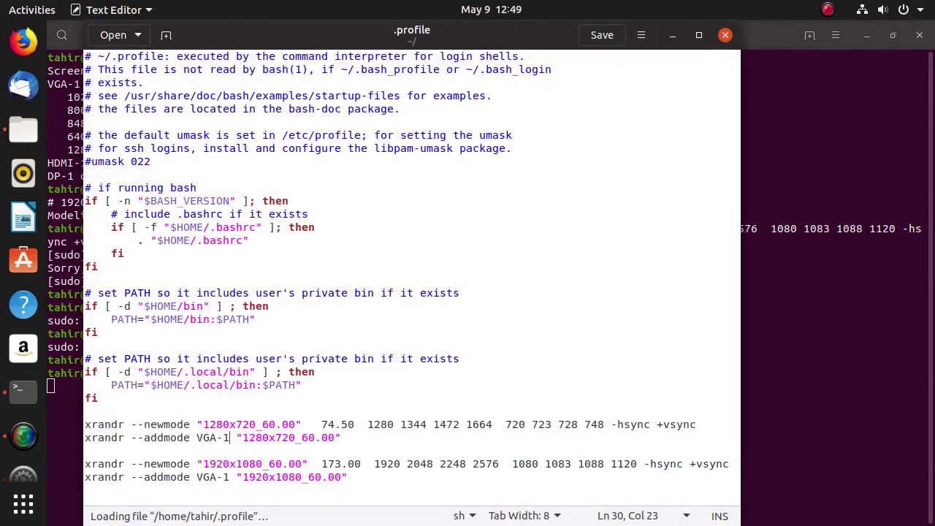
drag(347, 477, 86, 464)
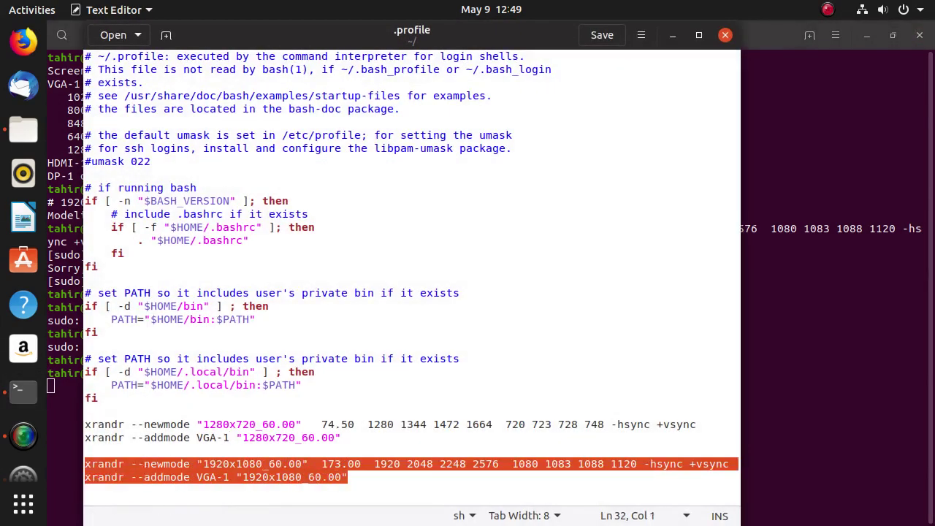
click(210, 477)
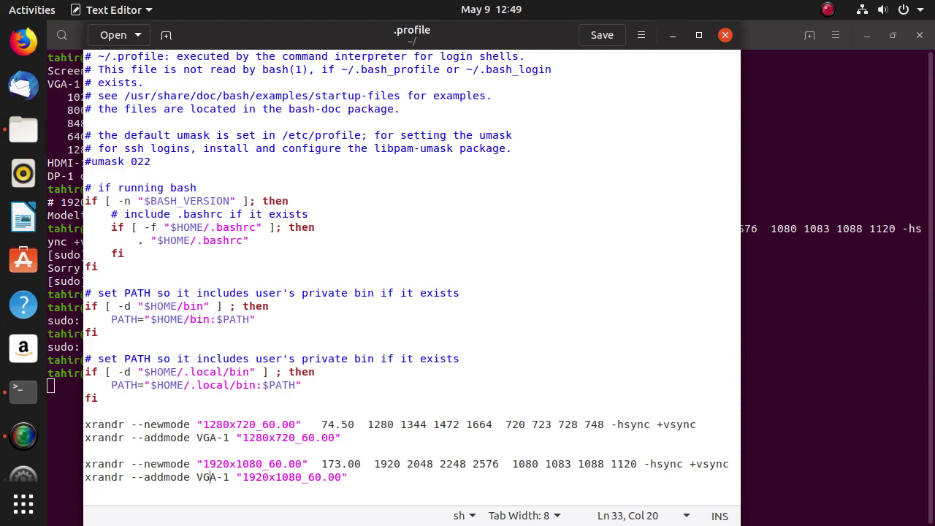
click(725, 35)
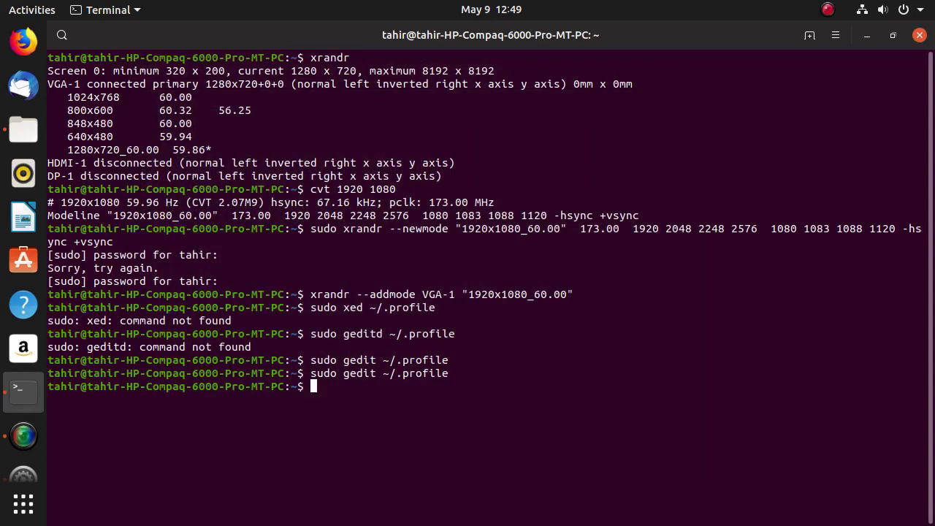
Clear the terminal and exit it, and close the Files window showing the Home folder.
text(r)
key(BackSpace)
text(clear)
key(Return)
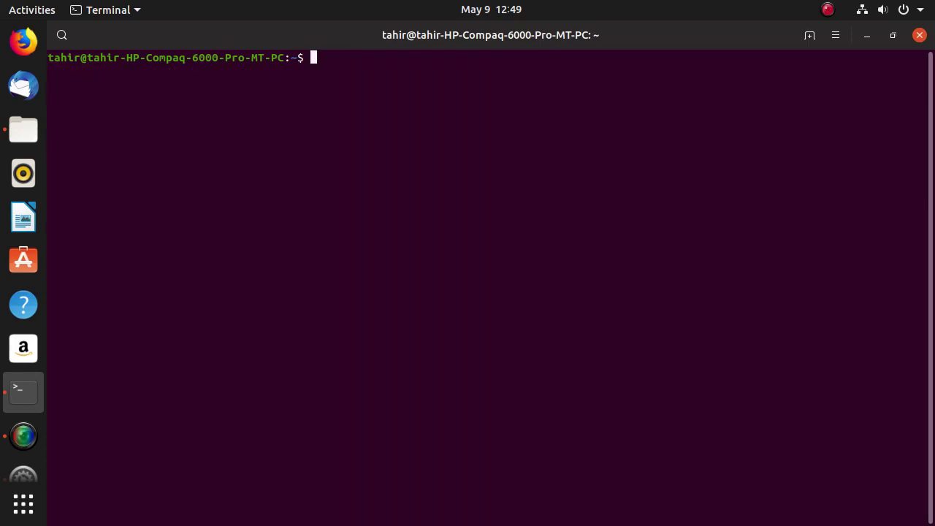
text(exit)
key(Return)
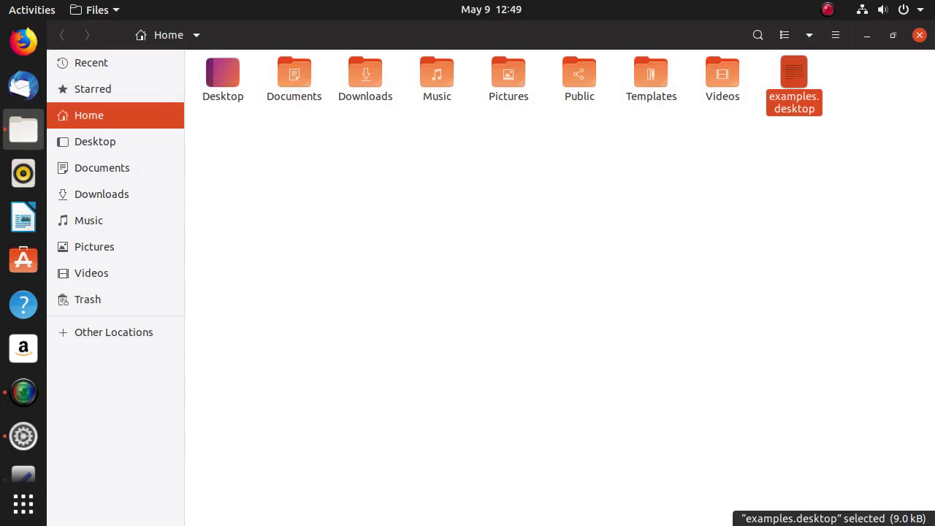
key(alt+F4)
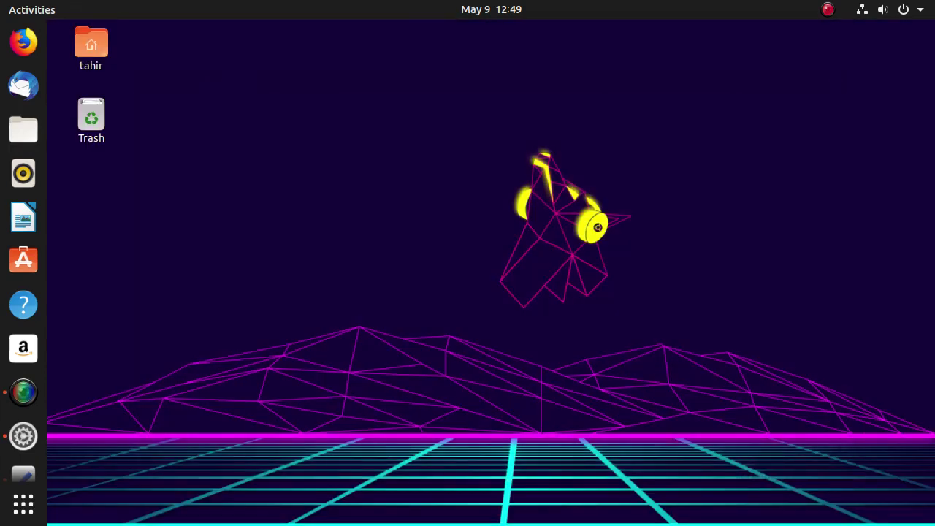
Open the system settings from the desktop and examine the display's orientation, resolution and Night Light options without changing them.
right_click(278, 165)
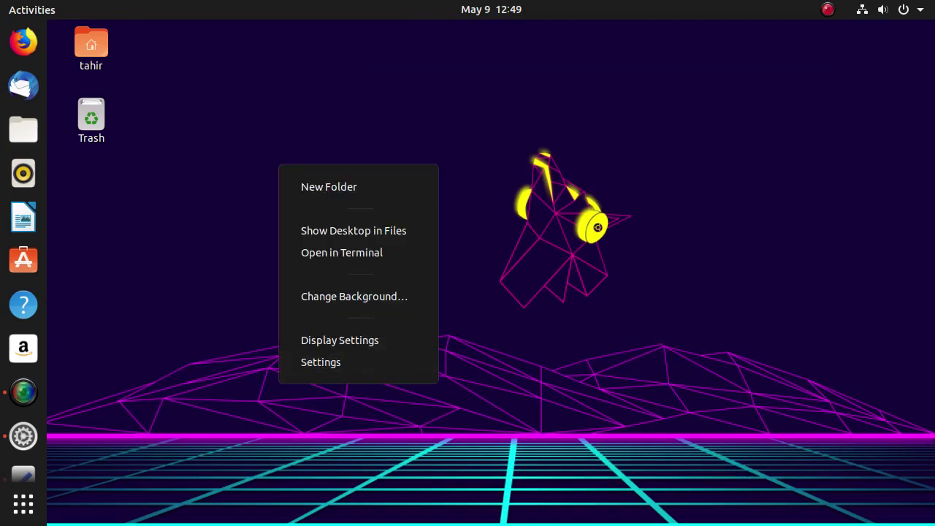
click(320, 362)
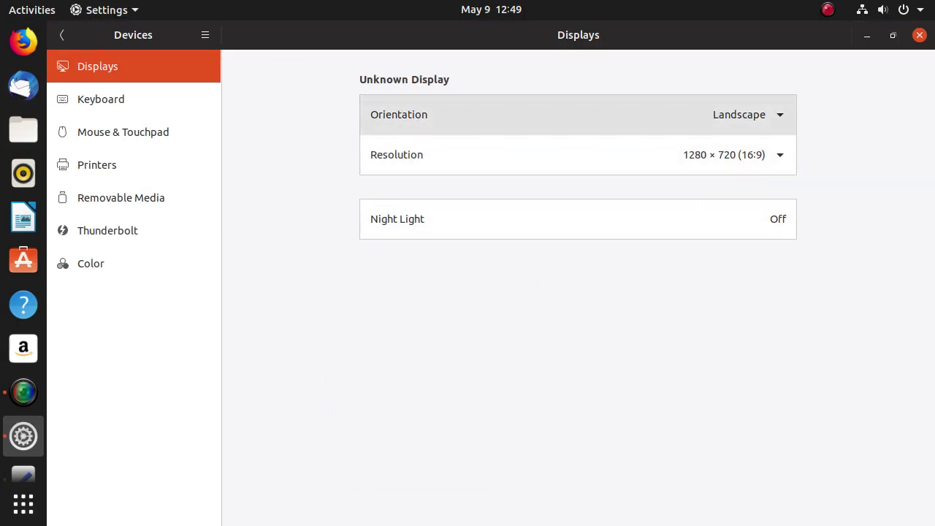
click(739, 115)
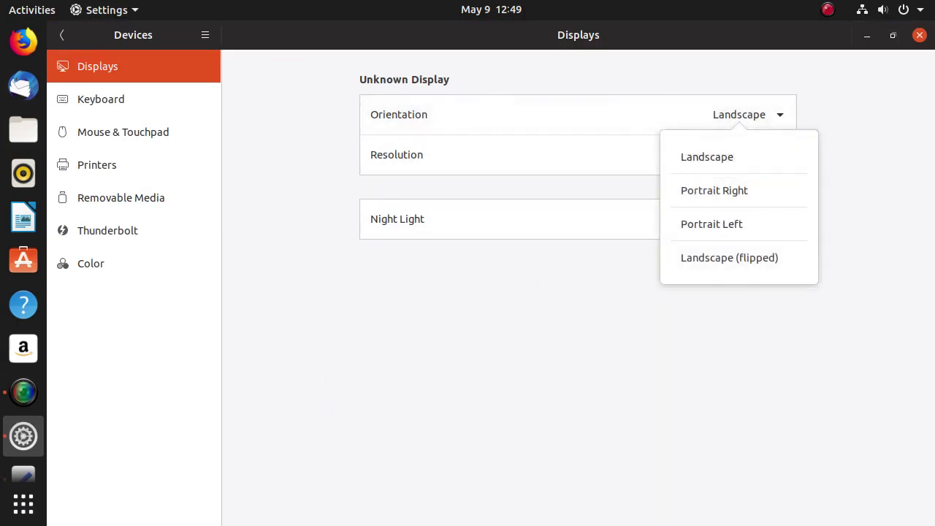
click(629, 155)
click(635, 154)
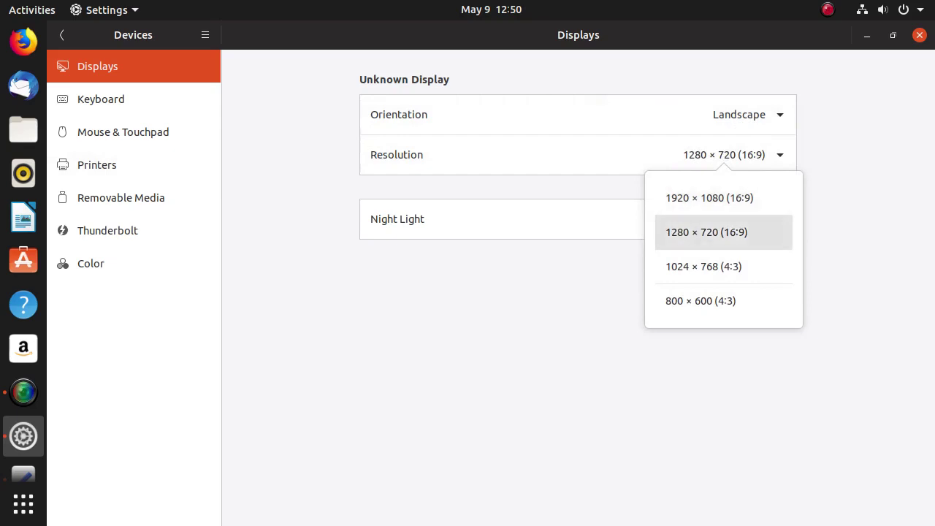
click(584, 281)
click(563, 219)
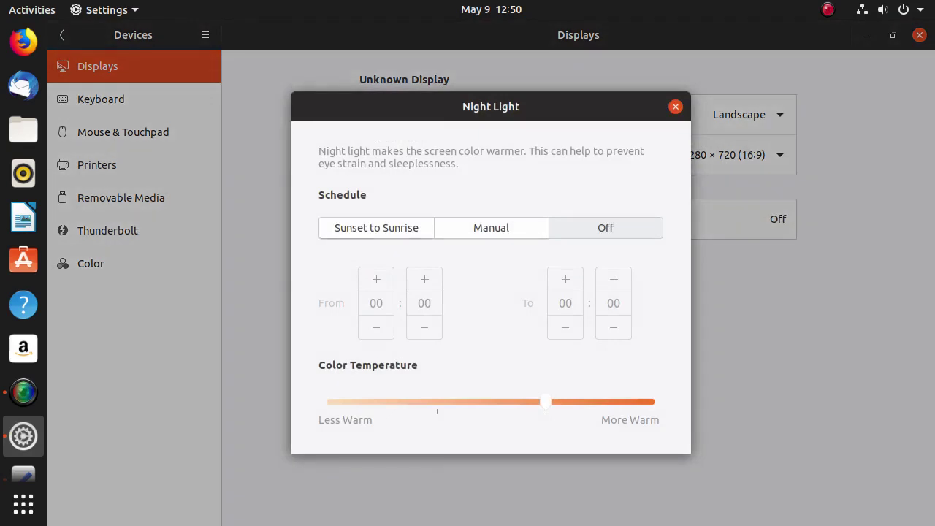
click(675, 106)
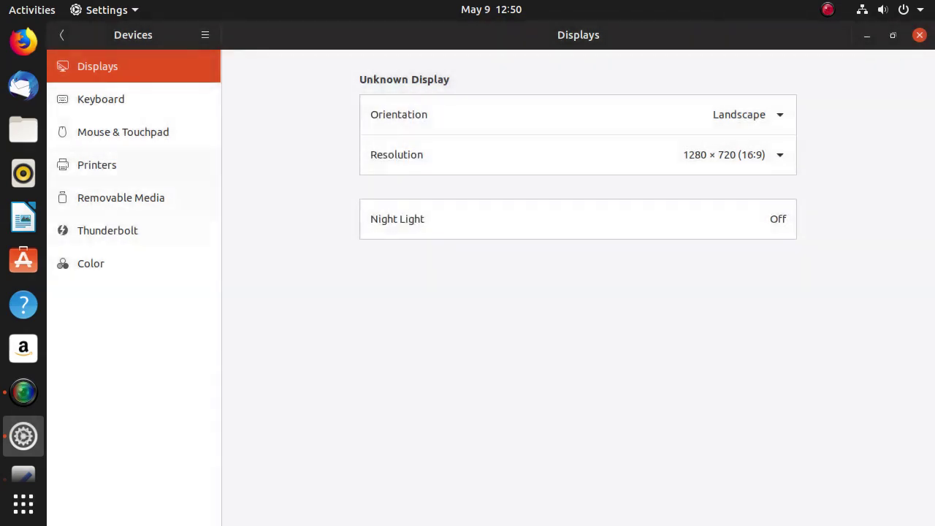
Look through the list of keyboard shortcuts in the Keyboard settings, including the one for launching the terminal.
click(133, 99)
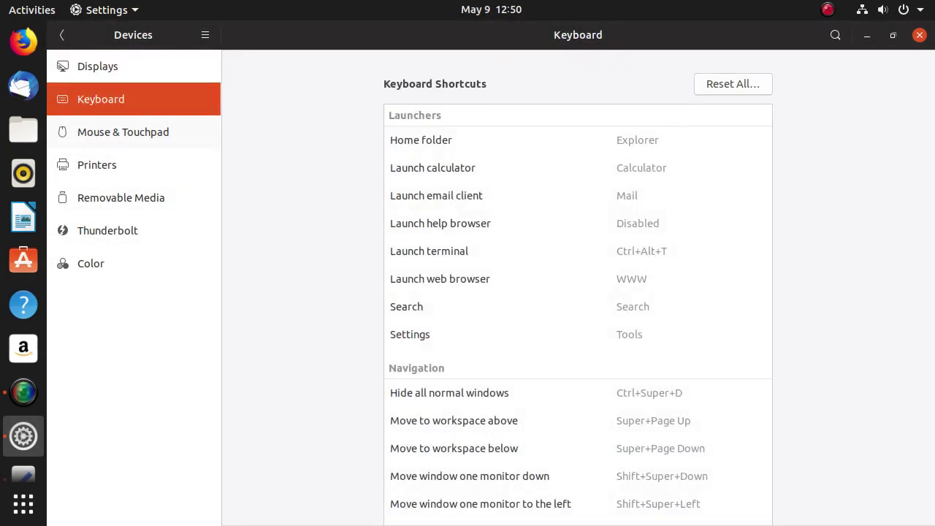
scroll(577, 292, down, 10)
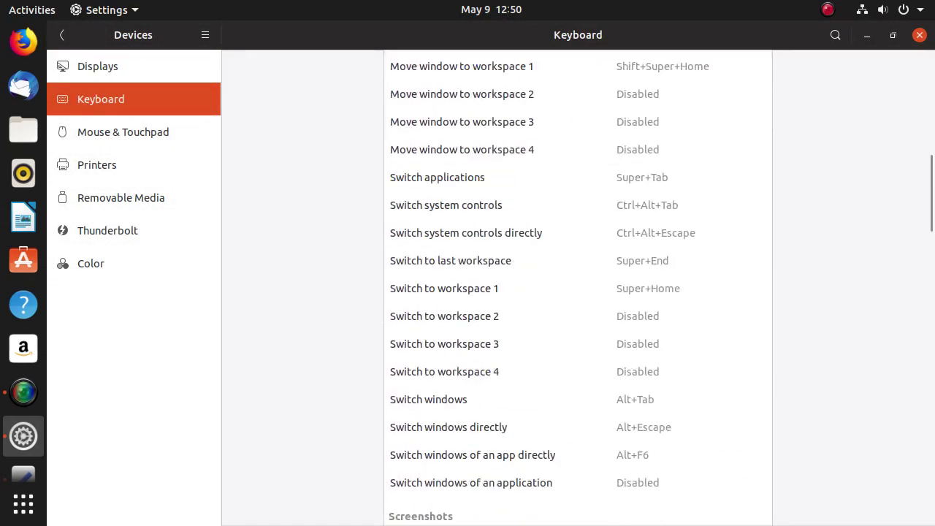
scroll(577, 394, up, 10)
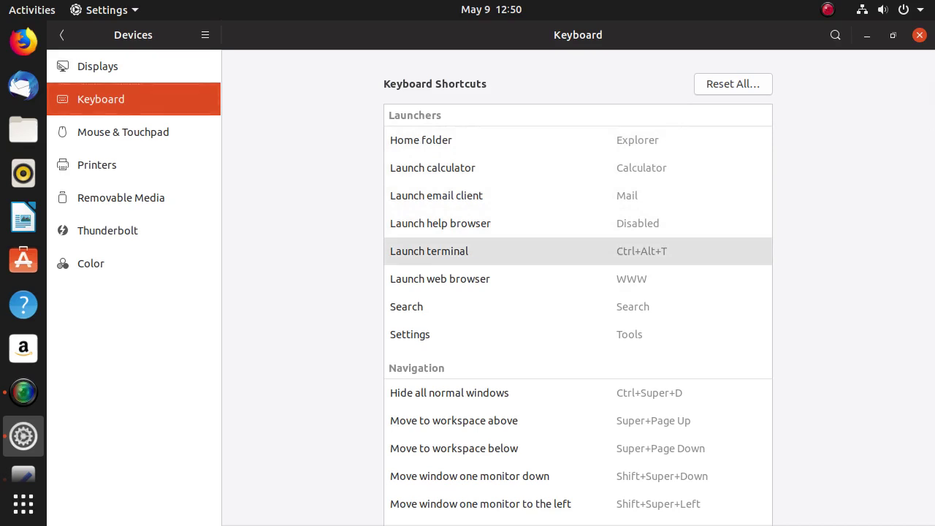
Test the terminal launch shortcut and close the terminal, and search the keyboard shortcuts for WWW before clearing the search.
key(ctrl+alt+t)
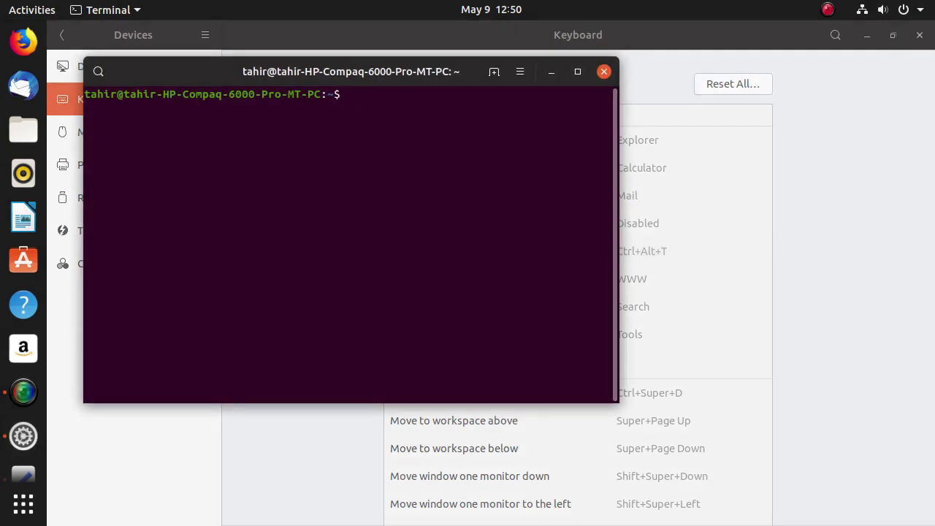
click(604, 71)
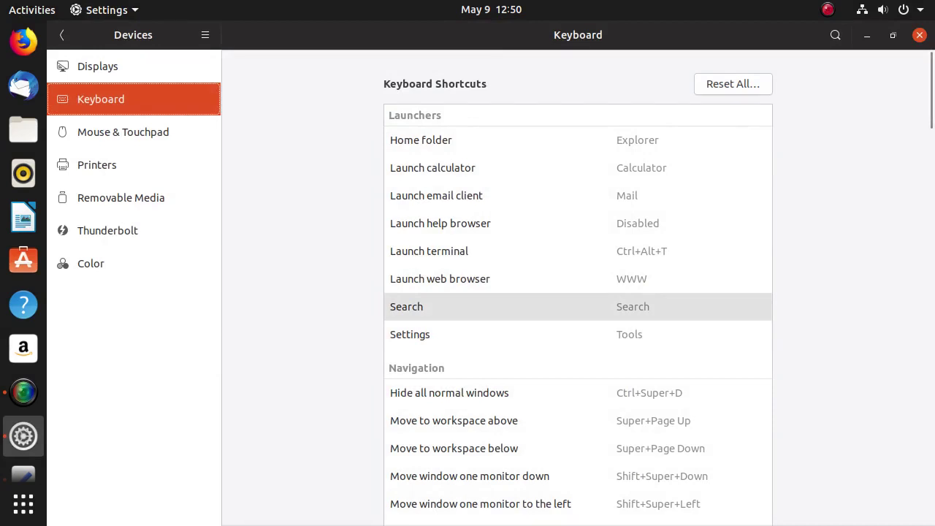
text(WWW)
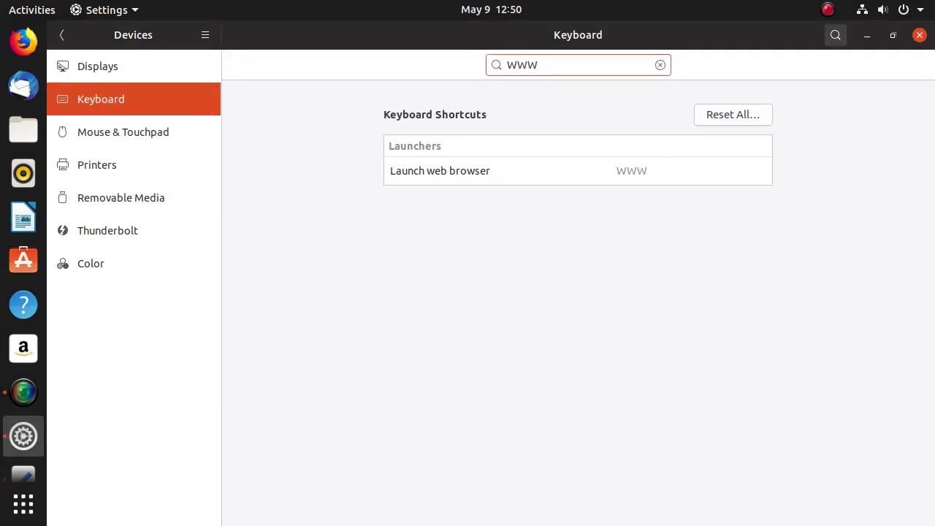
key(BackSpace)
key(BackSpace)
key(BackSpace)
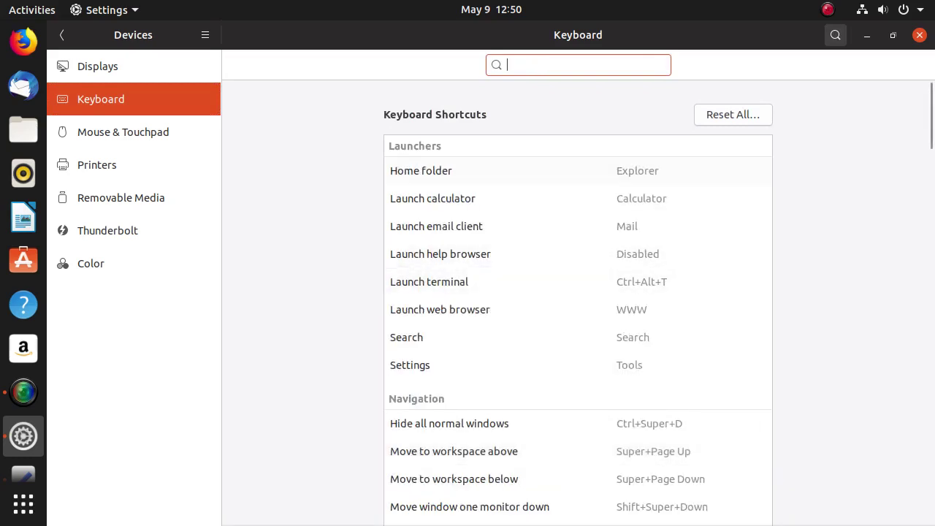
Minimize the Settings window and close the examples.desktop file open in the text editor.
click(868, 35)
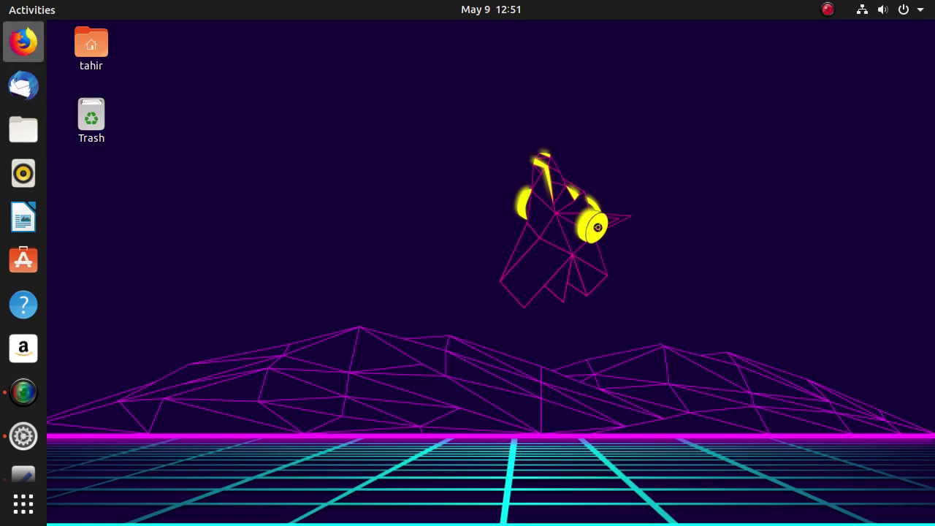
key(alt+Tab)
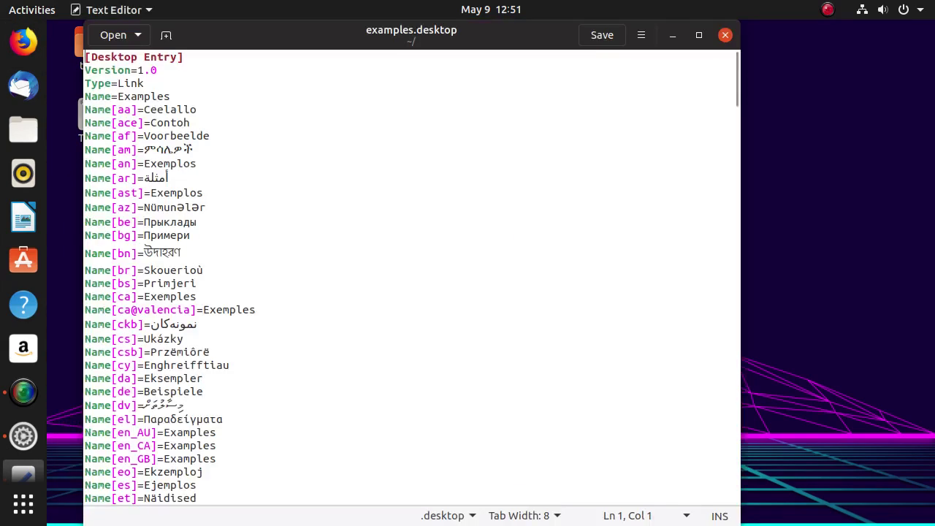
click(725, 35)
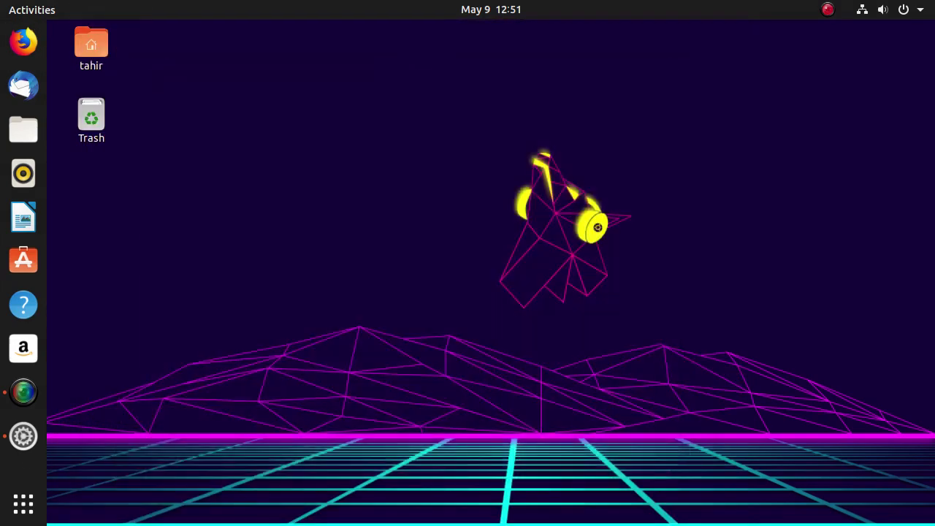
Switch between the SimpleScreenRecorder window and the other open window, and bring the Keyboard settings back to the front.
click(24, 393)
click(425, 34)
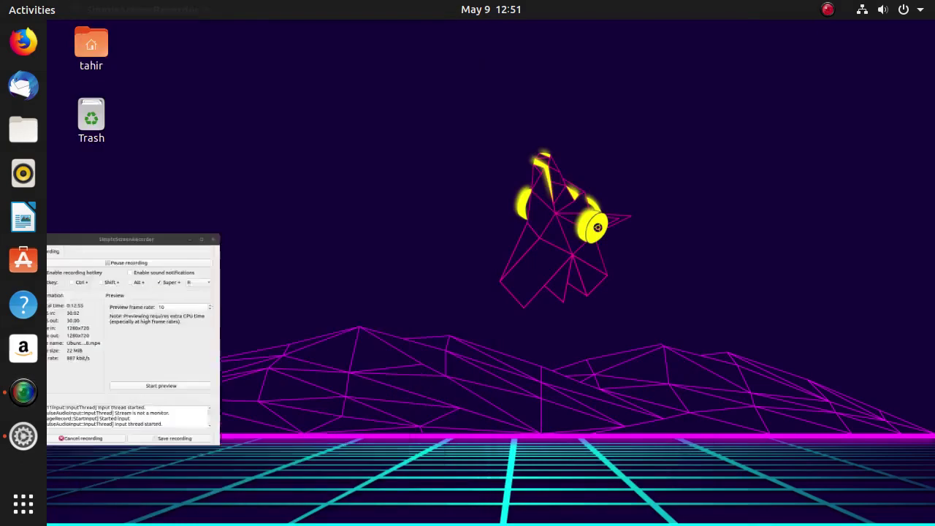
key(alt+Tab)
key(alt+Tab)
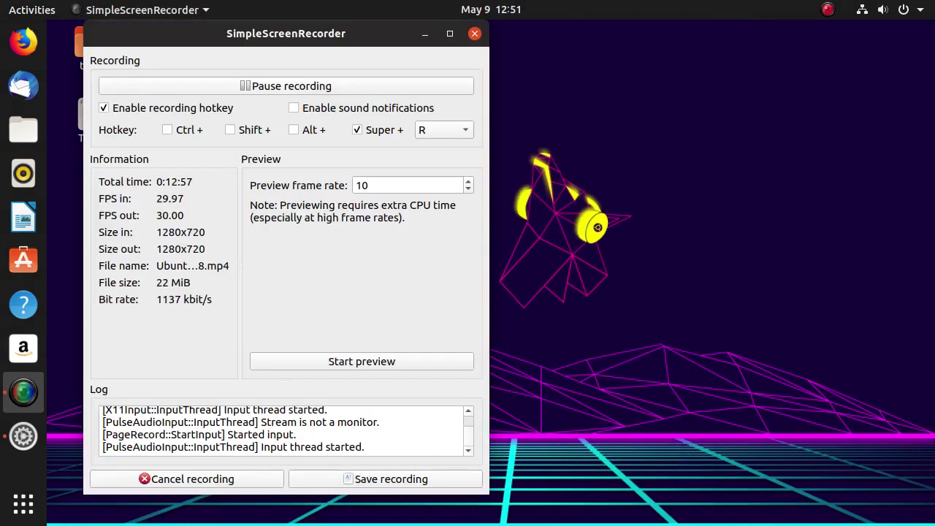
key(alt+Tab)
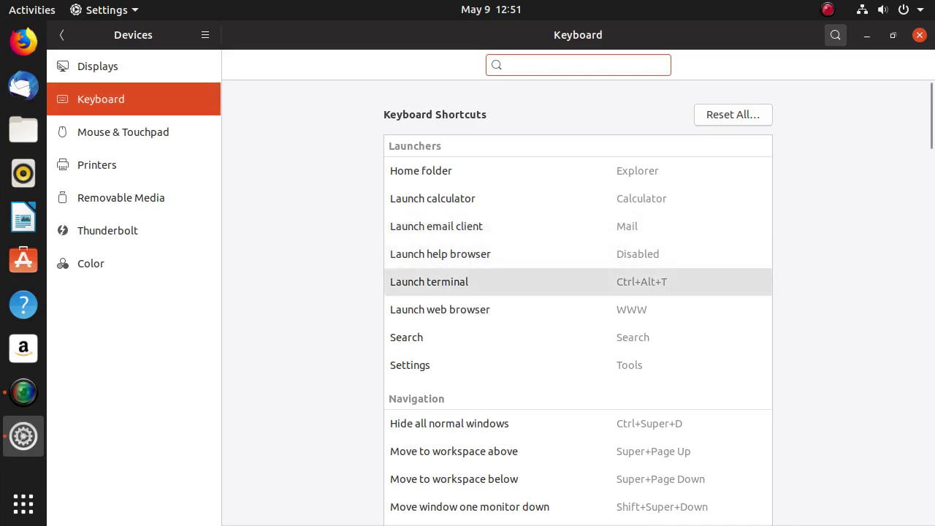
Look up Switch applications among the Navigation shortcuts and test it by cycling between the open applications.
scroll(511, 281, down, 3)
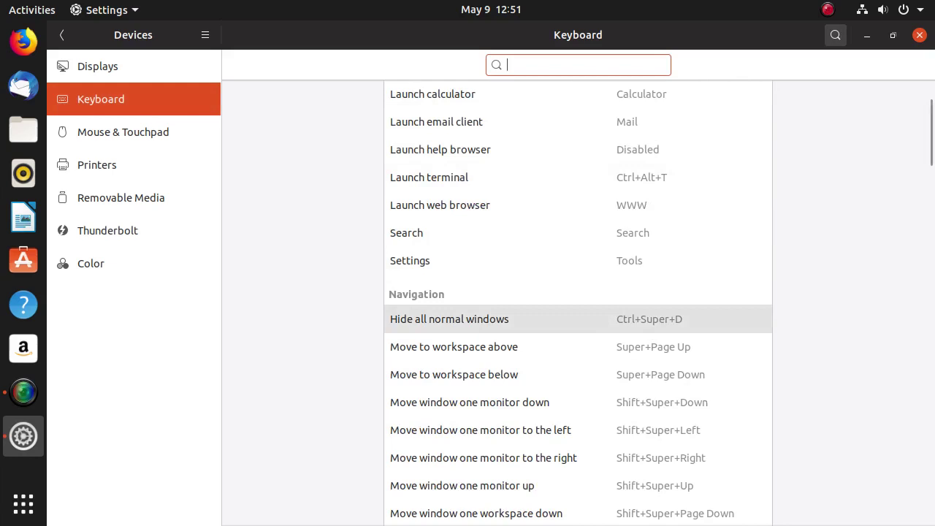
scroll(512, 321, down, 5)
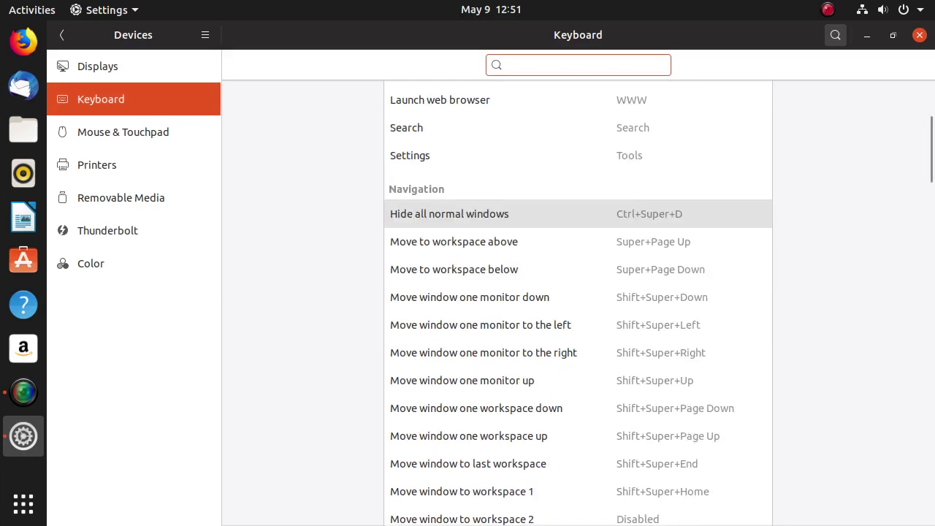
scroll(511, 304, down, 2)
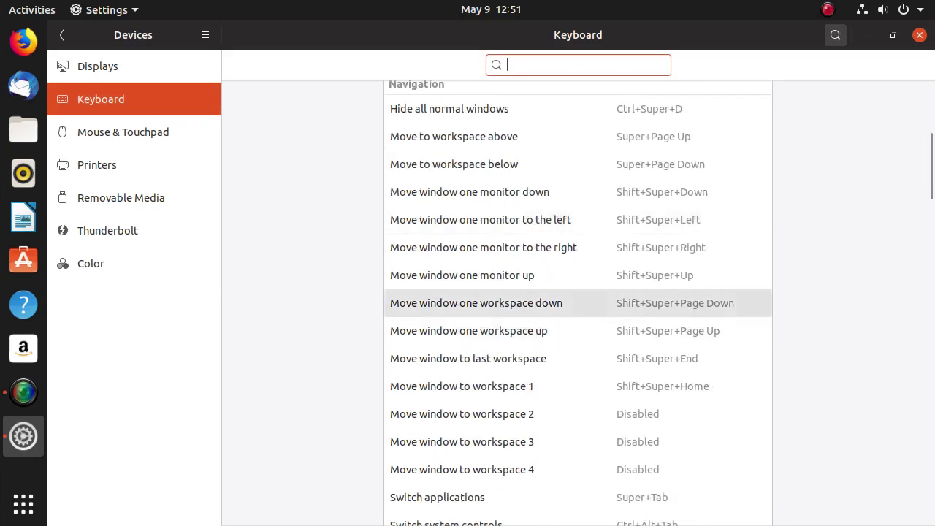
scroll(512, 304, down, 2)
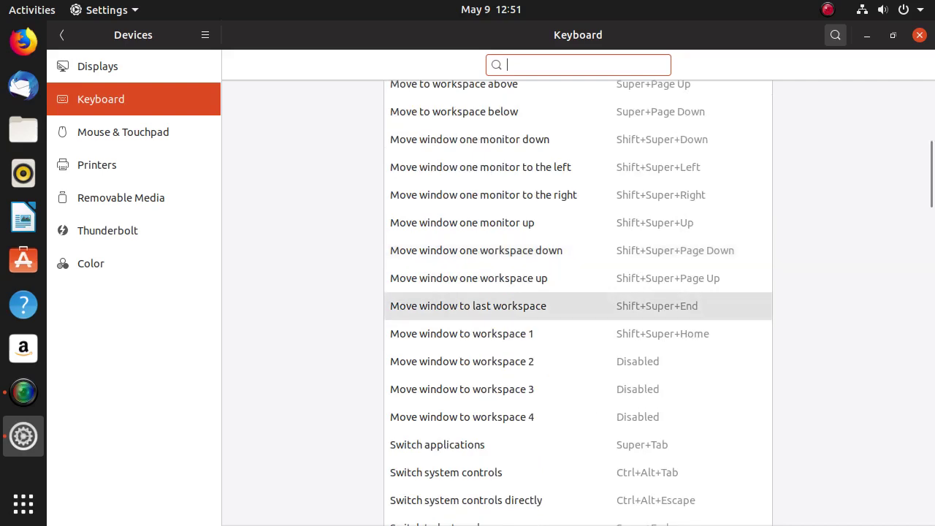
scroll(511, 304, down, 2)
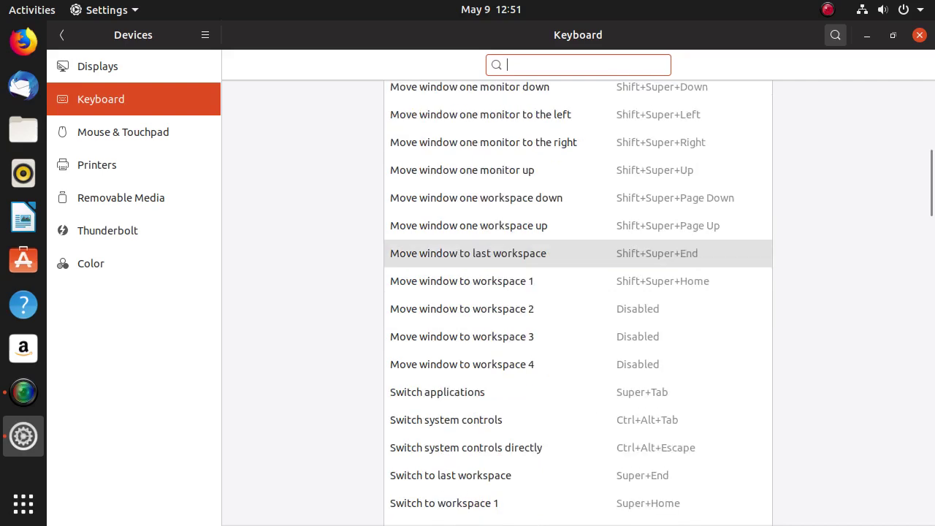
scroll(512, 311, down, 2)
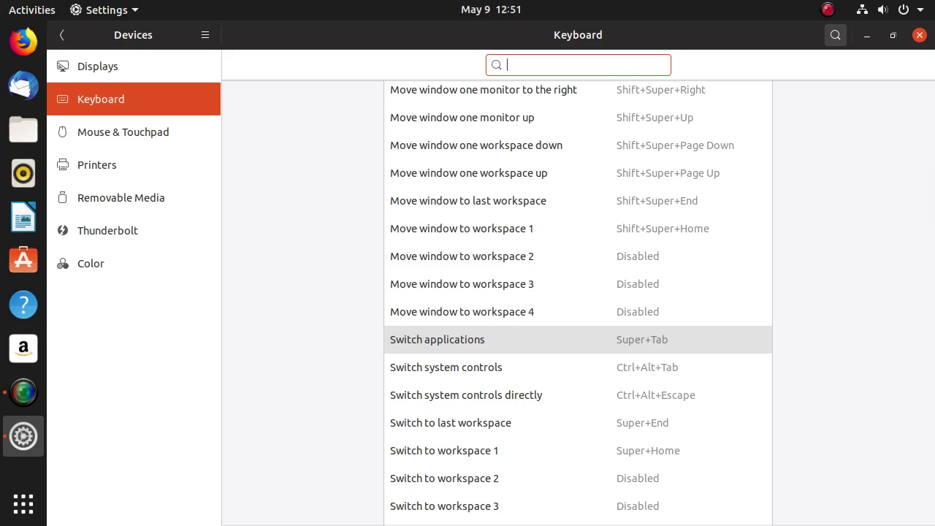
key(super+Tab)
key(super+Tab)
key(super+Tab)
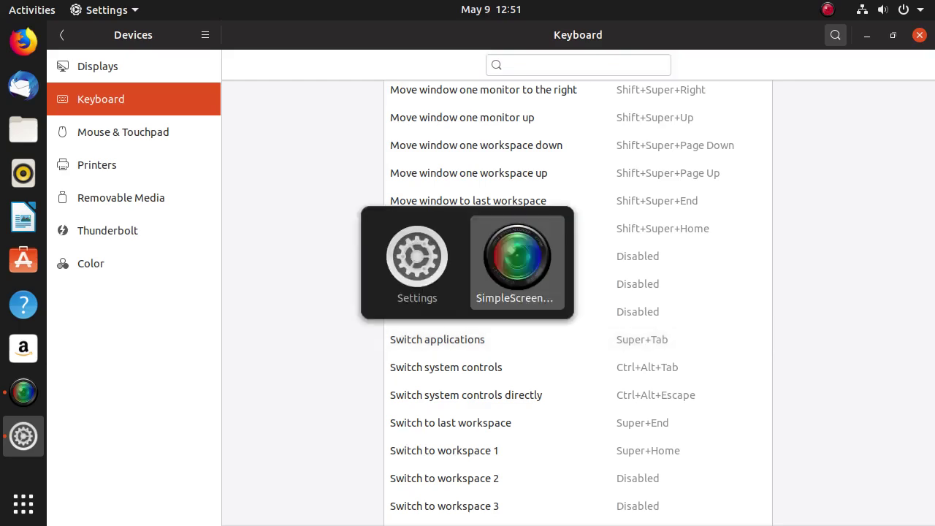
key(super+Tab)
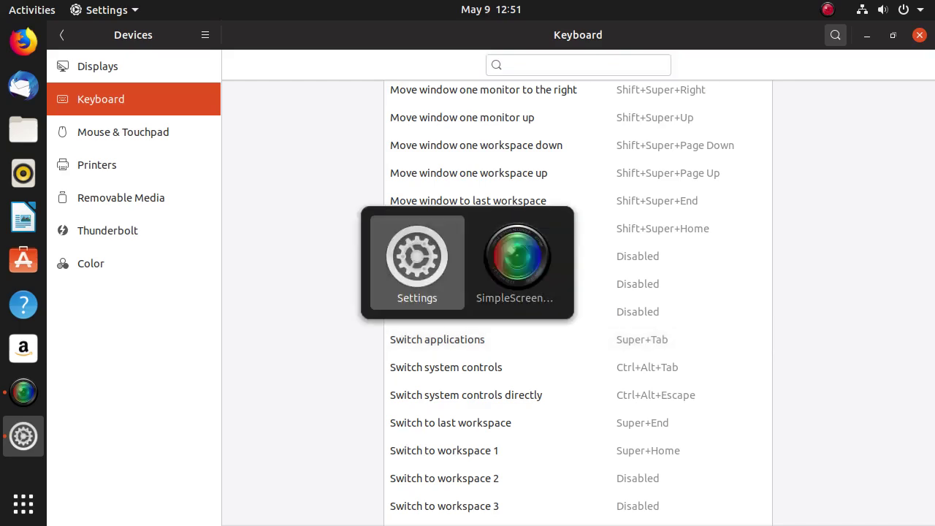
key(super+Tab)
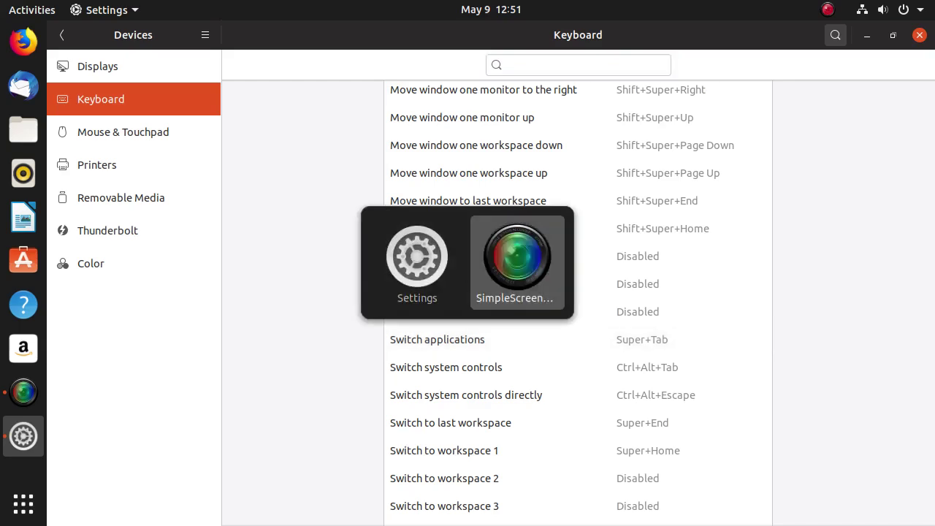
key(super+Tab)
key(super+Tab)
key(super+Tab)
key(super+Tab)
key(super+Tab)
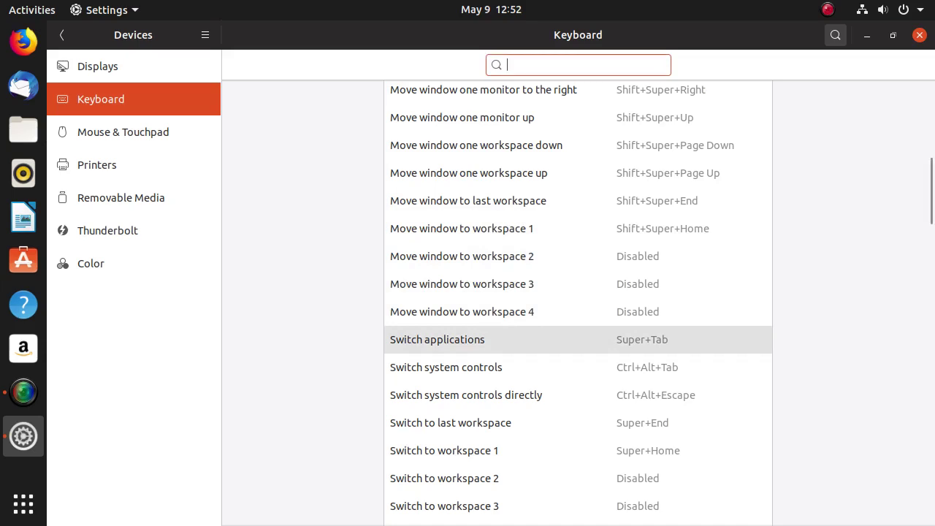
Review the remaining keyboard shortcuts for switching workspaces and windows, taking screenshots, and sound and media.
key(Down)
key(Down)
key(Down)
key(Down)
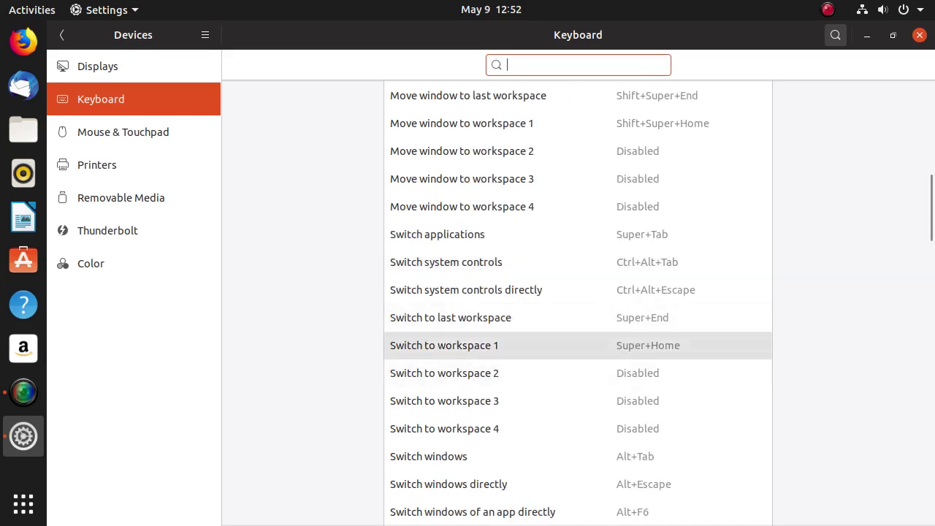
key(Down)
key(Down)
key(Down)
key(Down)
key(Down)
key(Down)
key(Up)
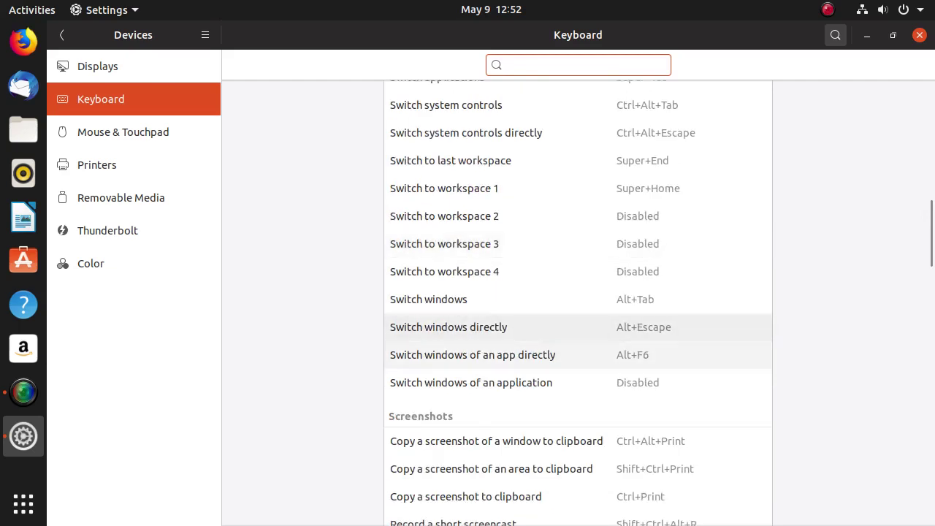
key(Down)
key(Down)
scroll(578, 278, down, 2)
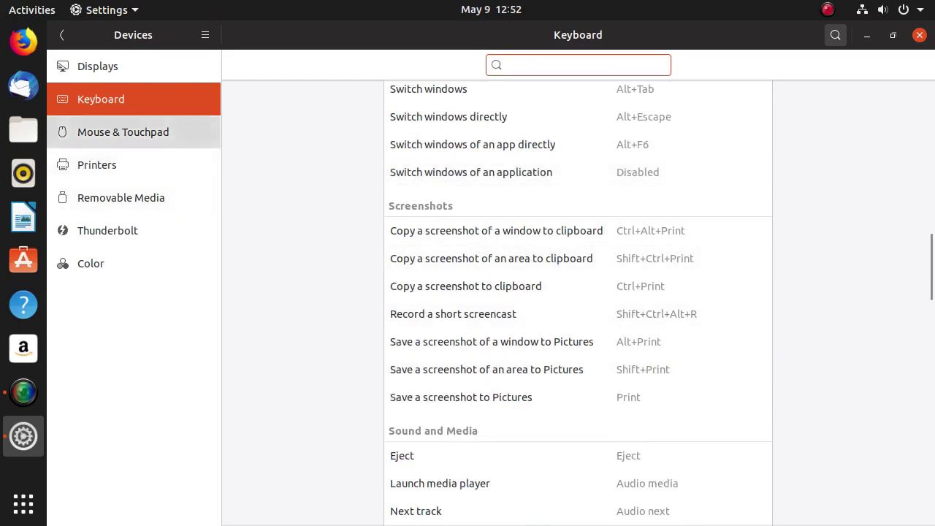
Examine the Mouse & Touchpad, Printers, Removable Media, Thunderbolt and Color device settings without changing them.
click(123, 132)
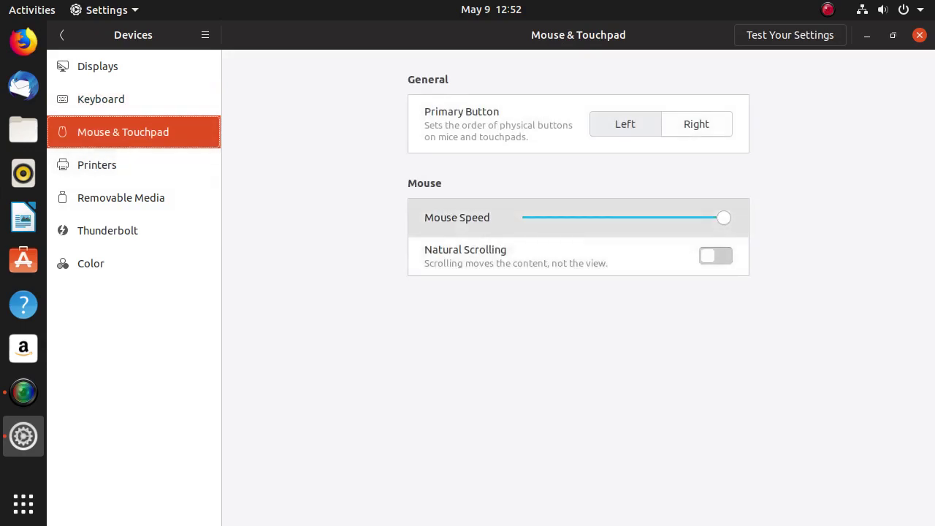
mouse_move(724, 218)
mouse_down()
mouse_move(574, 218)
mouse_move(724, 218)
mouse_up()
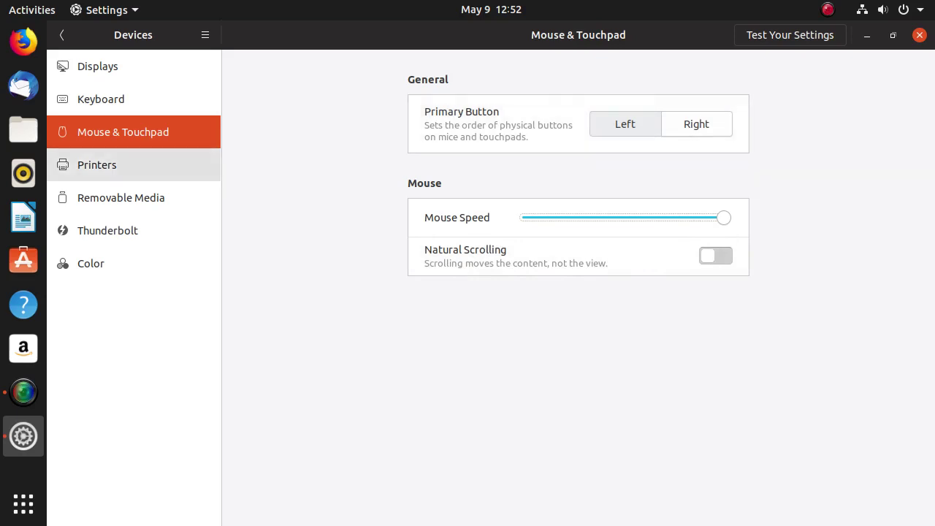
click(97, 165)
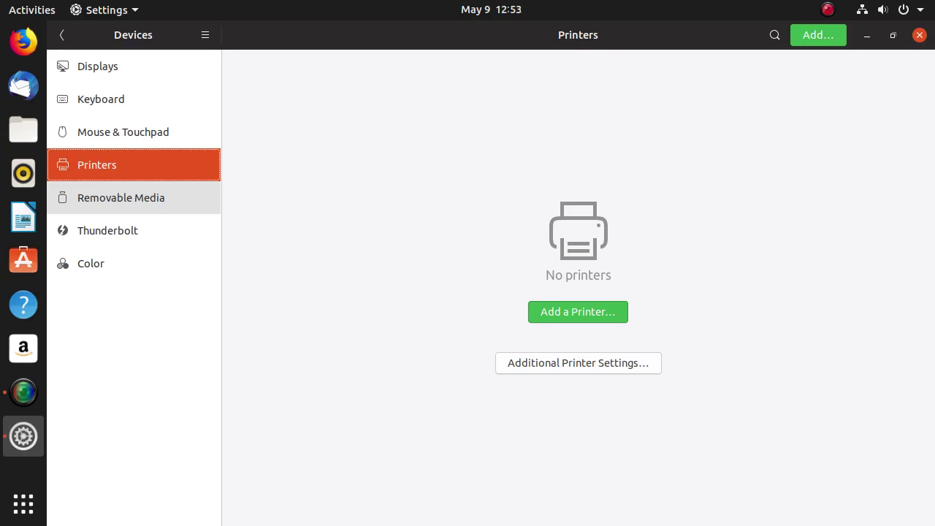
click(134, 198)
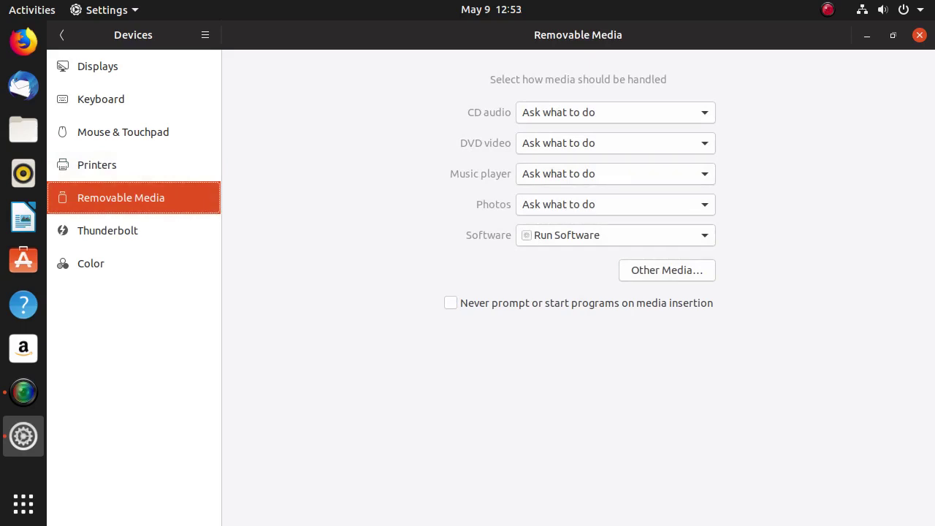
click(134, 230)
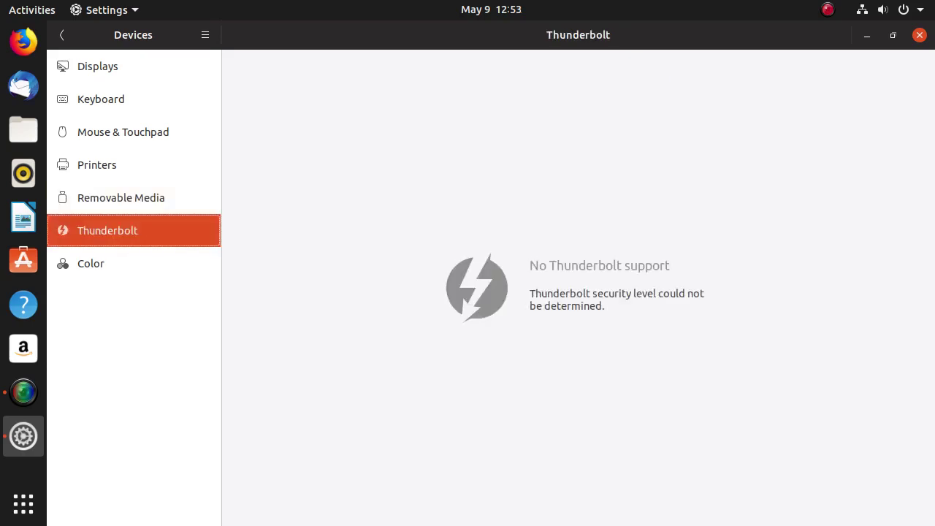
click(133, 264)
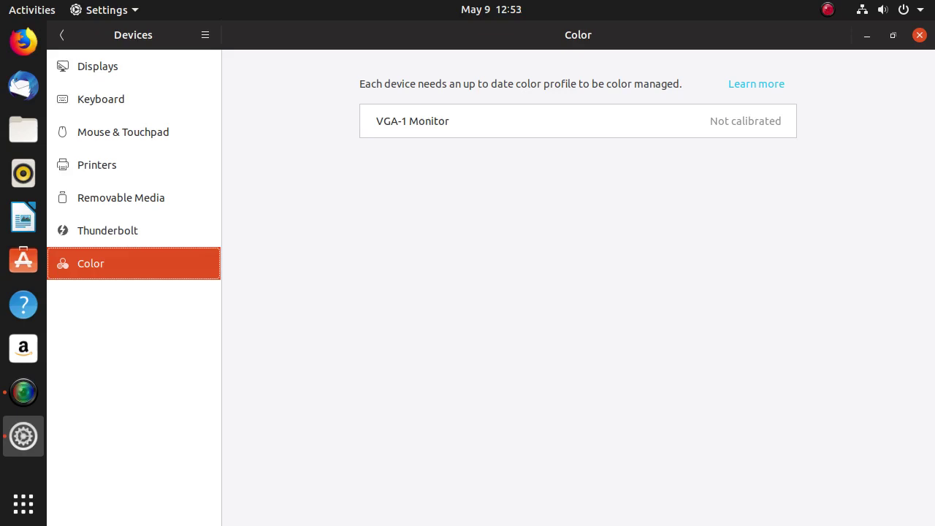
Return to the main settings list and close Settings, and minimize the SimpleScreenRecorder window to show the desktop.
click(62, 35)
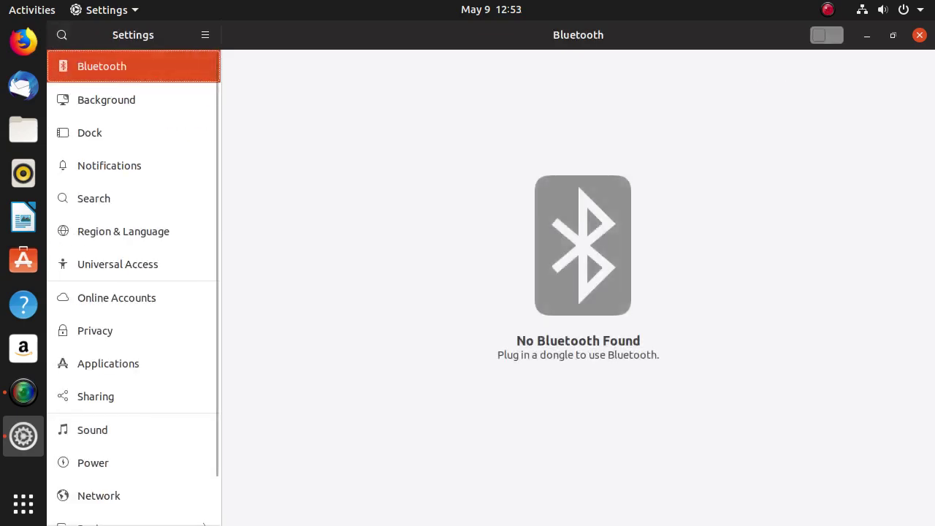
click(920, 35)
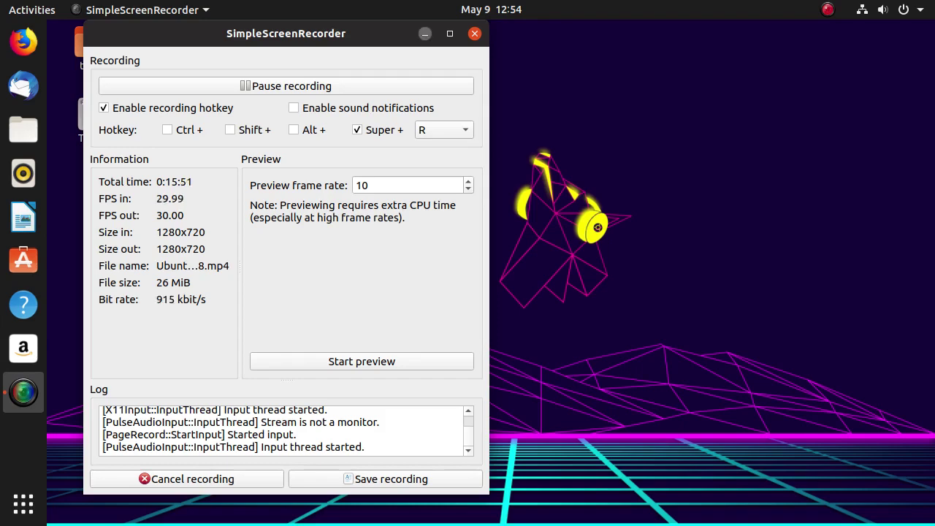
click(425, 34)
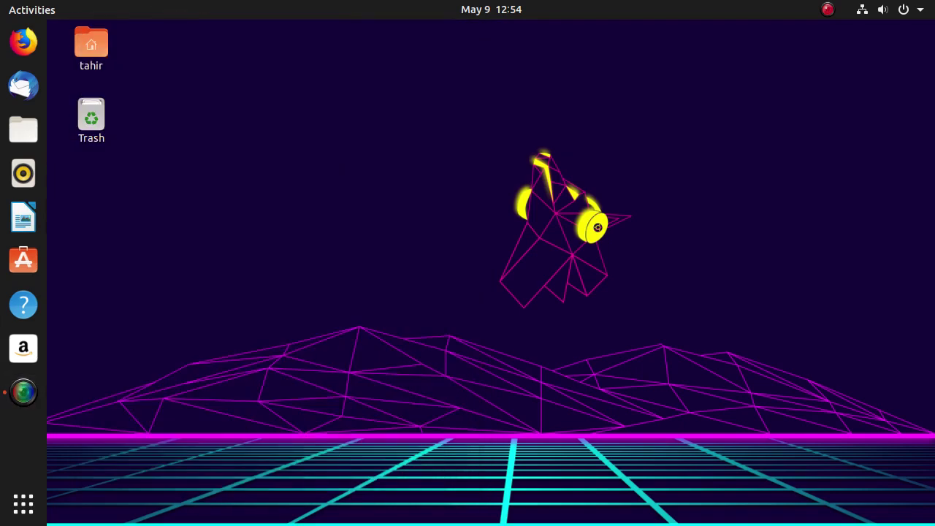
right_click(181, 109)
key(Escape)
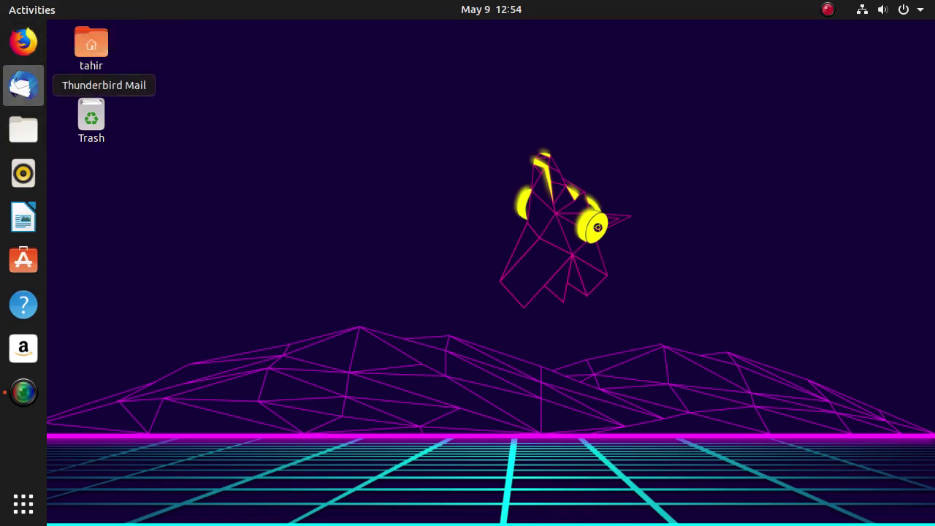
Open the Home folder in Files and search it for "rr".
click(23, 129)
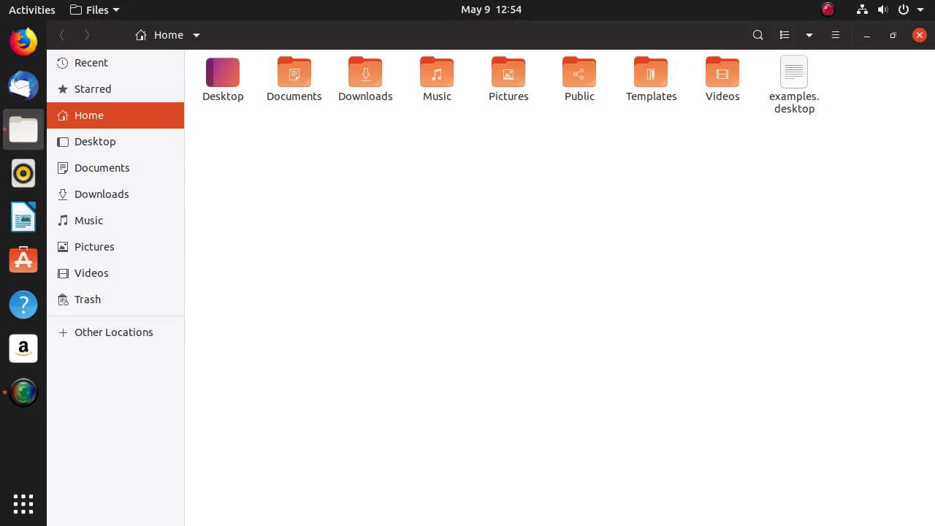
text(rr)
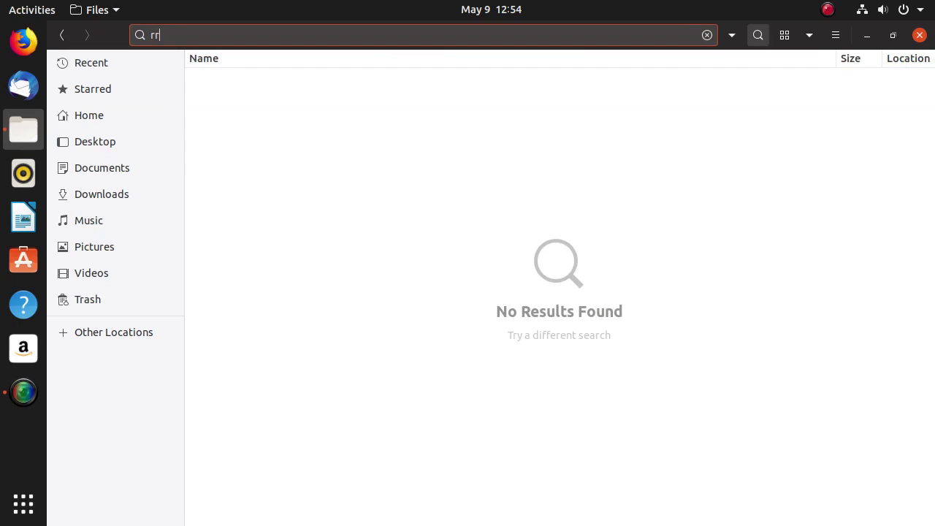
Leave the search, reopen Files at the Home folder and browse the Desktop, Documents, Downloads and Music folders.
click(24, 129)
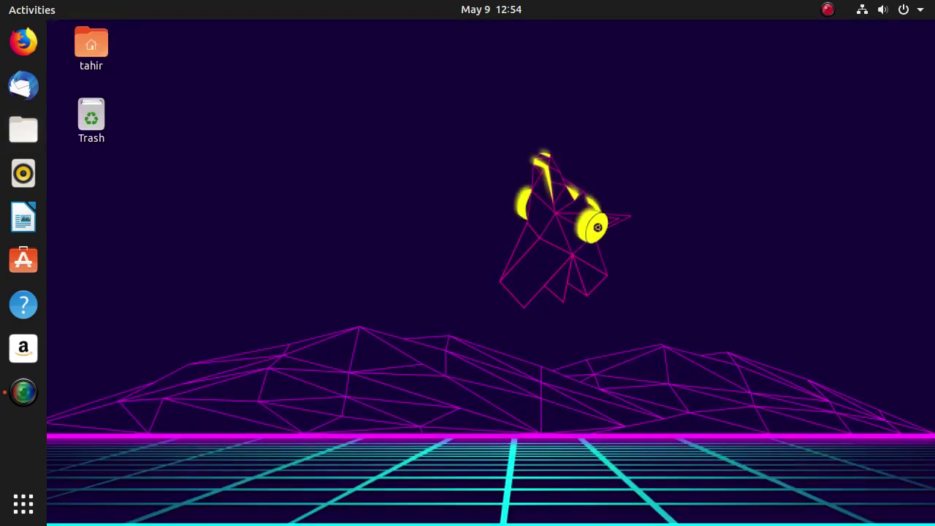
click(24, 129)
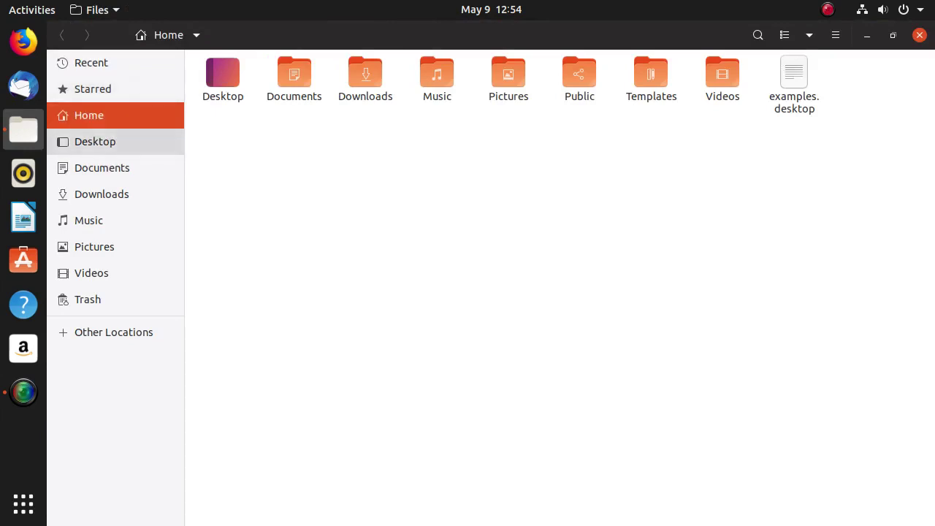
click(103, 142)
click(102, 168)
click(102, 195)
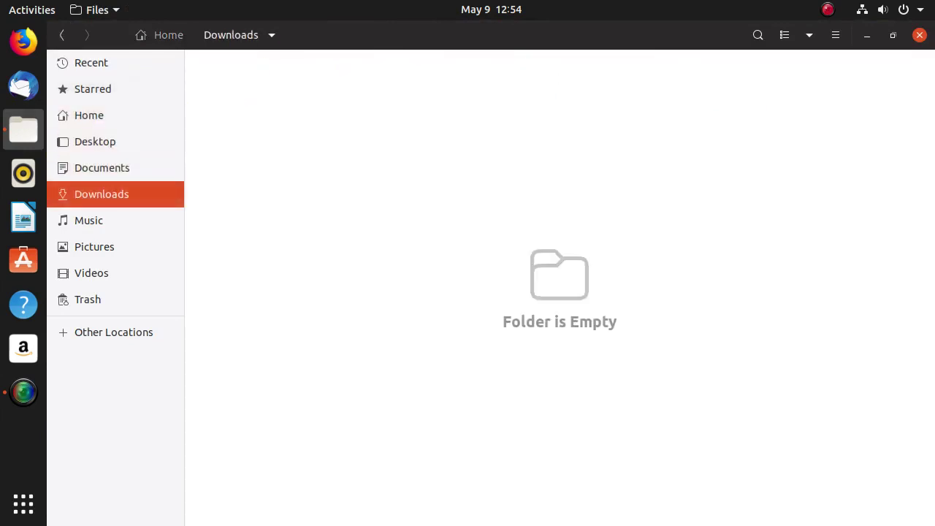
click(88, 221)
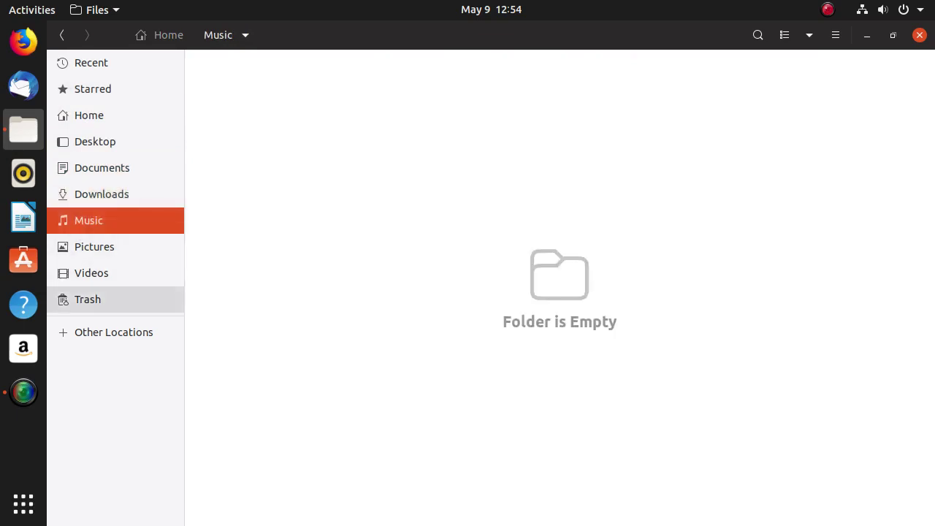
View the contents of the 133 GB Volume under Other Locations, and return to the locations list to inspect the window options.
click(113, 332)
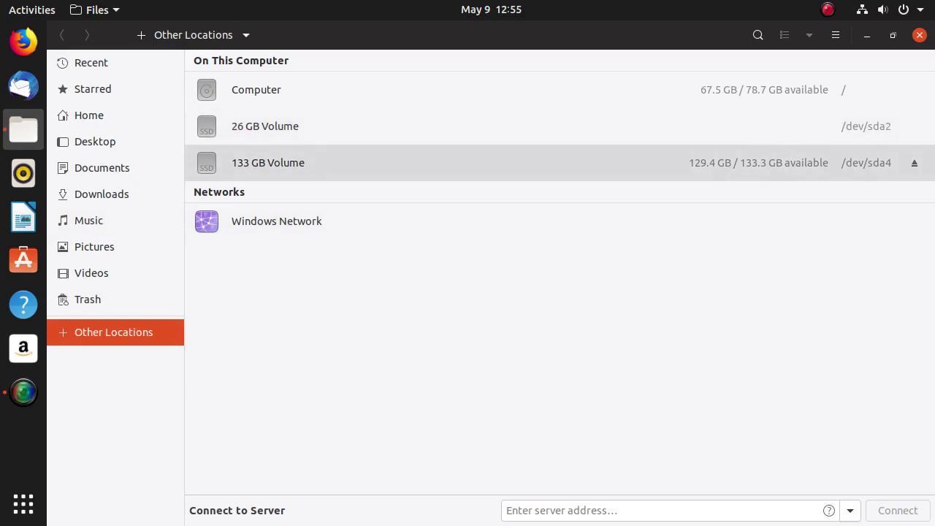
click(447, 161)
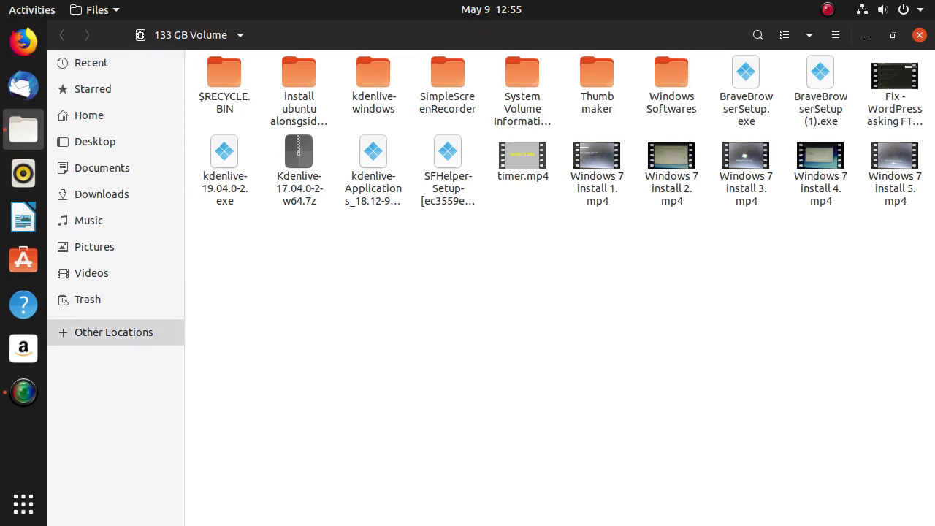
click(110, 331)
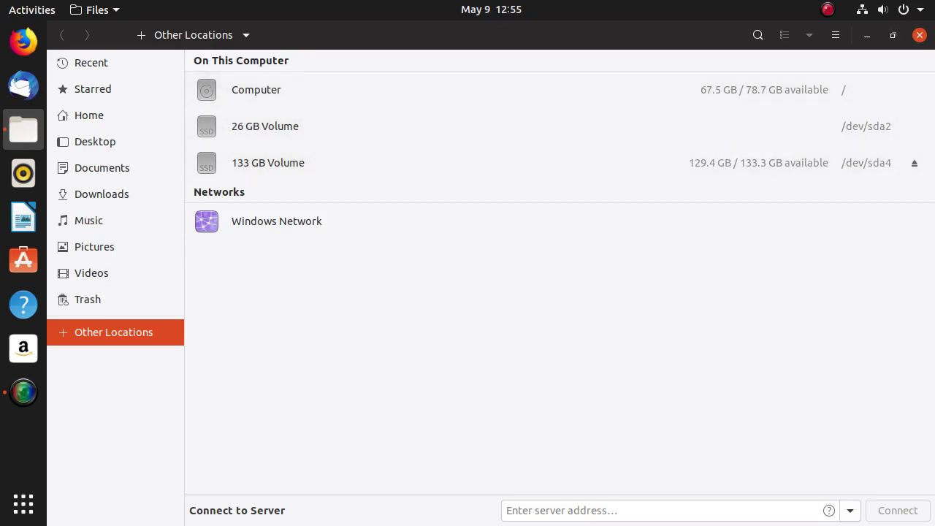
right_click(589, 44)
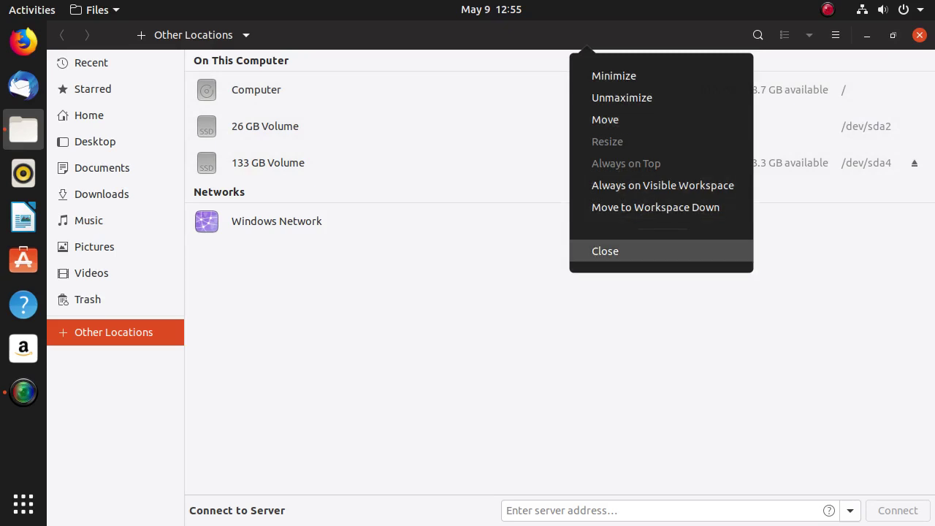
key(Escape)
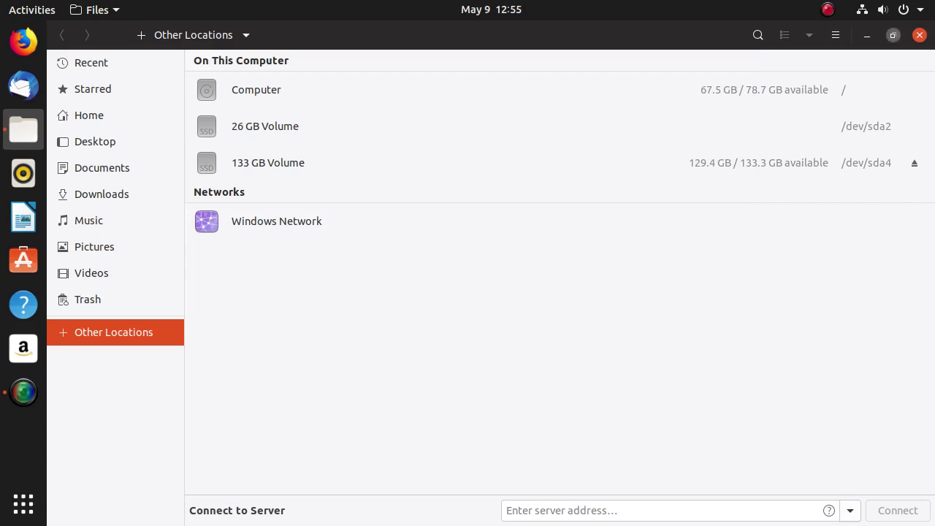
Hide the Files sidebar and show it again.
click(835, 35)
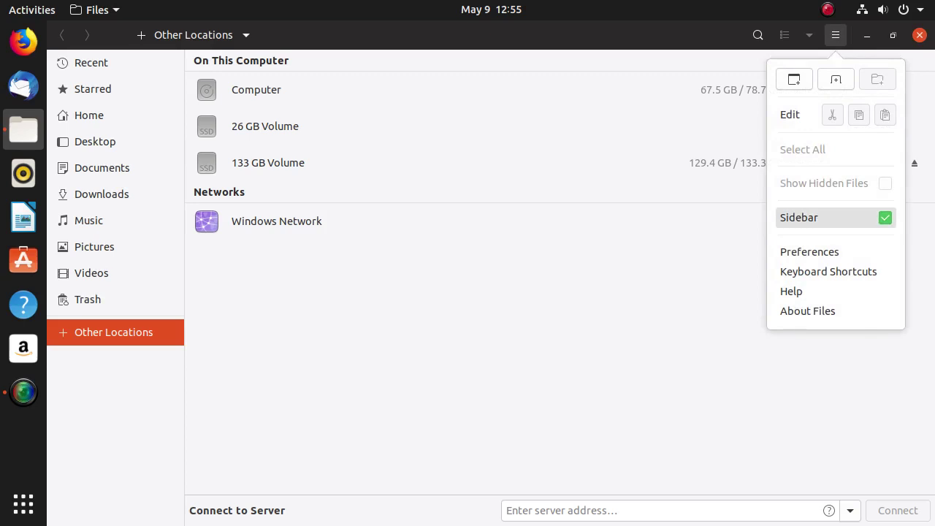
click(799, 217)
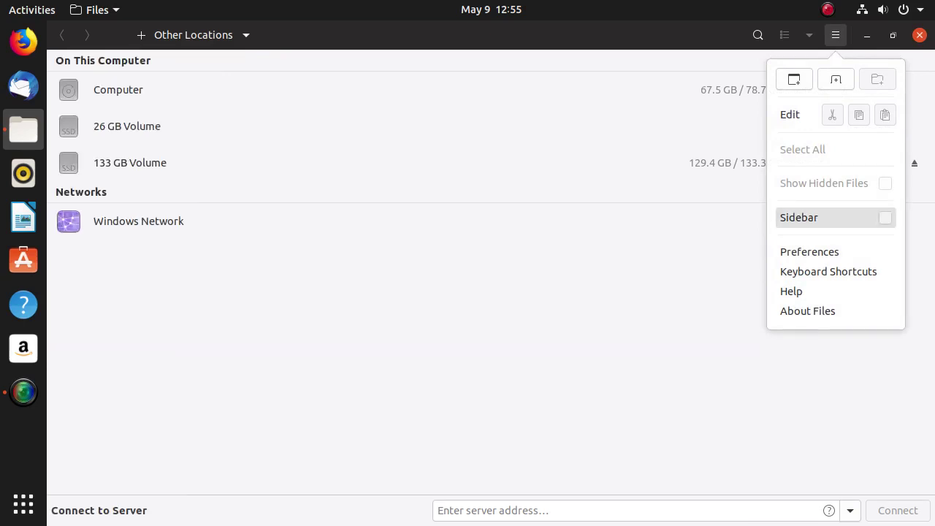
click(690, 293)
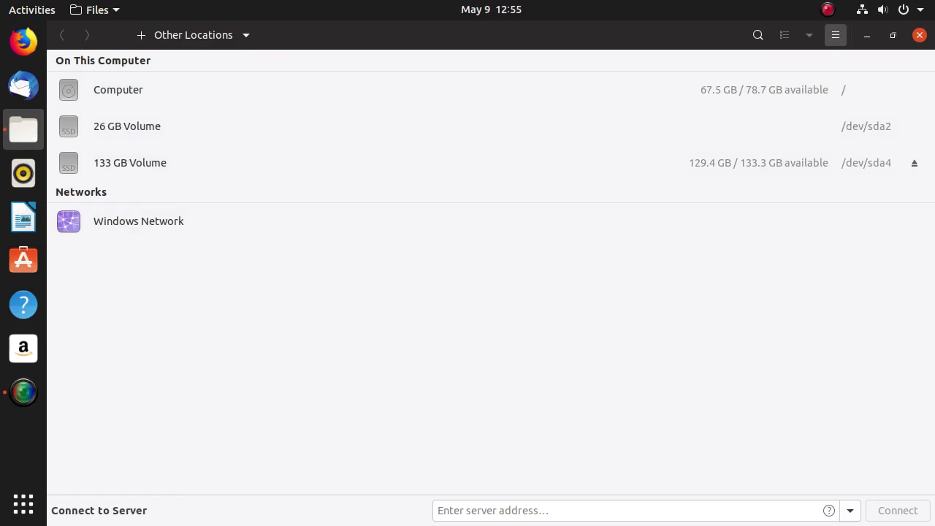
click(836, 35)
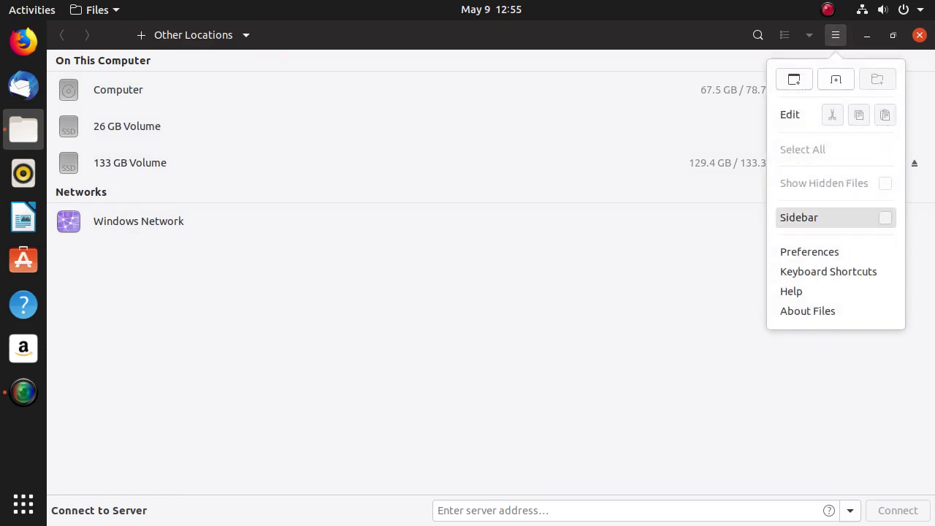
click(804, 217)
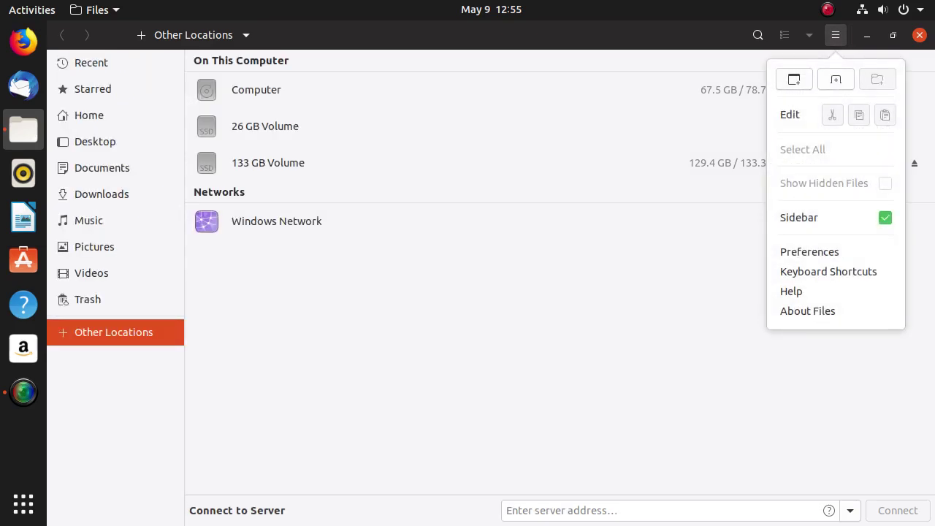
Review the Views, Behavior, List Columns and Search & Preview preferences of Files without changing them, and close Files.
click(809, 251)
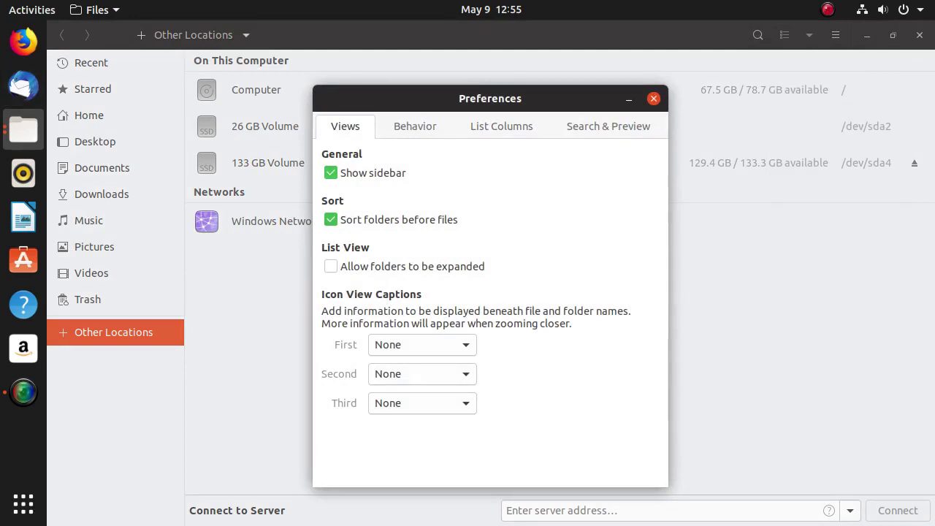
click(331, 266)
click(331, 266)
click(415, 126)
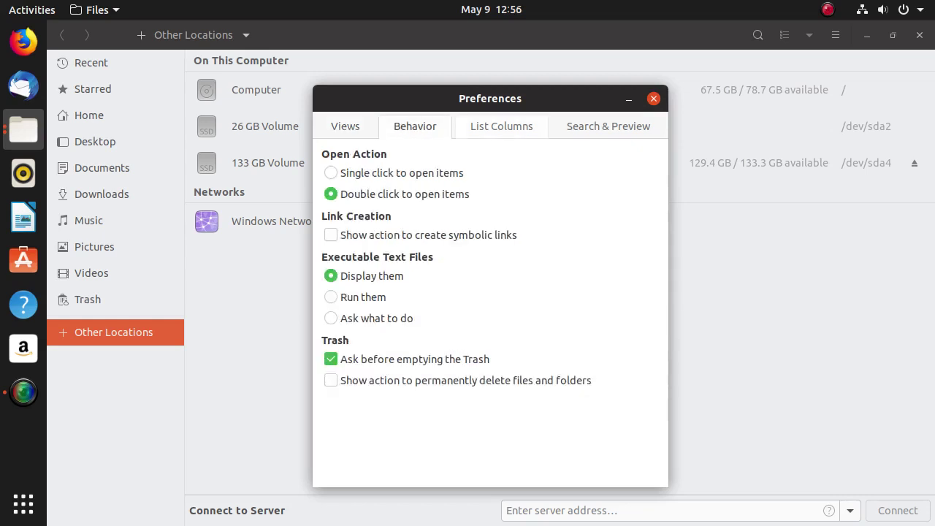
click(501, 126)
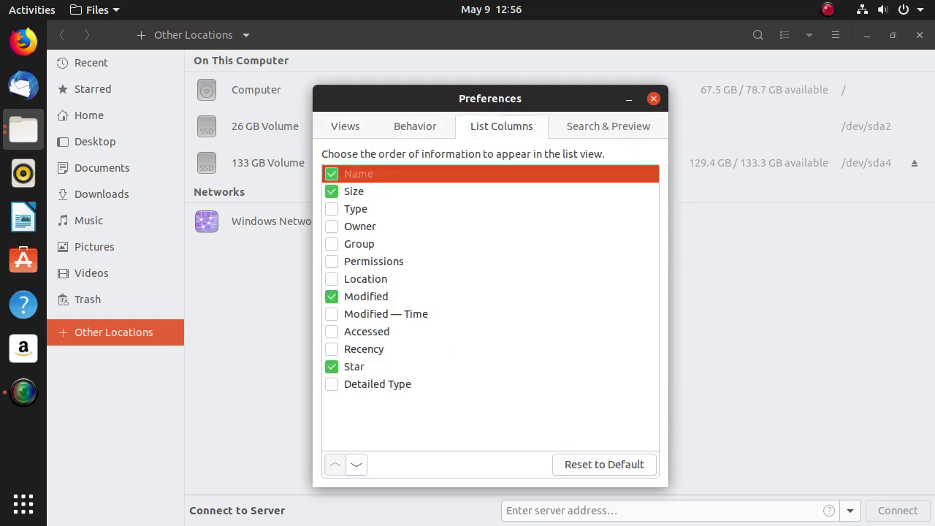
click(609, 126)
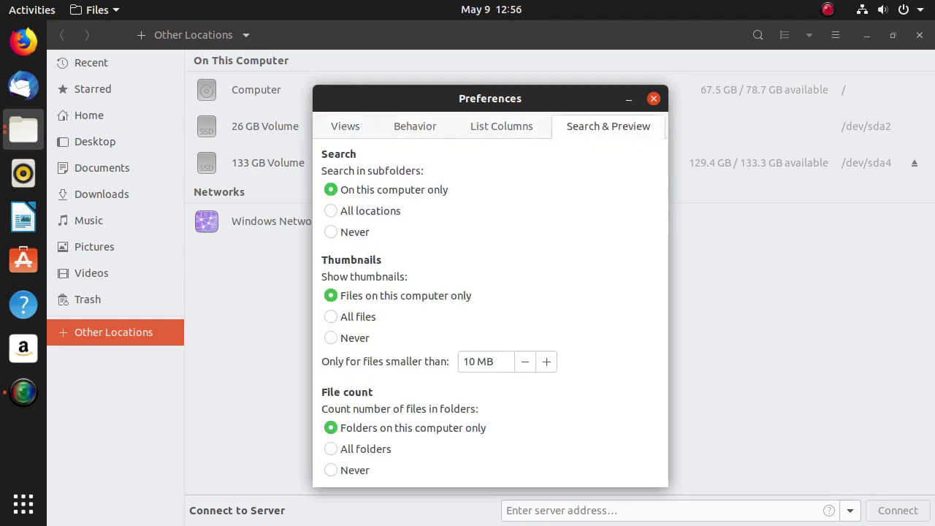
click(502, 127)
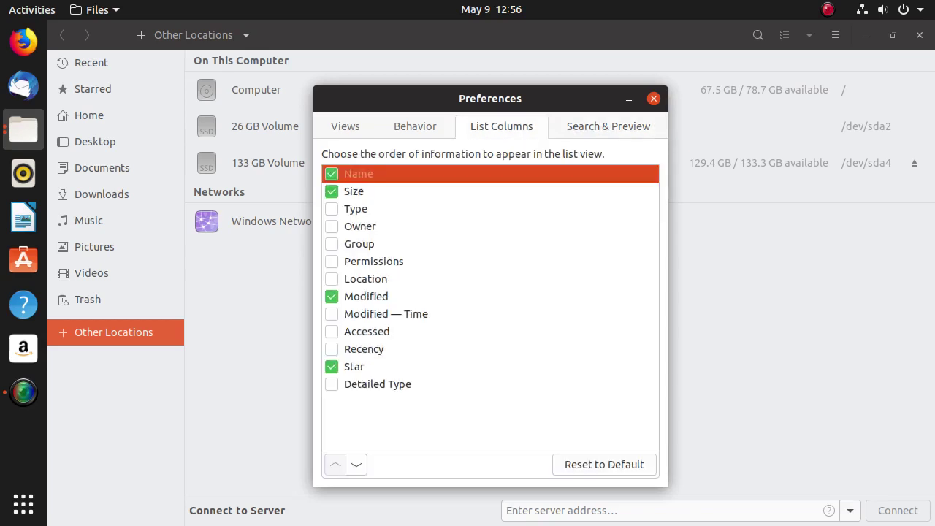
click(415, 126)
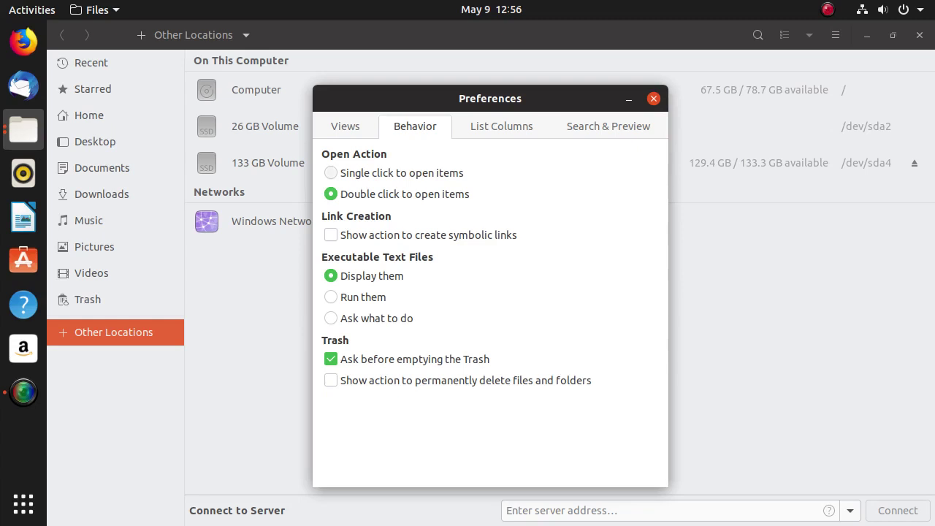
drag(424, 98, 467, 104)
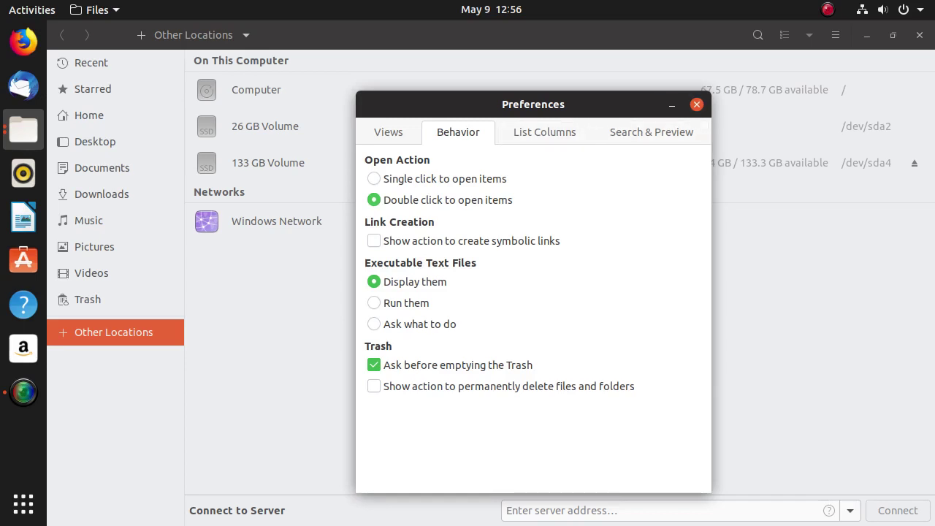
click(696, 105)
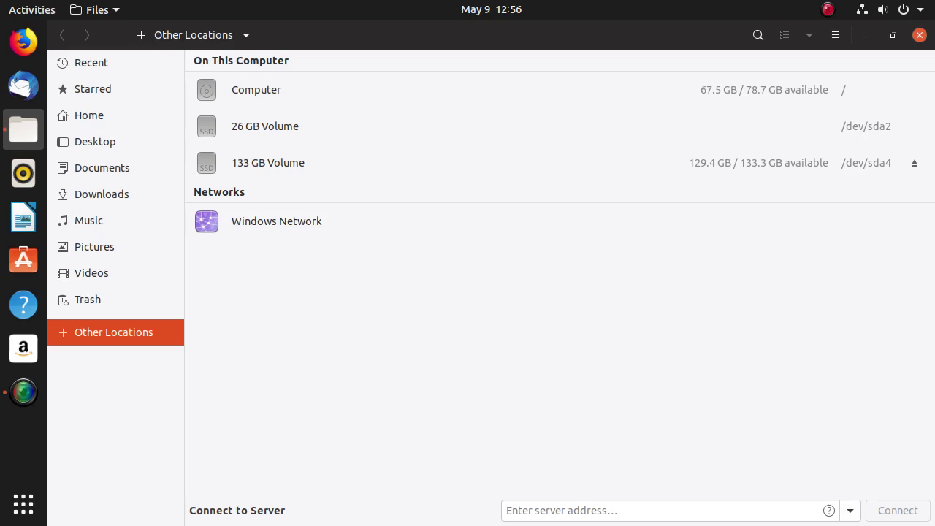
click(919, 35)
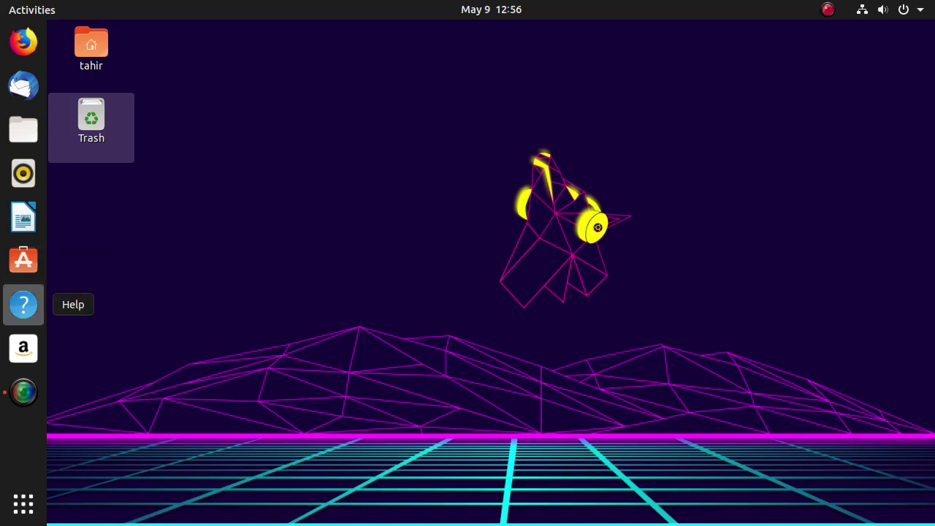
Open Help, look over the Ubuntu Desktop Guide topics and close the guide.
click(23, 304)
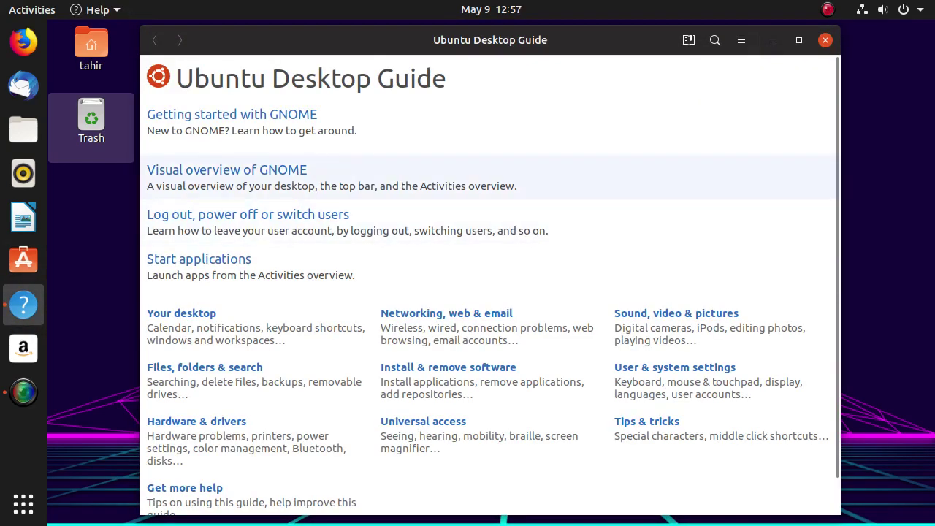
scroll(490, 154, down, 1)
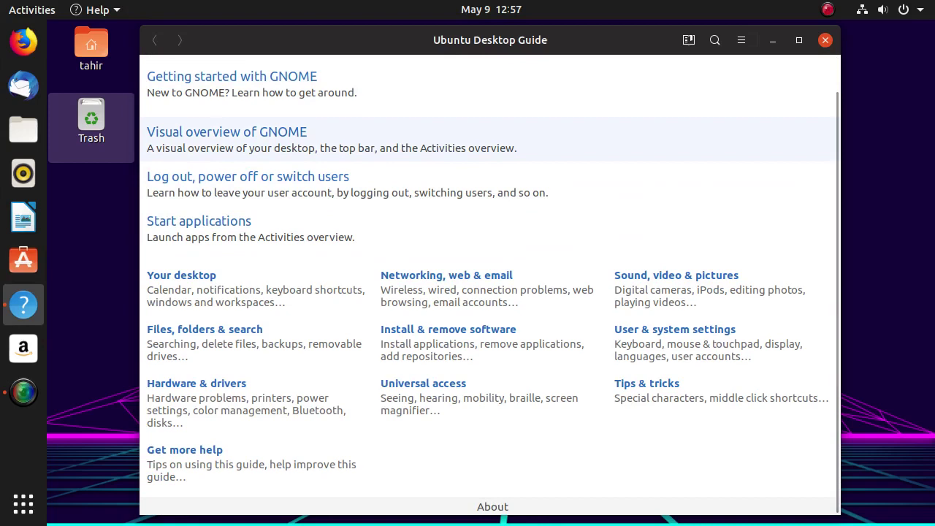
scroll(490, 190, up, 1)
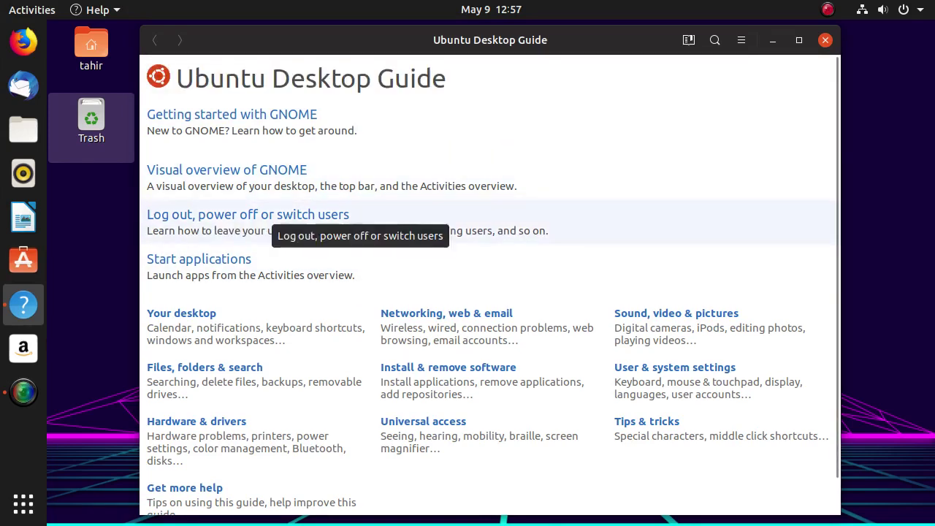
click(825, 40)
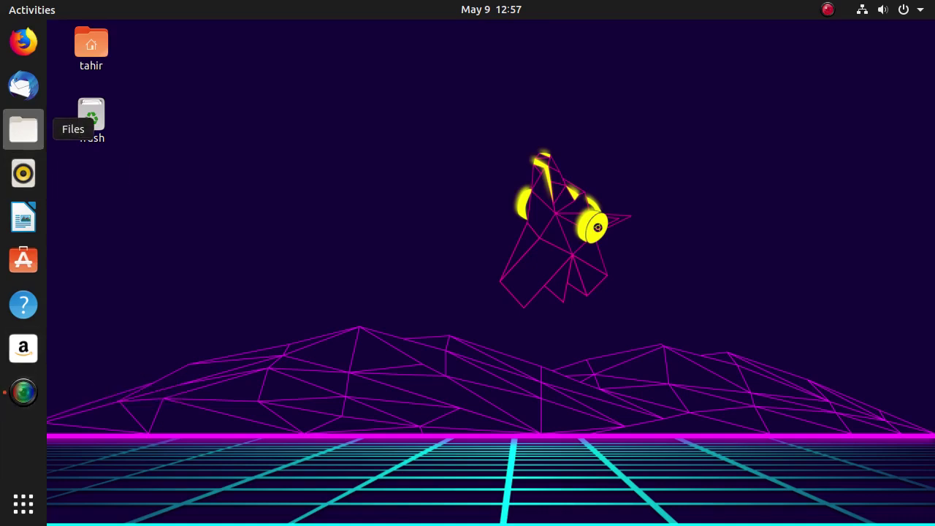
Open Files at the Home folder and add three more Files windows.
click(24, 129)
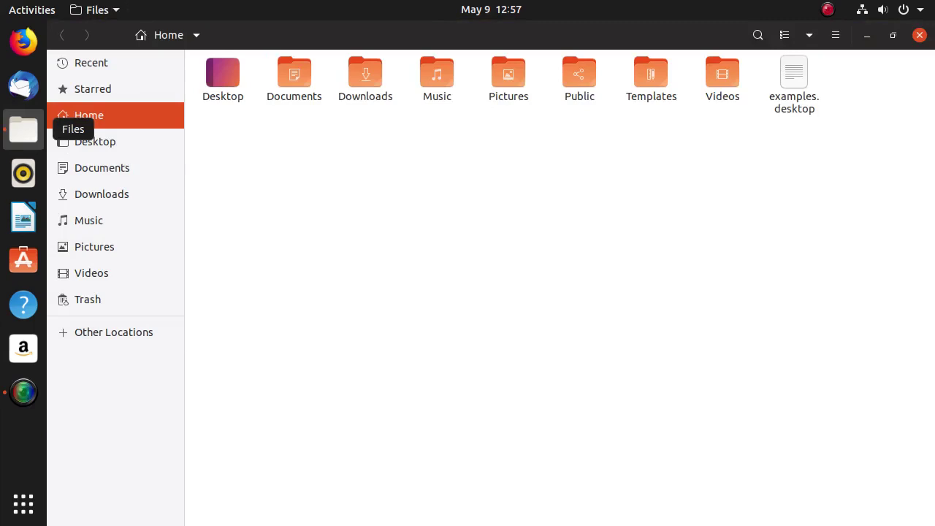
right_click(24, 130)
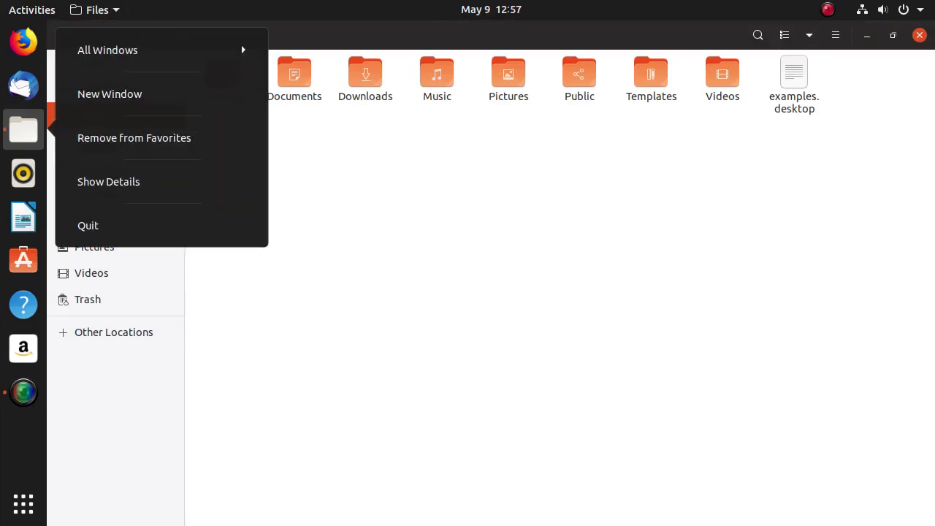
click(110, 93)
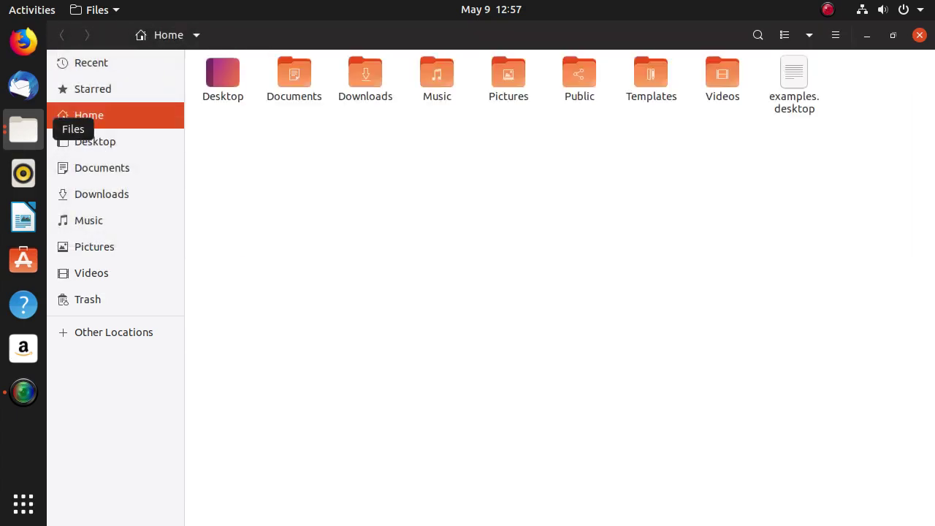
right_click(23, 130)
click(109, 92)
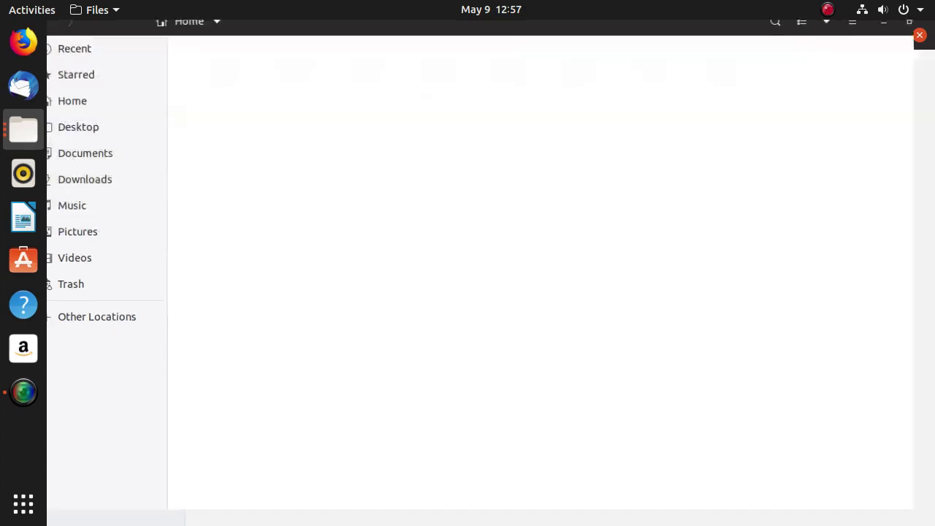
right_click(23, 129)
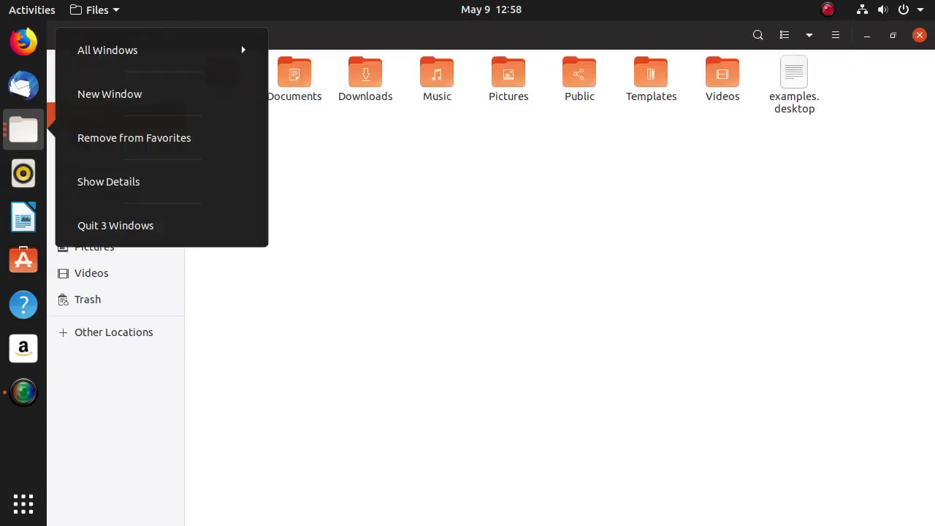
click(109, 93)
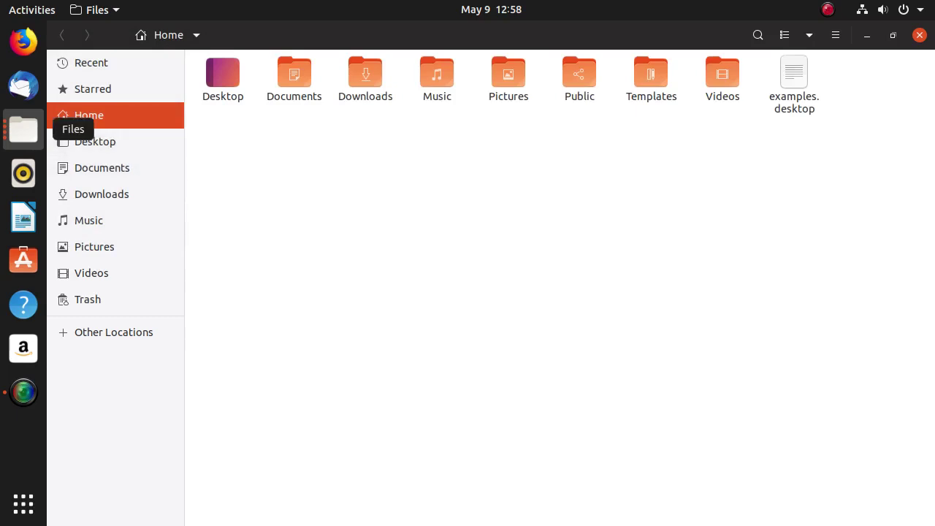
Close all four Files windows to return to the desktop.
click(920, 35)
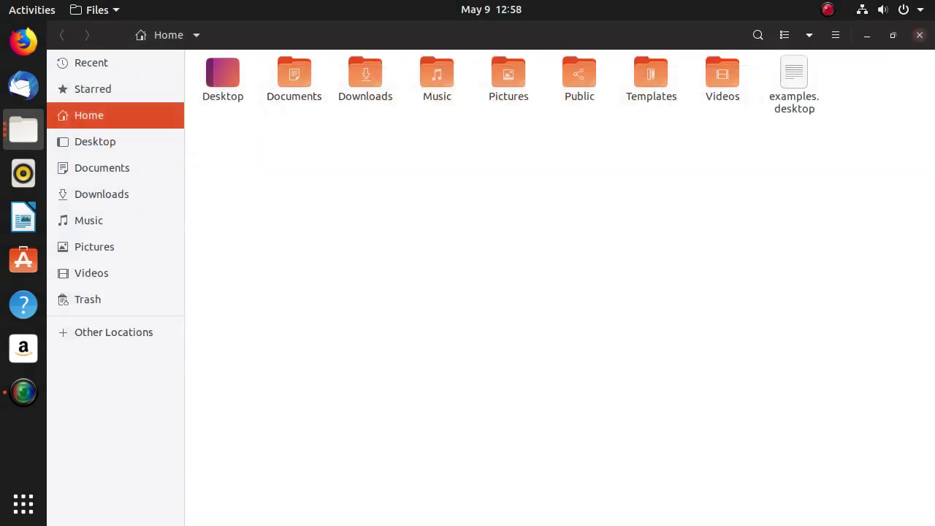
click(920, 35)
click(920, 35)
click(920, 35)
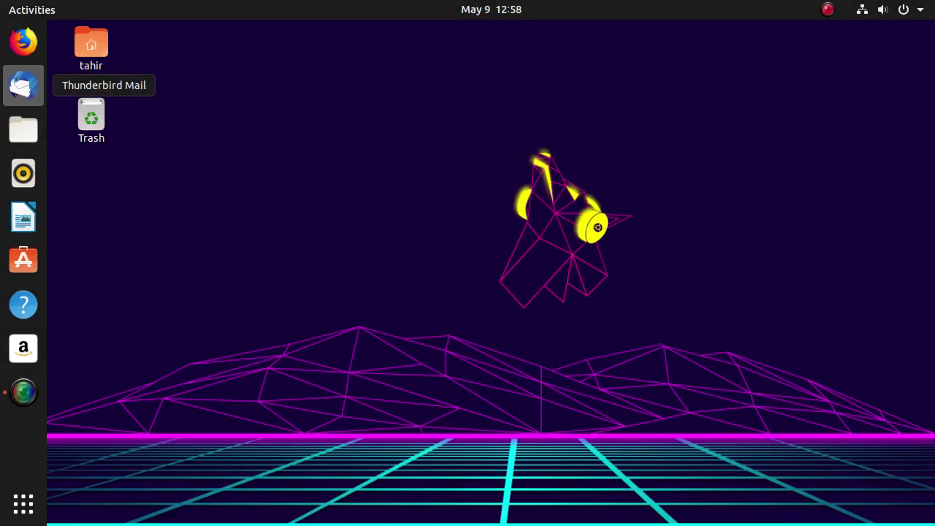
Remove Thunderbird Mail, Help and Amazon from the dock's favorites.
right_click(24, 85)
right_click(24, 86)
right_click(24, 85)
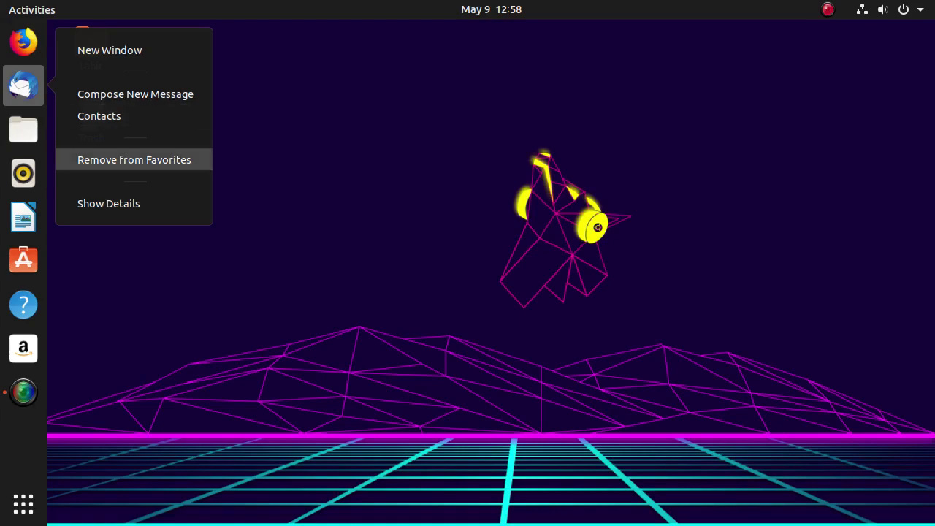
click(133, 159)
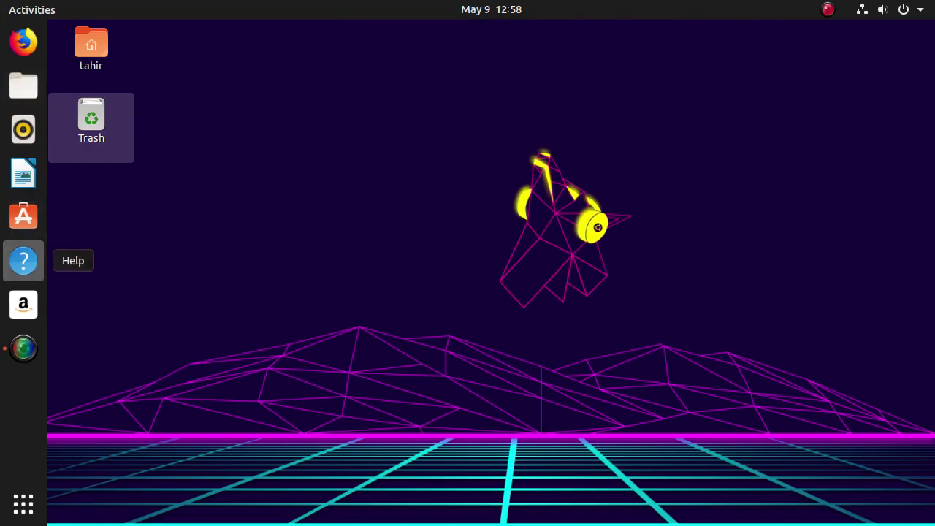
right_click(24, 261)
click(134, 261)
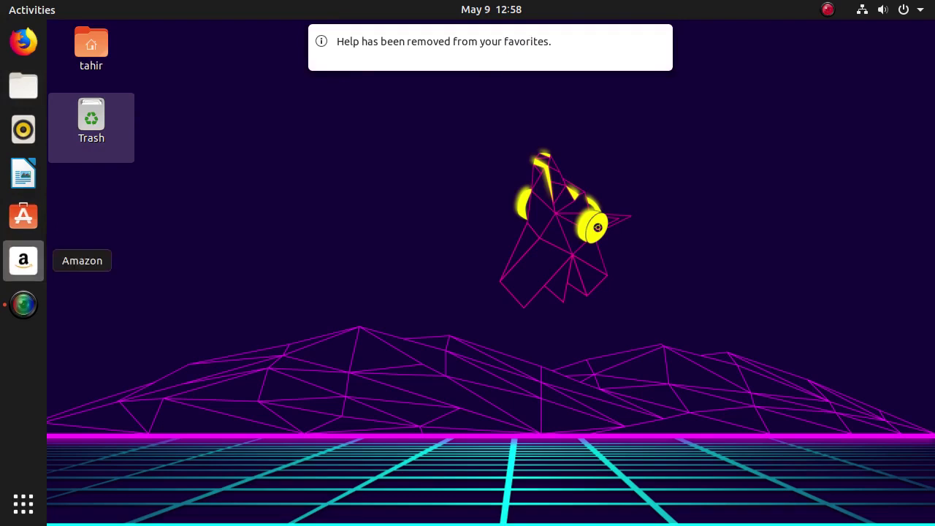
right_click(23, 260)
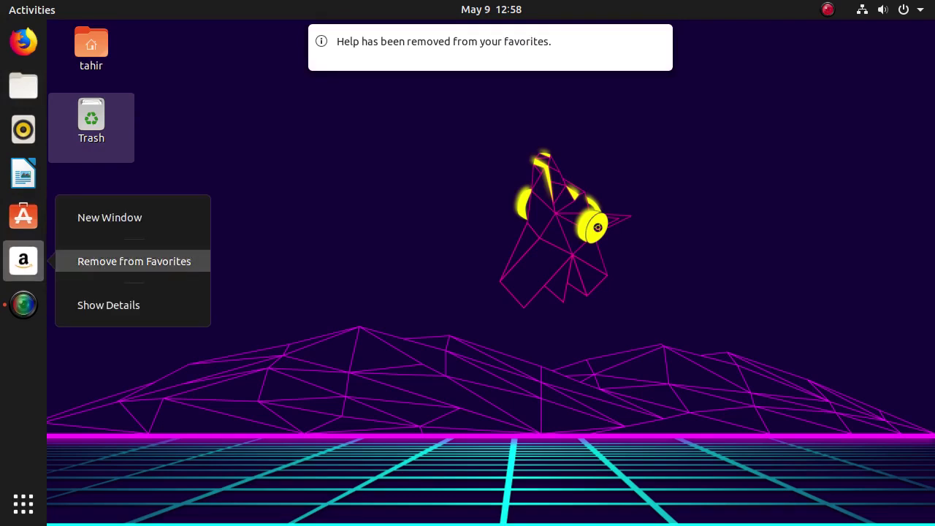
click(134, 261)
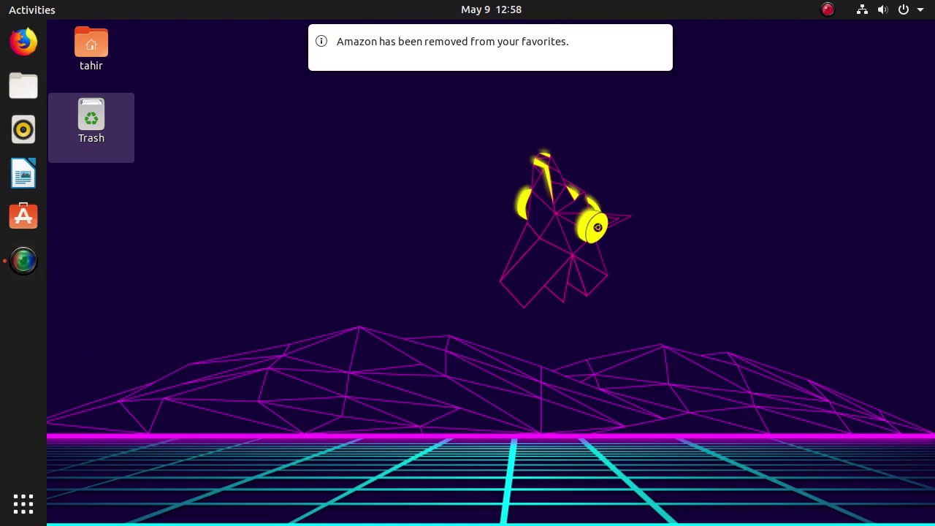
Look at the Activities overview and return to the desktop.
click(32, 10)
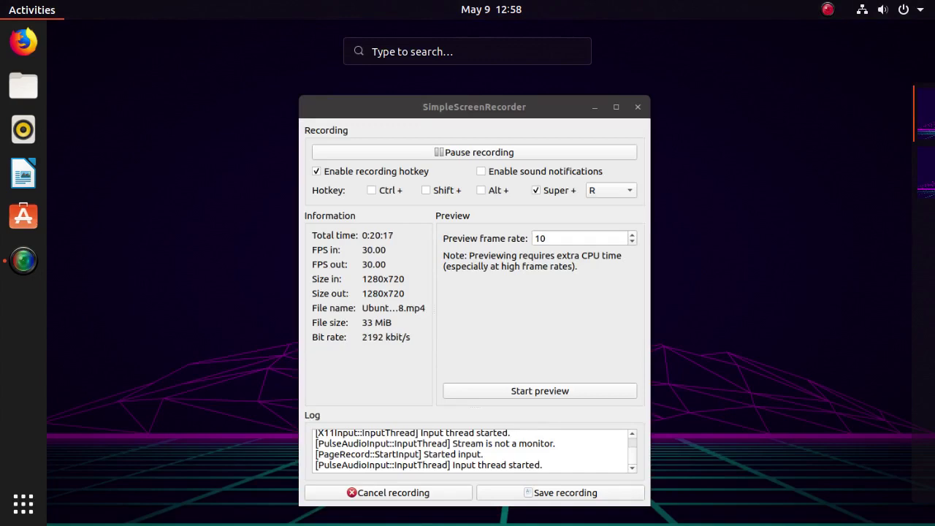
key(Escape)
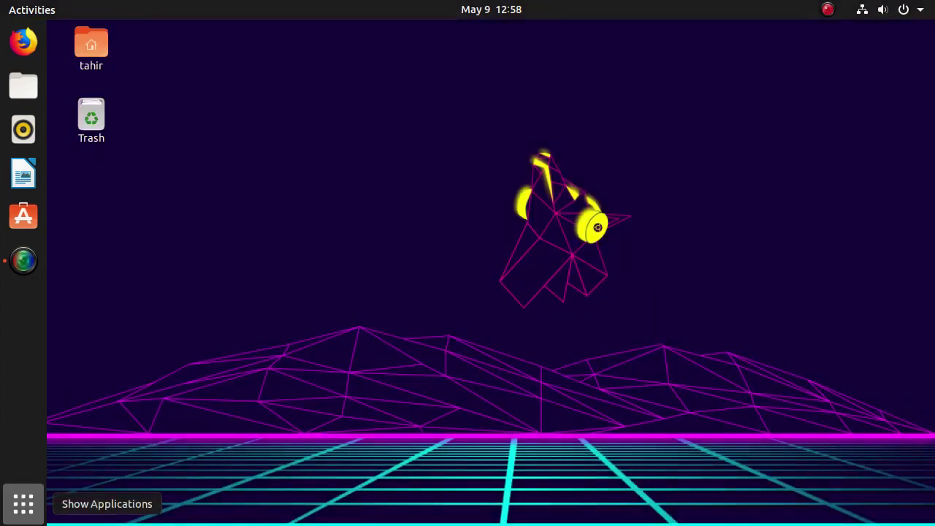
Open the system Settings at the Dock page and set the dock's icon size to 34.
click(890, 9)
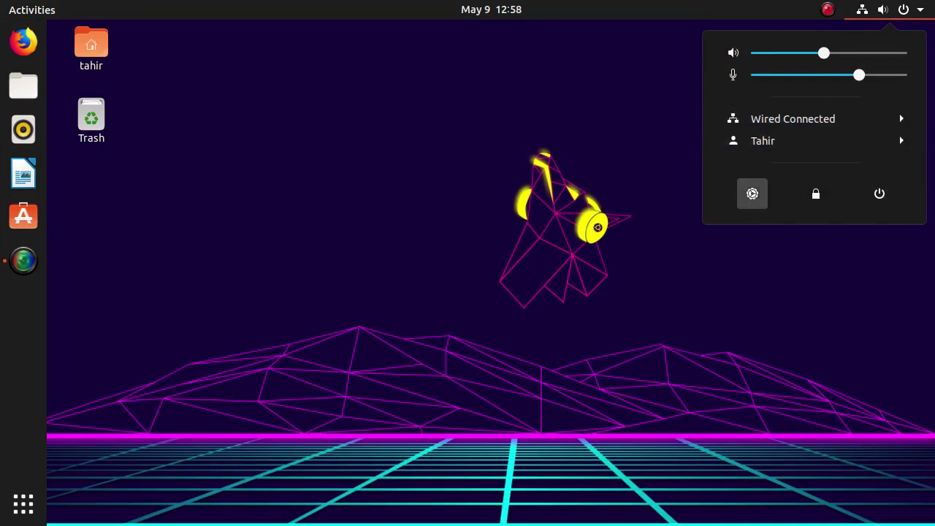
click(753, 193)
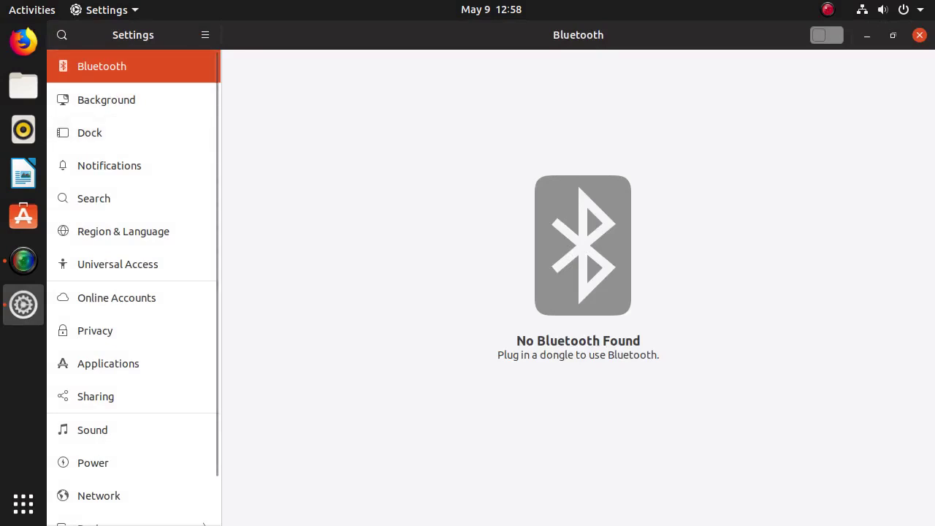
click(133, 100)
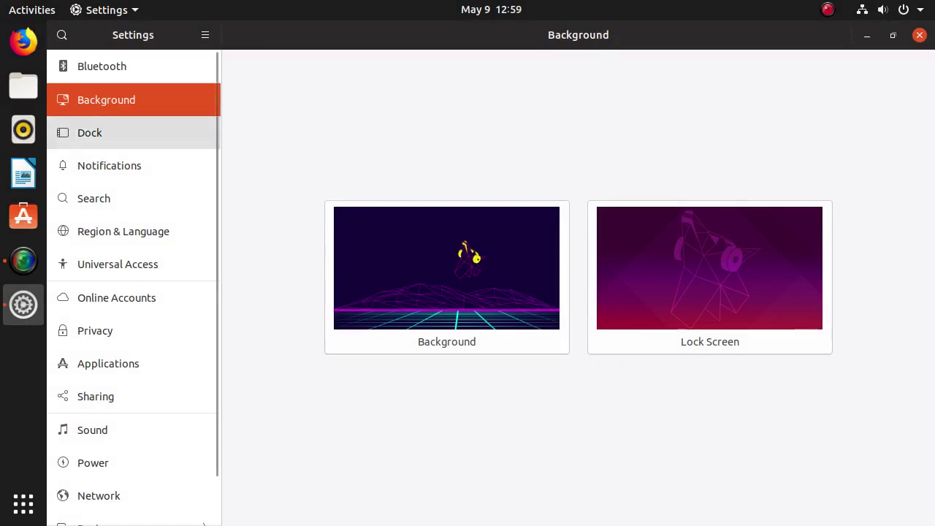
click(133, 133)
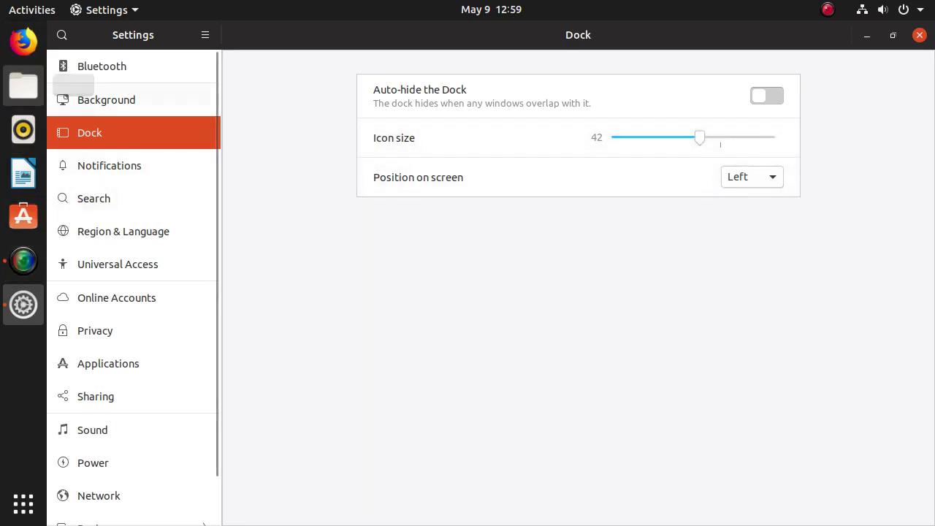
drag(700, 137, 673, 137)
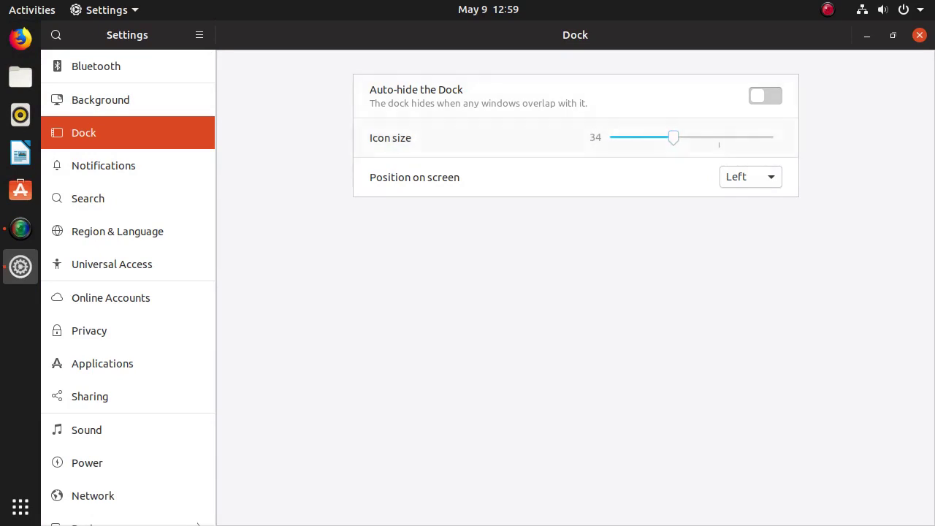
Look at the all-applications grid, return to the Dock settings and set the icon size to 24.
click(21, 506)
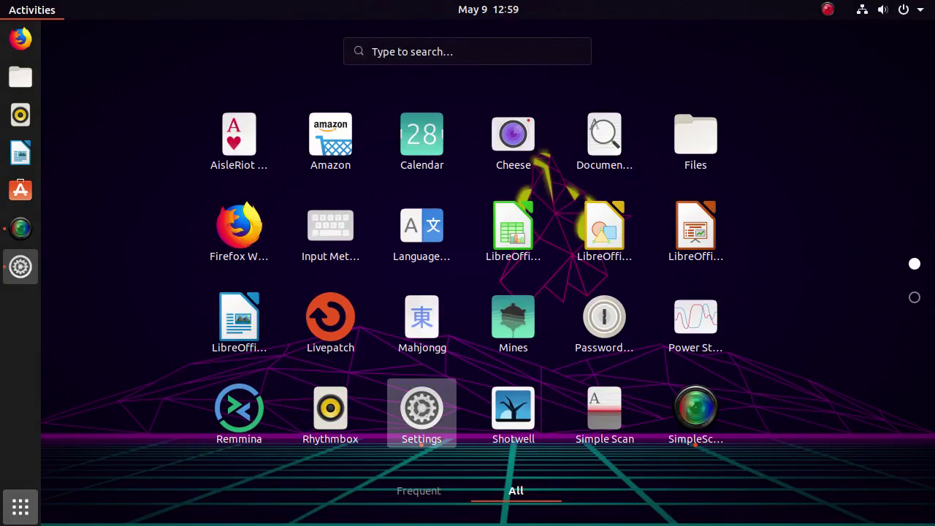
click(422, 409)
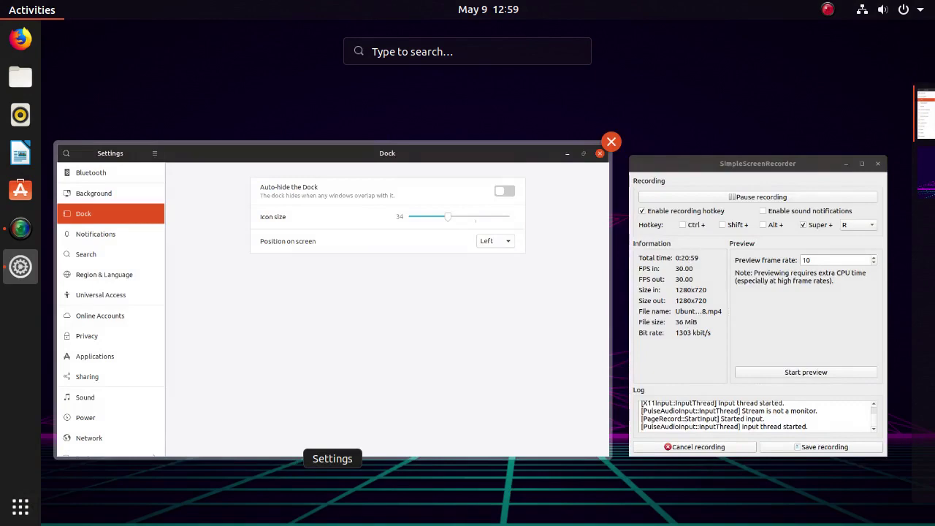
click(418, 329)
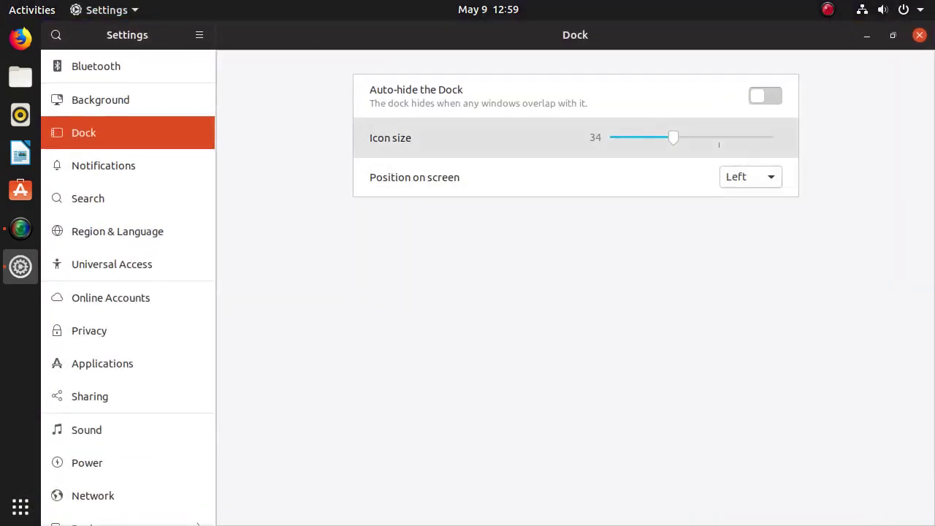
drag(673, 137, 632, 138)
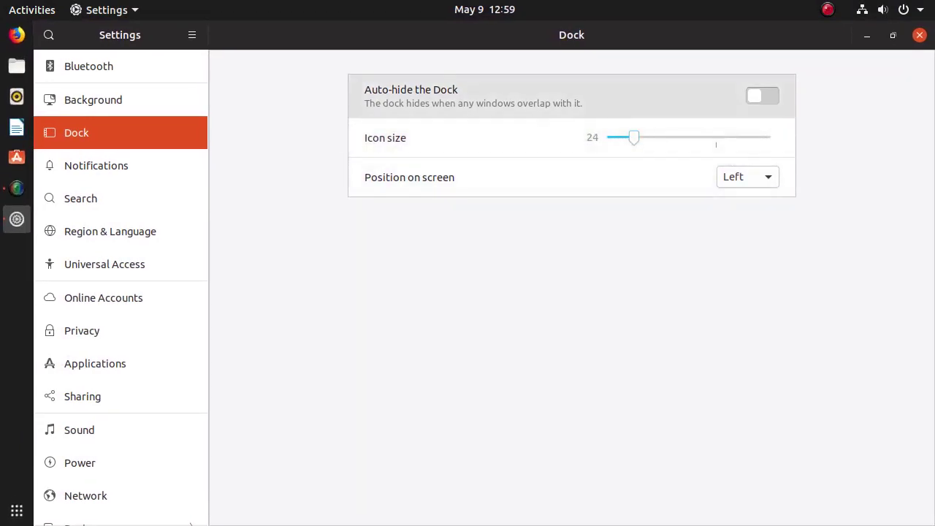
Try automatic hiding of the dock and switch it off again.
click(762, 95)
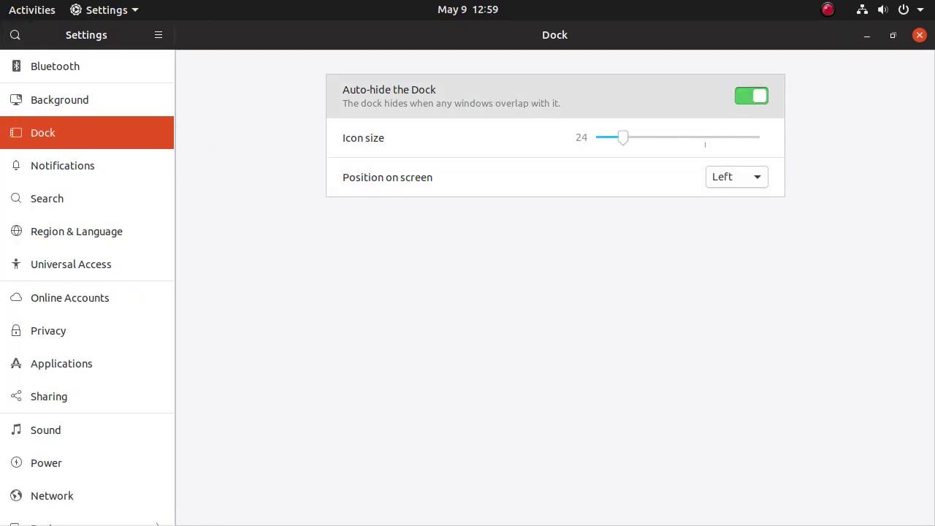
click(755, 96)
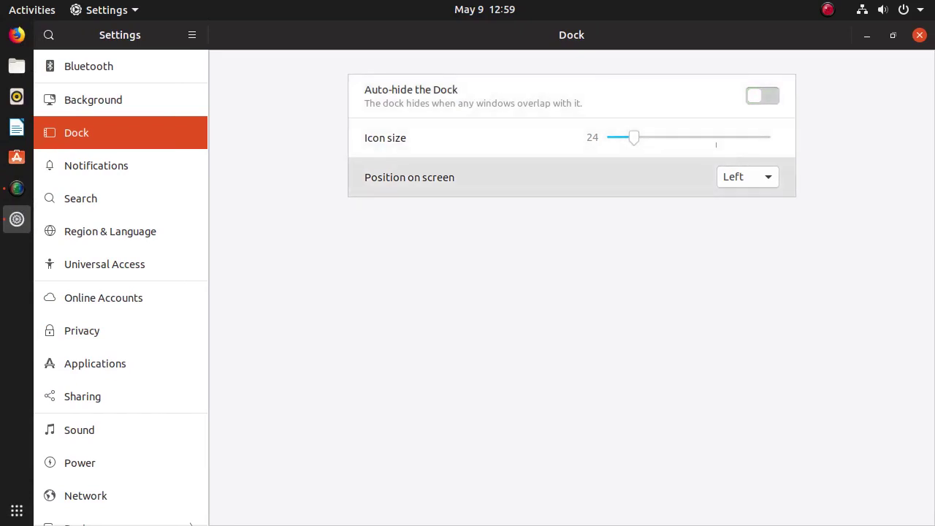
Try the dock at the Bottom and Right positions on screen, and set its position back to Left.
click(747, 178)
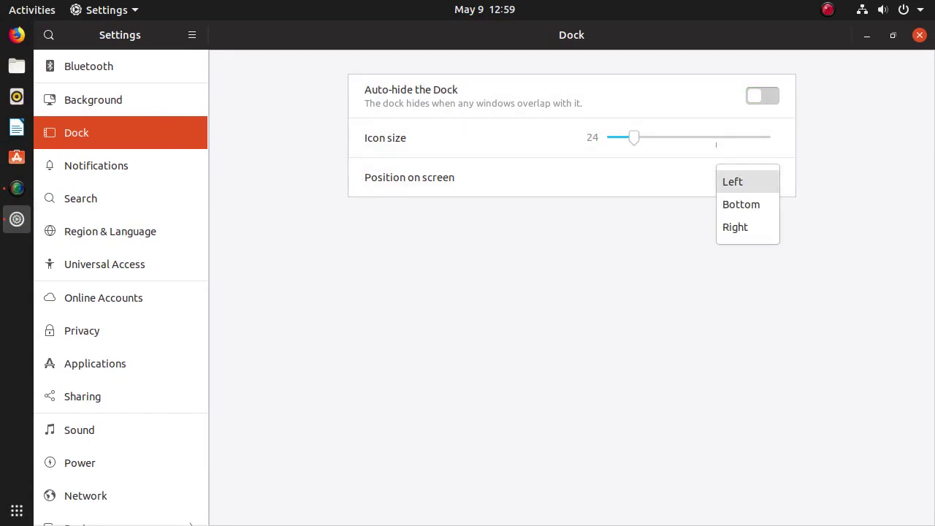
key(Down)
key(Down)
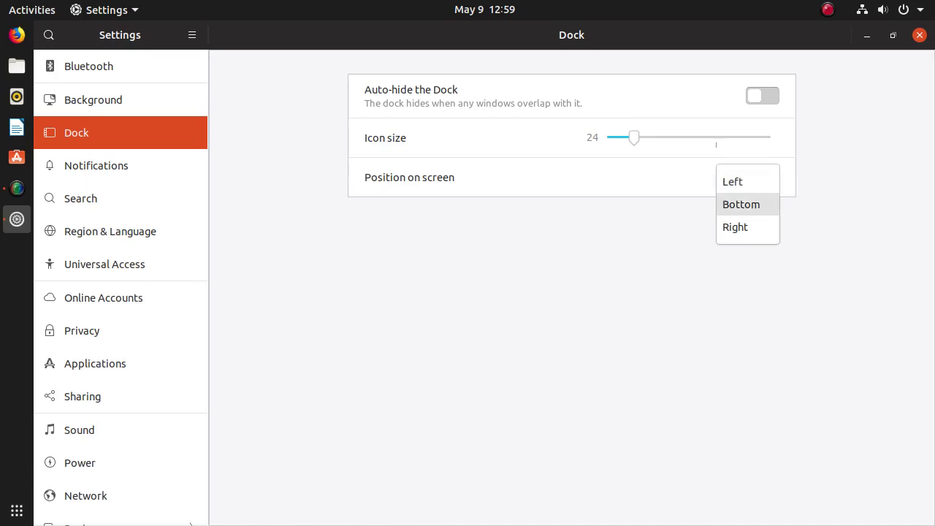
key(Up)
key(Return)
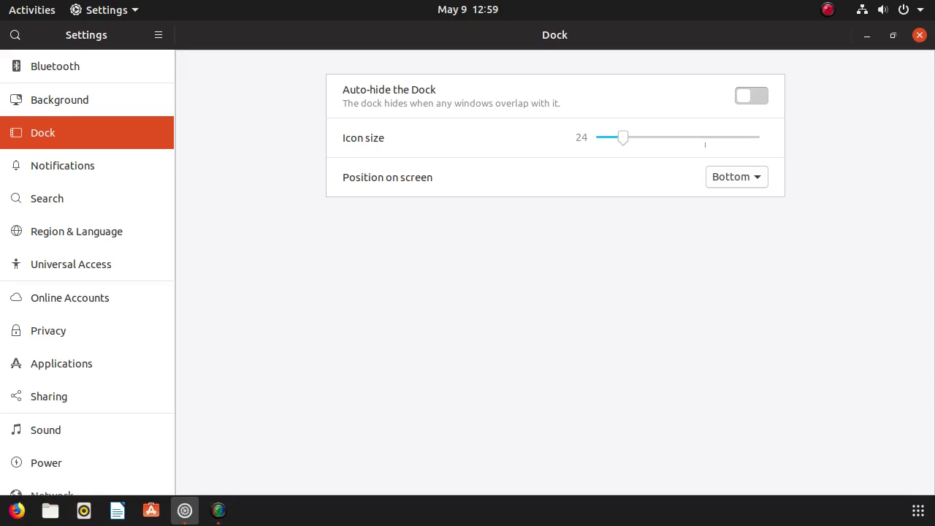
key(space)
key(Down)
key(Return)
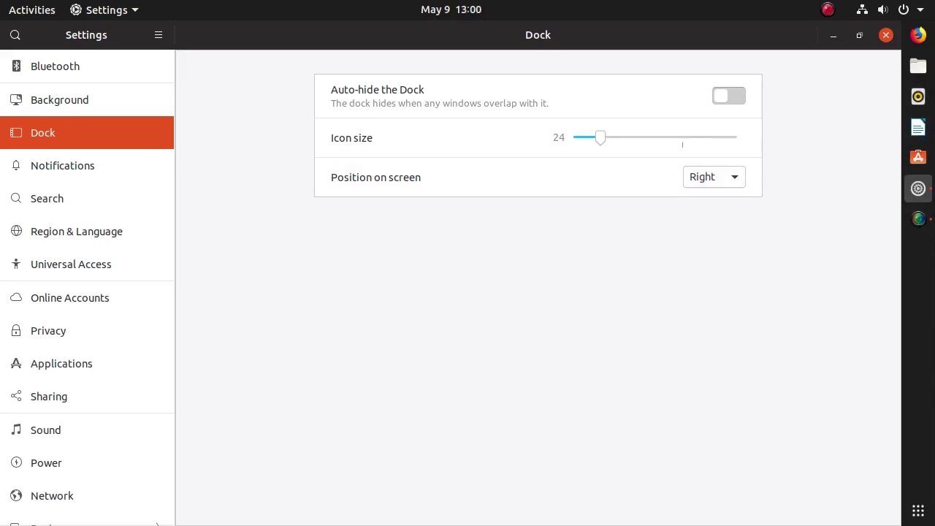
key(space)
key(Up)
key(Up)
key(Return)
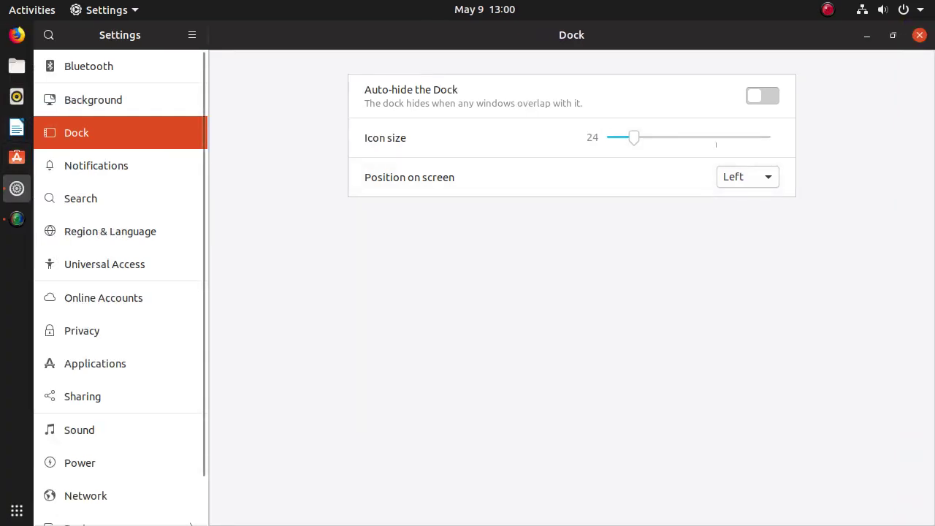
Review the Notifications and Search settings, including the Places, Bookmarks and Other search locations, without changing them.
click(120, 166)
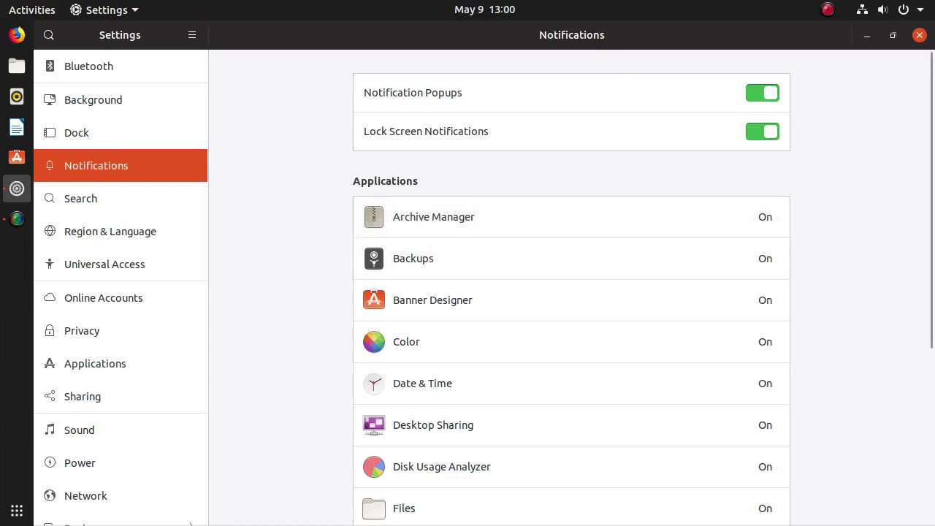
scroll(572, 271, down, 5)
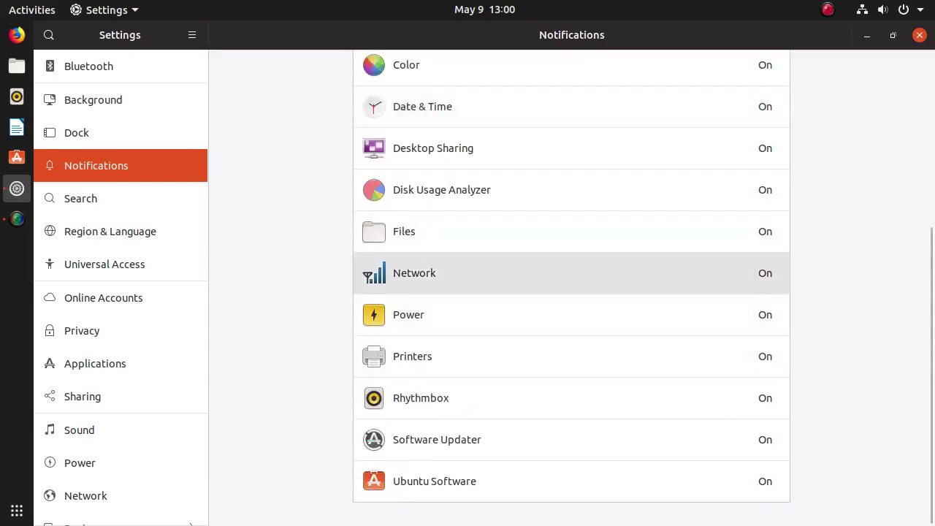
click(81, 198)
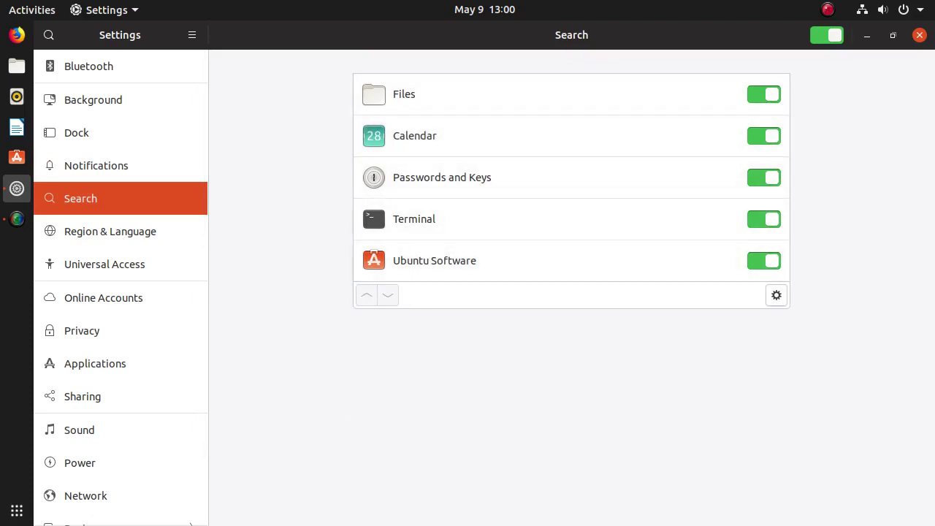
click(776, 295)
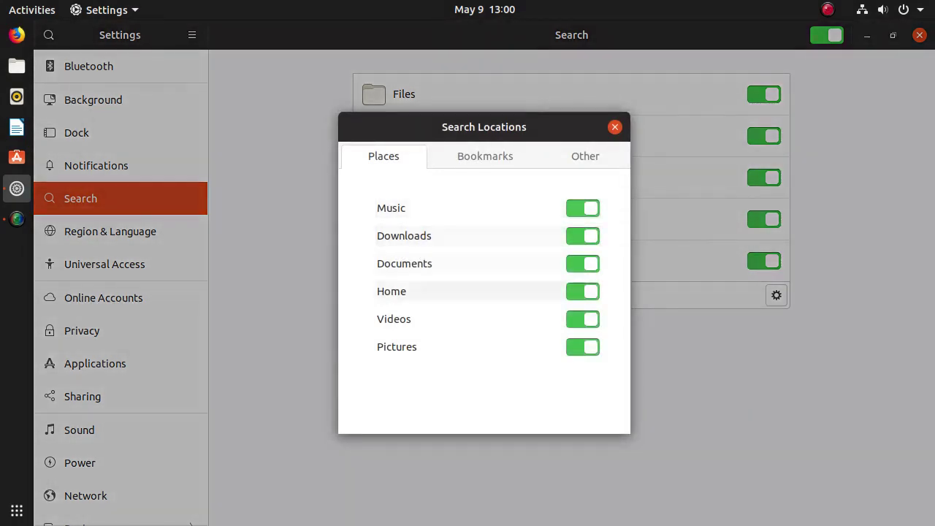
click(486, 156)
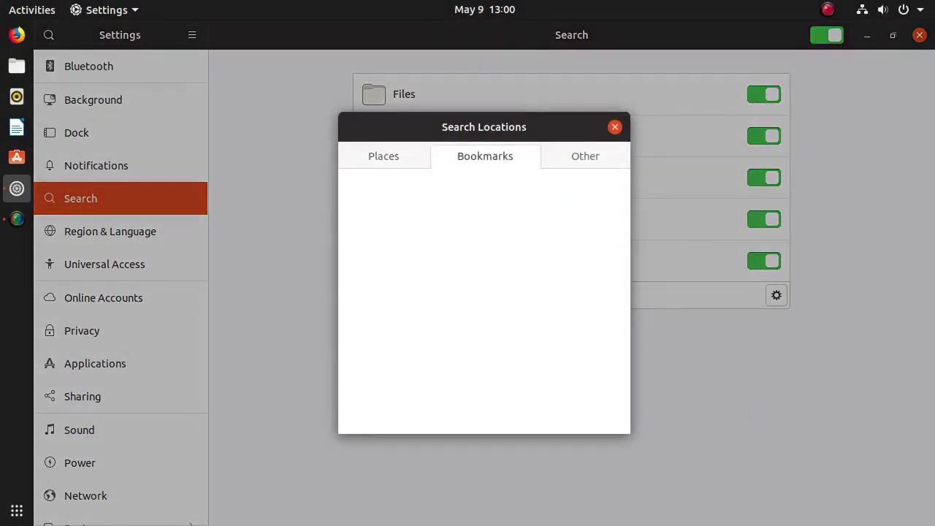
click(585, 155)
click(384, 155)
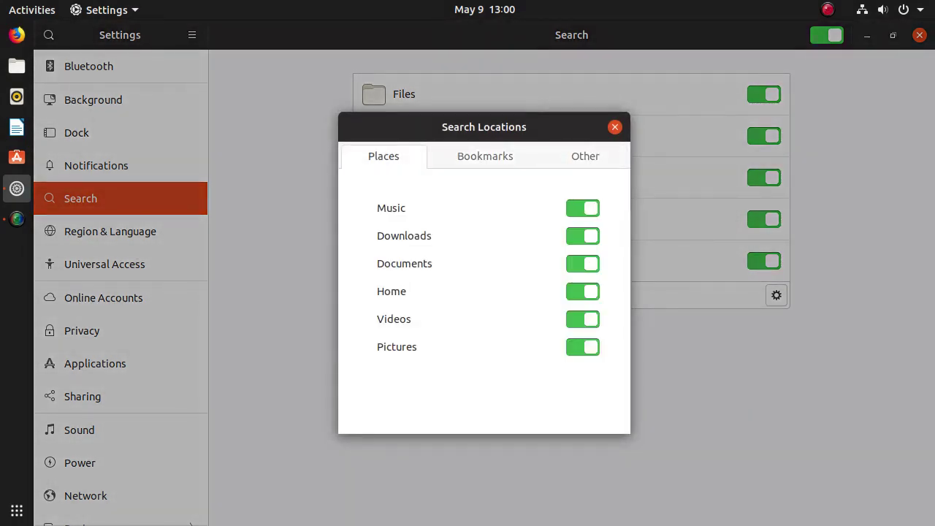
key(Escape)
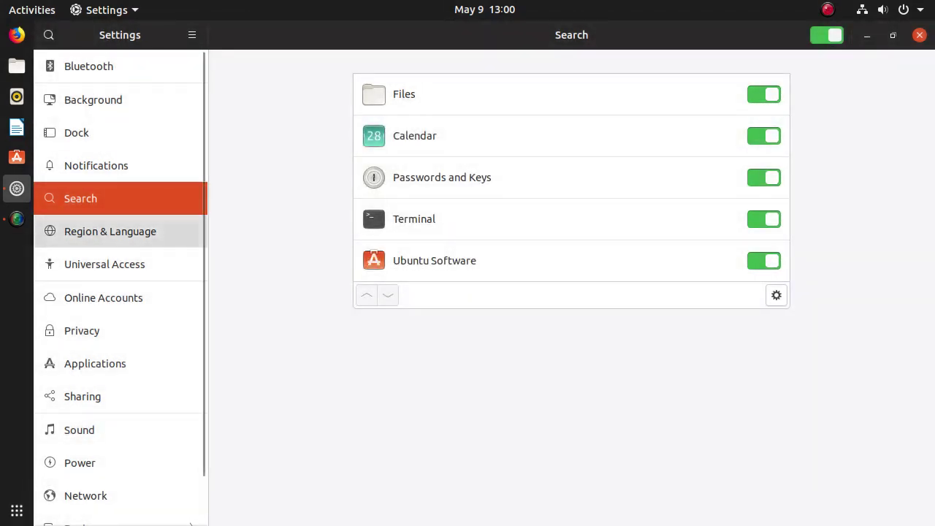
Review the available regional formats in the Region & Language settings and keep the selected format.
click(110, 231)
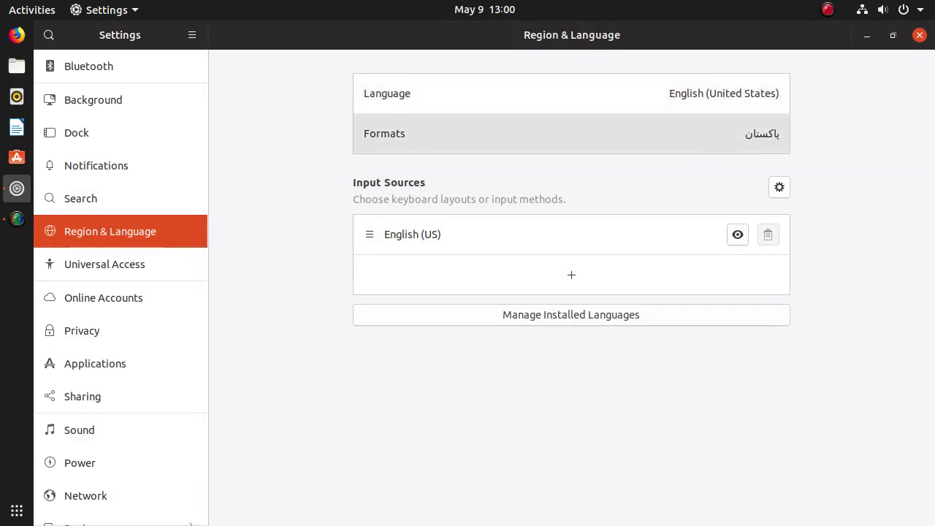
click(572, 133)
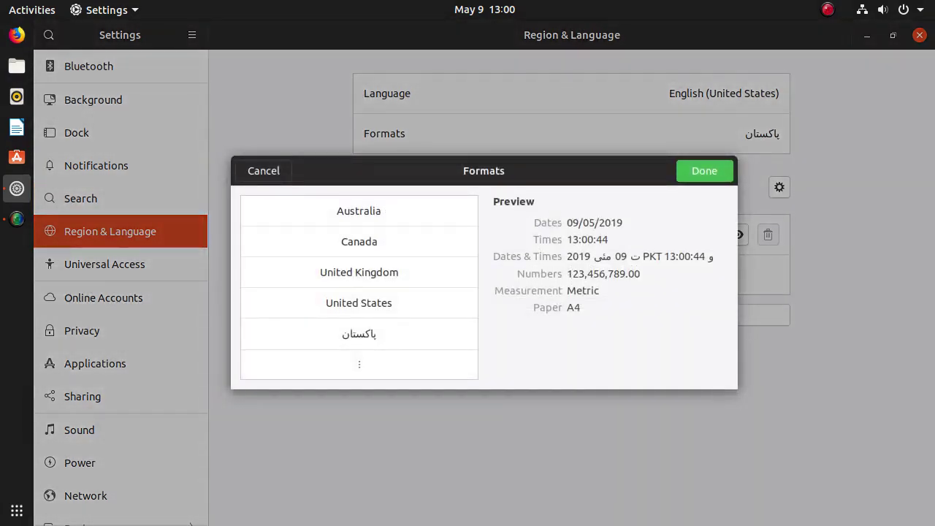
click(684, 170)
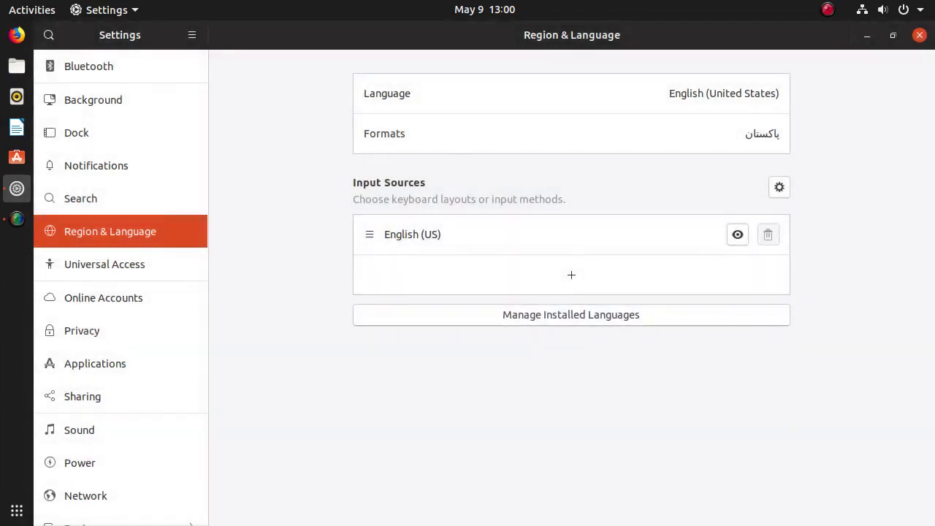
Open the management of installed languages and try to install the missing language support.
click(572, 314)
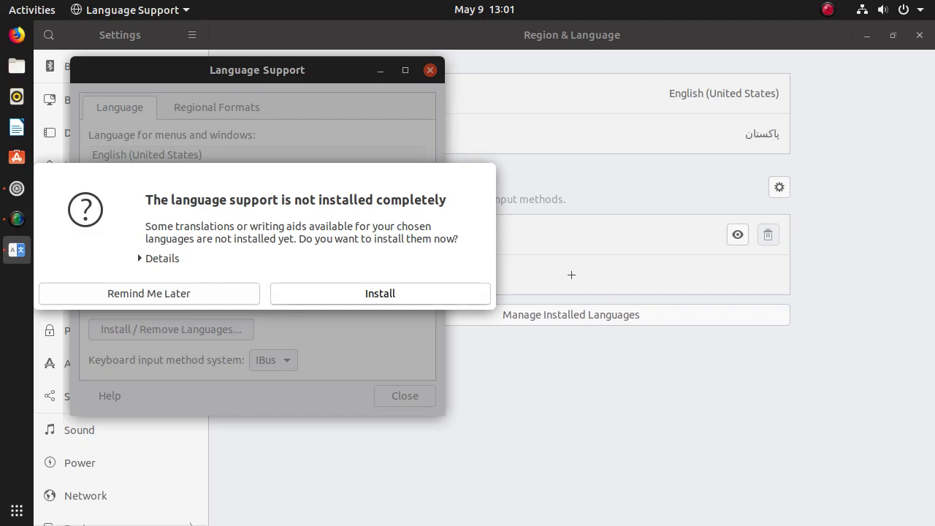
key(Return)
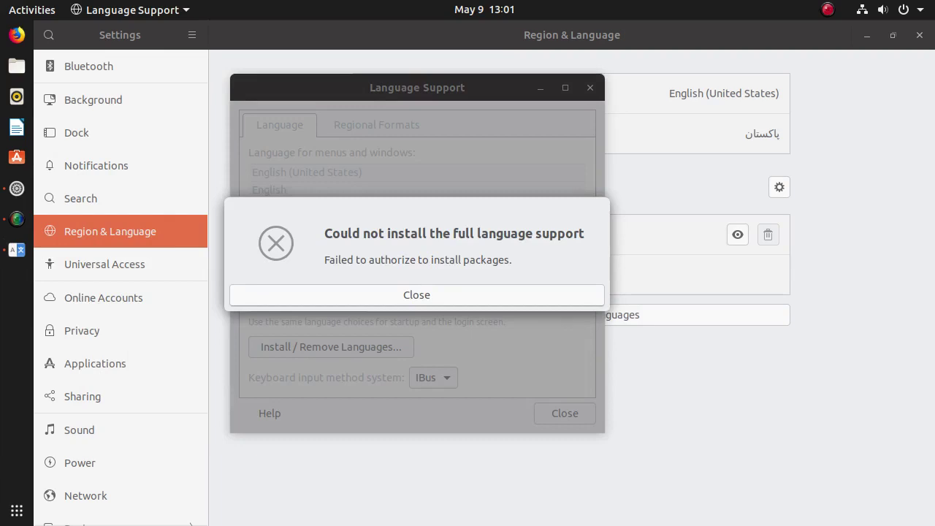
key(Return)
key(Return)
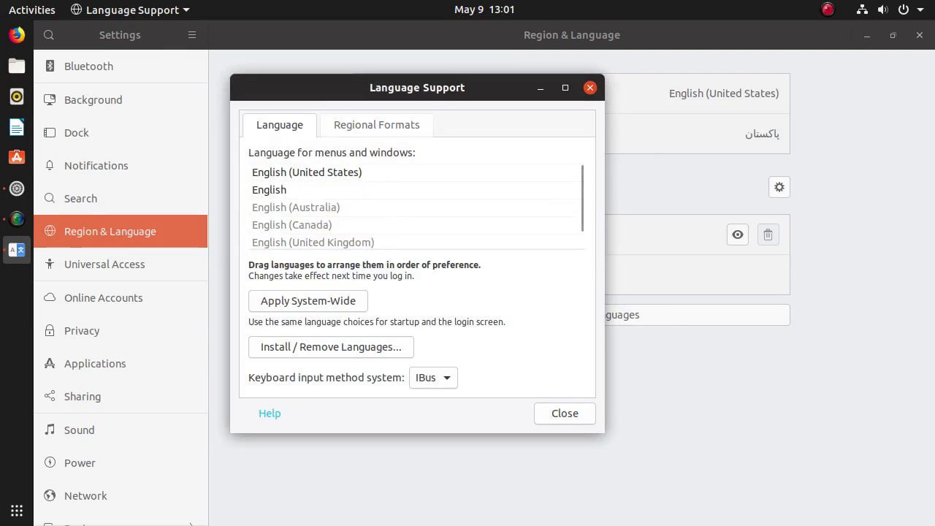
Set the regional format for numbers, dates and currency to English (United States) in Language Support.
click(377, 125)
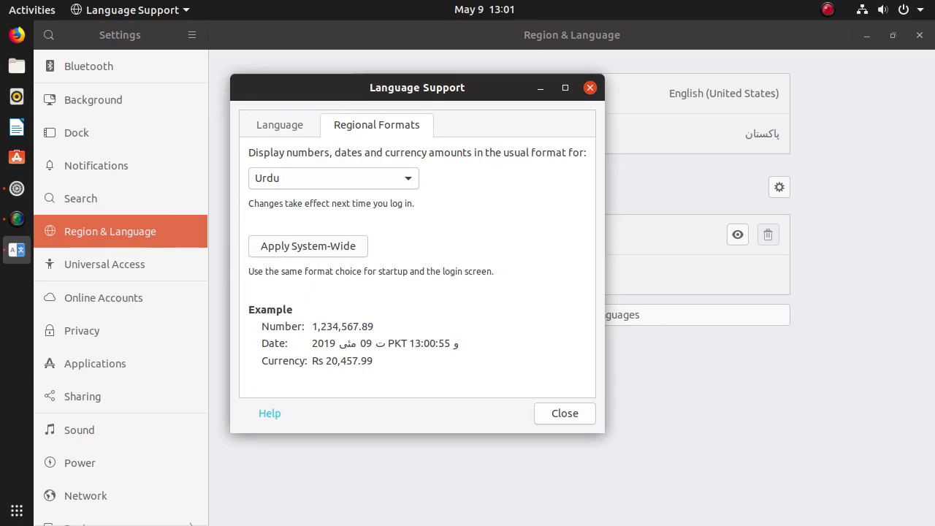
click(334, 179)
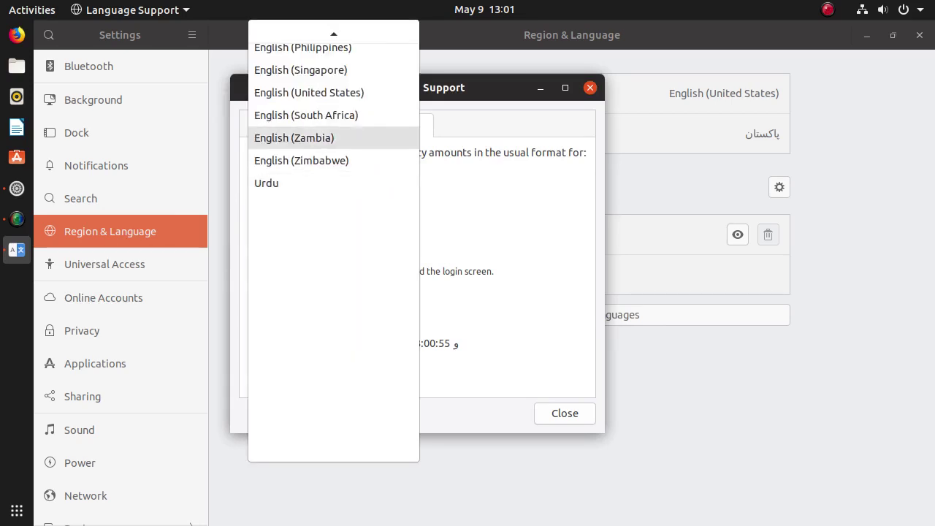
scroll(334, 146, up, 2)
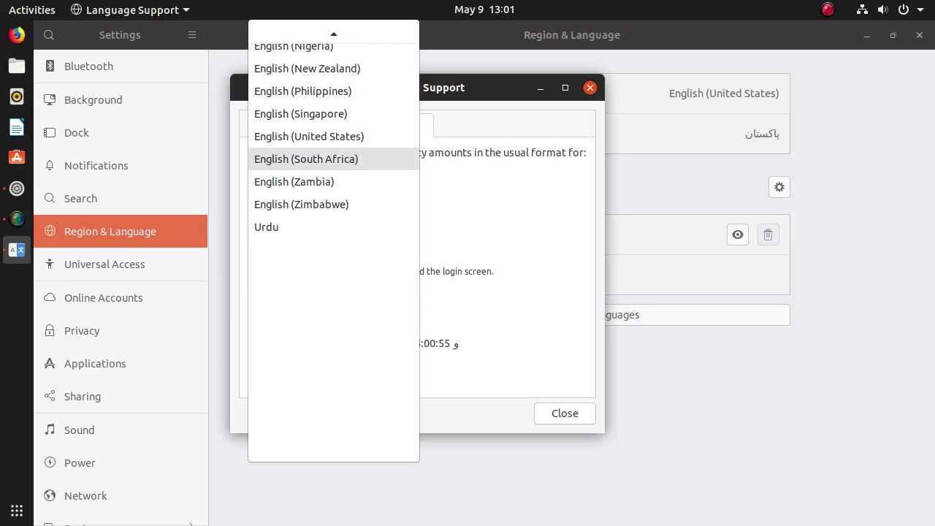
scroll(334, 154, up, 6)
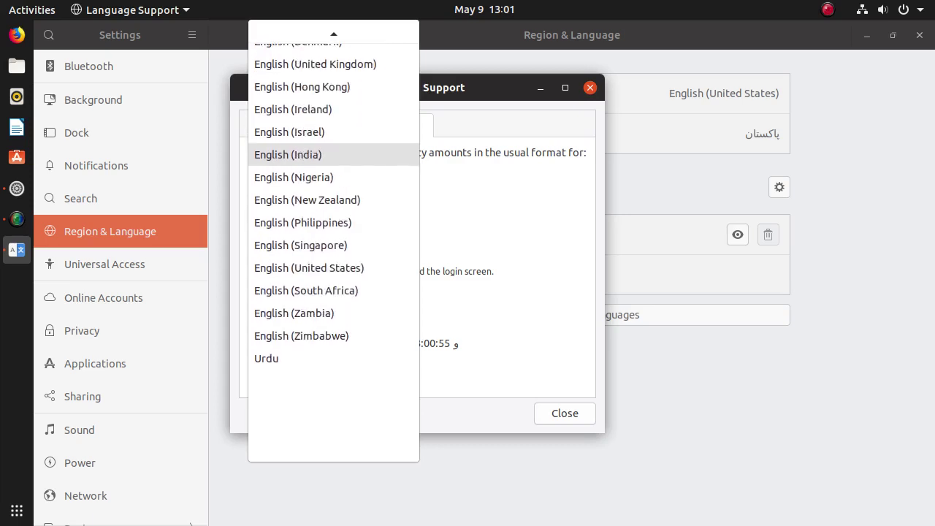
scroll(334, 114, up, 1)
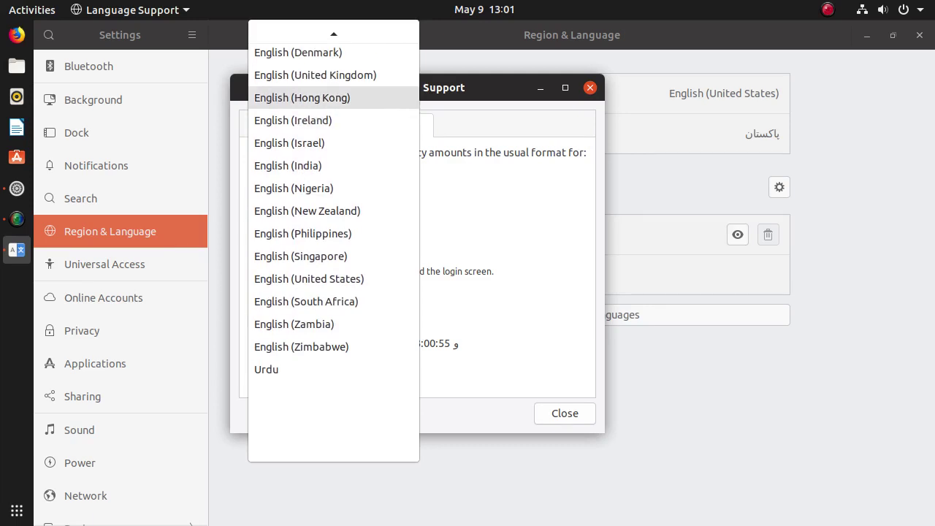
scroll(334, 97, up, 1)
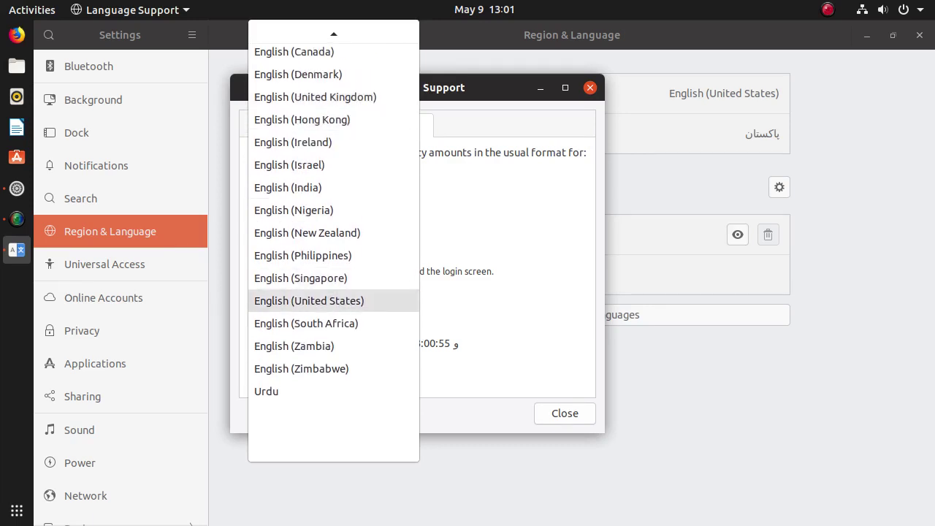
click(309, 300)
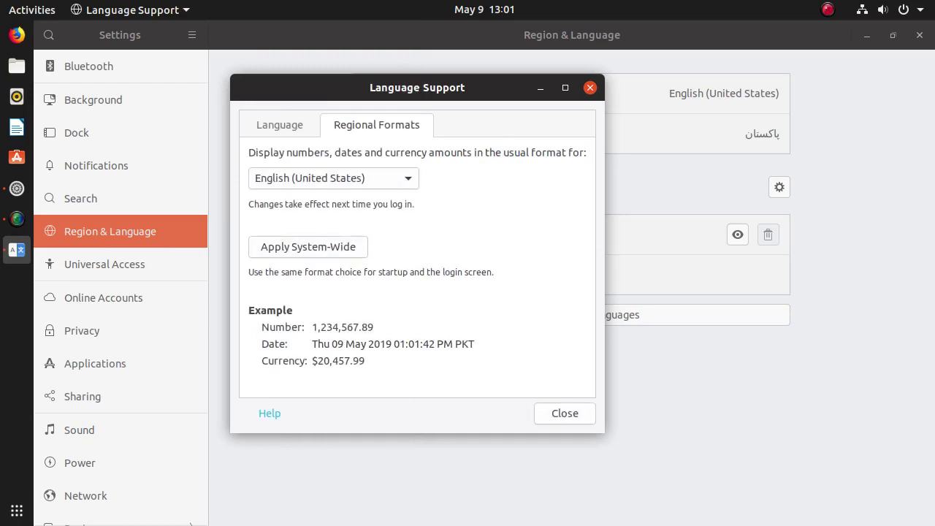
Apply the regional format system-wide, authenticate with the account password, and close Language Support.
click(308, 246)
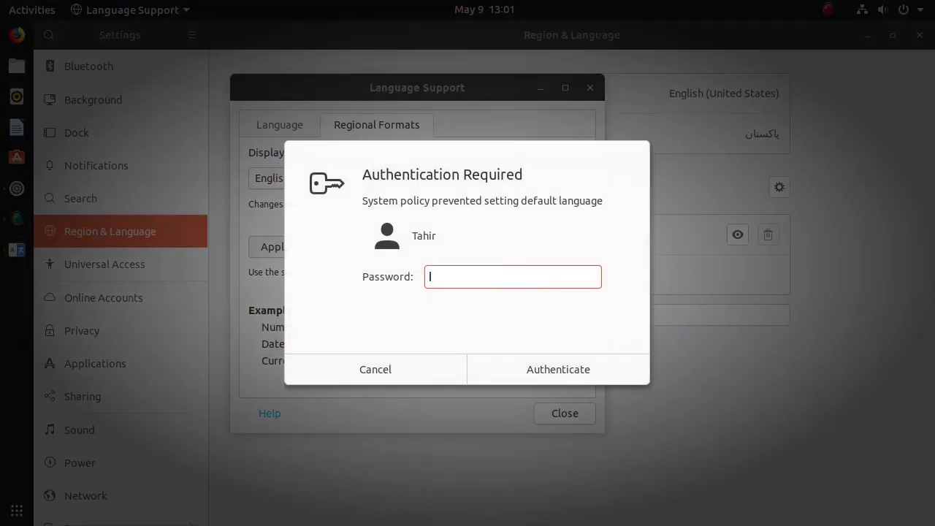
text(*****)
key(Return)
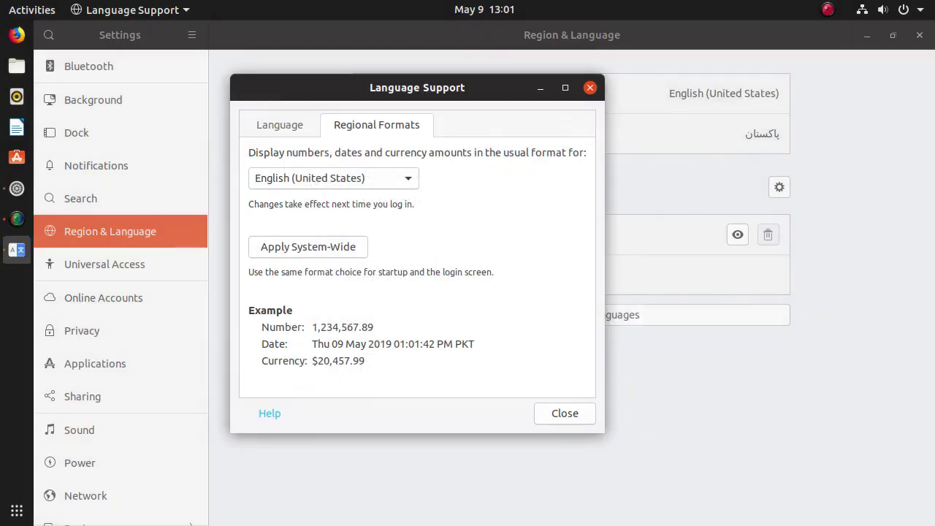
click(565, 412)
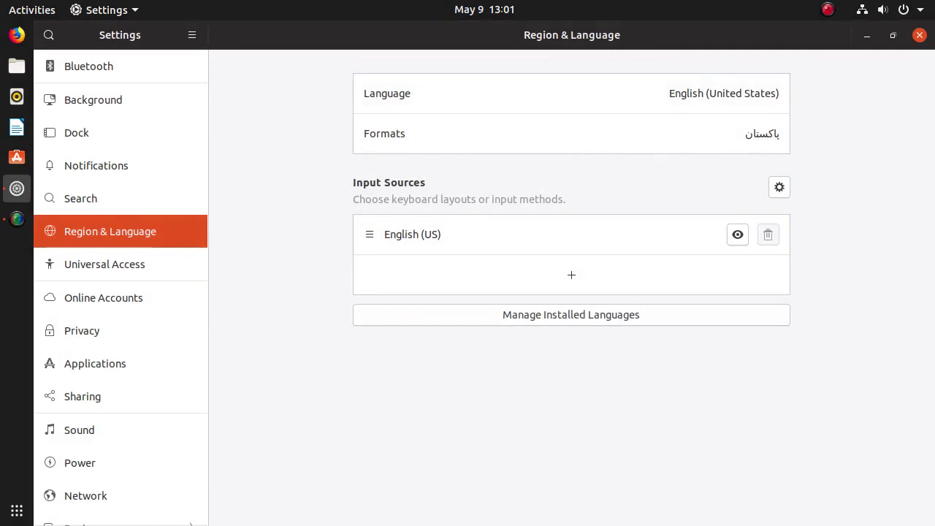
Clear the stray settings search and open the Universal Access settings.
click(122, 264)
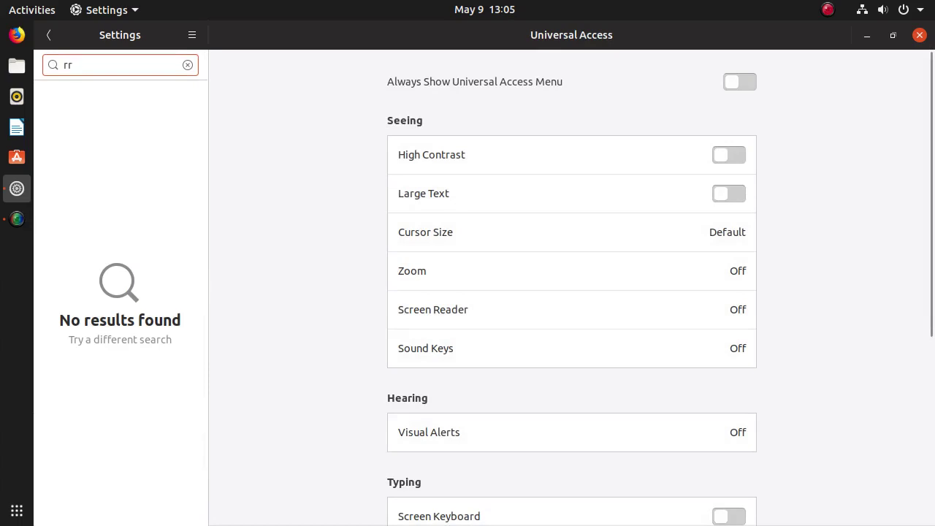
key(BackSpace)
key(Escape)
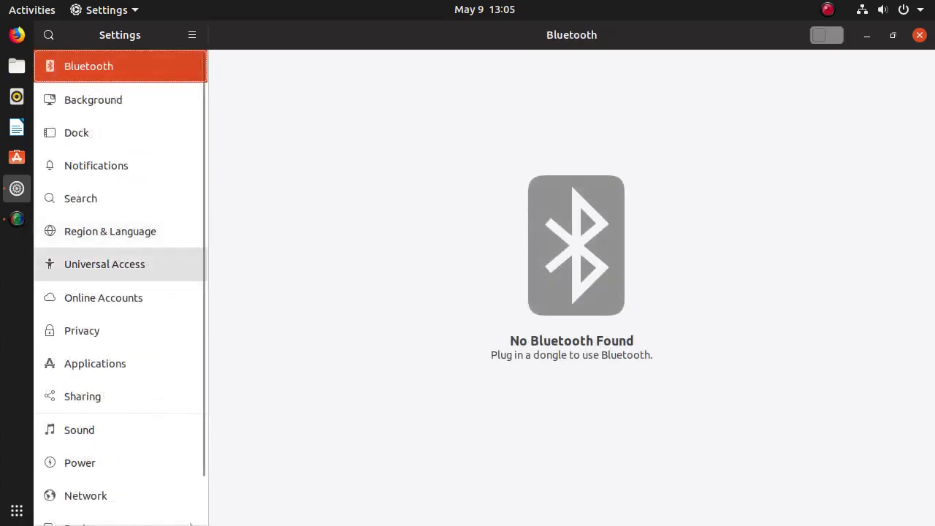
click(104, 265)
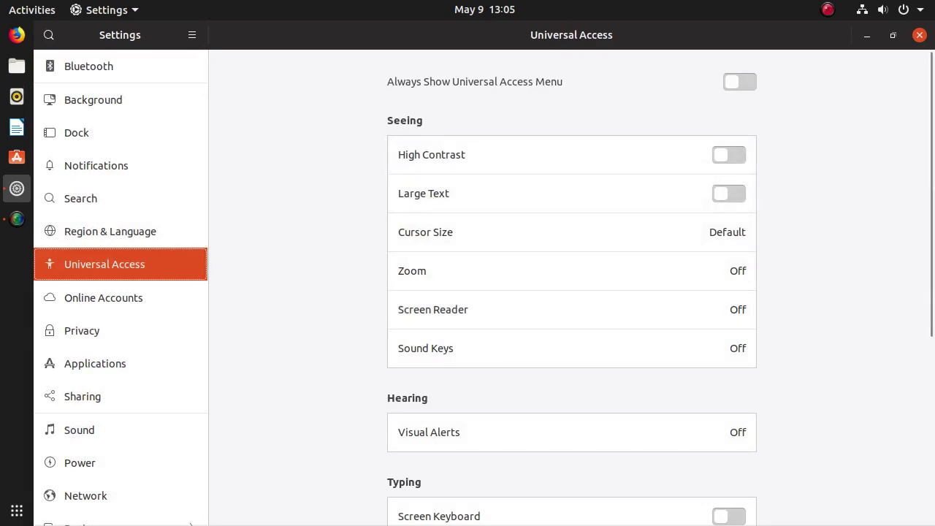
Try Always Show Universal Access Menu and High Contrast, switching each one off again.
click(740, 82)
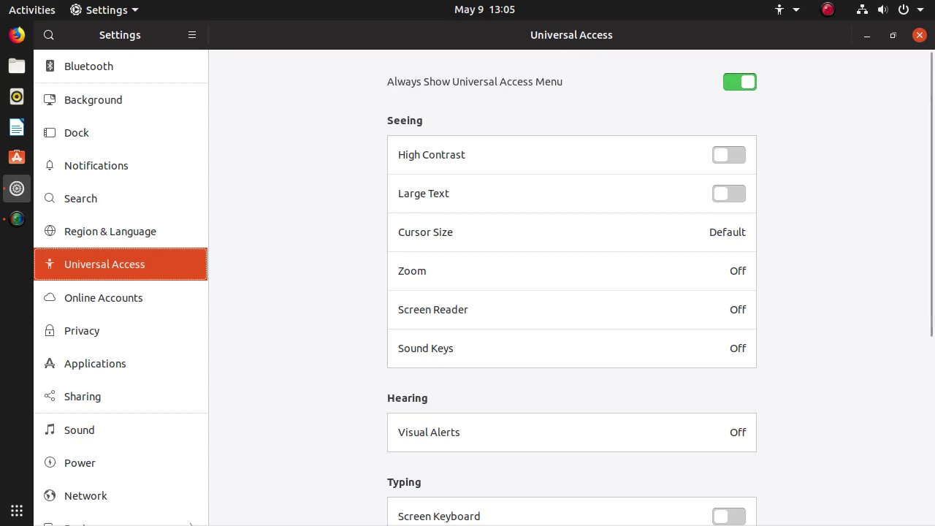
click(740, 81)
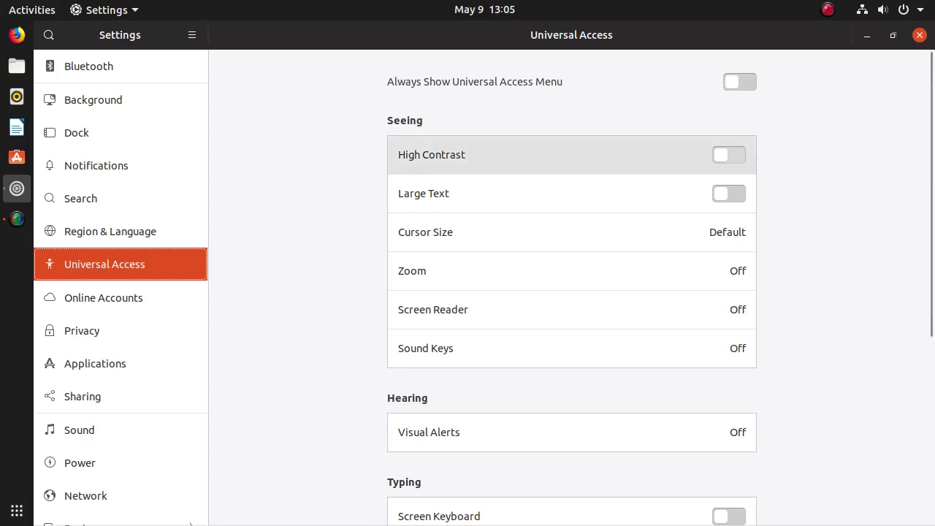
click(729, 155)
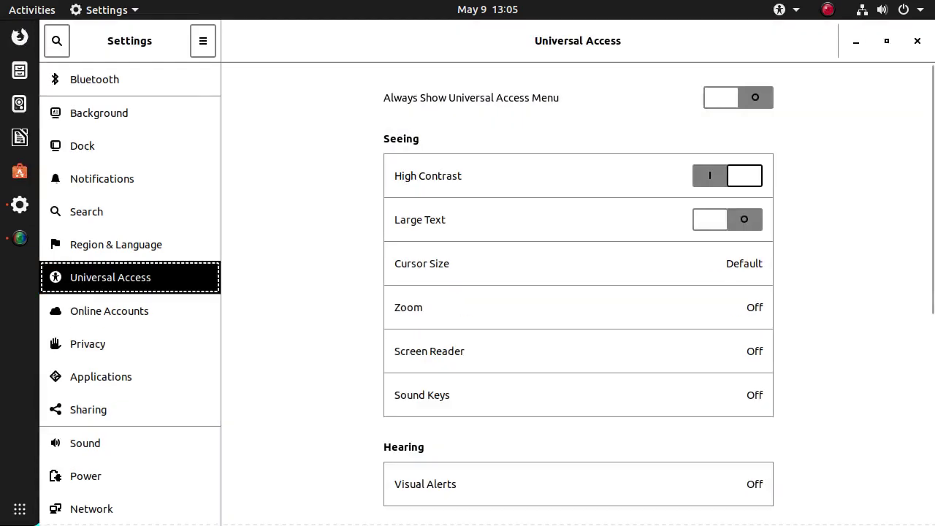
click(728, 175)
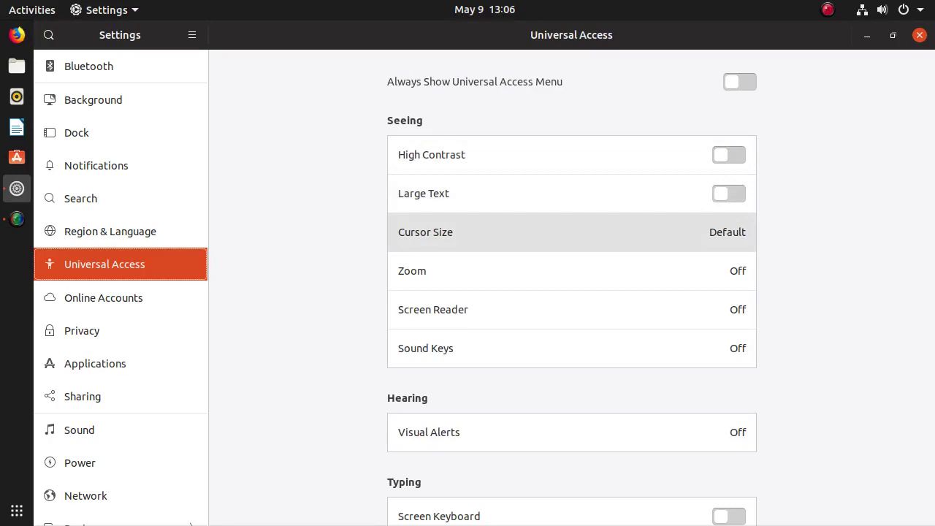
Try the Largest, Larger and Large cursor sizes, and set the cursor size back to Default.
click(570, 231)
click(645, 297)
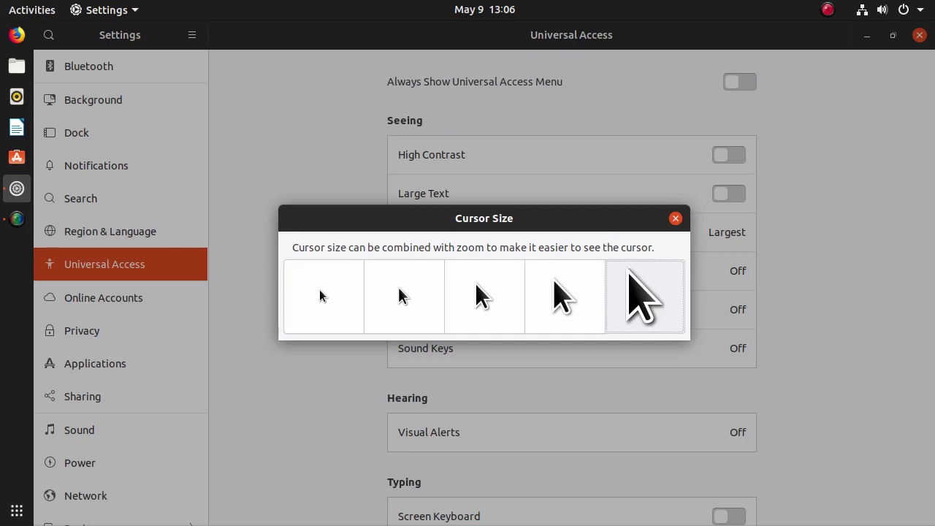
click(559, 288)
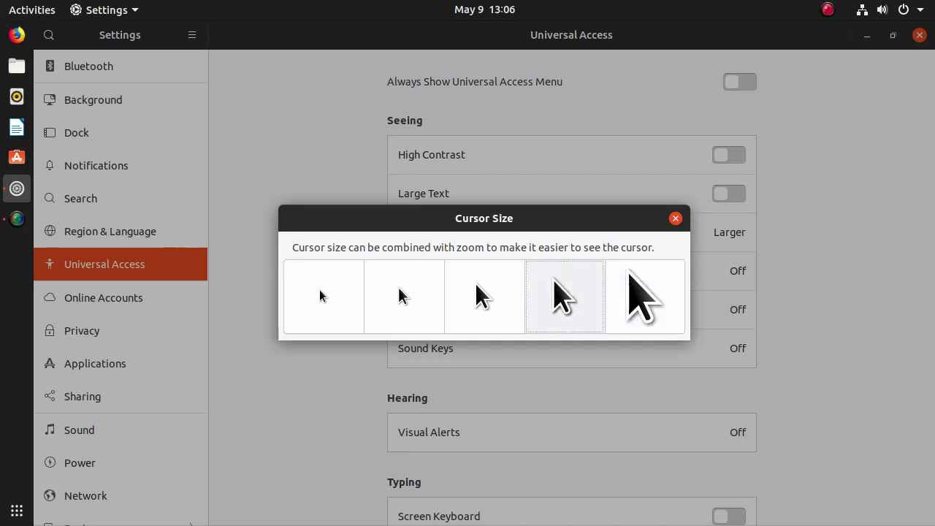
key(Left)
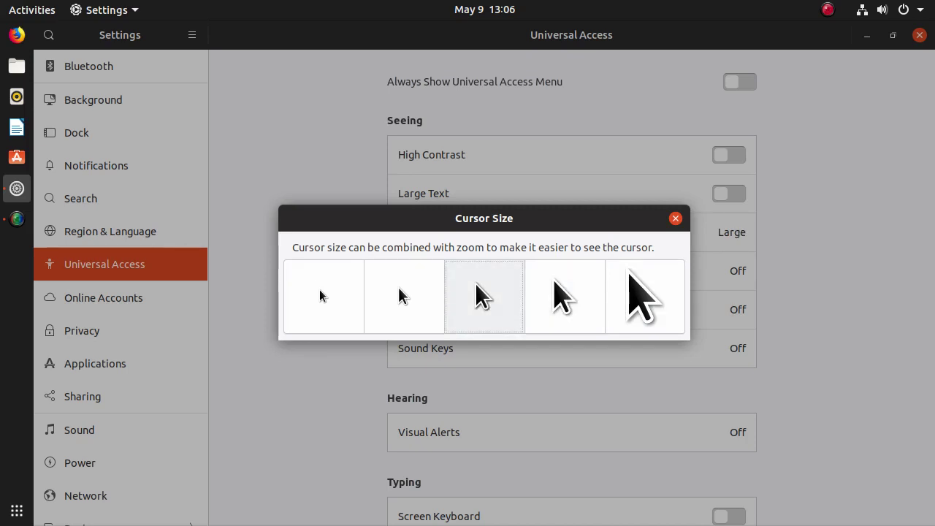
key(Left)
key(Left)
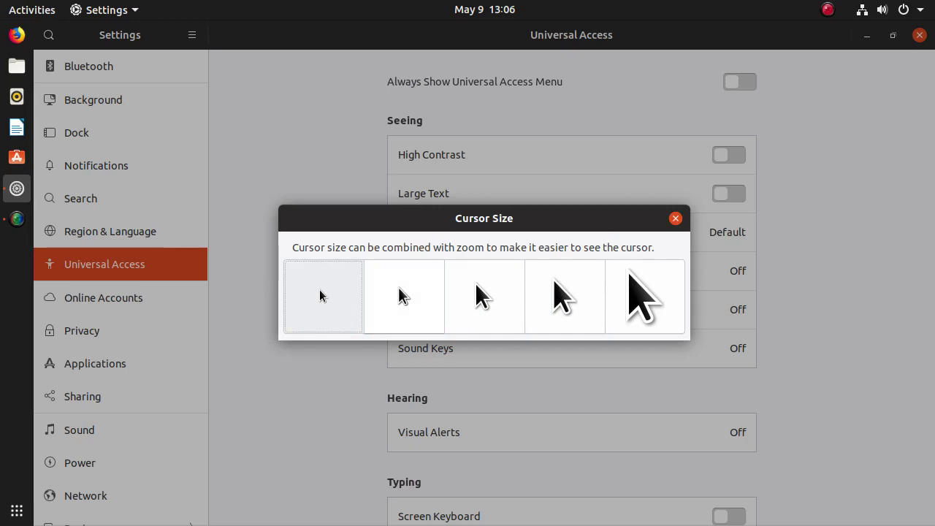
key(Escape)
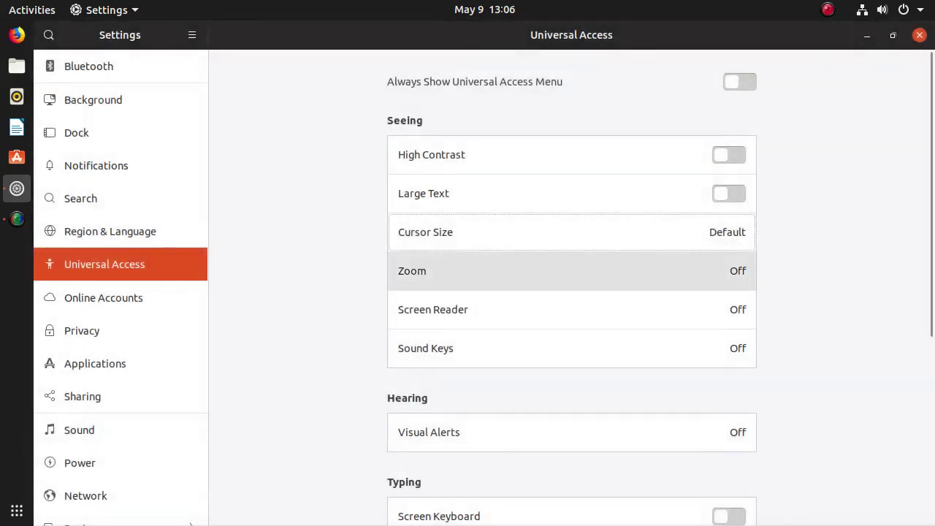
Review the Seeing, Hearing, Typing and Pointing & Clicking options in Universal Access.
scroll(430, 299, down, 1)
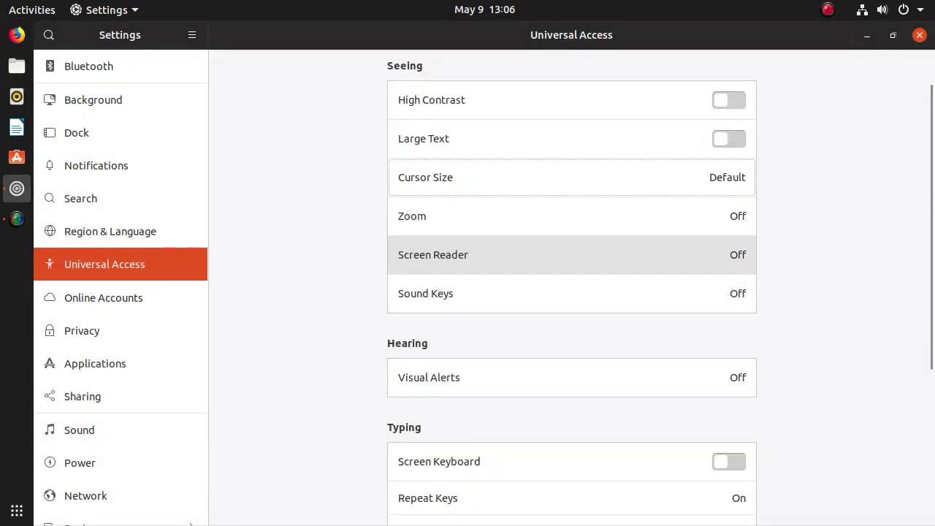
scroll(439, 220, down, 3)
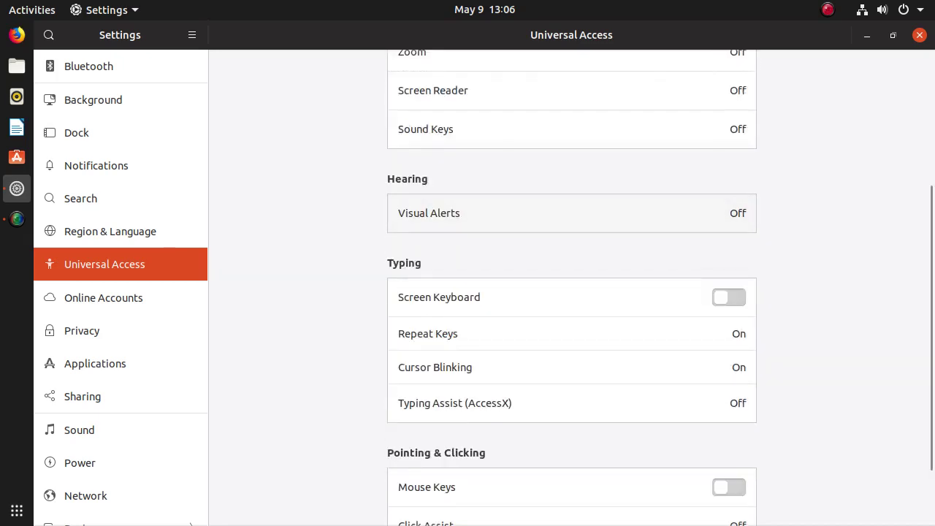
scroll(438, 212, down, 2)
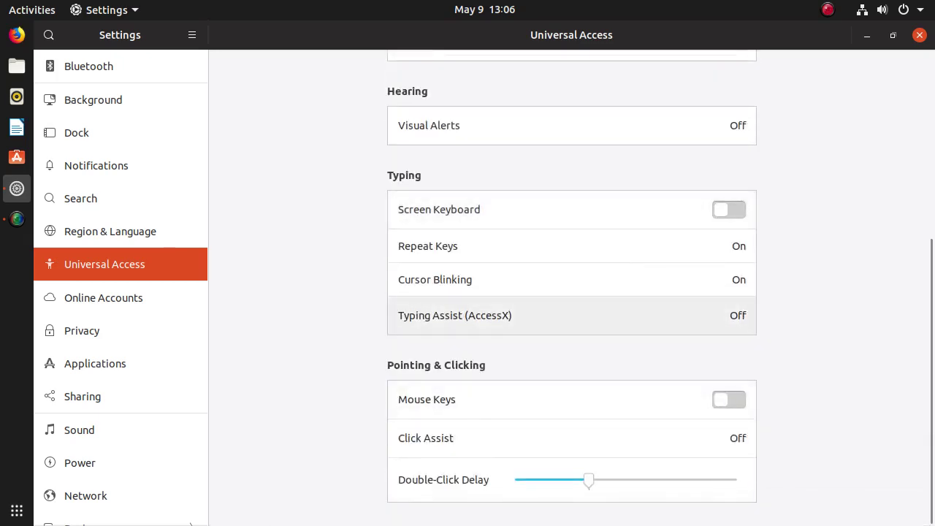
scroll(438, 439, up, 5)
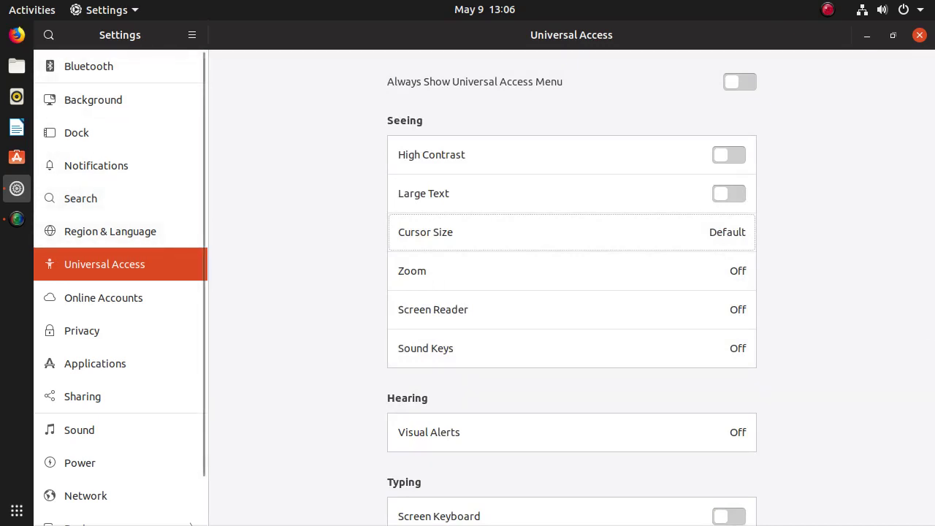
Open the Online Accounts settings and review the available account providers without adding one.
scroll(121, 245, down, 2)
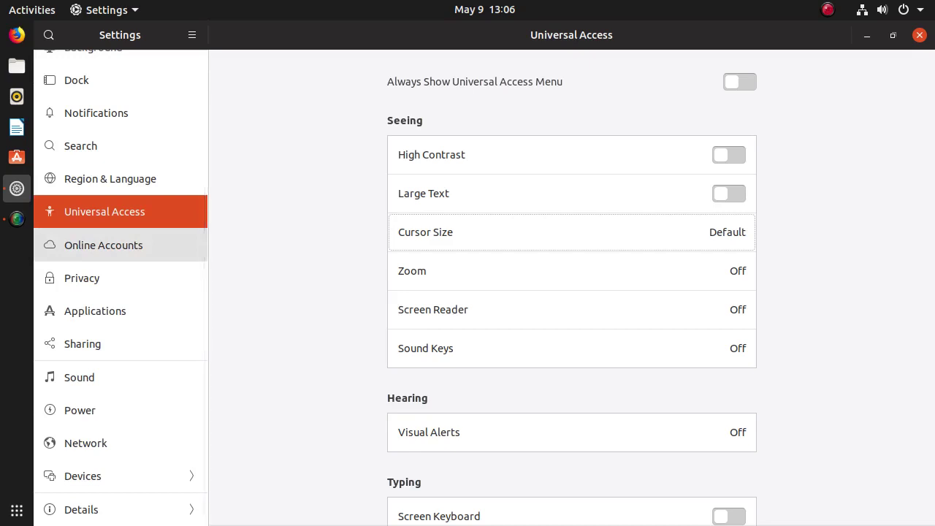
click(120, 245)
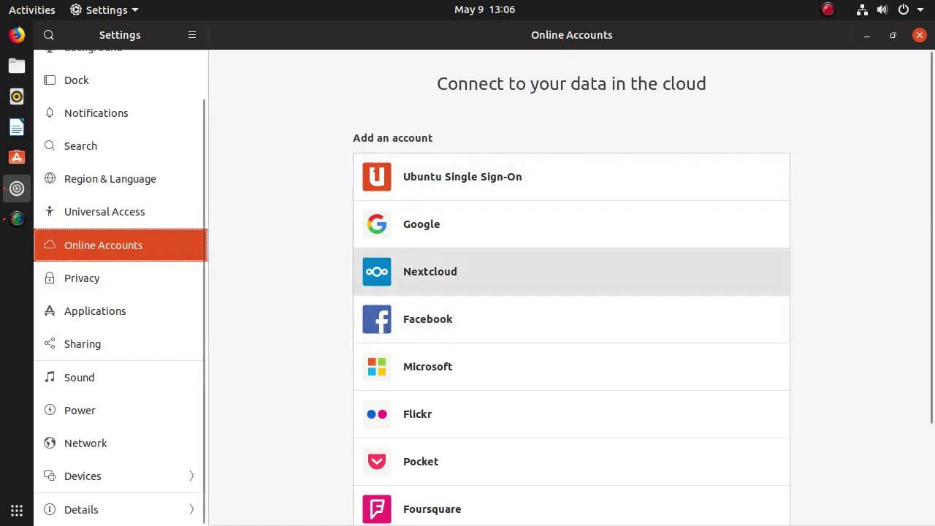
scroll(570, 271, down, 2)
scroll(570, 292, down, 2)
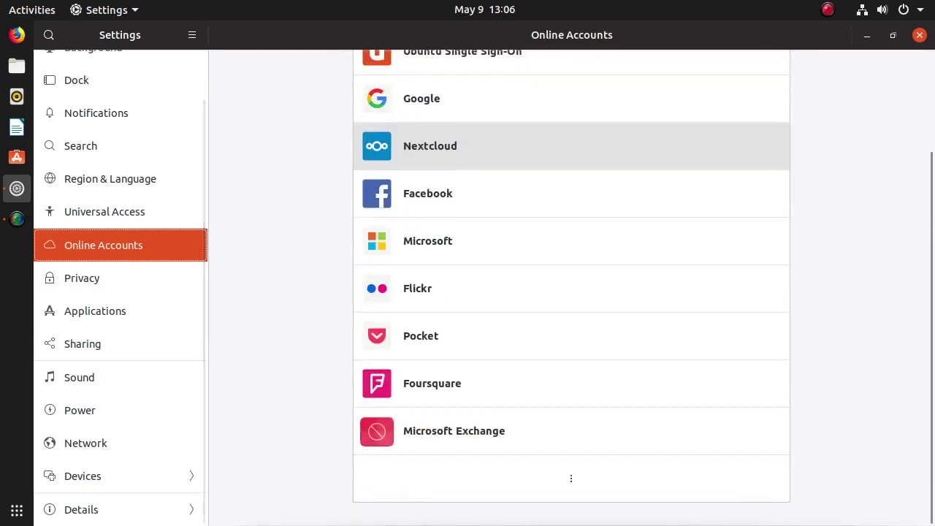
scroll(570, 292, up, 4)
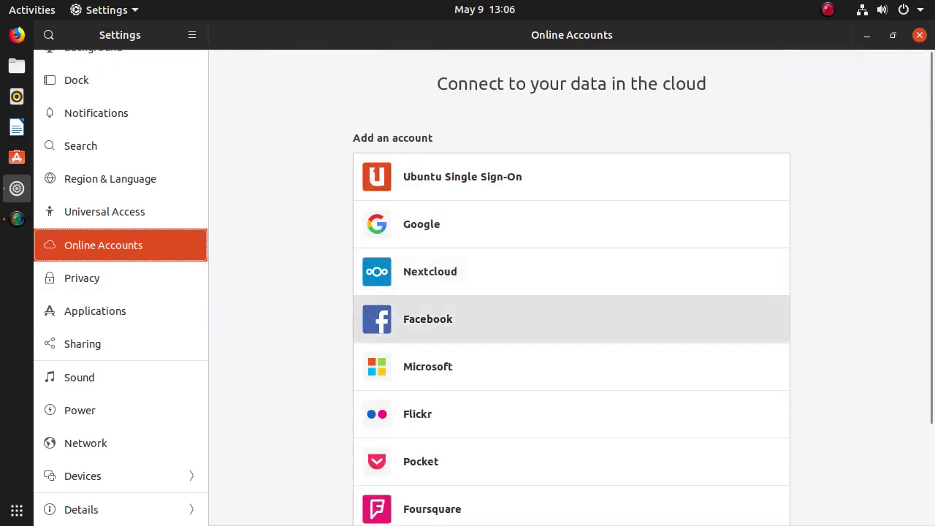
scroll(570, 318, down, 3)
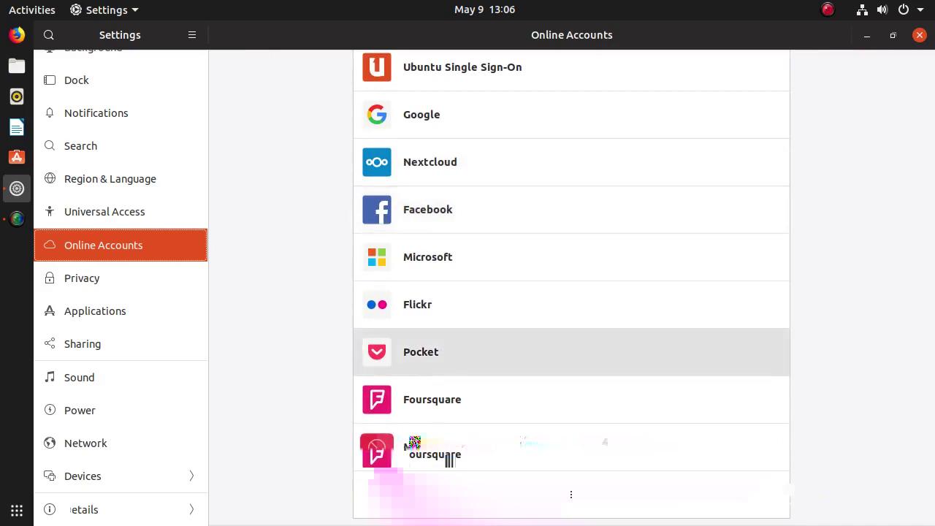
scroll(570, 336, up, 3)
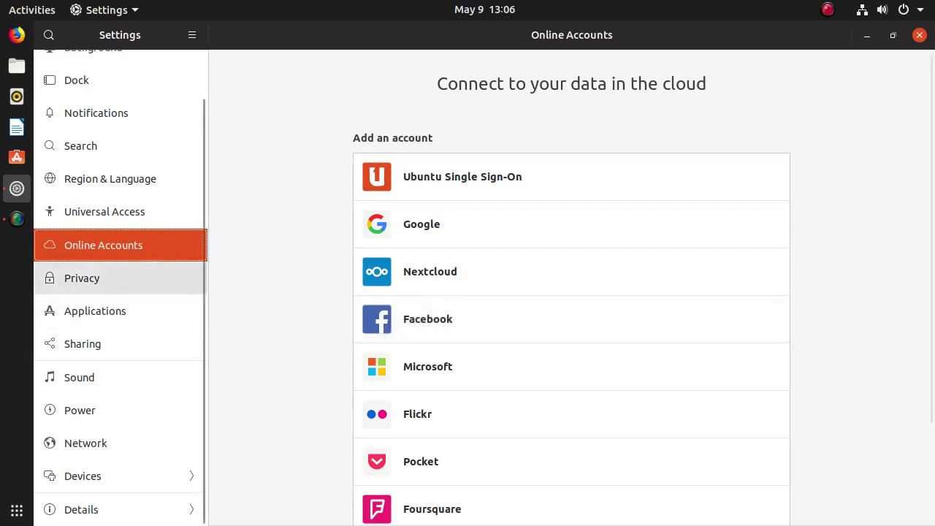
Open the Privacy settings and review the Screen Lock options without changing them.
click(82, 279)
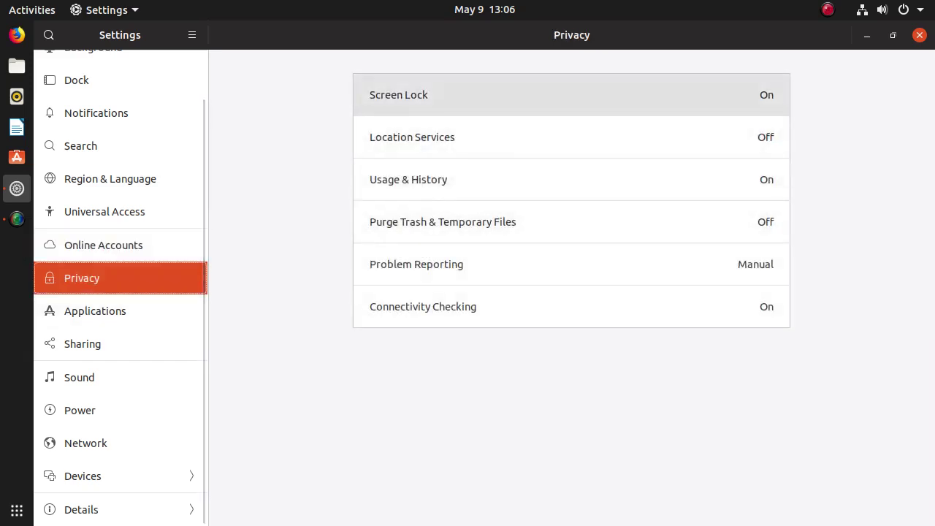
click(399, 95)
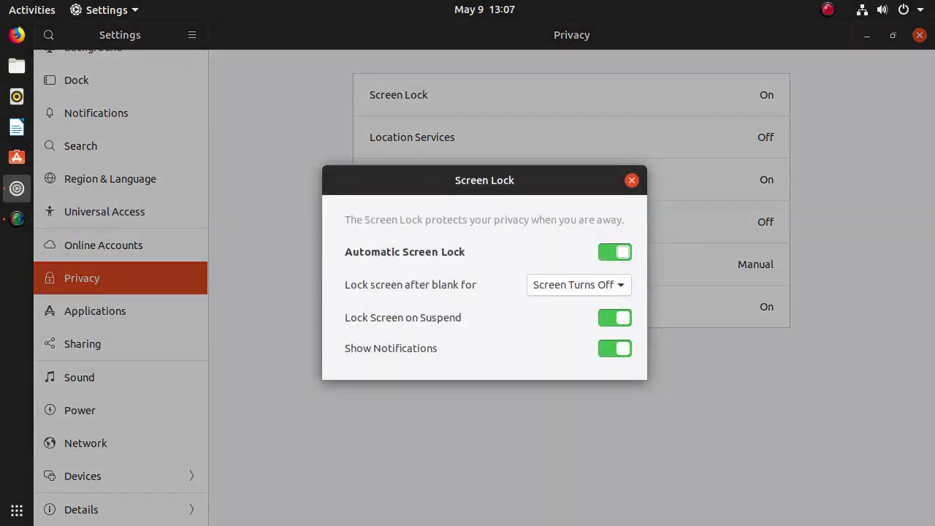
click(632, 180)
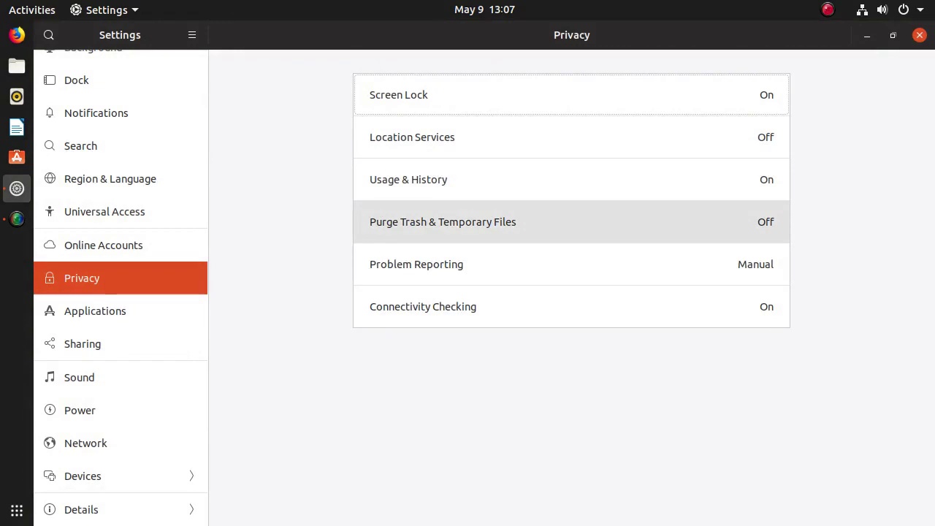
Turn on automatic emptying of the Trash in the Privacy settings and set Purge After to 2 days.
click(443, 221)
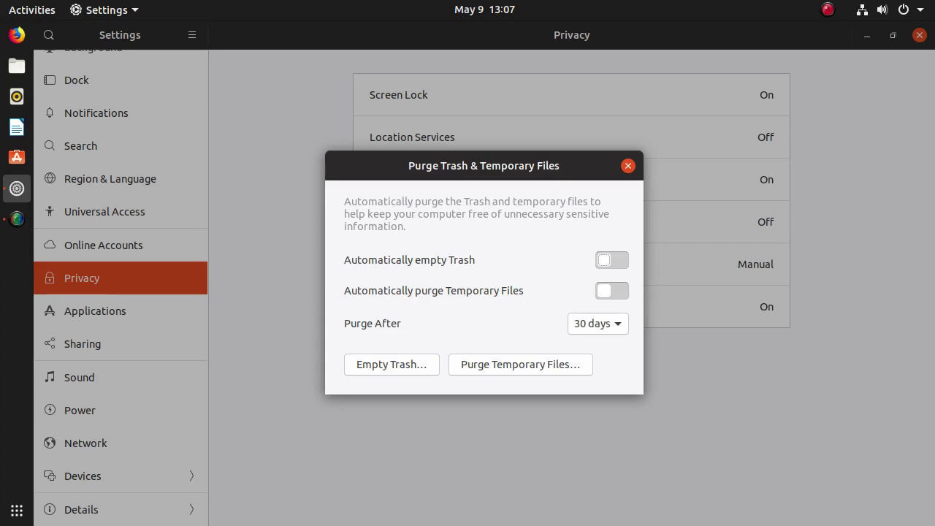
key(space)
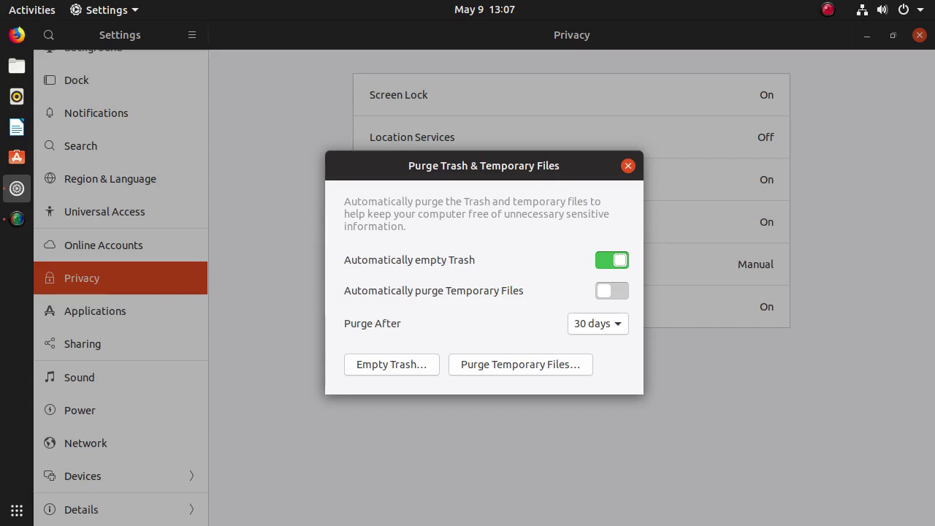
click(598, 324)
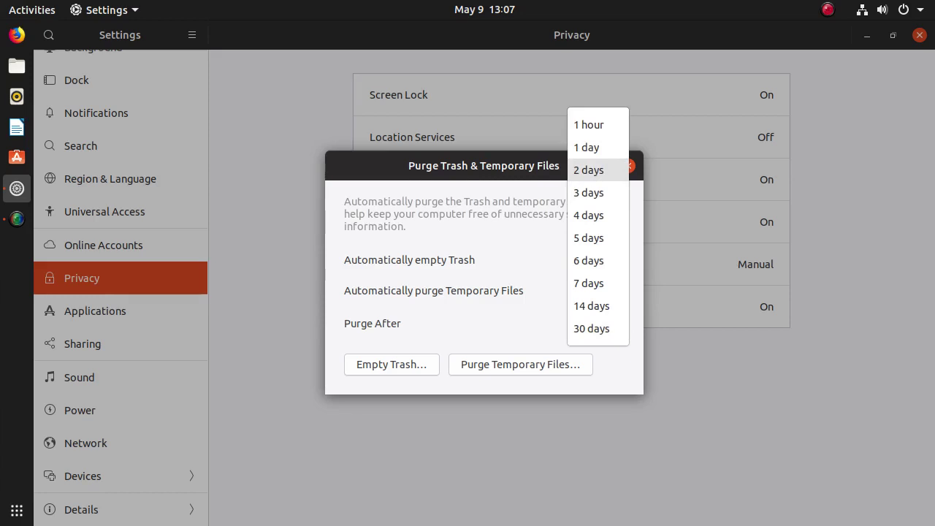
key(Return)
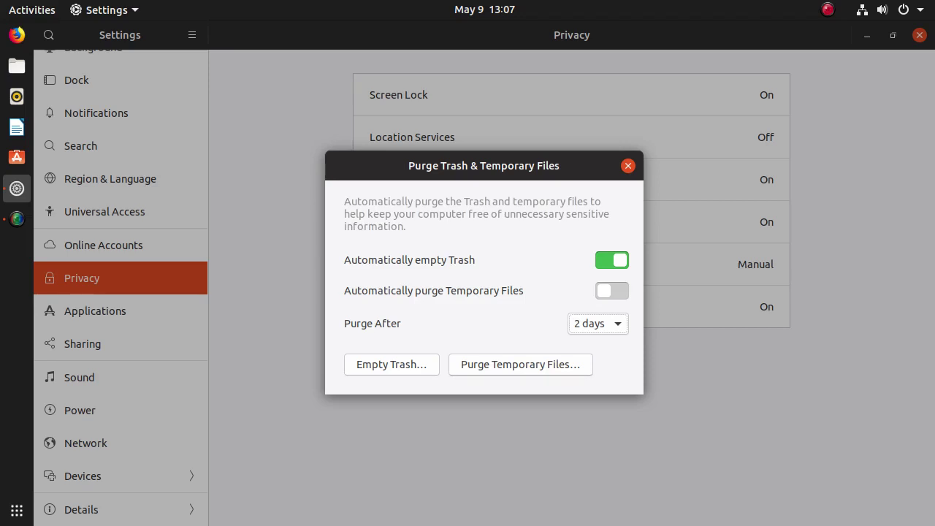
Bring up the confirmations for purging temporary files and emptying the Trash, cancel both, and close the purge options.
click(520, 365)
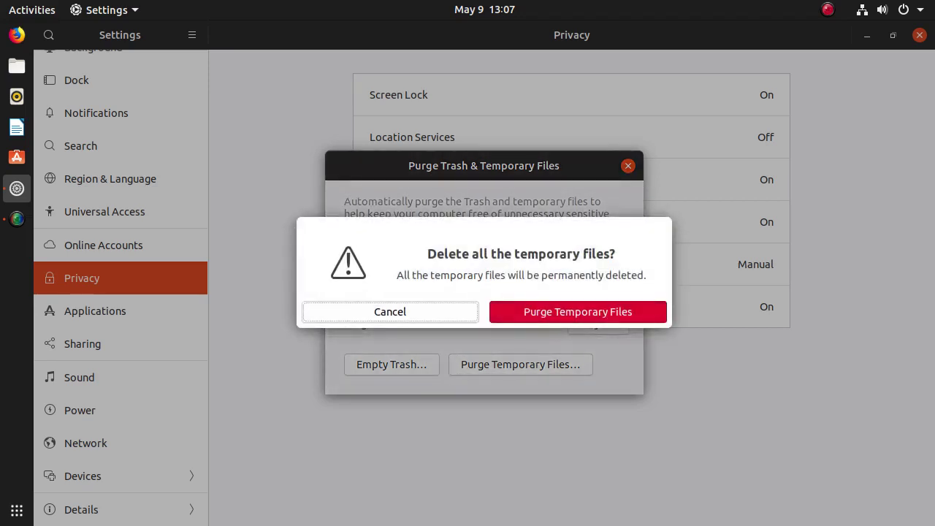
click(390, 312)
click(392, 365)
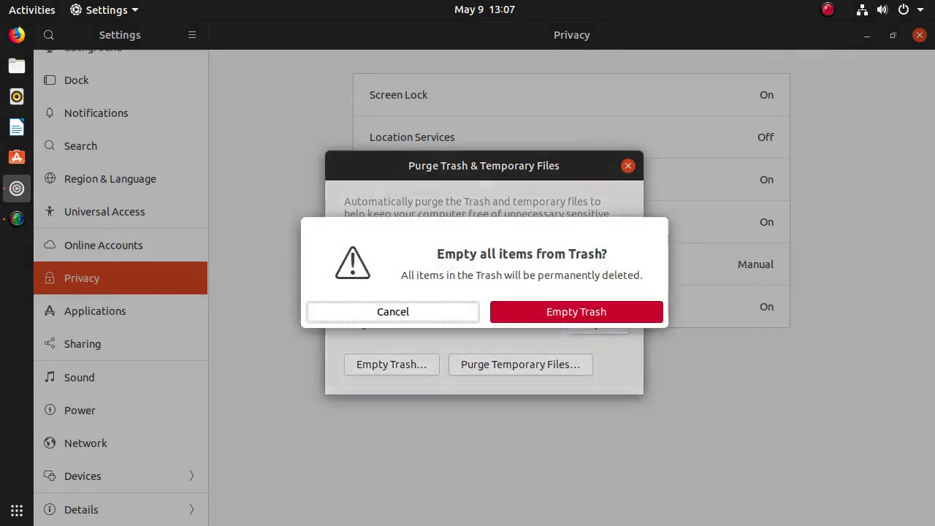
click(390, 312)
key(Escape)
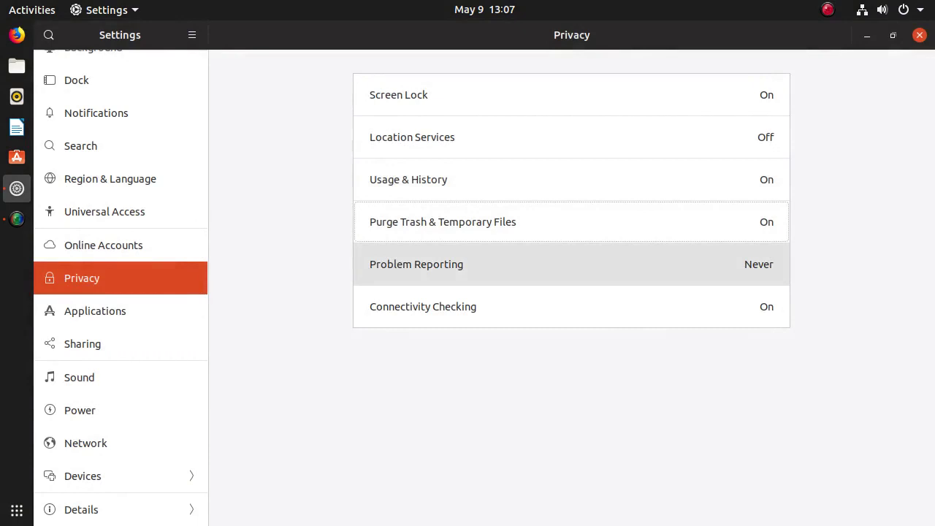
Enable error reports to Canonical with Send reports automatically, and review the Connectivity Checking option in Privacy.
click(512, 264)
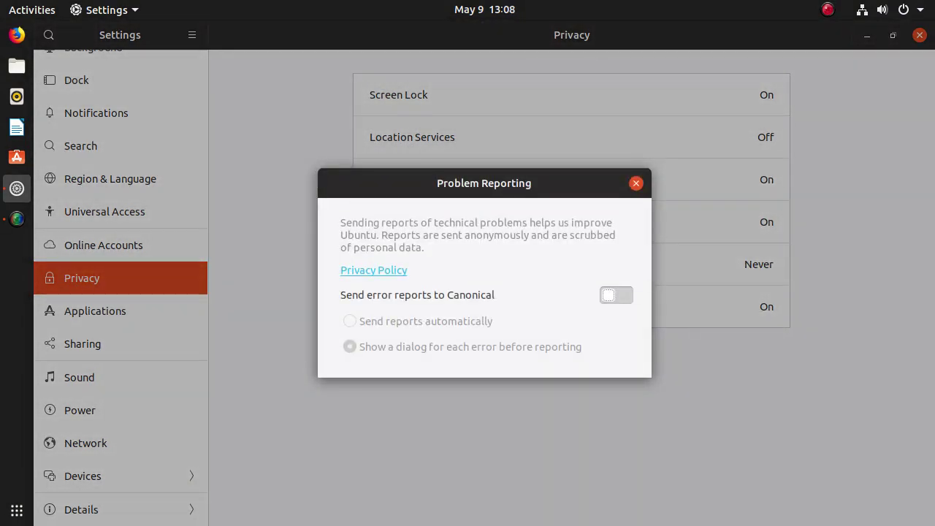
click(616, 295)
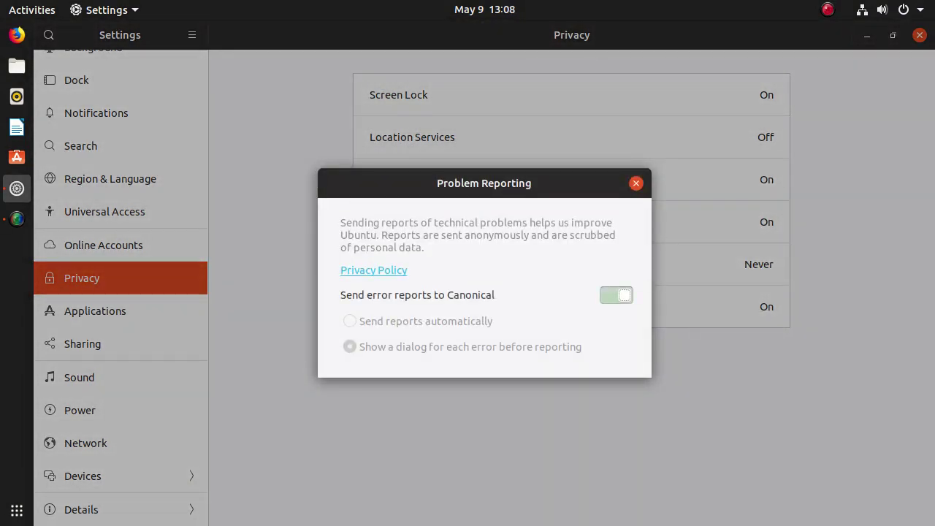
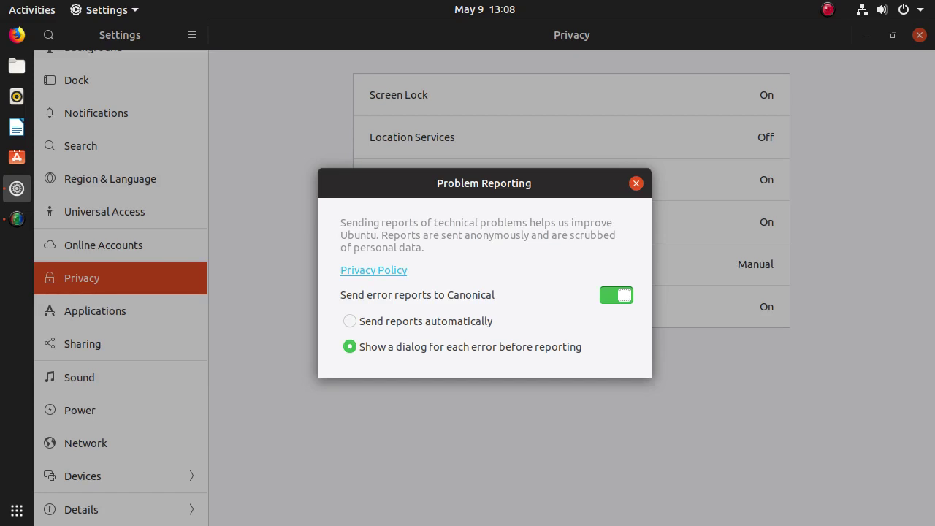
click(350, 321)
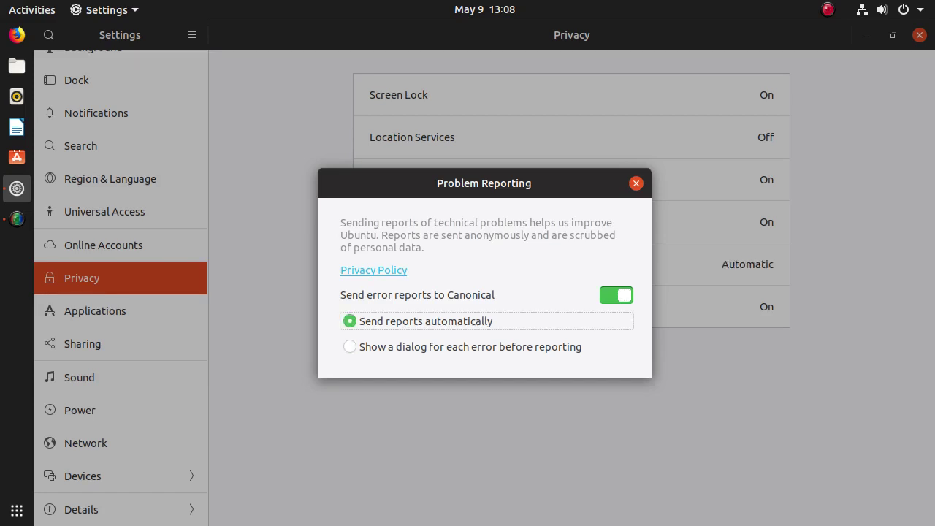
key(Escape)
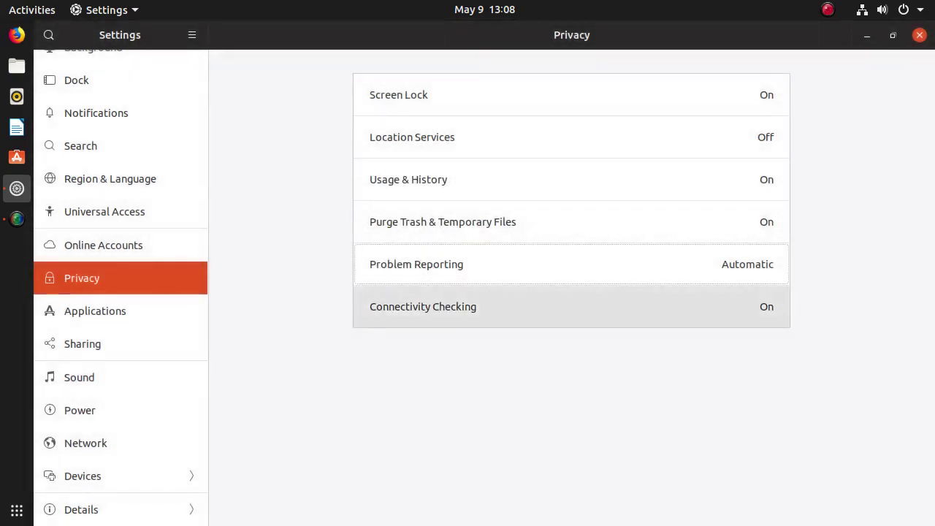
click(467, 307)
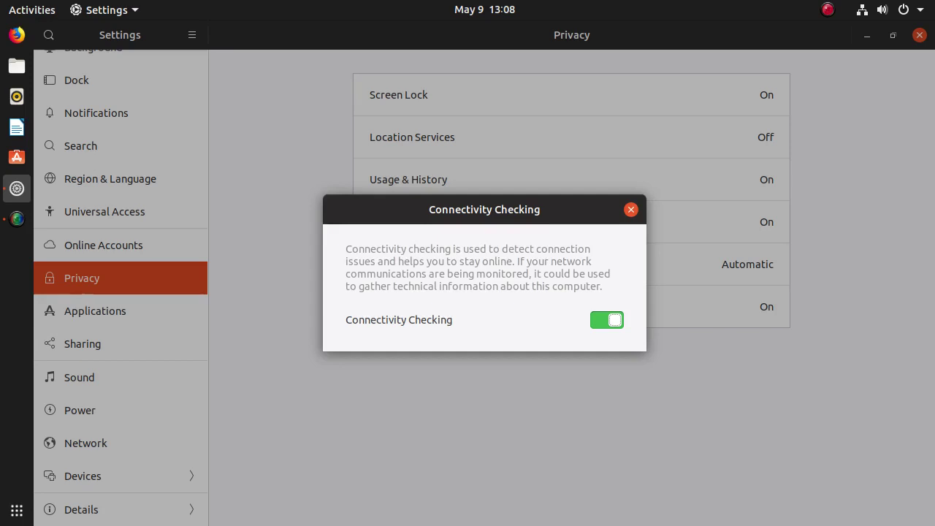
key(Escape)
Turn on notifications for Advanced Network Configuration in the Applications settings and look through the application list.
click(95, 311)
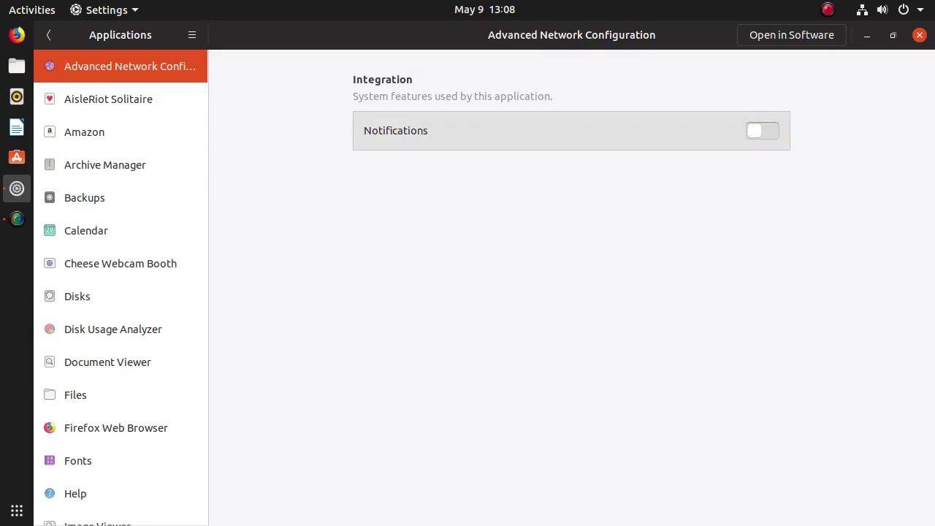
click(762, 131)
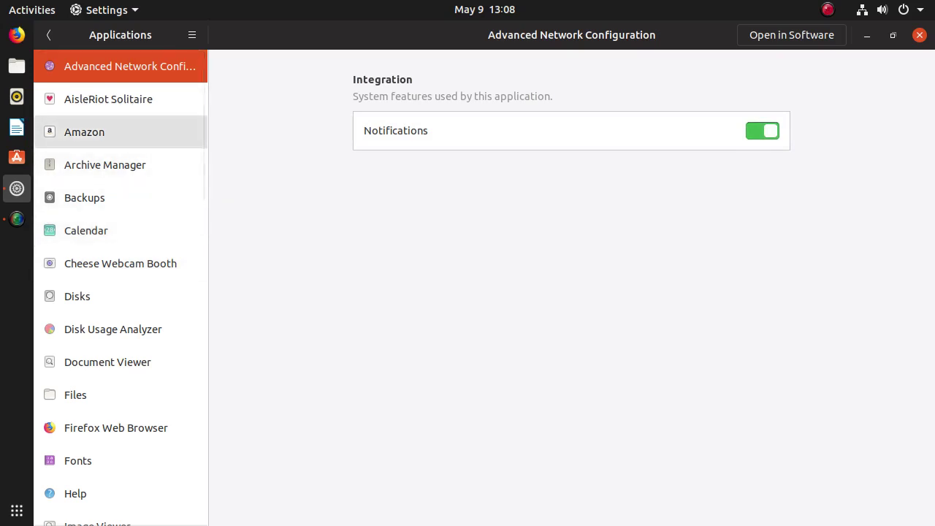
scroll(120, 198, down, 15)
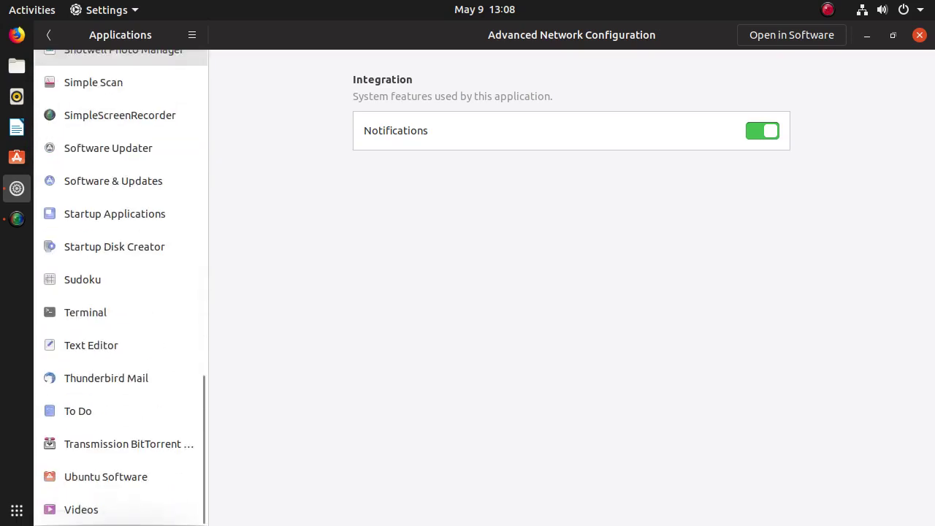
scroll(120, 288, up, 15)
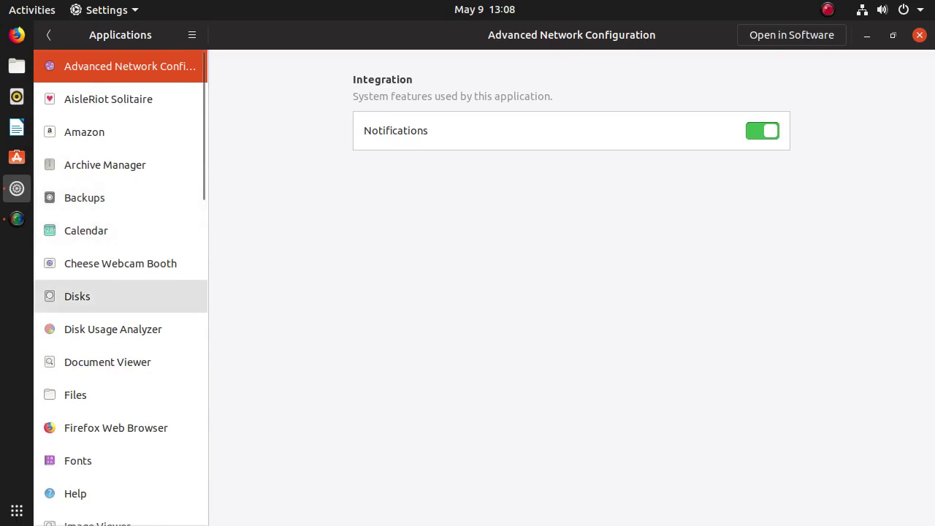
Review the application settings for Disks, Disk Usage Analyzer, Document Viewer and Files.
click(120, 296)
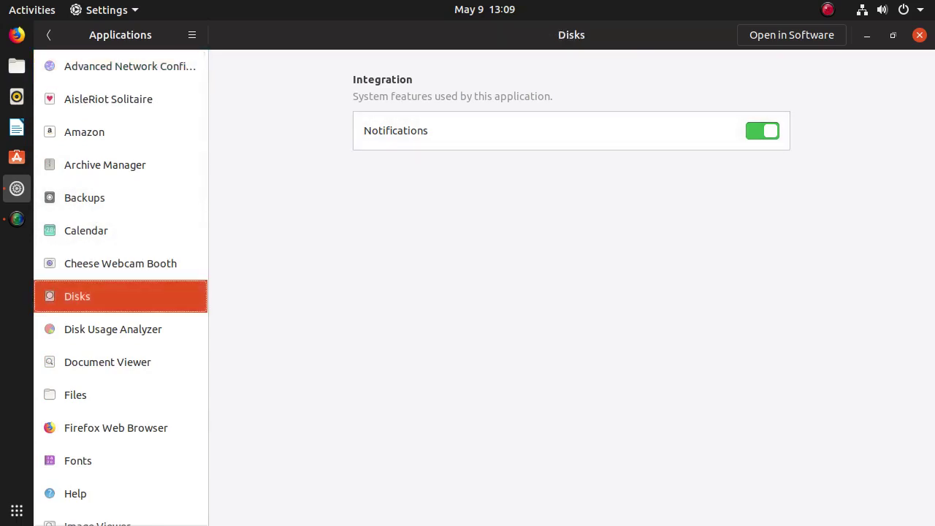
click(113, 329)
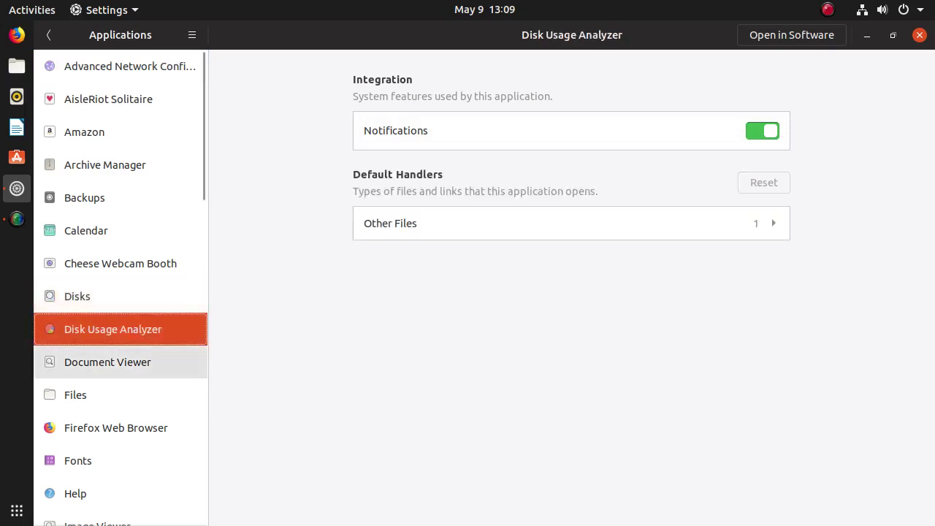
click(107, 362)
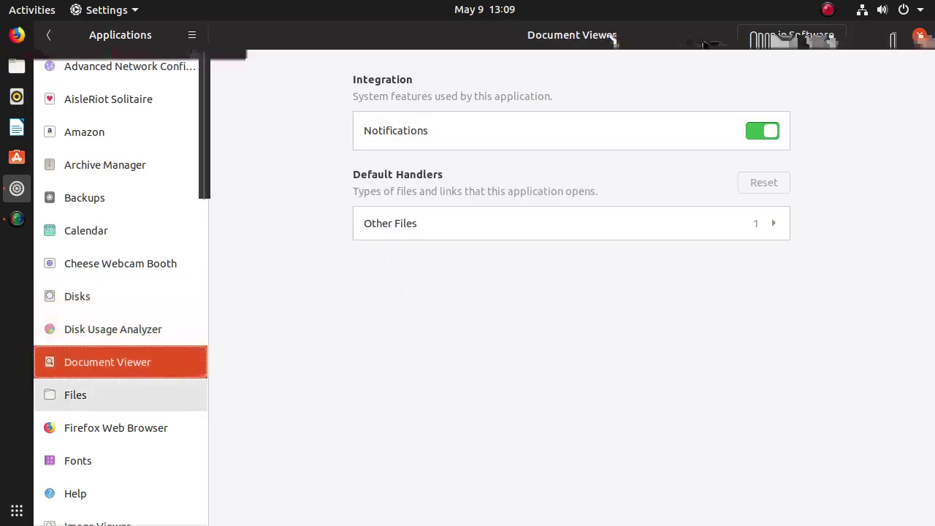
click(107, 395)
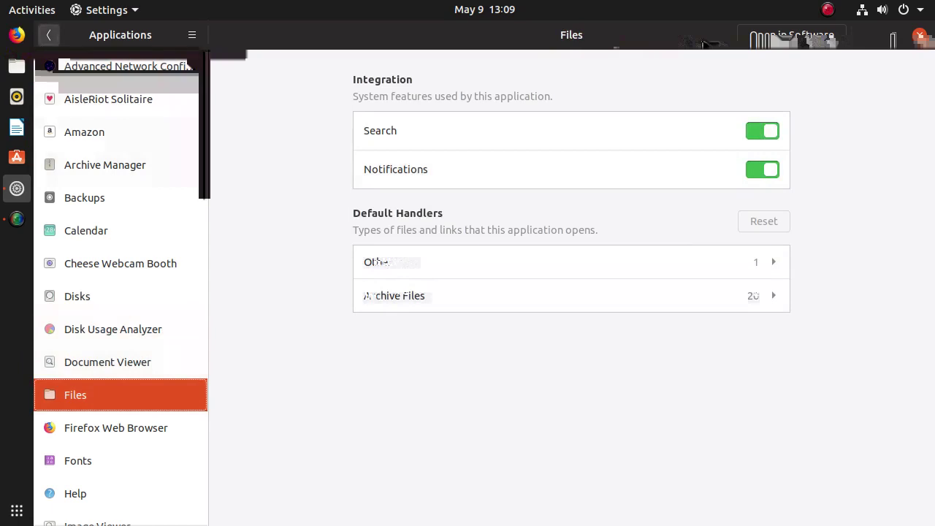
Return to the main settings, switch Sharing on, check the Screen Sharing option, and switch Sharing off again.
click(48, 35)
click(82, 396)
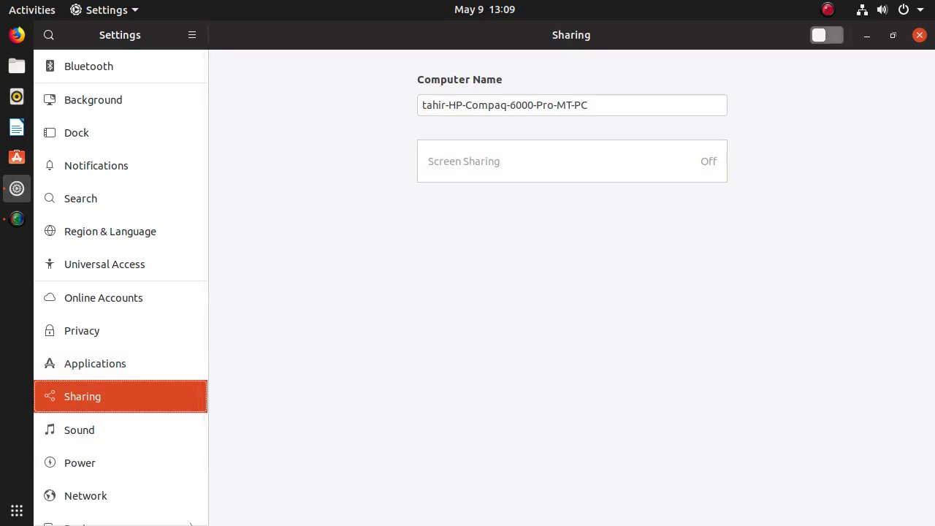
click(827, 35)
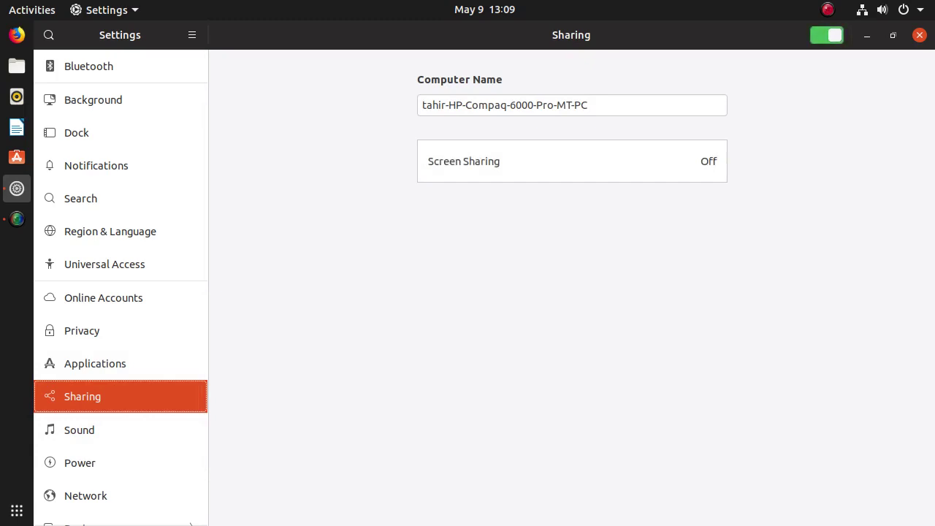
click(572, 162)
click(827, 35)
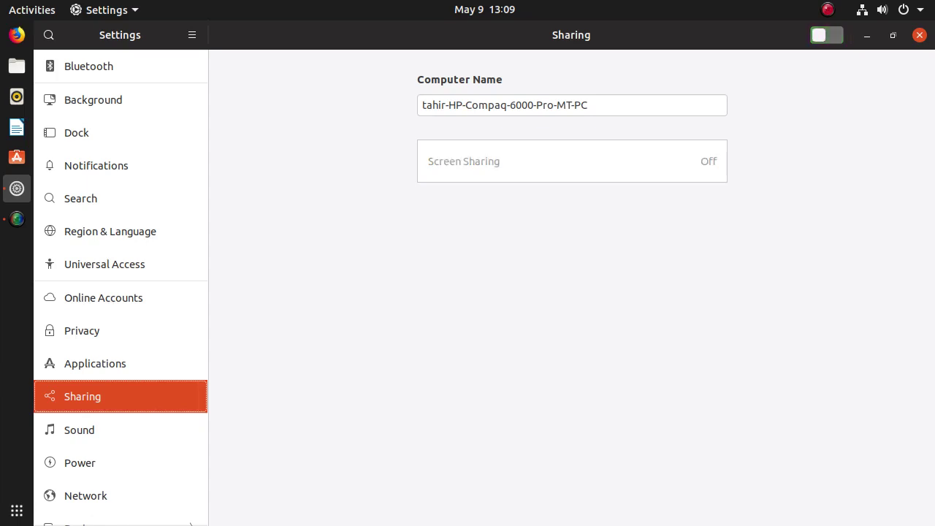
In the Sound settings, raise the system volume slightly and set the System Sounds level to a little under half.
click(120, 430)
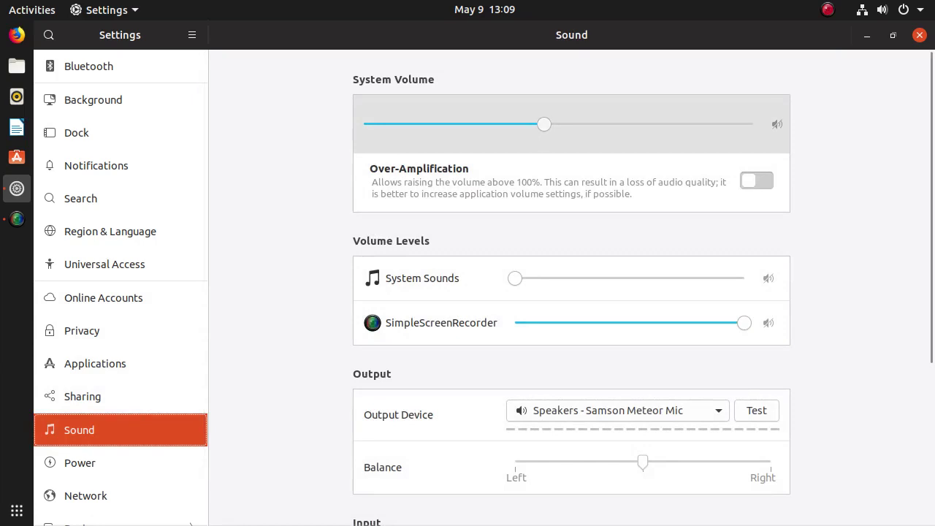
drag(544, 124, 554, 124)
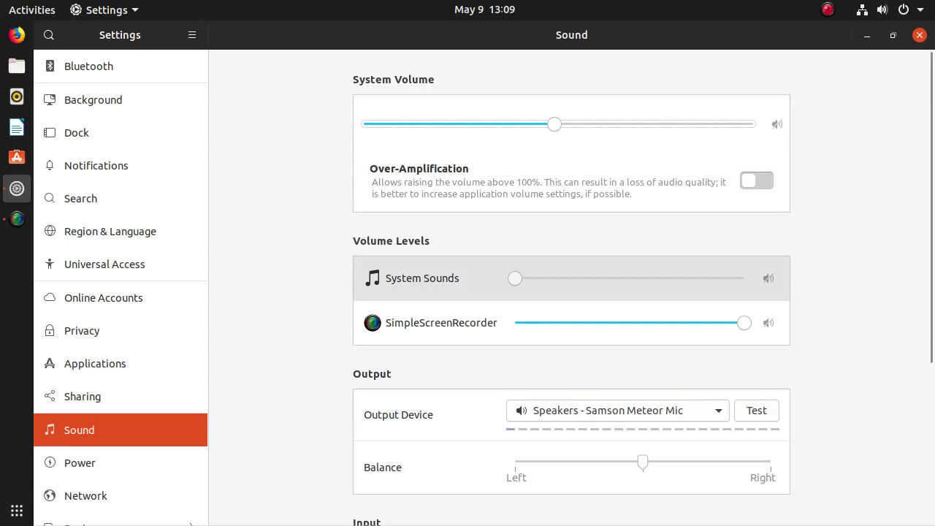
drag(515, 278, 609, 278)
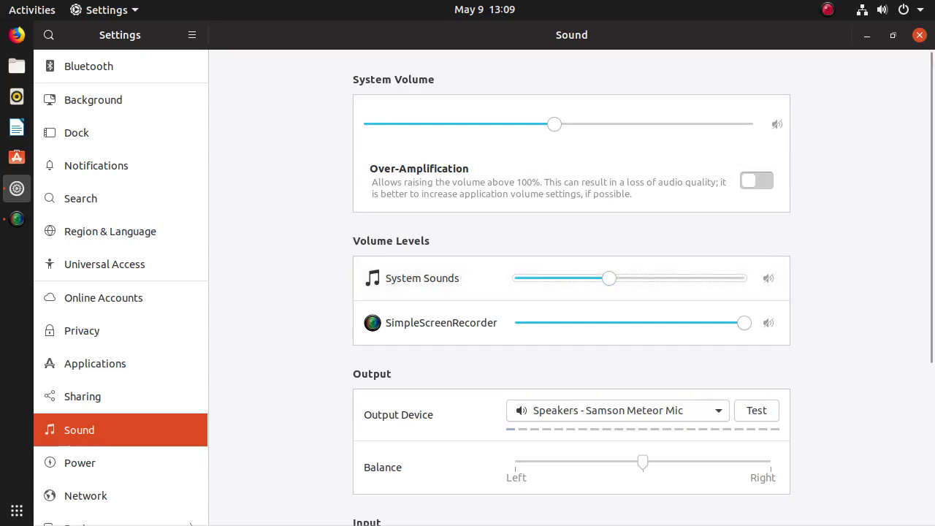
scroll(610, 278, down, 2)
scroll(609, 278, down, 4)
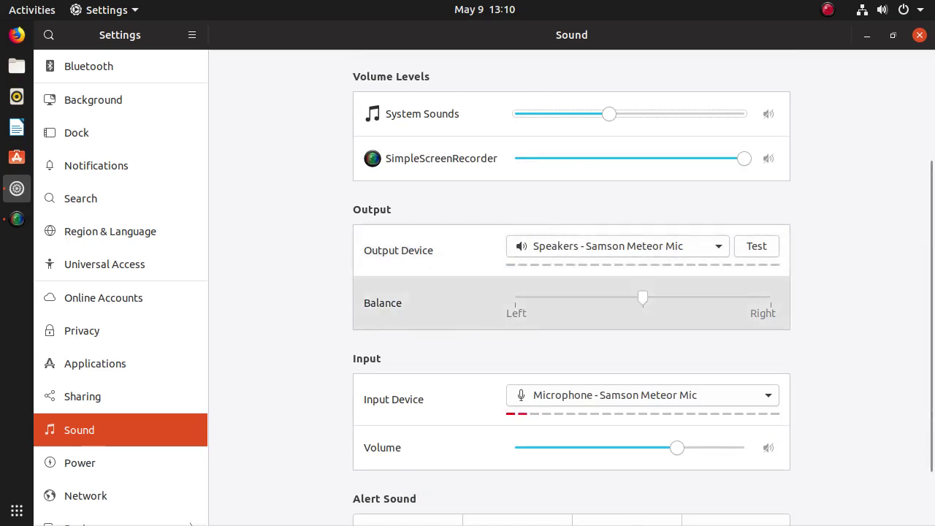
scroll(571, 303, down, 2)
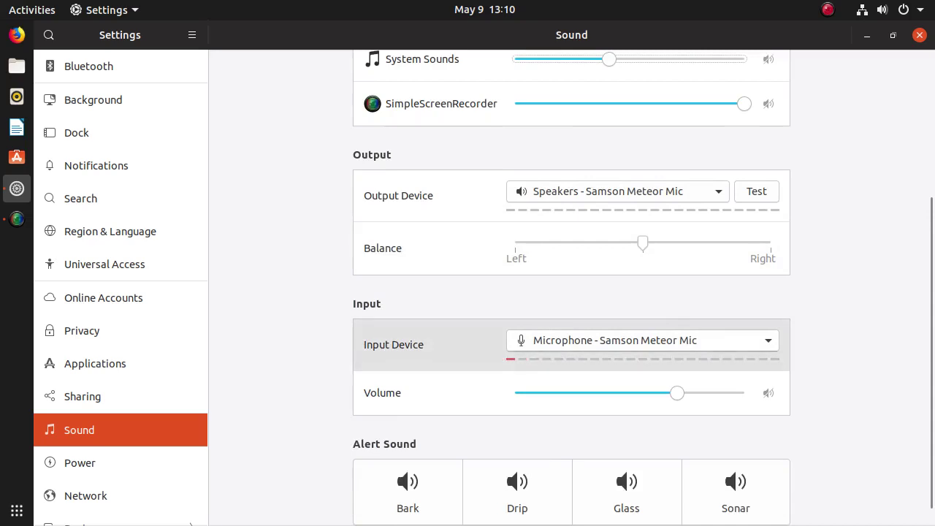
scroll(571, 288, down, 1)
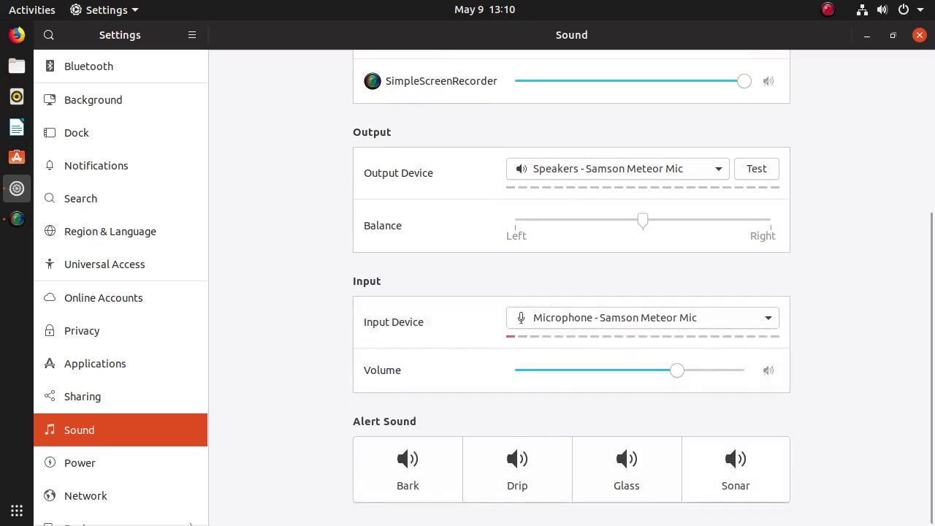
In the Power settings, set the action for when the power button is pressed to Nothing.
click(120, 463)
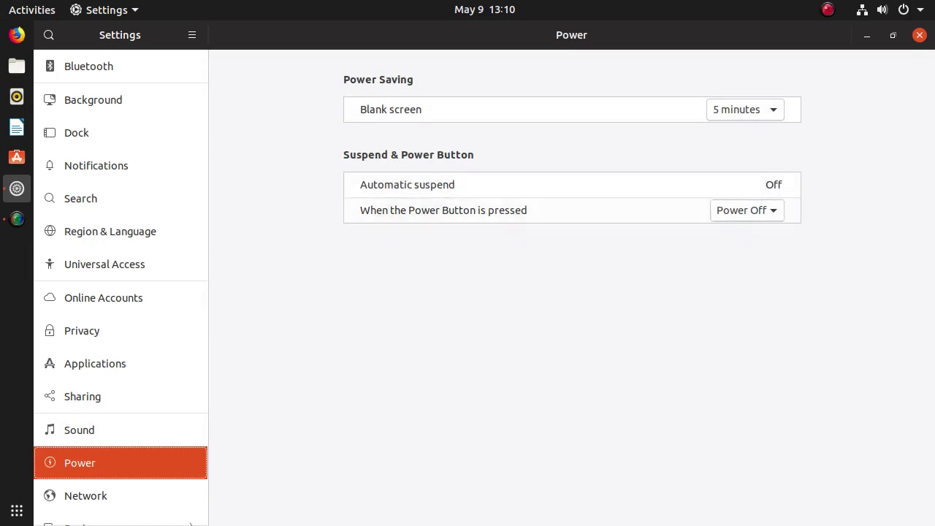
click(746, 210)
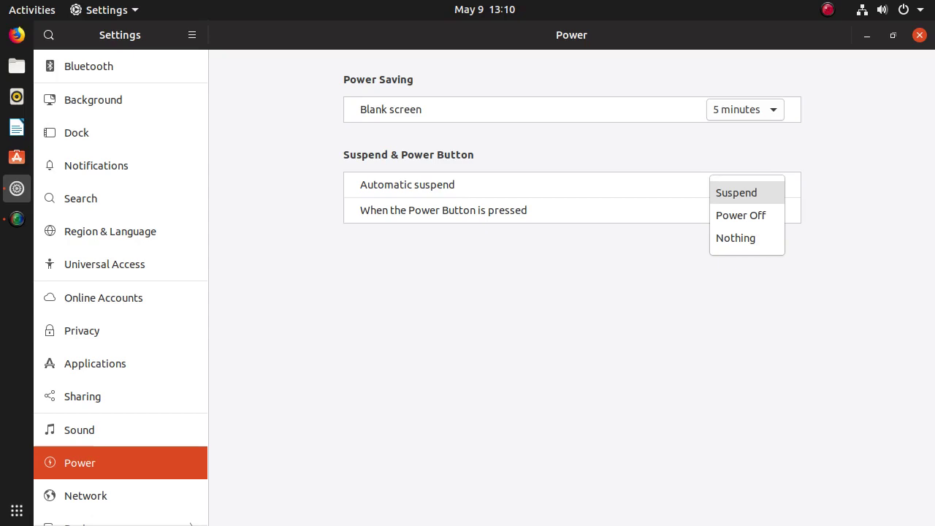
key(Escape)
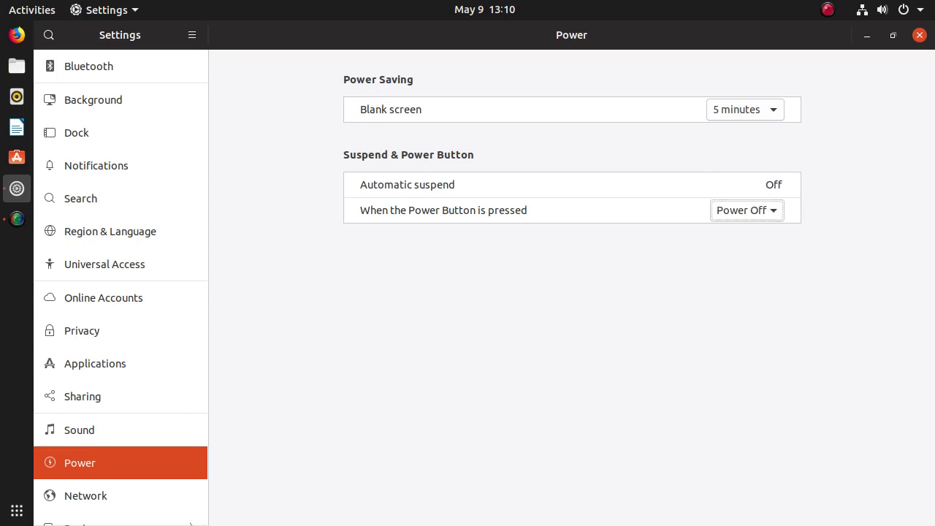
key(space)
key(Down)
key(Return)
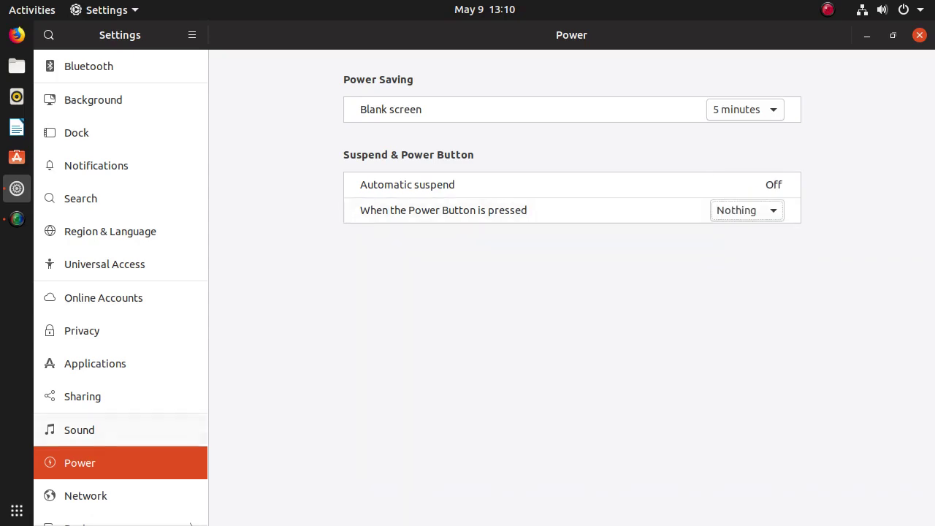
View the Network settings and the display settings under Devices.
scroll(121, 468, down, 2)
click(120, 443)
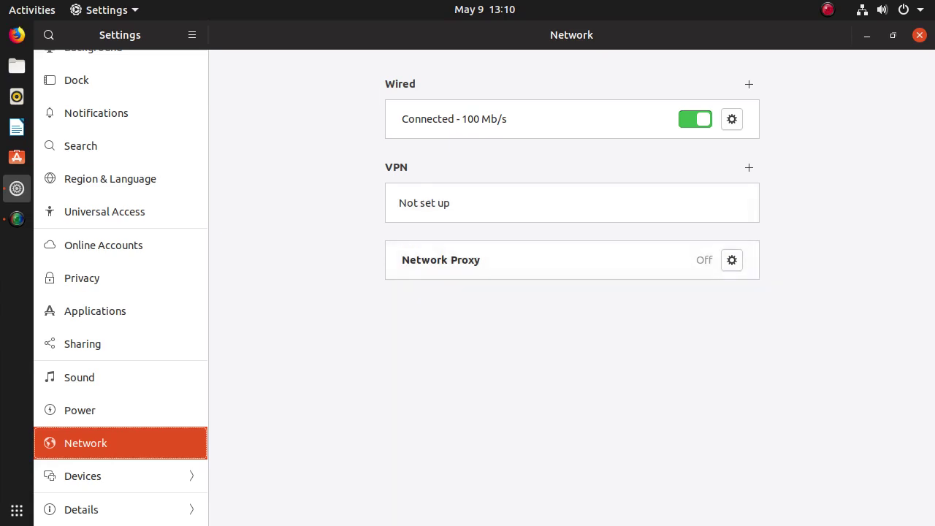
click(117, 476)
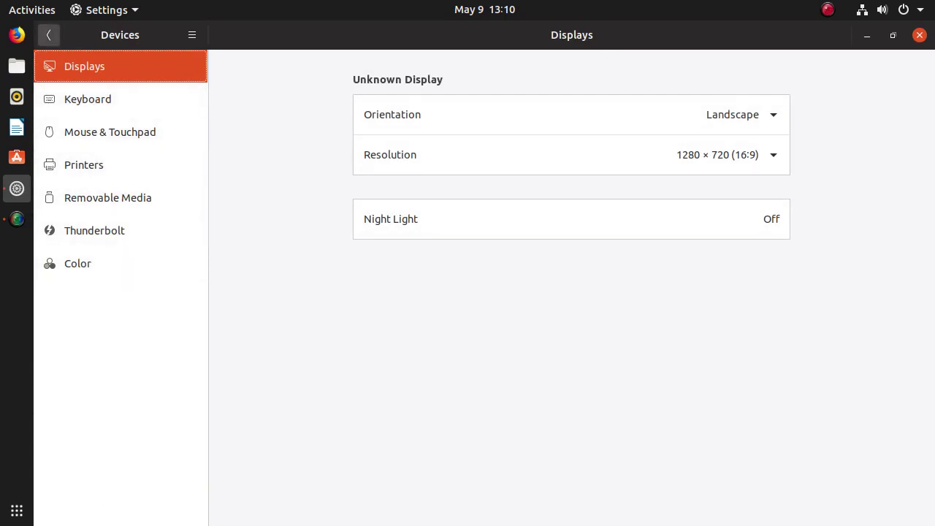
Open the system's About details and examine the device name, memory and processor model.
click(48, 34)
scroll(109, 439, down, 2)
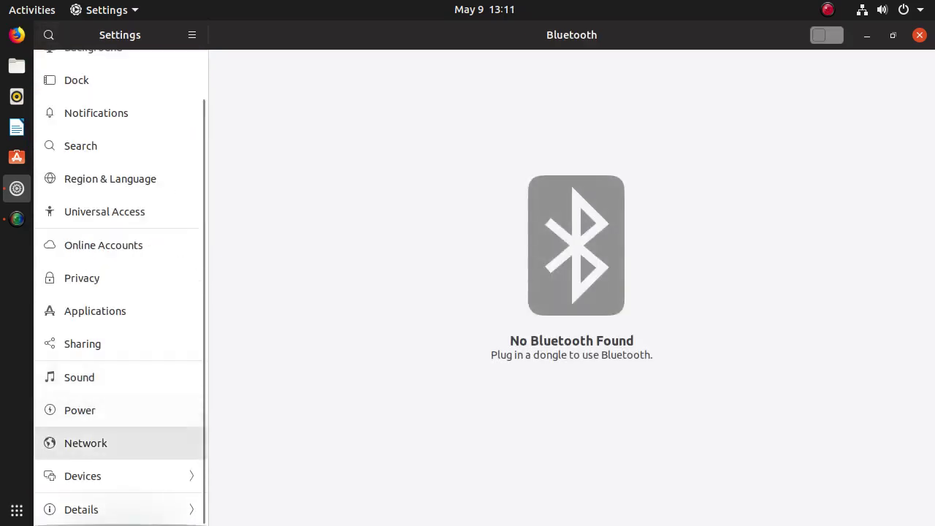
click(117, 509)
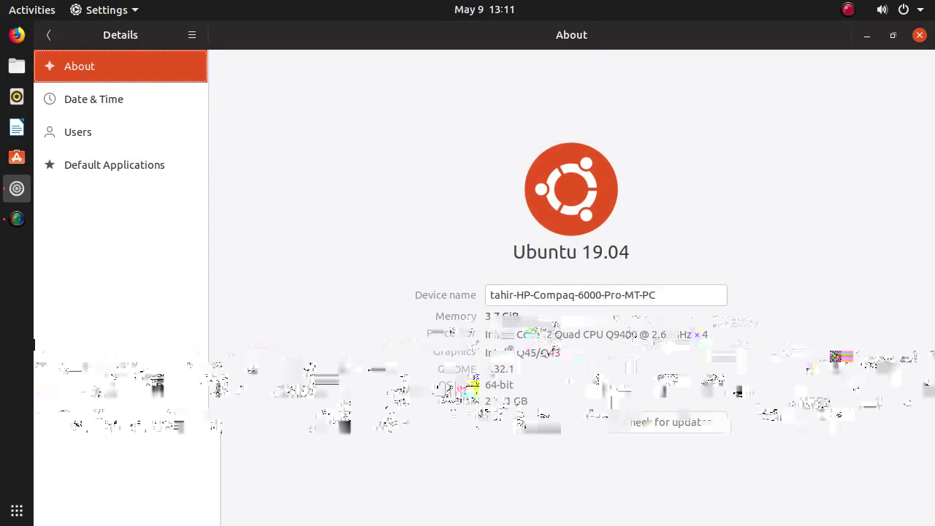
key(Tab)
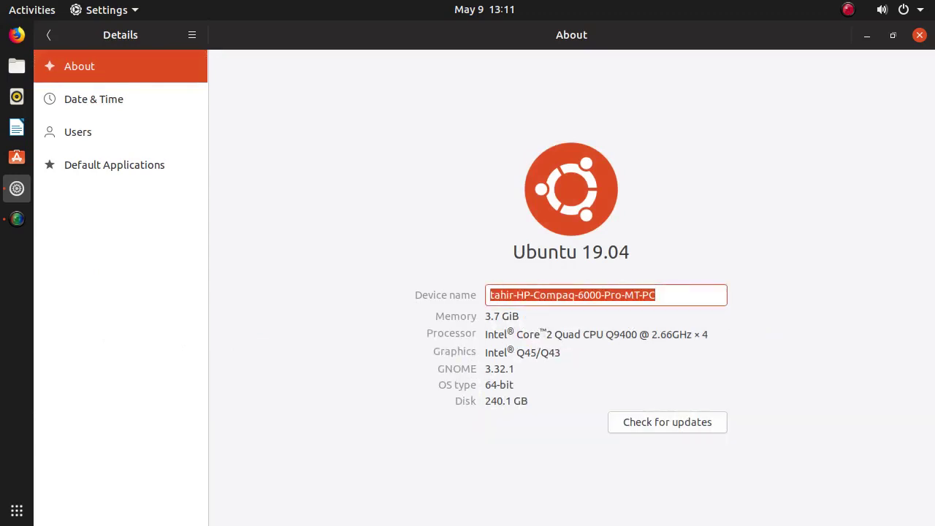
key(Tab)
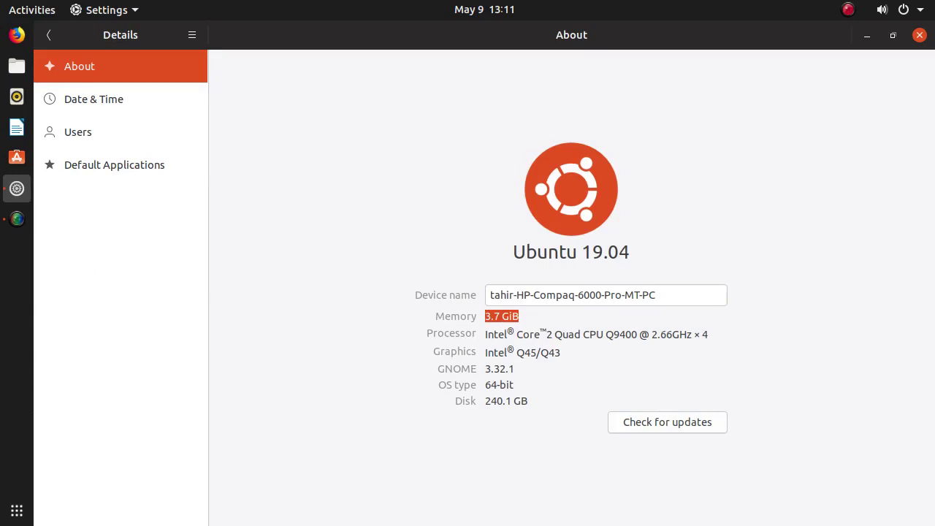
drag(547, 335, 583, 335)
drag(640, 335, 605, 335)
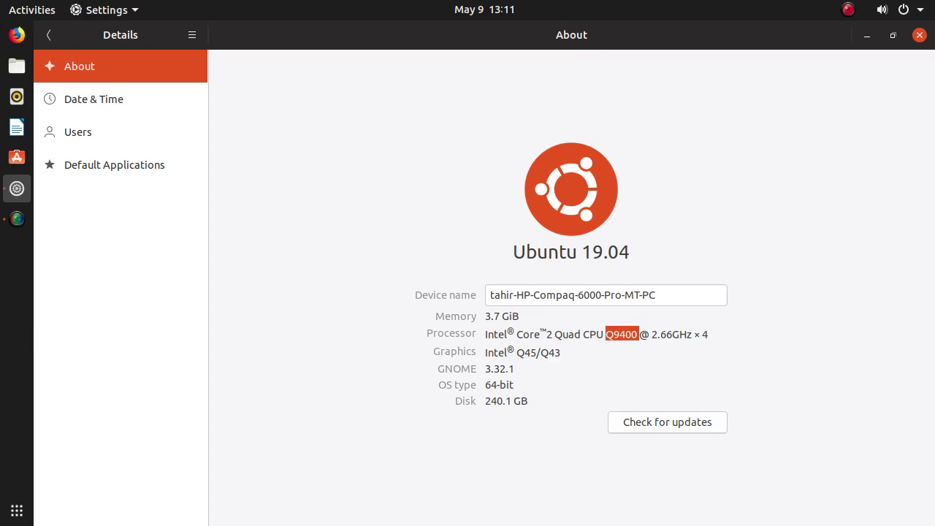
click(582, 334)
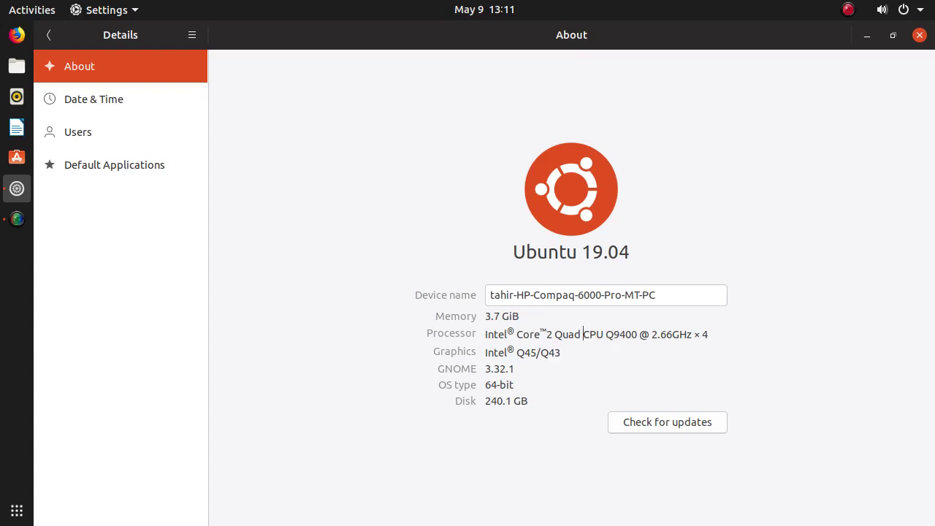
Highlight the Ubuntu version text on the About page to examine the installed release.
triple_click(571, 253)
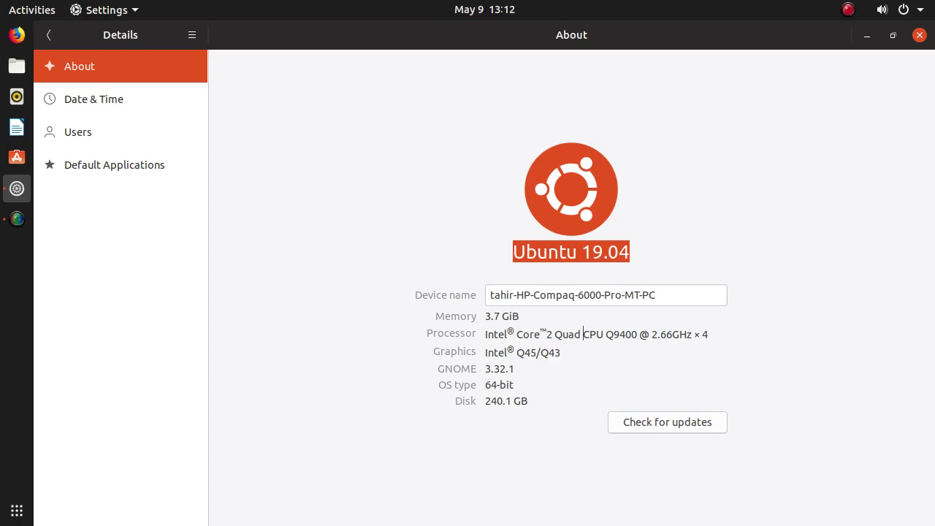
click(627, 252)
drag(514, 253, 630, 253)
click(583, 334)
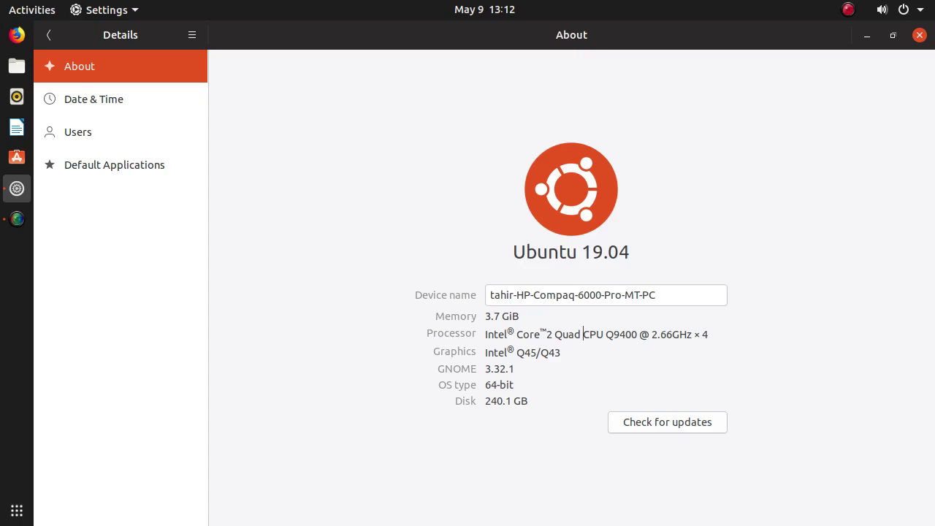
mouse_move(513, 251)
mouse_down()
mouse_move(608, 252)
mouse_move(513, 251)
mouse_up()
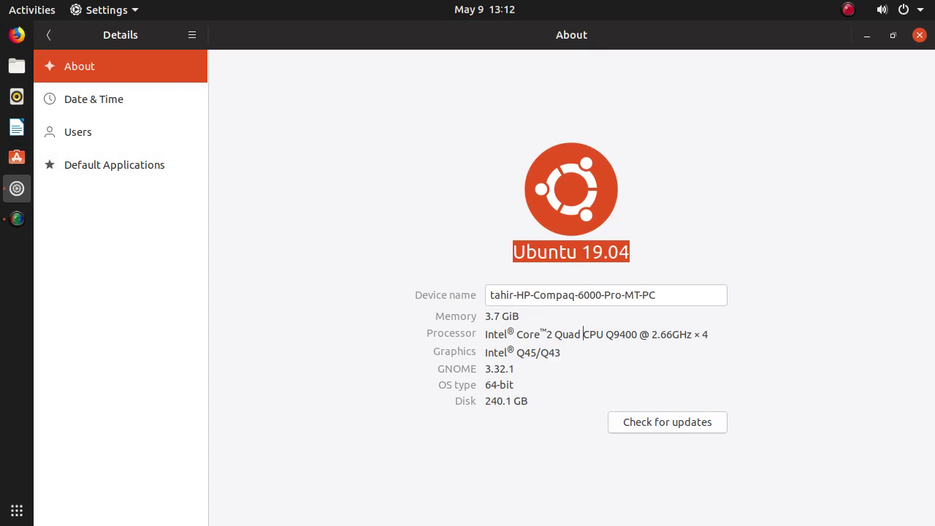
In the Date & Time settings, set the time format to AM / PM.
click(110, 99)
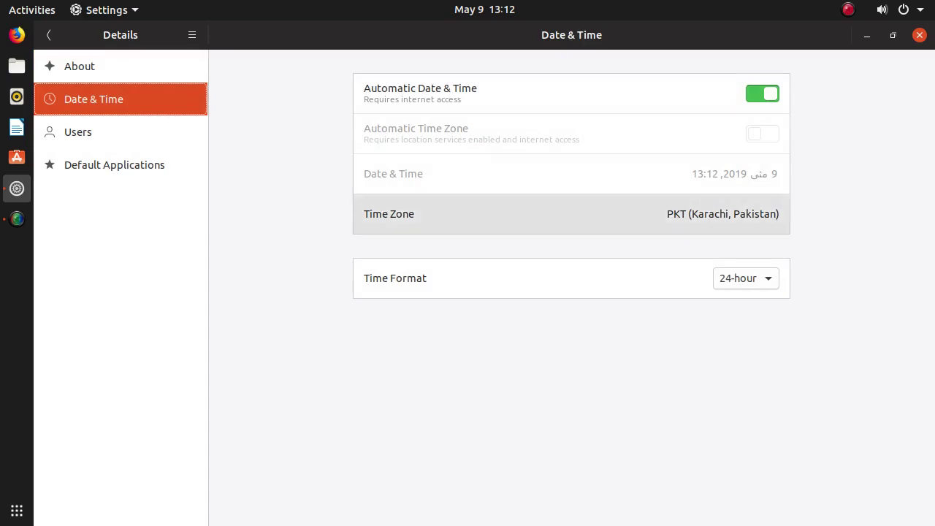
click(745, 279)
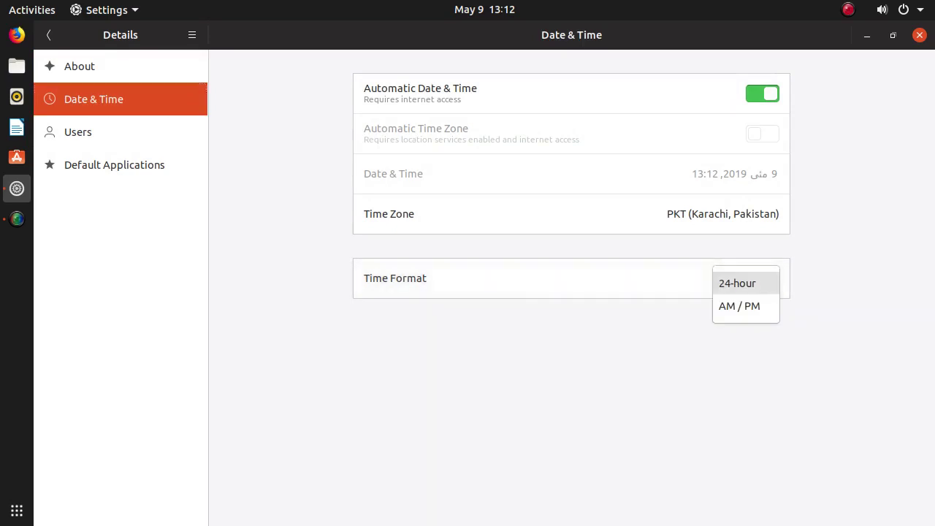
click(741, 282)
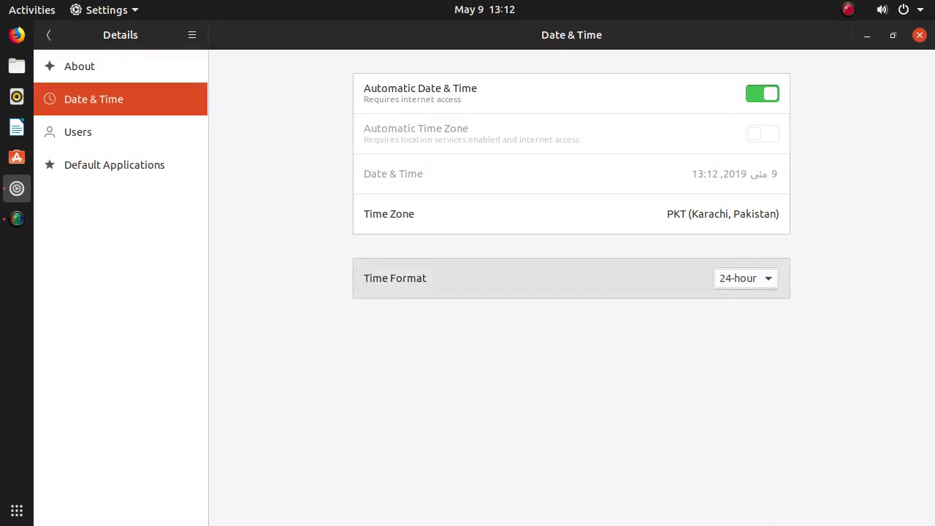
click(745, 279)
click(738, 305)
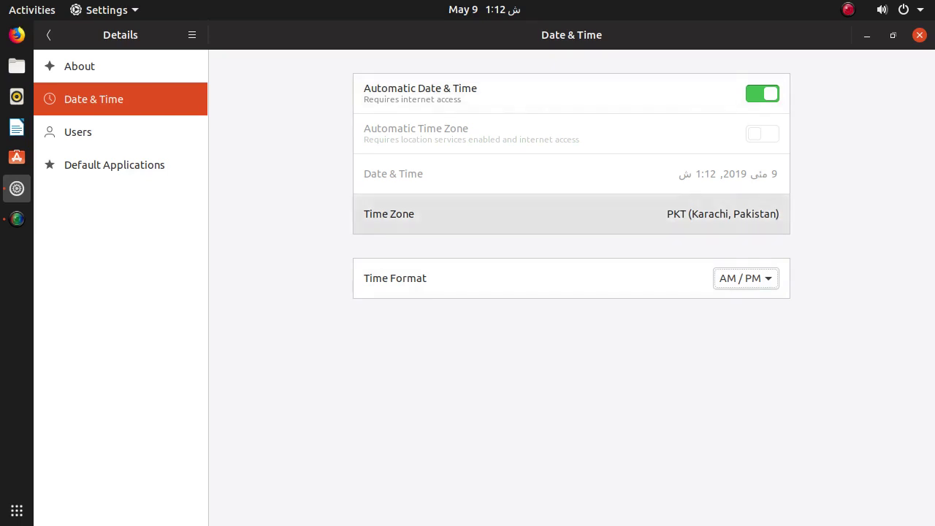
Open the Users settings and unlock them for changes by entering the account password.
click(120, 132)
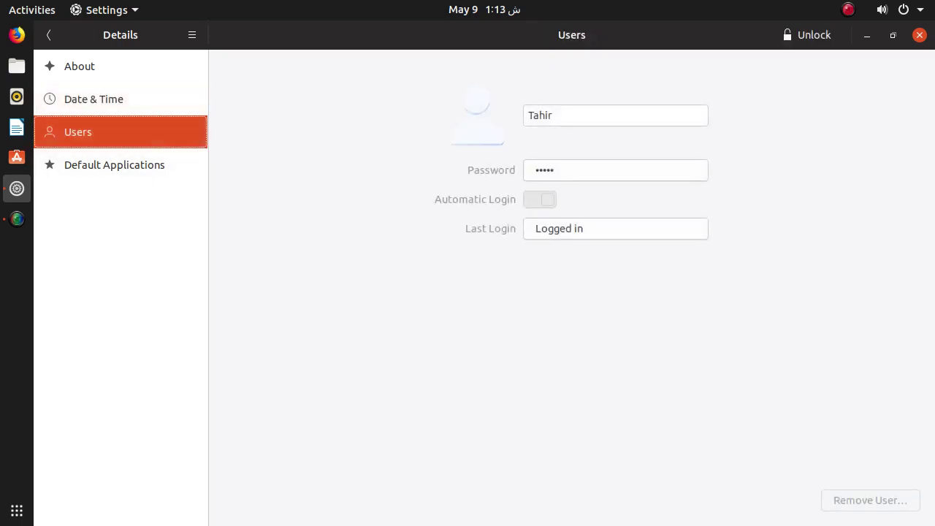
click(577, 115)
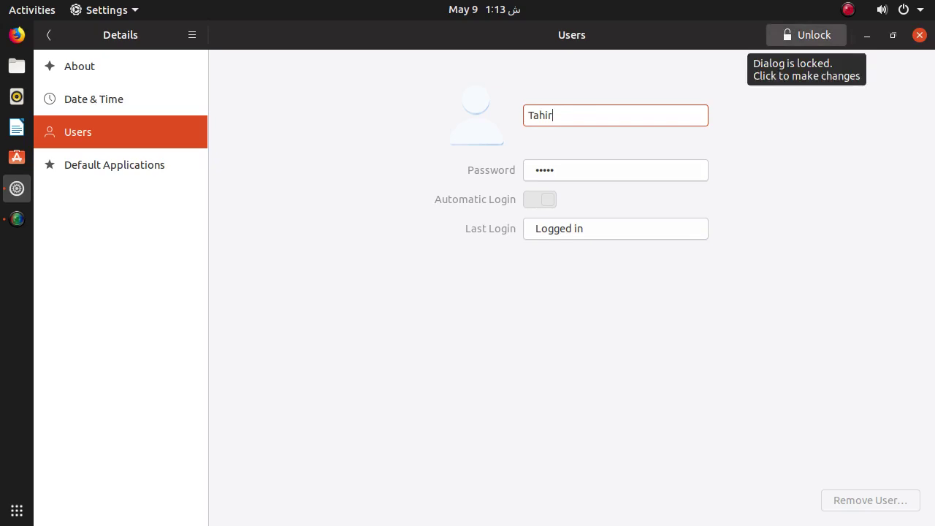
click(807, 35)
text(*****)
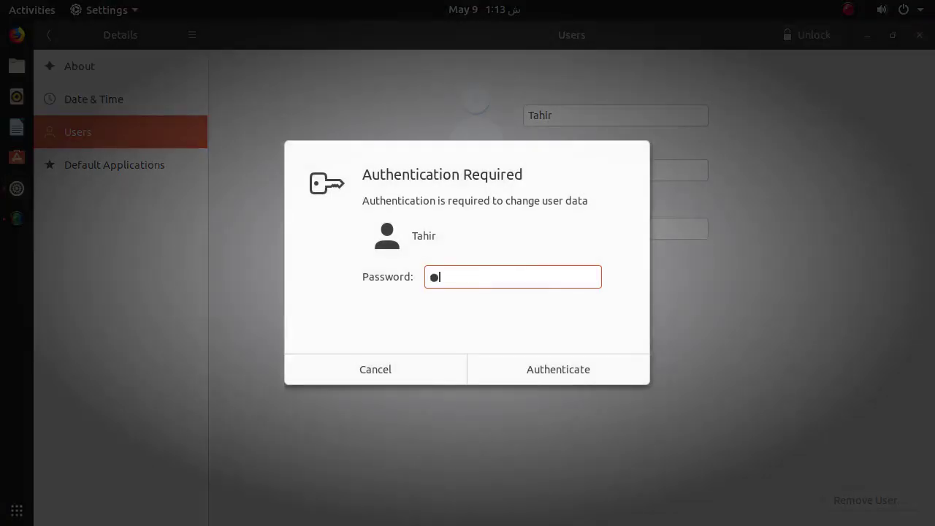
key(Return)
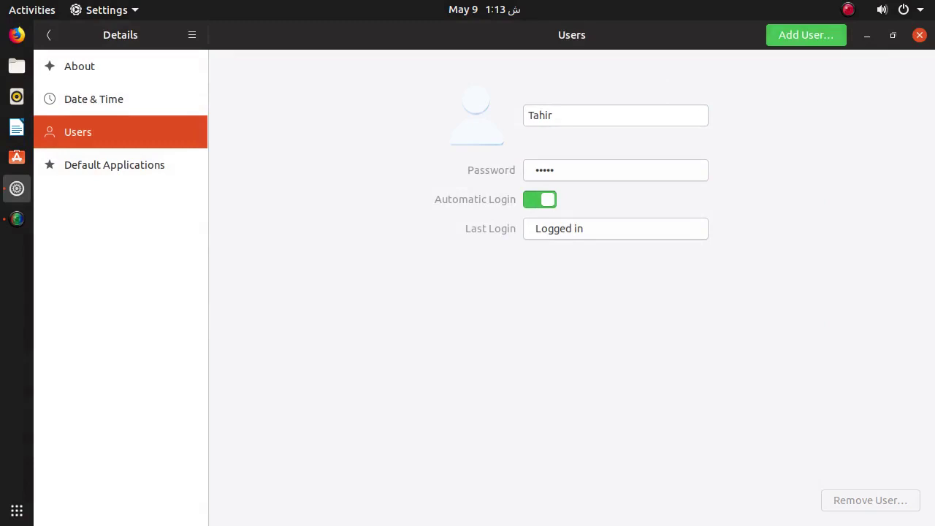
Examine the Standard and Administrator account types in the Add User form, and cancel without adding an account.
click(806, 35)
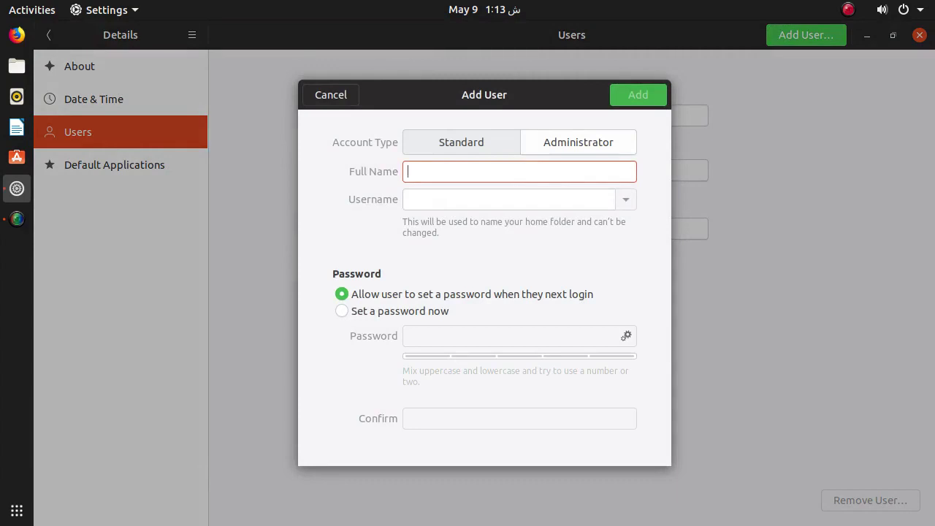
key(shift+Tab)
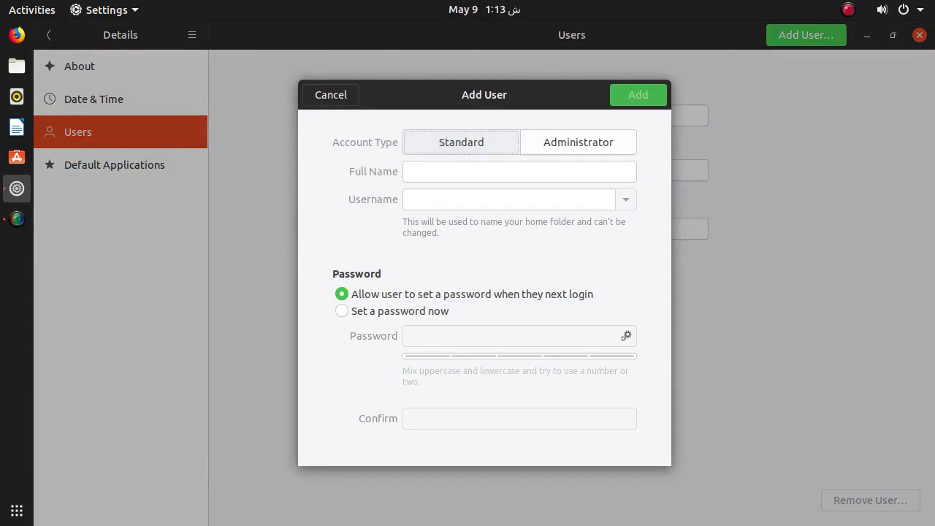
key(Right)
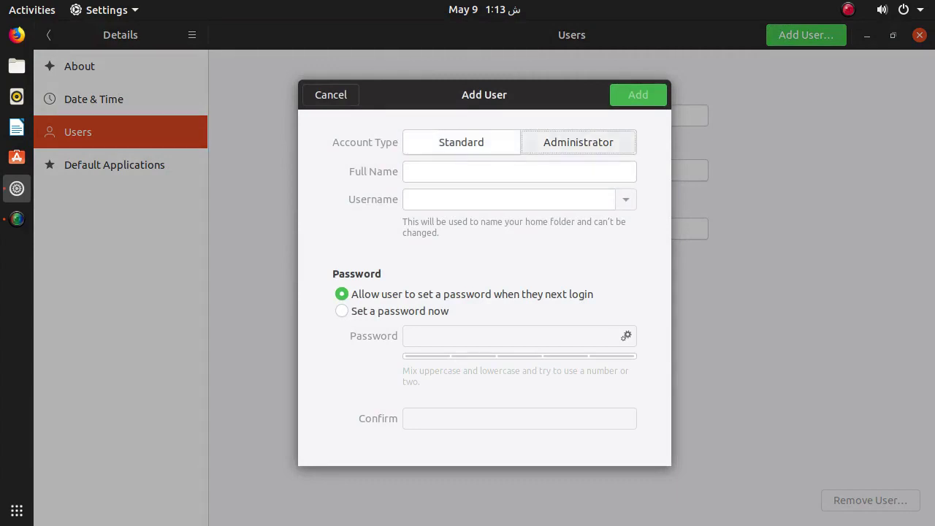
key(Left)
key(Right)
click(331, 95)
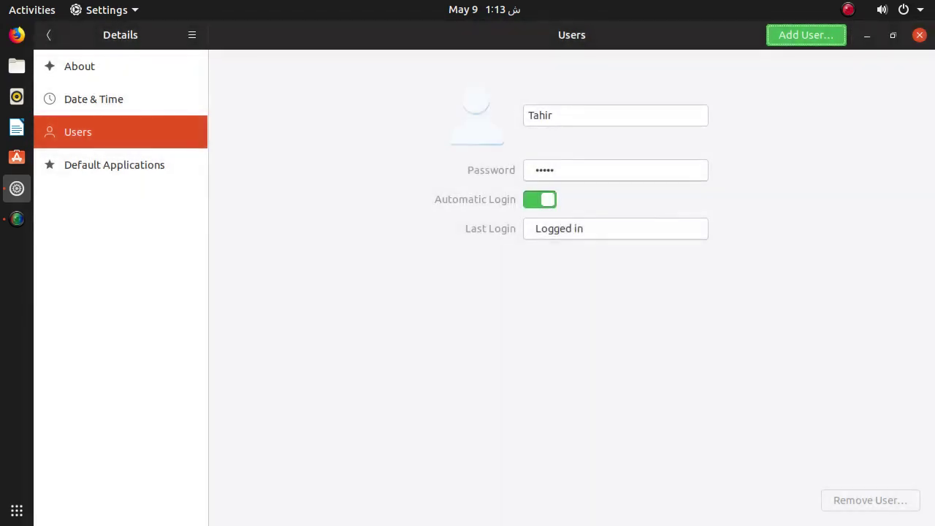
Open the Default Applications settings and review the available choices for mail, music, video and photos without changing them.
click(114, 164)
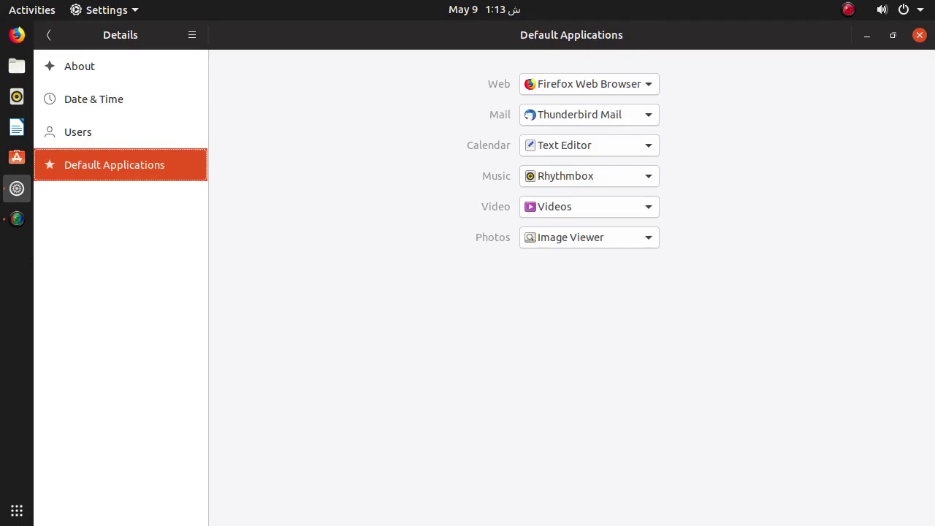
click(589, 114)
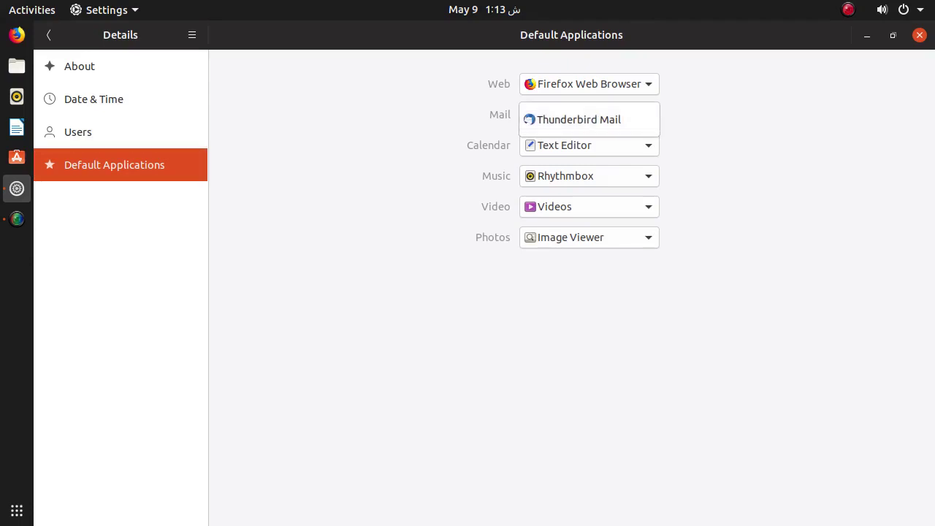
key(Escape)
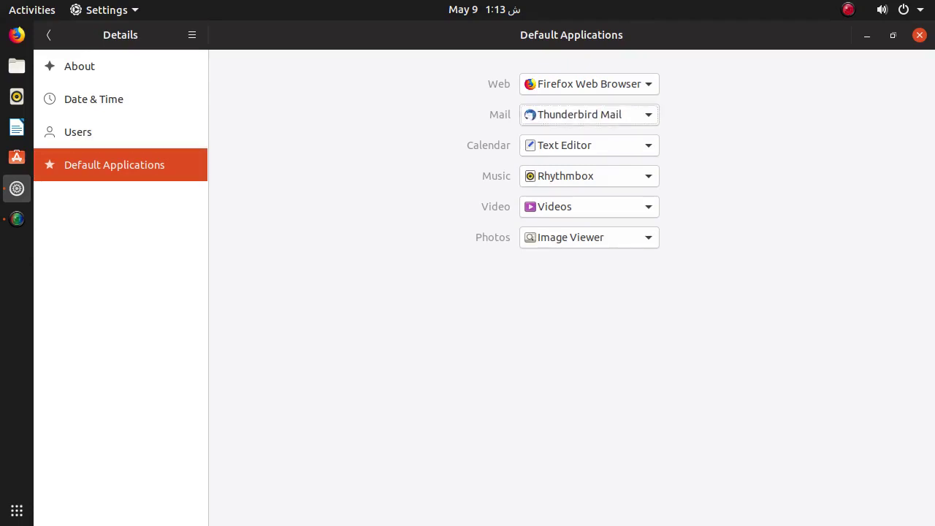
click(589, 176)
click(589, 179)
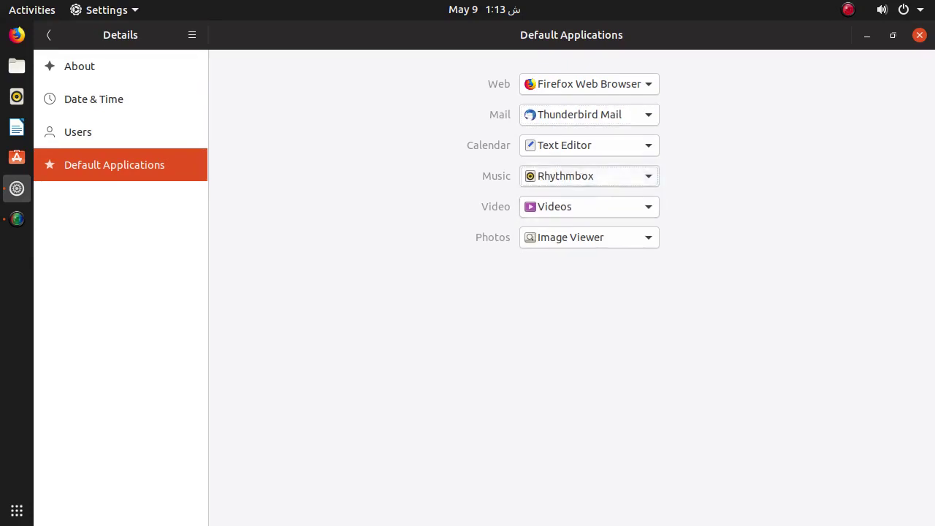
click(589, 207)
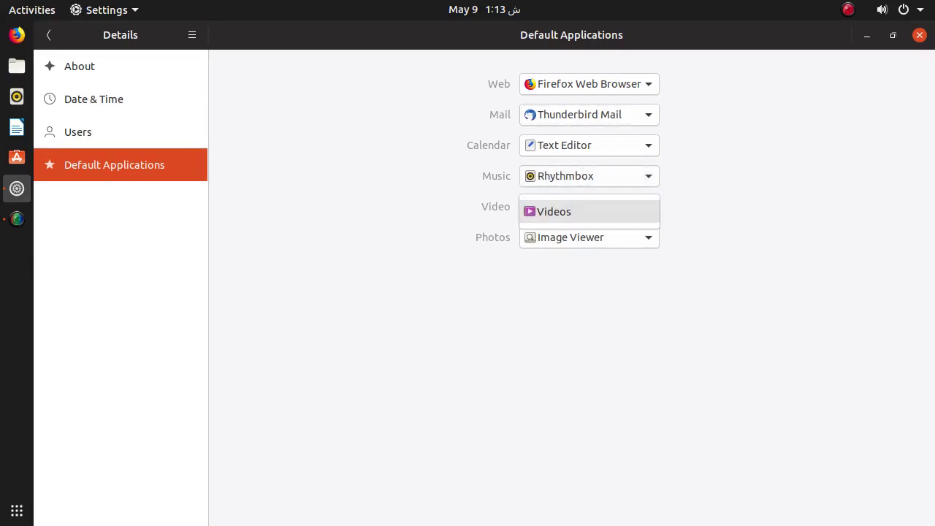
key(Escape)
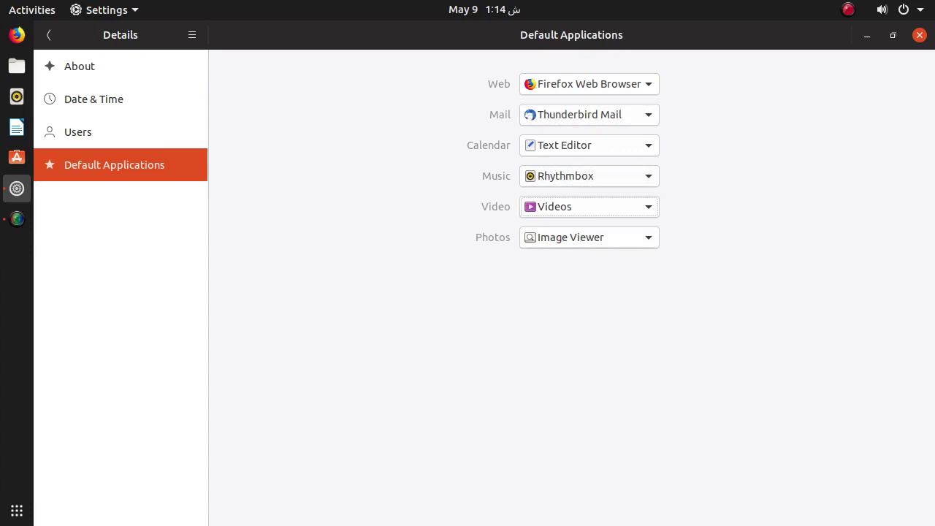
click(589, 238)
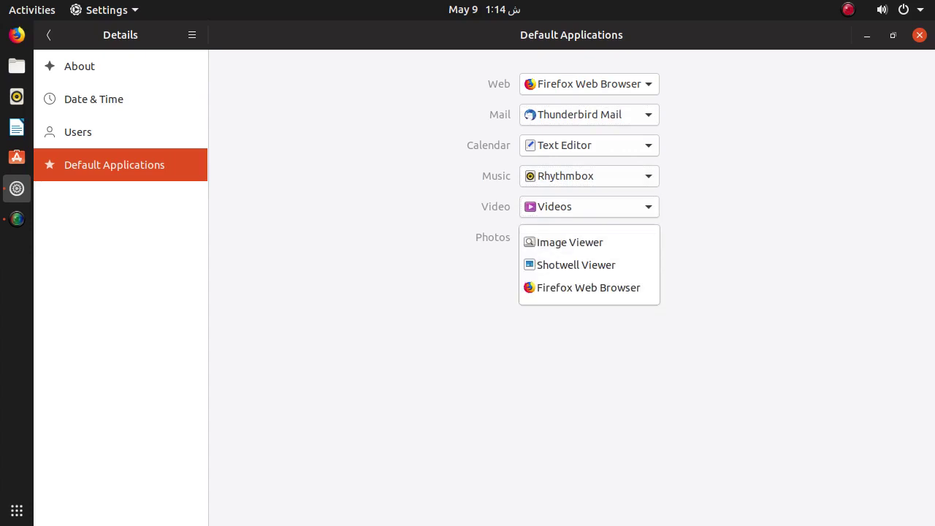
key(Escape)
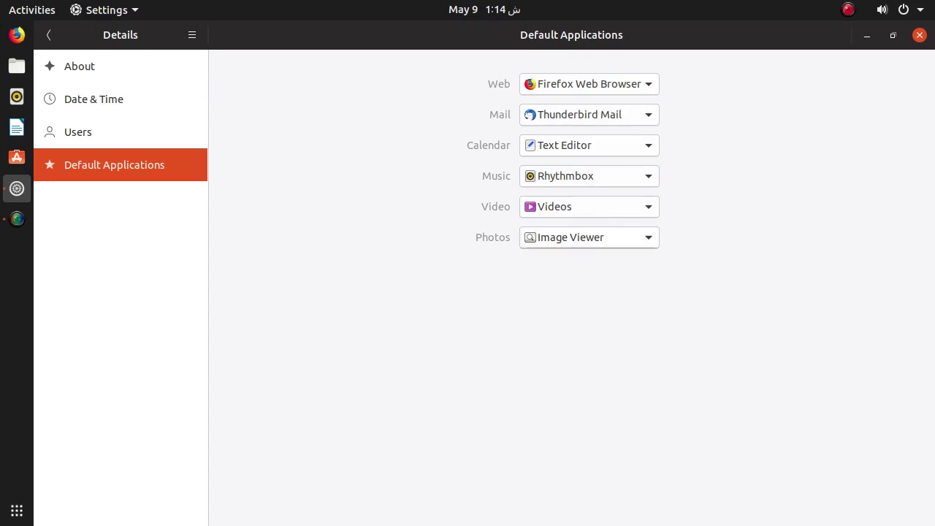
View the system's About details again and close the settings window.
click(120, 67)
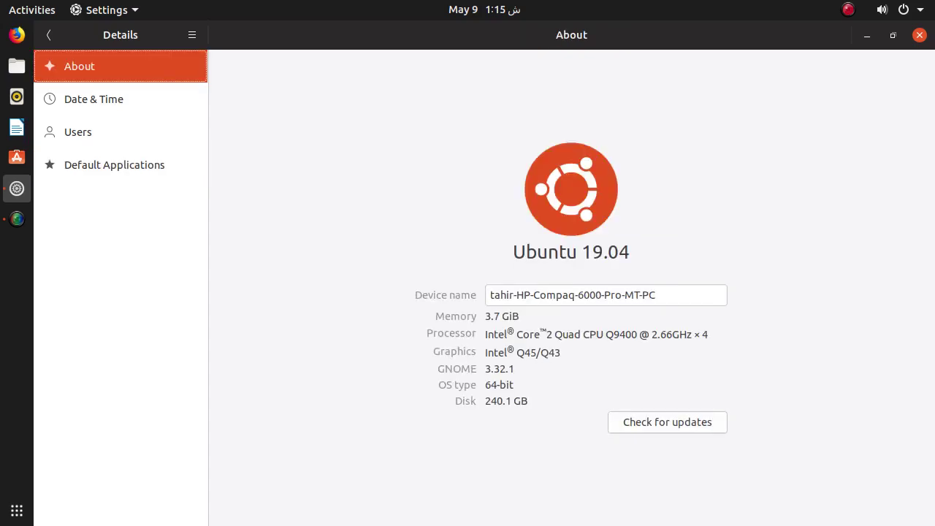
key(alt+F4)
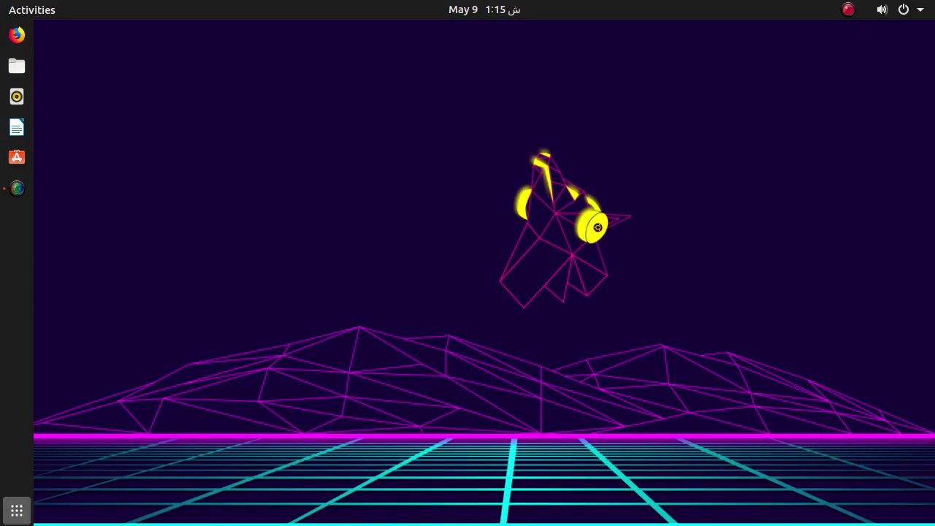
Search the applications overview for "defa", open the Default Applications settings from the results, and close them.
click(16, 510)
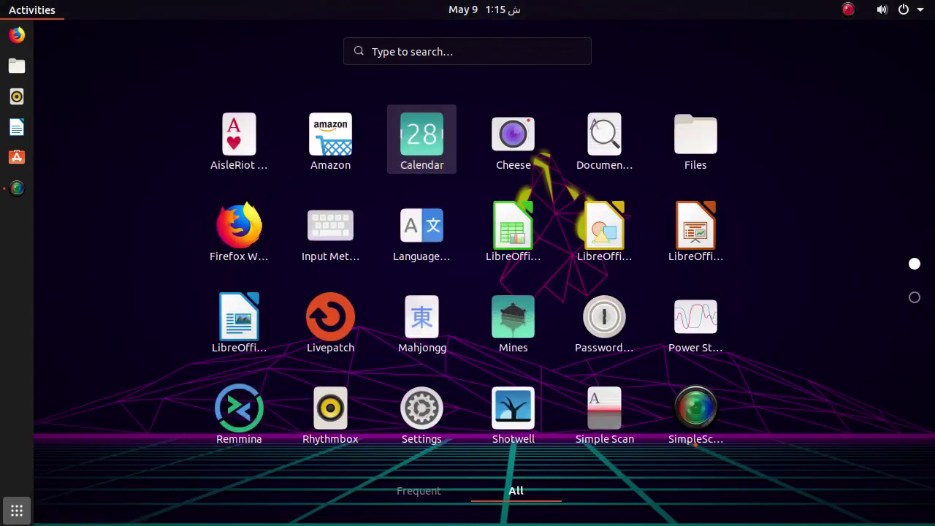
text(defa)
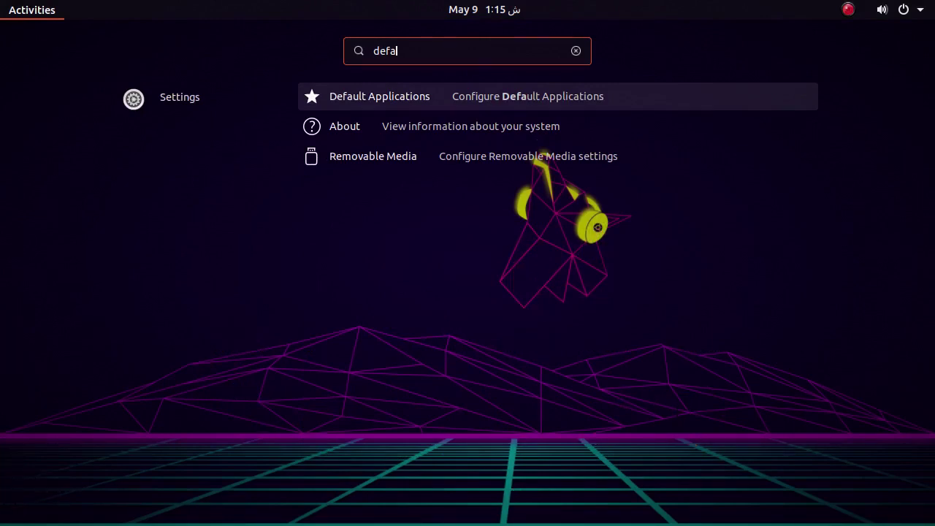
key(Return)
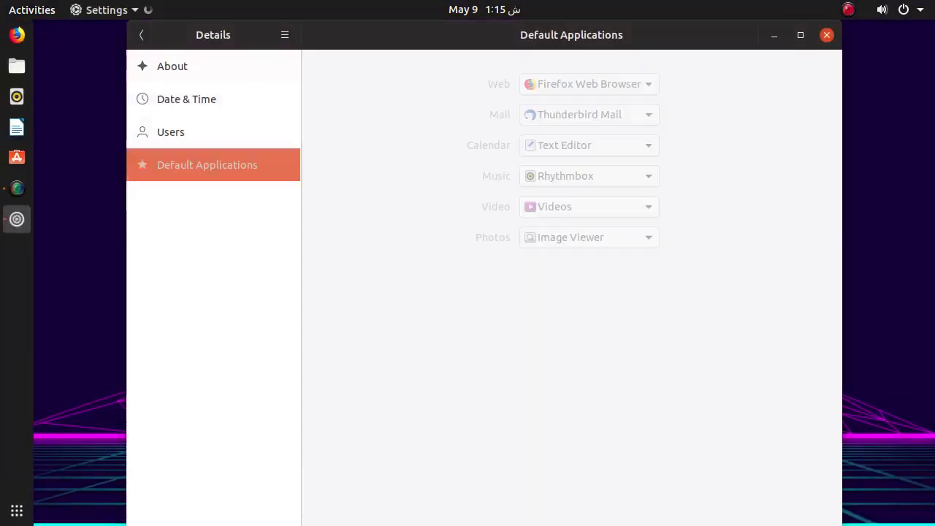
key(ctrl+q)
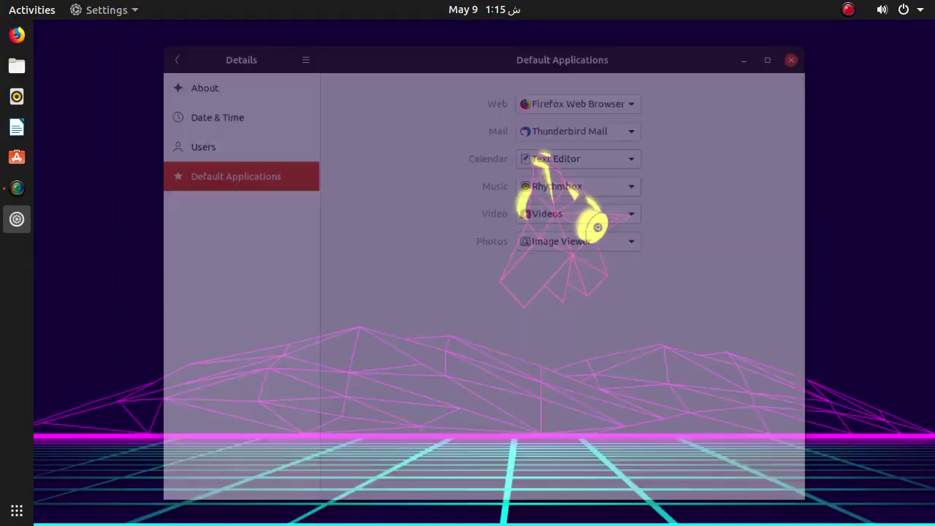
Search the applications overview for "displ", open the Displays settings from the results, and close them.
click(17, 510)
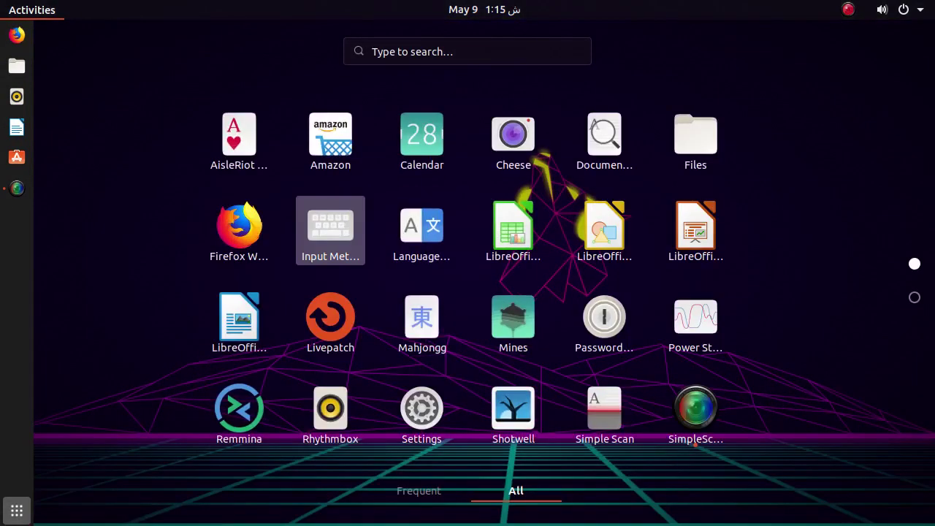
text(displ)
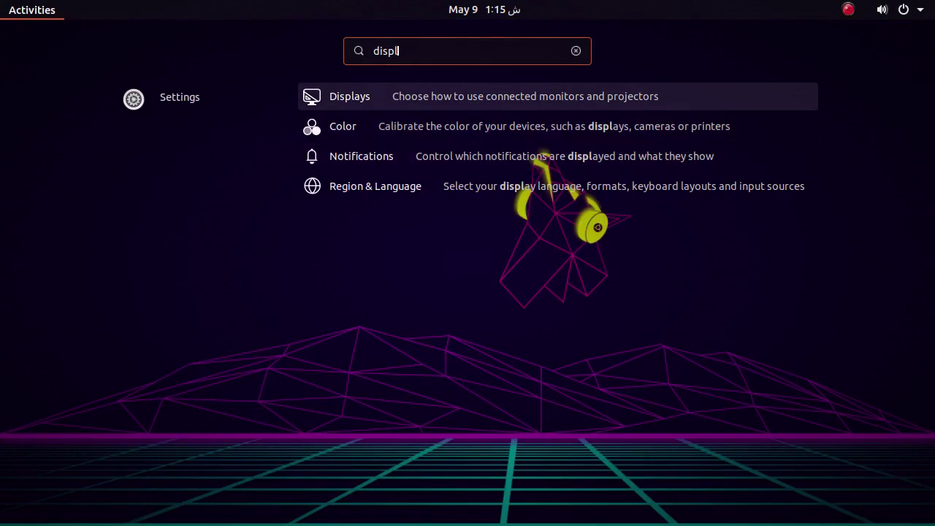
key(Return)
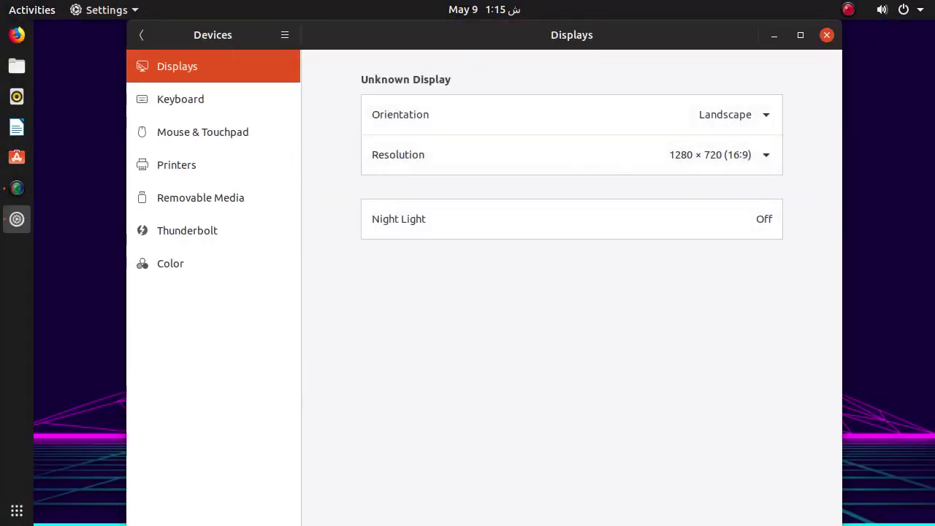
click(827, 36)
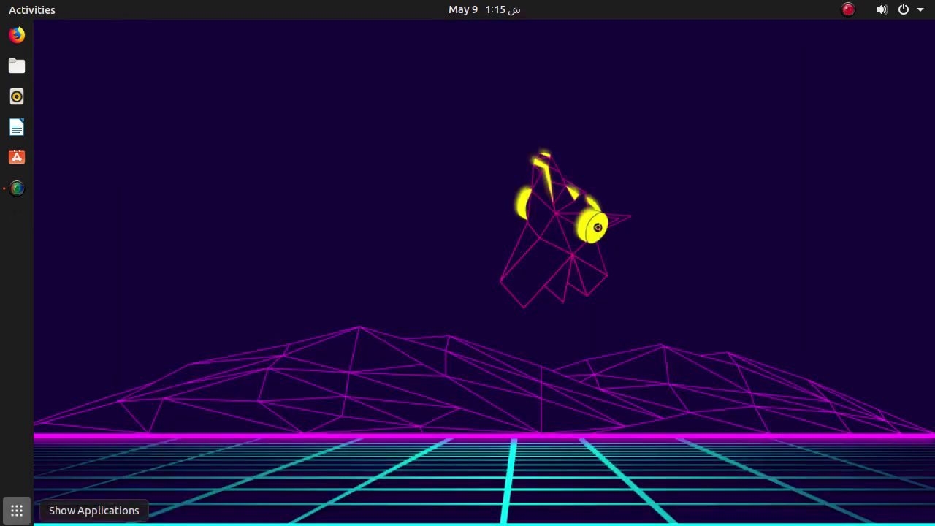
click(17, 510)
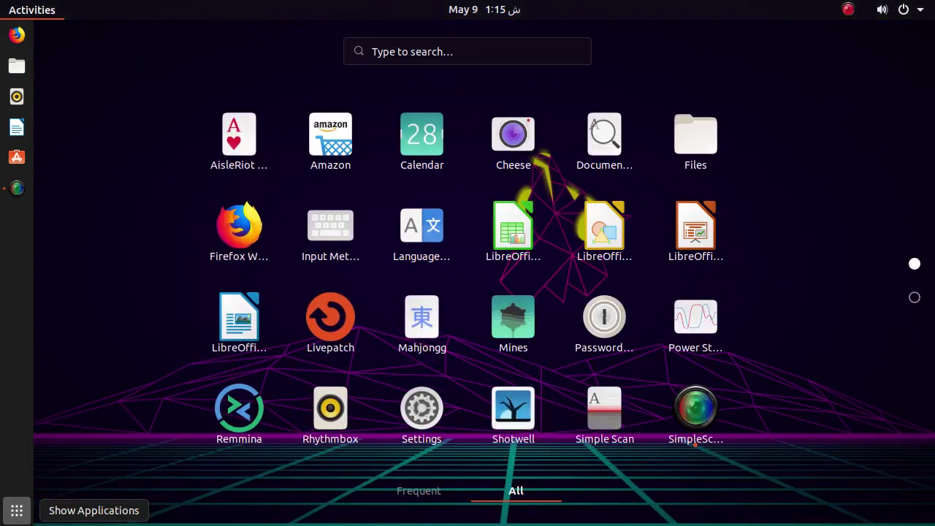
click(17, 510)
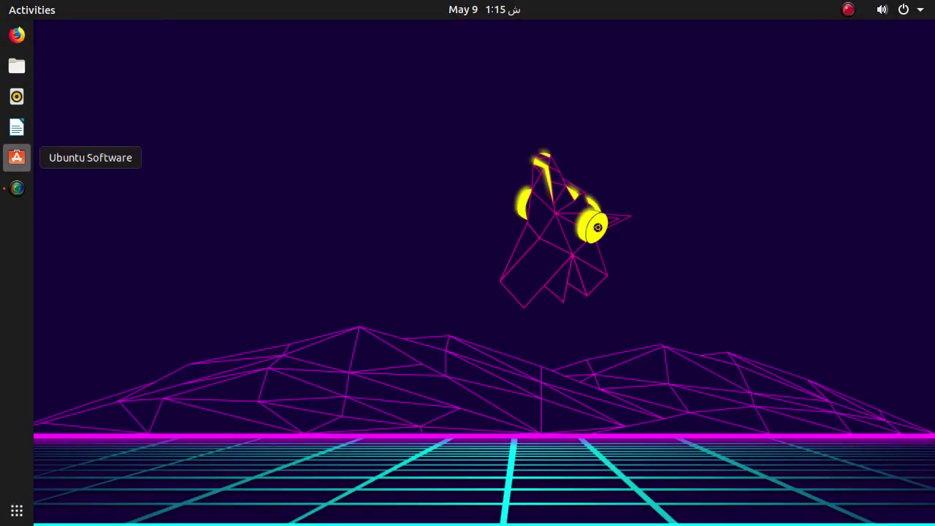
Open Ubuntu Software and browse its featured applications, categories, editor's picks, recent releases and recommended games and productivity applications.
click(16, 157)
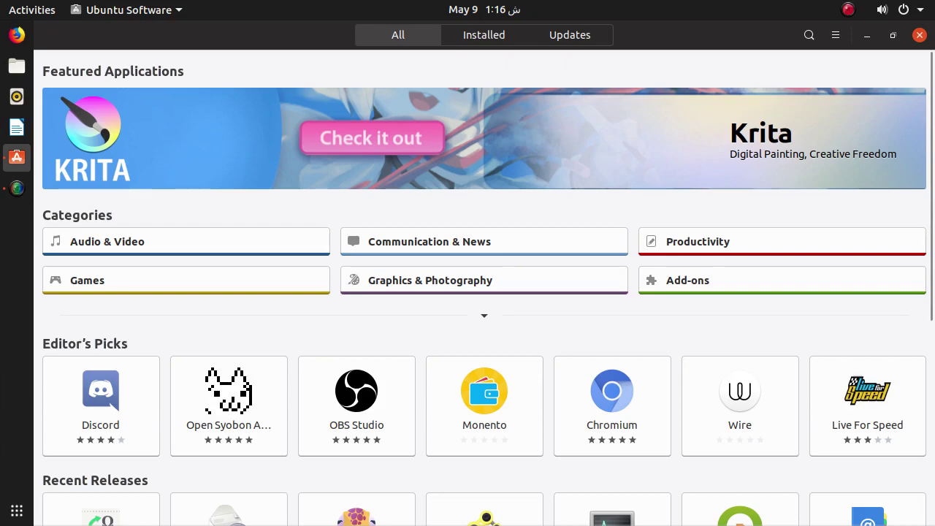
scroll(484, 288, down, 5)
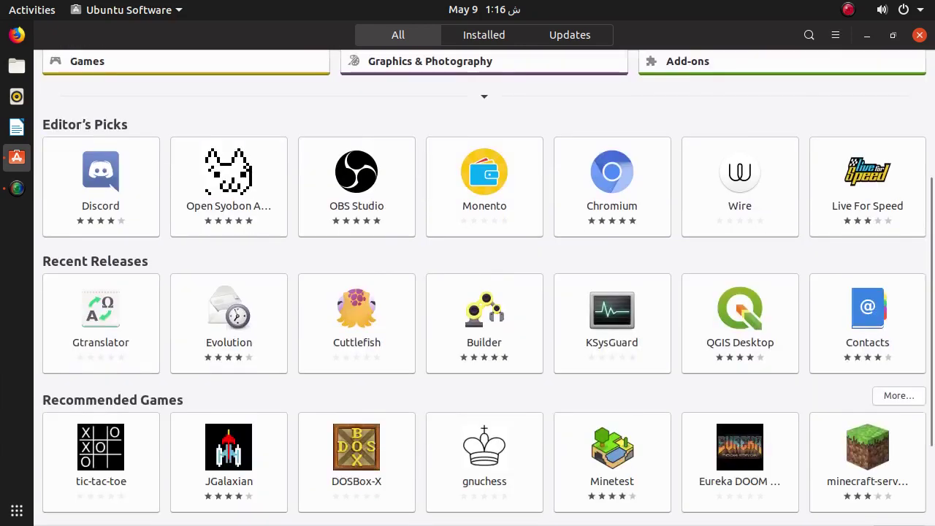
scroll(485, 288, down, 1)
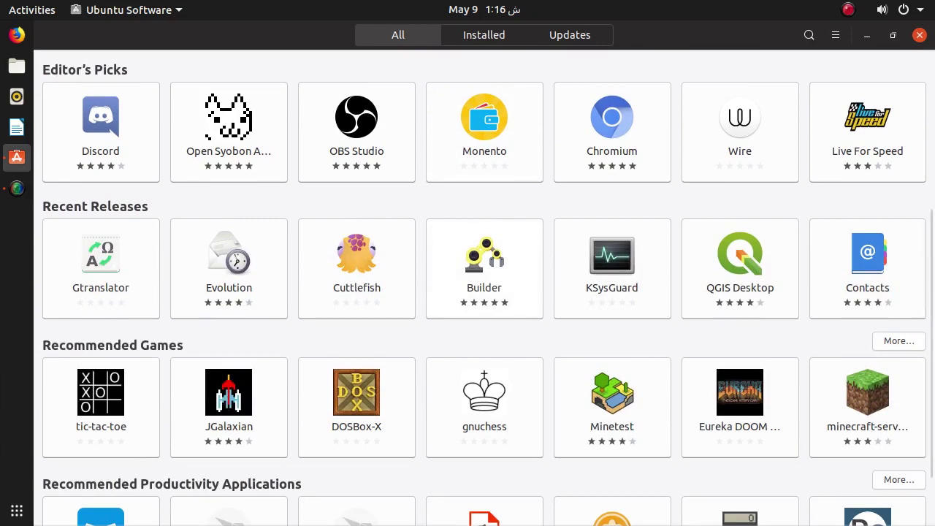
scroll(484, 287, down, 2)
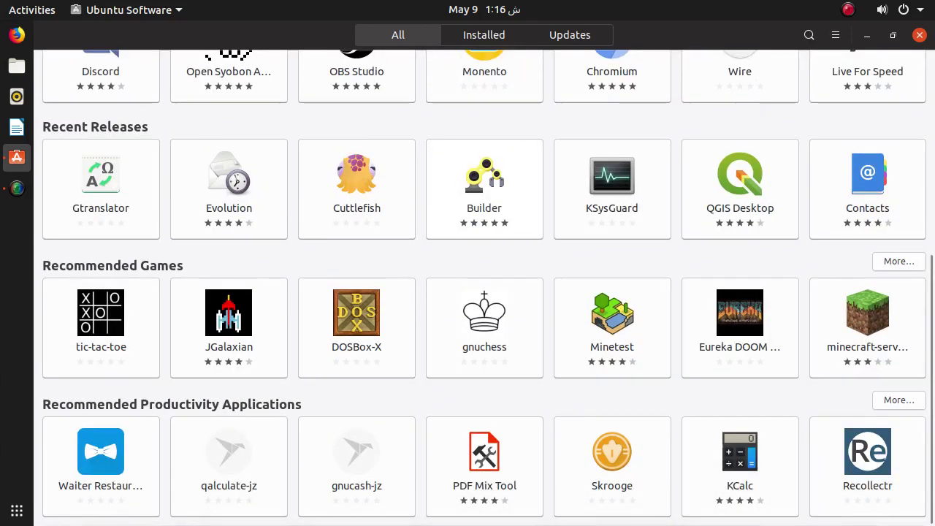
scroll(484, 288, up, 5)
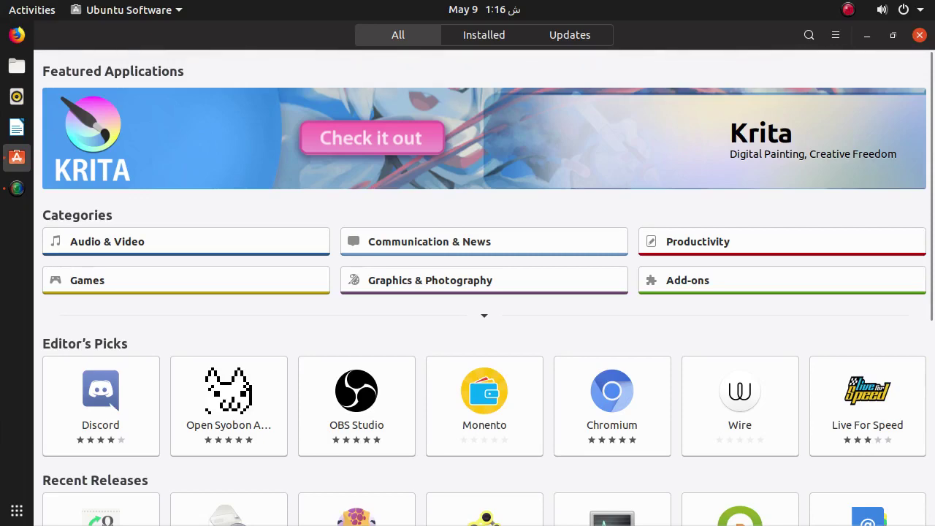
scroll(484, 288, down, 5)
scroll(485, 288, down, 2)
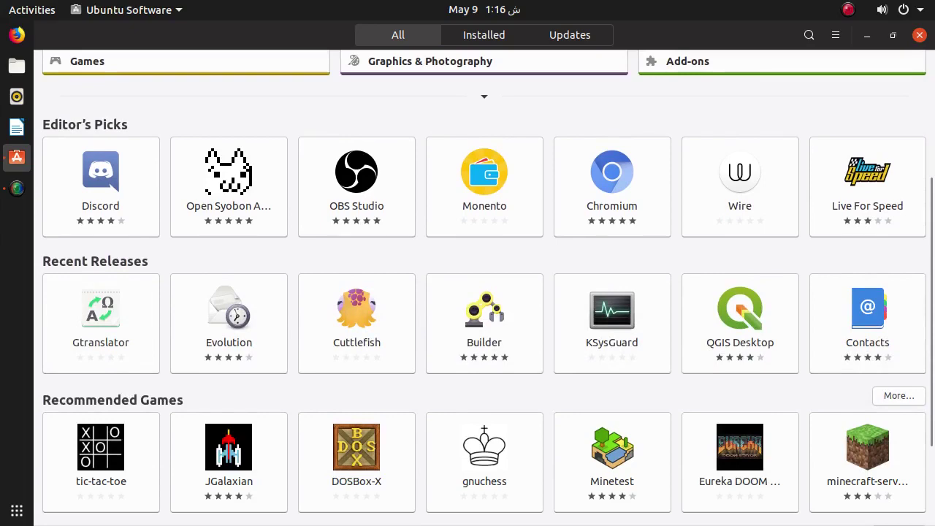
scroll(484, 288, down, 4)
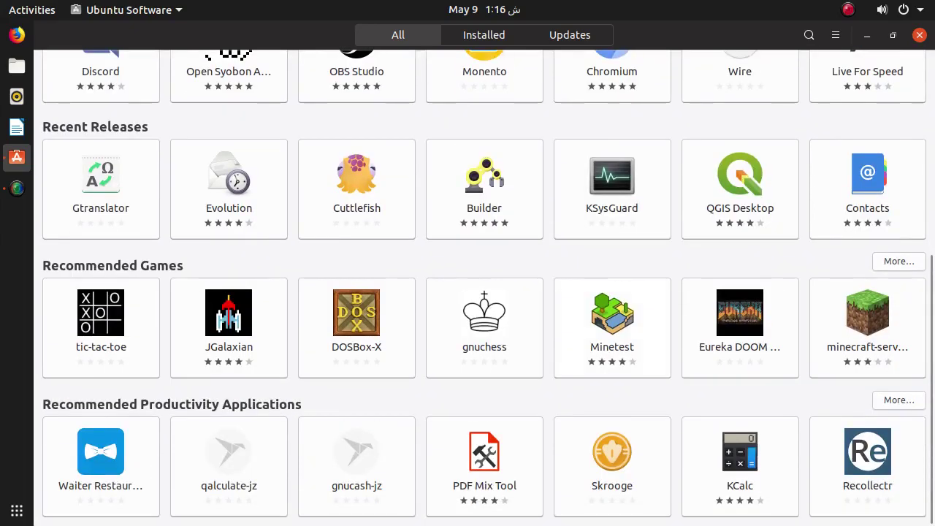
Look through the list of installed applications and check for available software updates.
scroll(484, 288, up, 10)
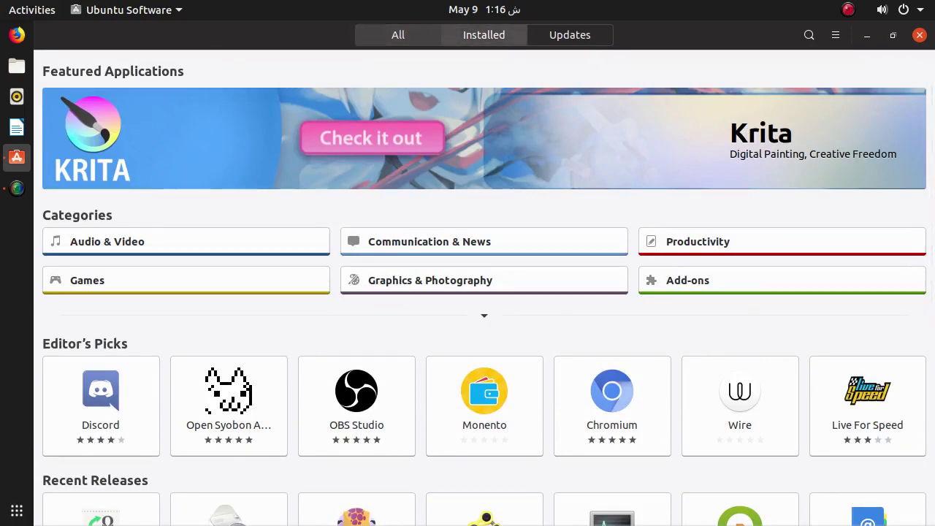
click(484, 35)
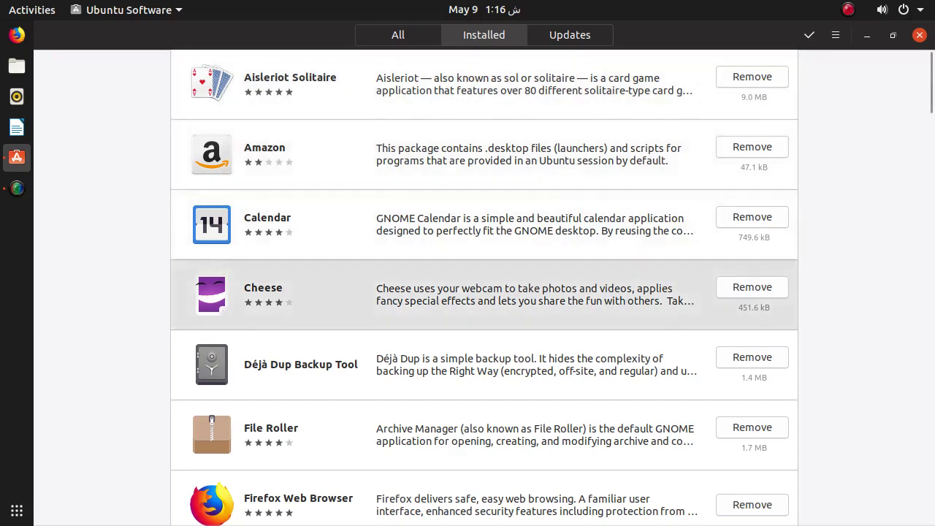
scroll(482, 294, down, 15)
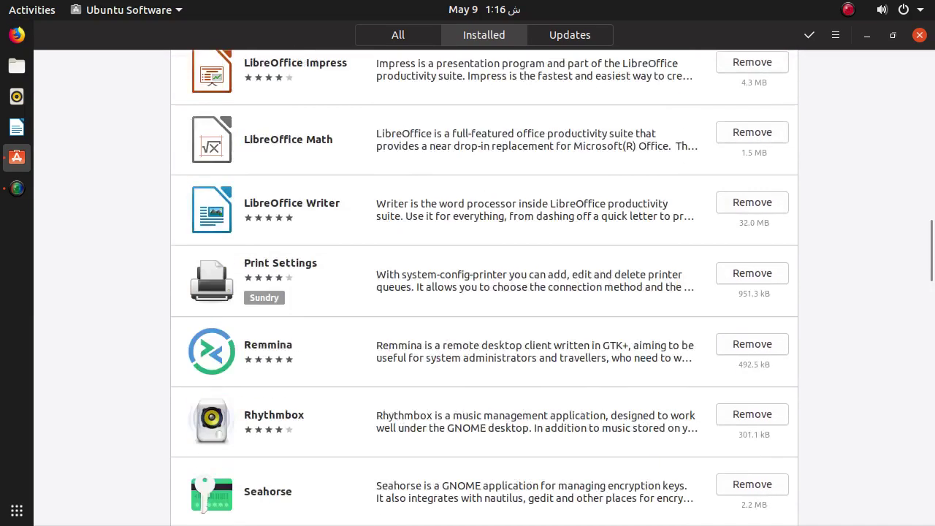
scroll(483, 285, down, 5)
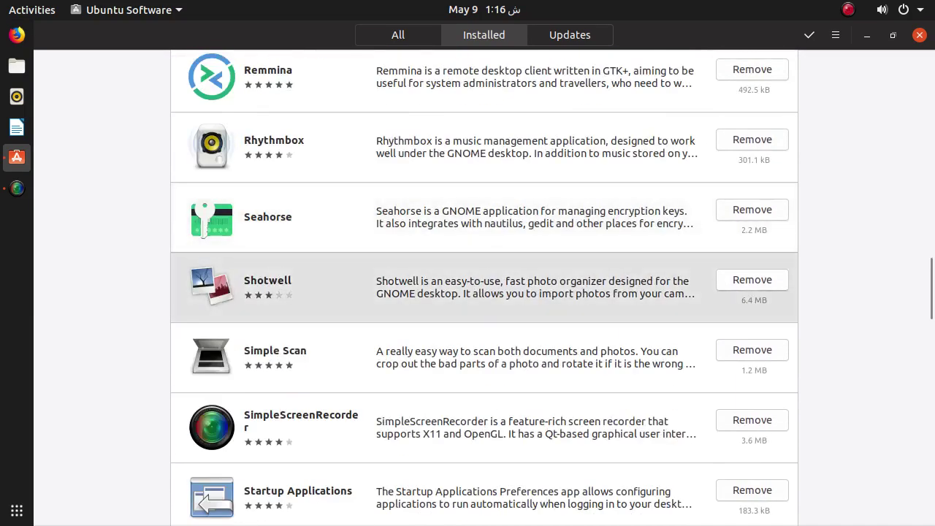
click(570, 35)
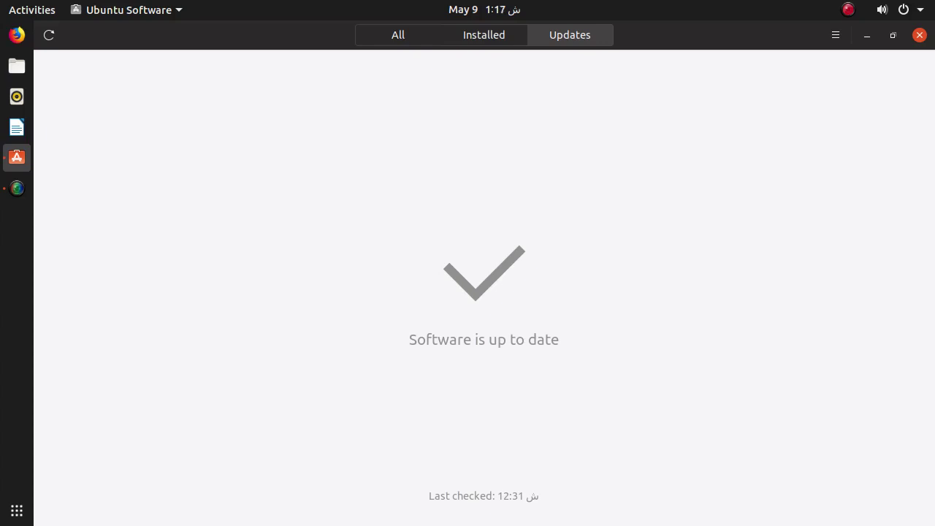
Remove the Amazon application from the installed software, confirming the removal and authenticating with the account password.
click(484, 34)
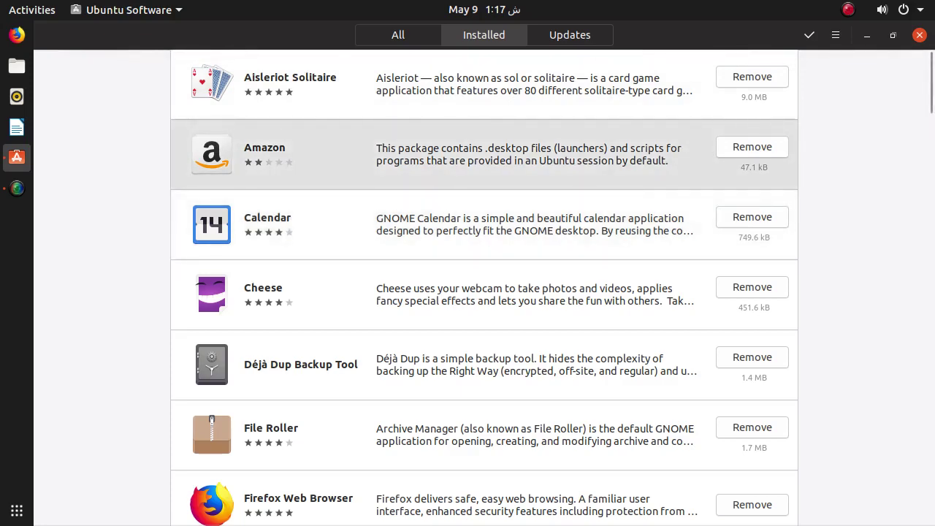
click(752, 147)
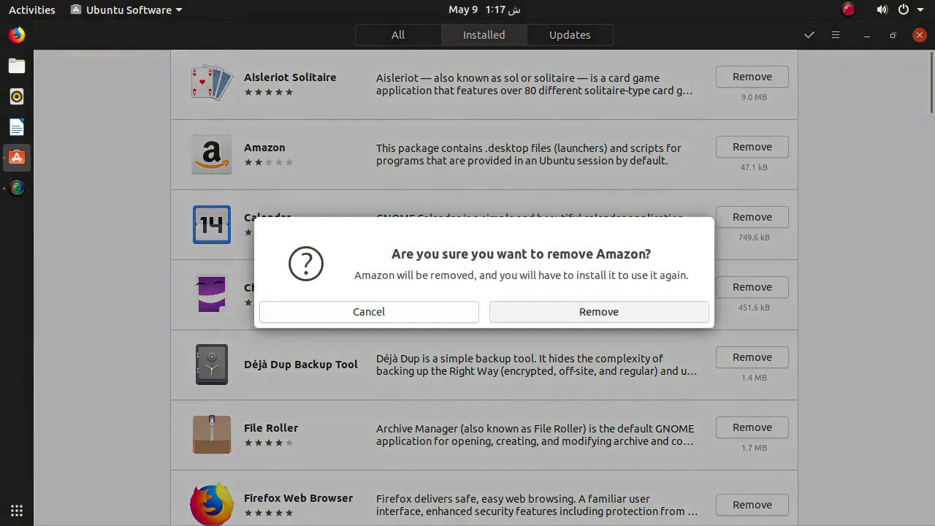
click(604, 311)
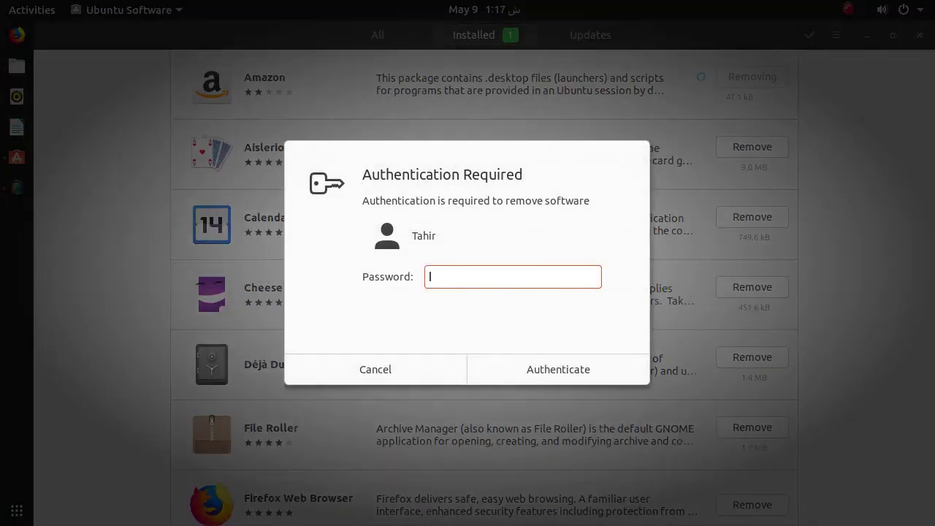
text(*****)
key(Return)
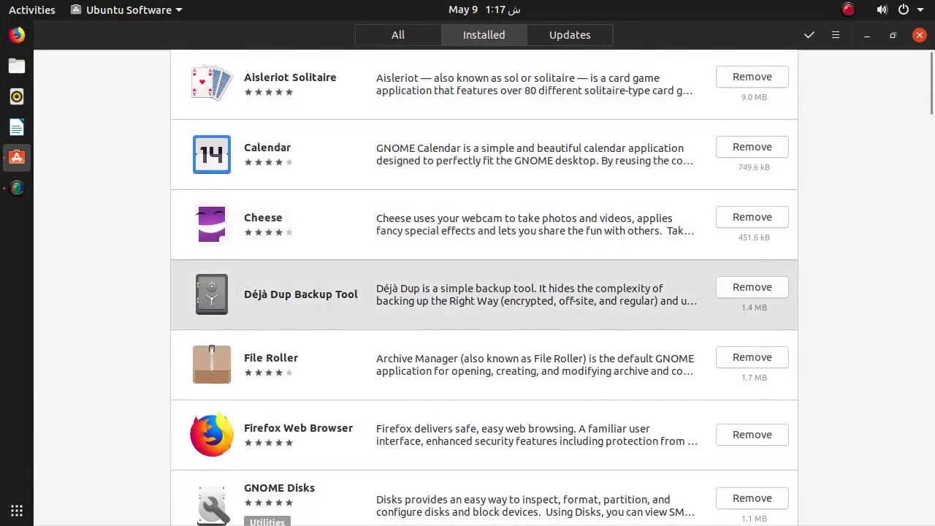
Find Thunderbird Mail among the installed applications and remove it, confirming the removal and entering the account password.
scroll(482, 278, down, 3)
scroll(482, 285, down, 13)
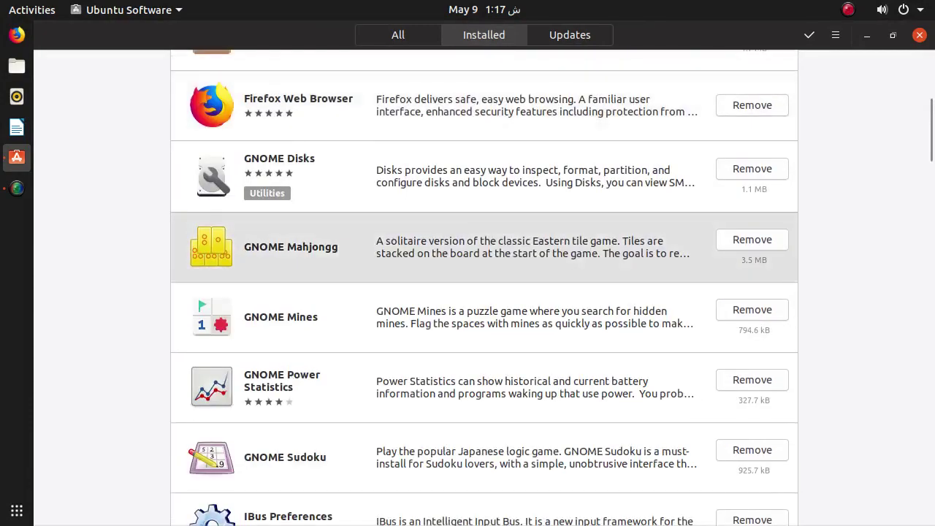
scroll(482, 219, down, 3)
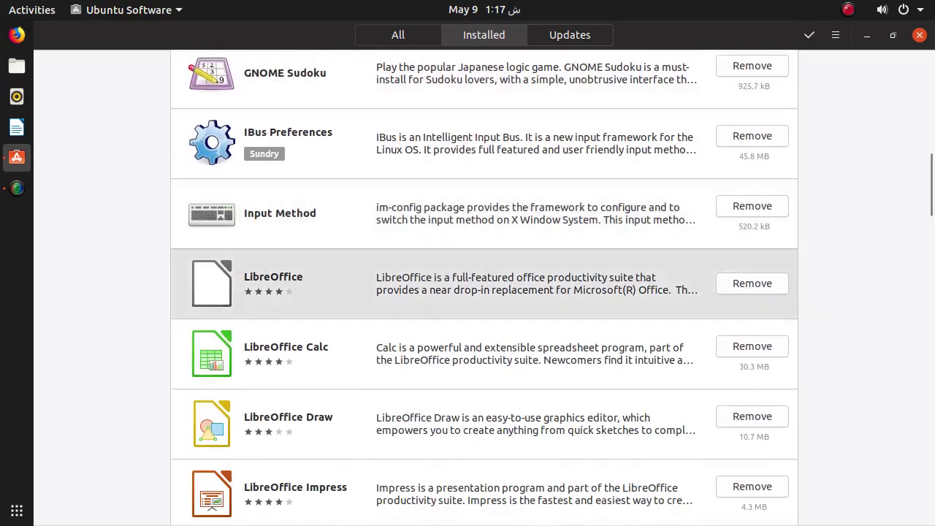
scroll(482, 300, down, 2)
scroll(483, 230, down, 5)
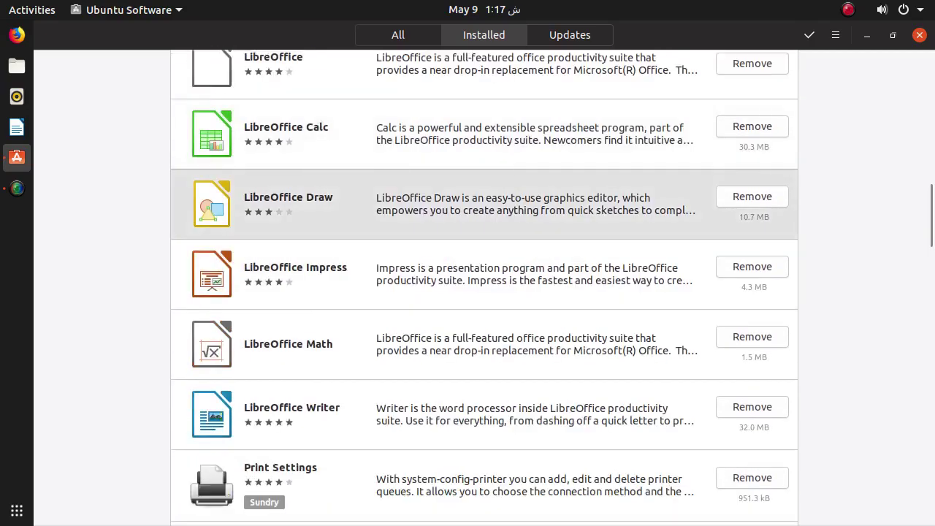
scroll(483, 219, down, 13)
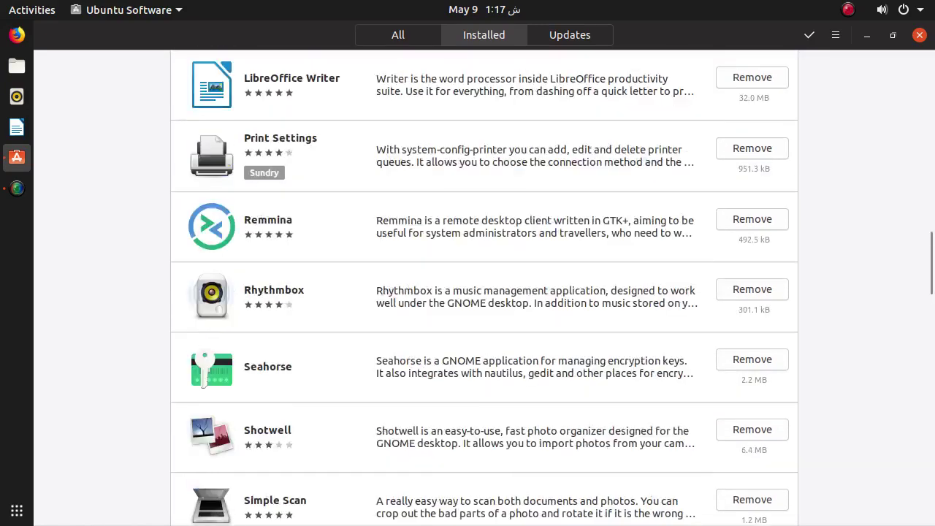
scroll(489, 303, down, 3)
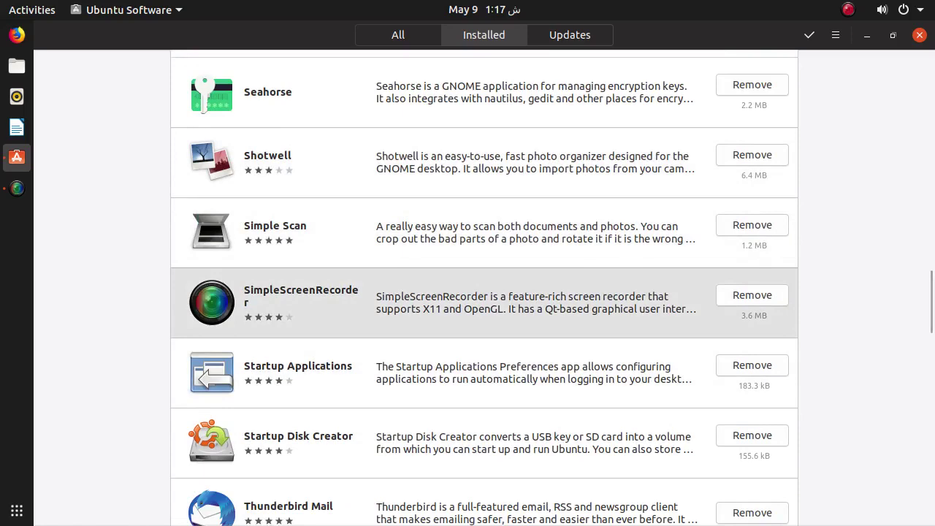
scroll(490, 303, down, 7)
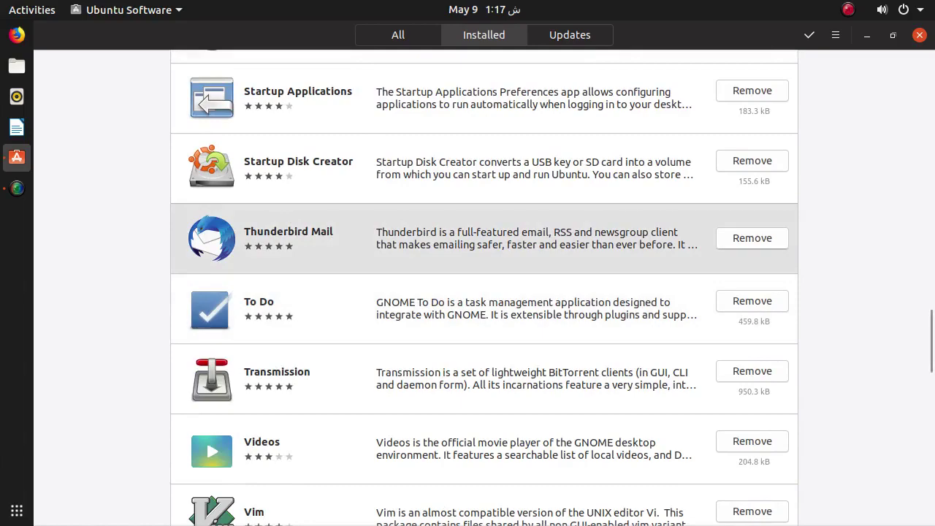
click(752, 238)
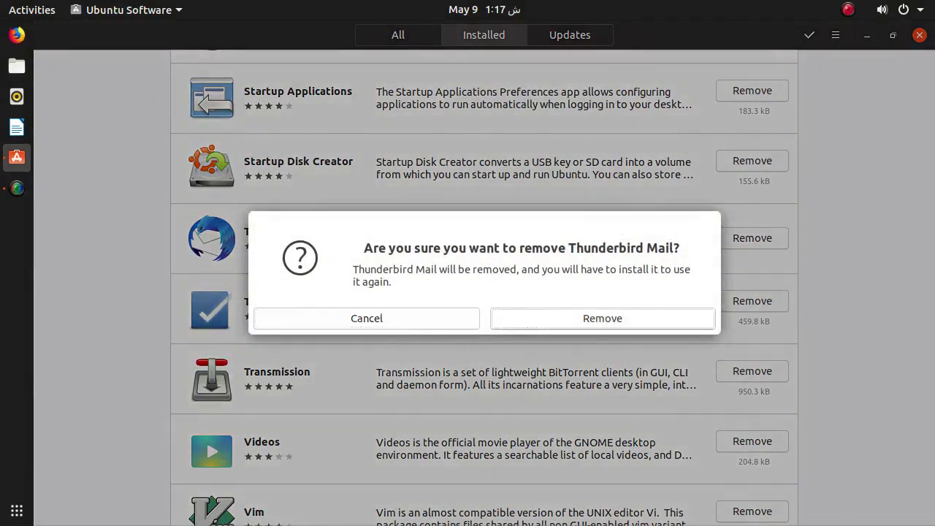
click(602, 317)
text(*****)
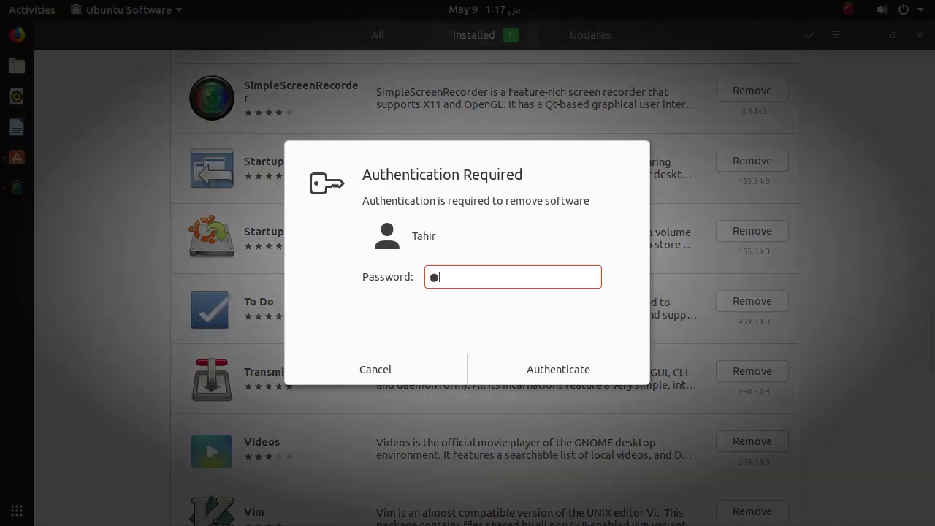
key(Return)
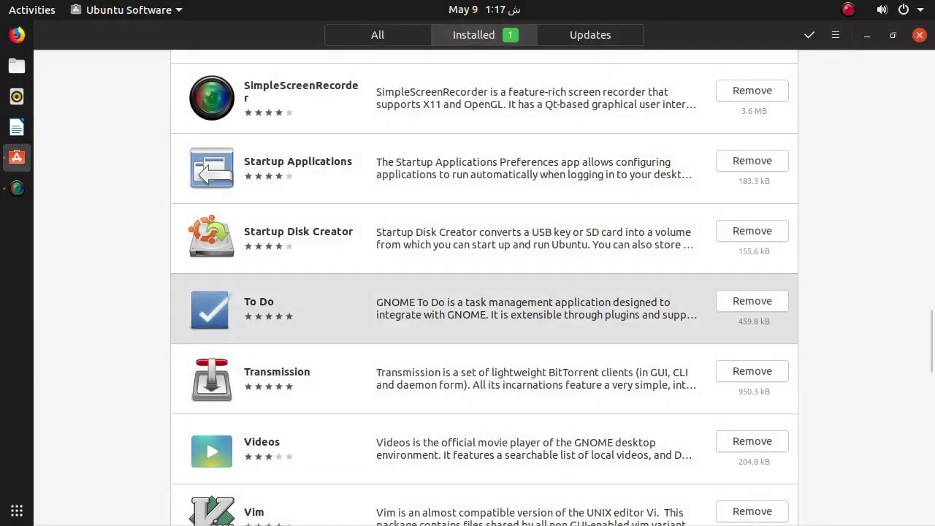
Go back to the full software catalogue, open the Audio & Video category and dismiss the error notification.
scroll(485, 292, down, 3)
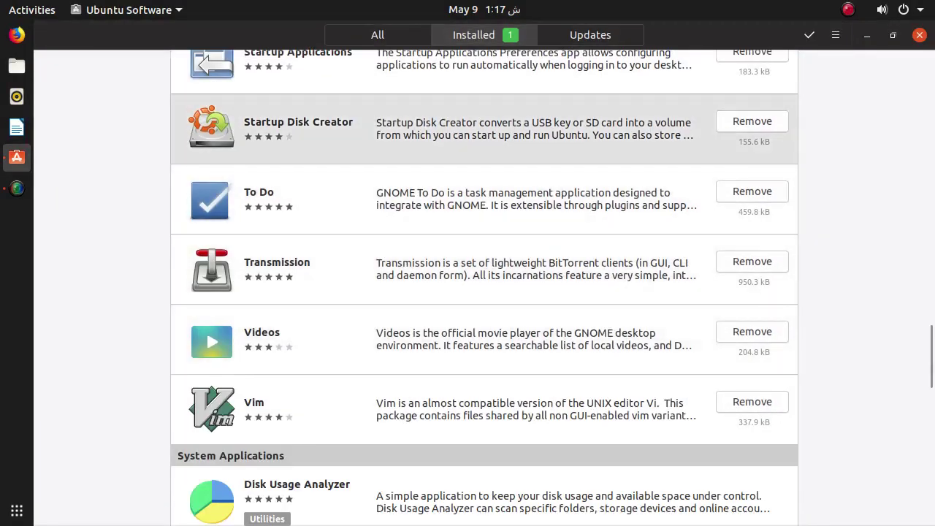
click(378, 34)
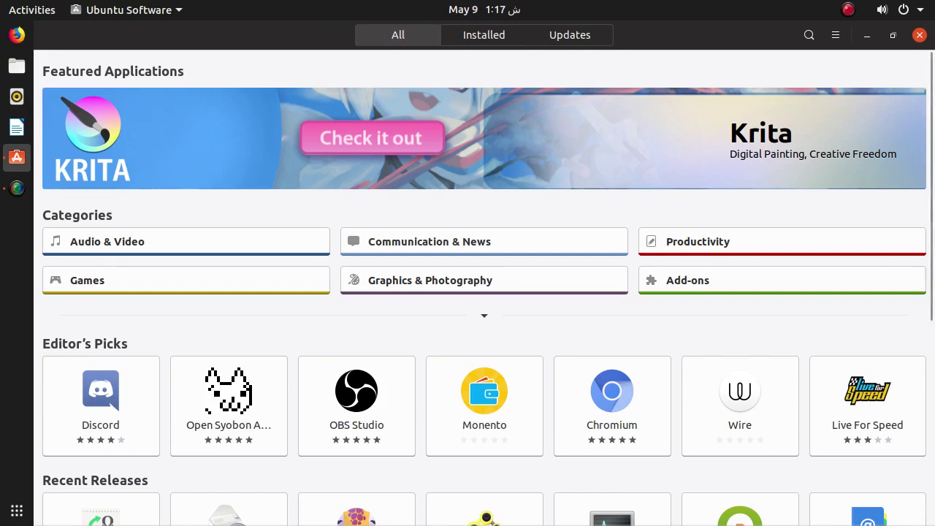
click(186, 241)
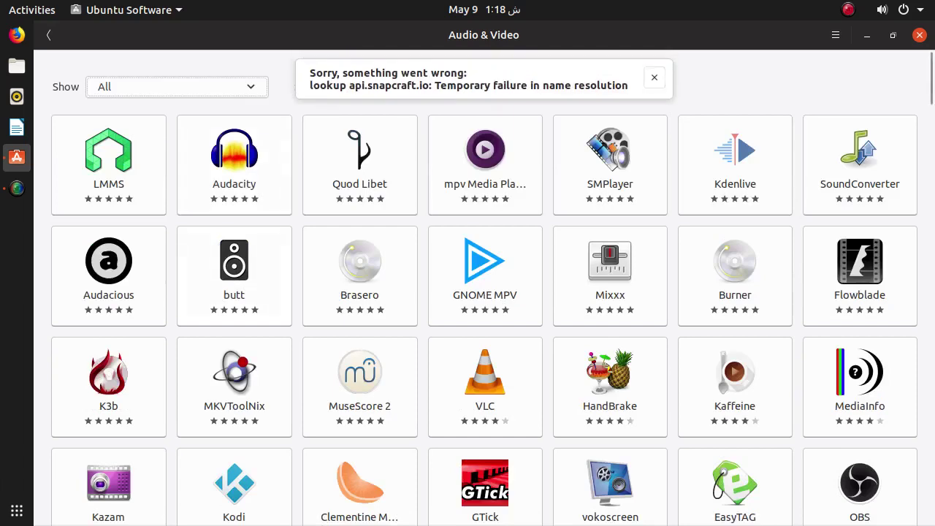
click(655, 77)
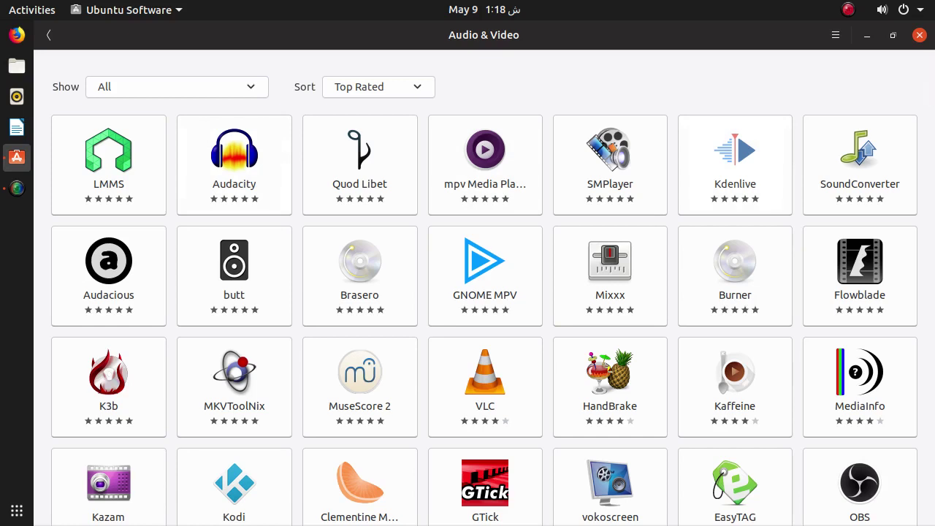
Review Kdenlive's details page, try to install it by authenticating with the account password, and dismiss the notification.
click(735, 165)
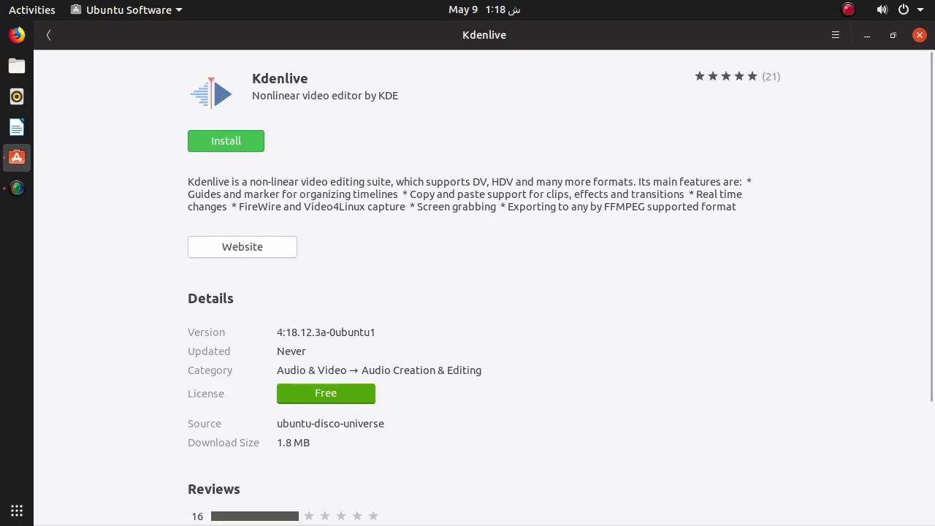
scroll(467, 292, down, 4)
scroll(467, 293, up, 4)
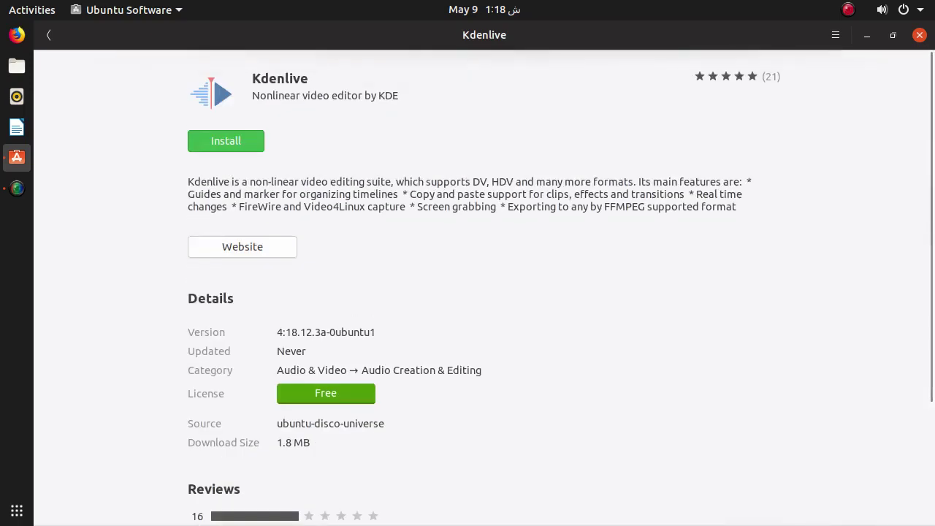
click(226, 140)
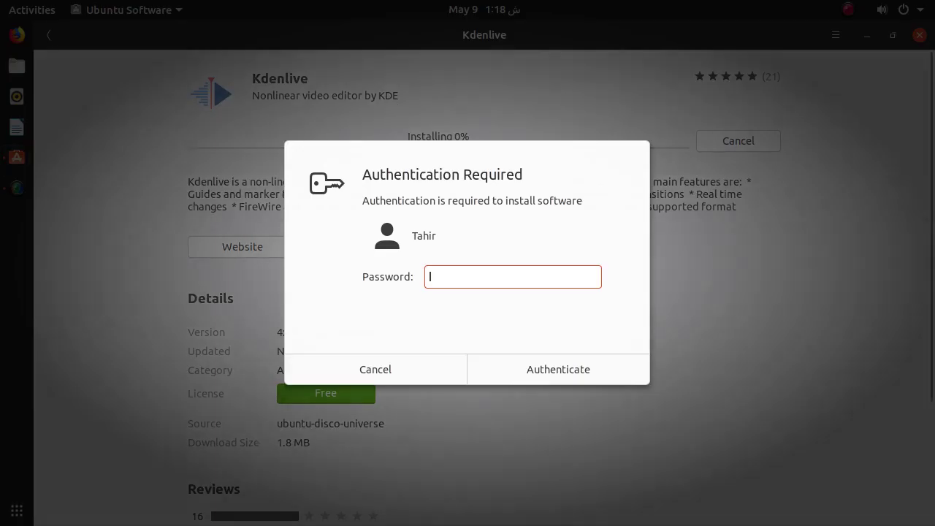
text(*****)
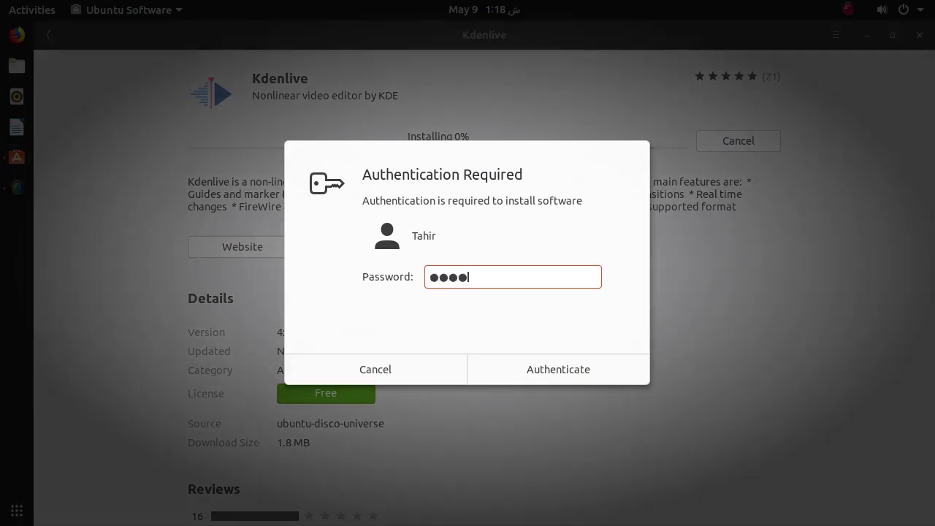
key(Return)
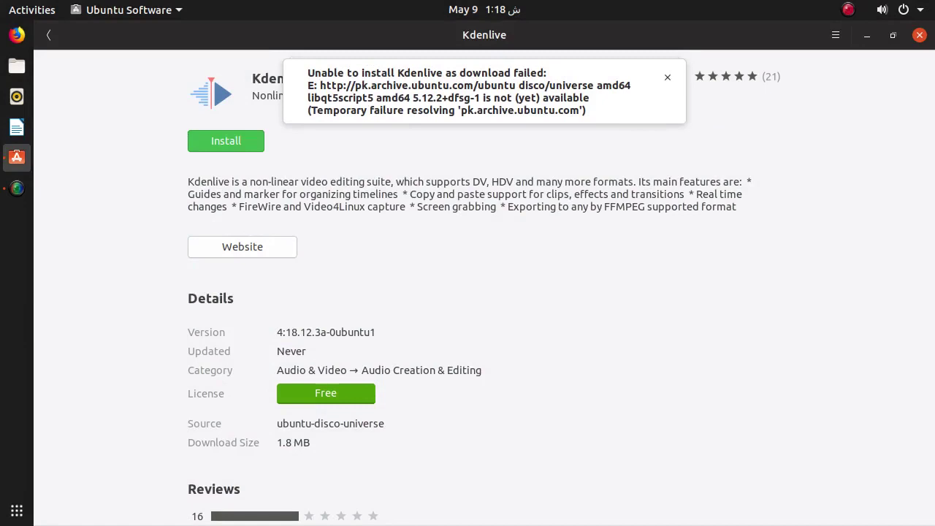
click(667, 77)
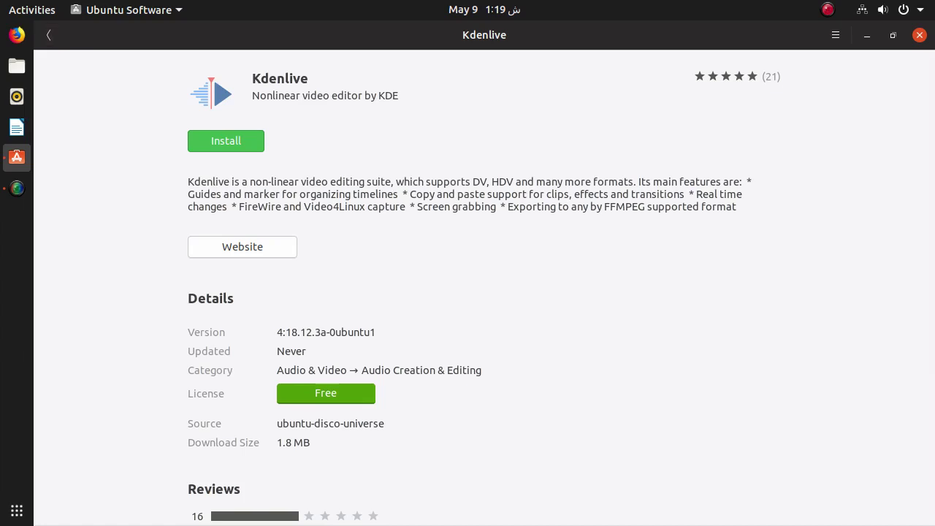
Return from Kdenlive to the Audio & Video category and browse its top-rated applications.
click(48, 35)
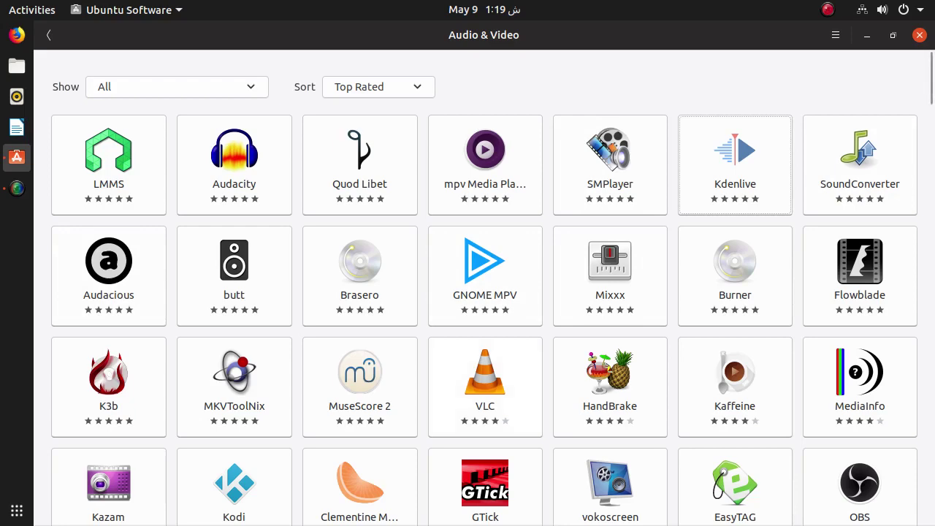
scroll(485, 293, down, 1)
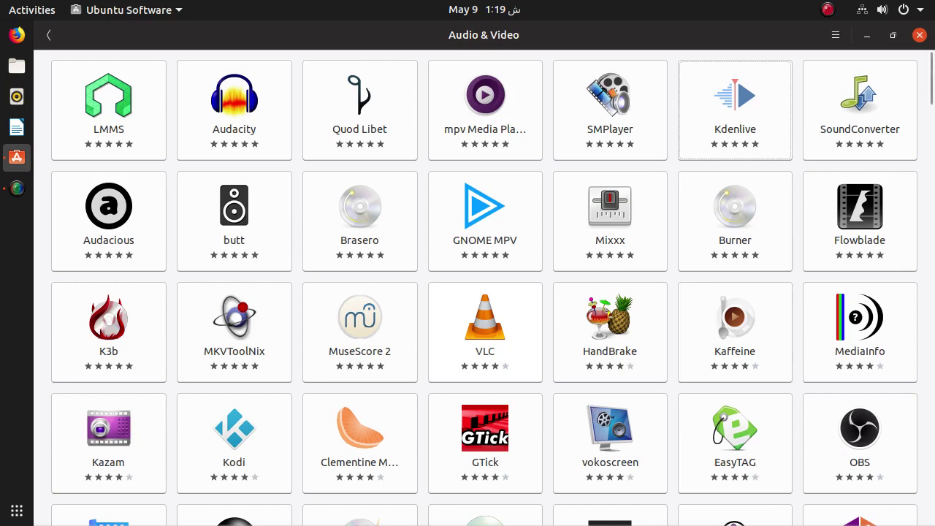
scroll(483, 285, down, 1)
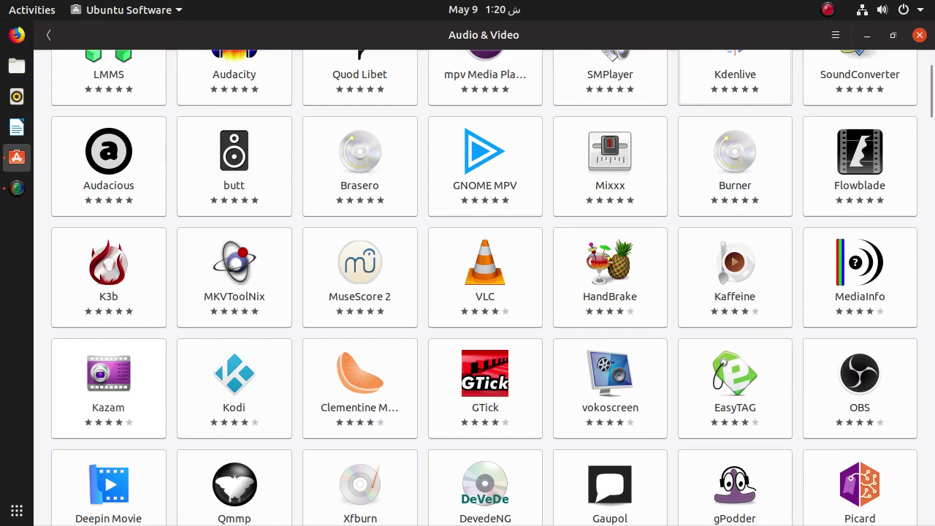
scroll(484, 285, down, 3)
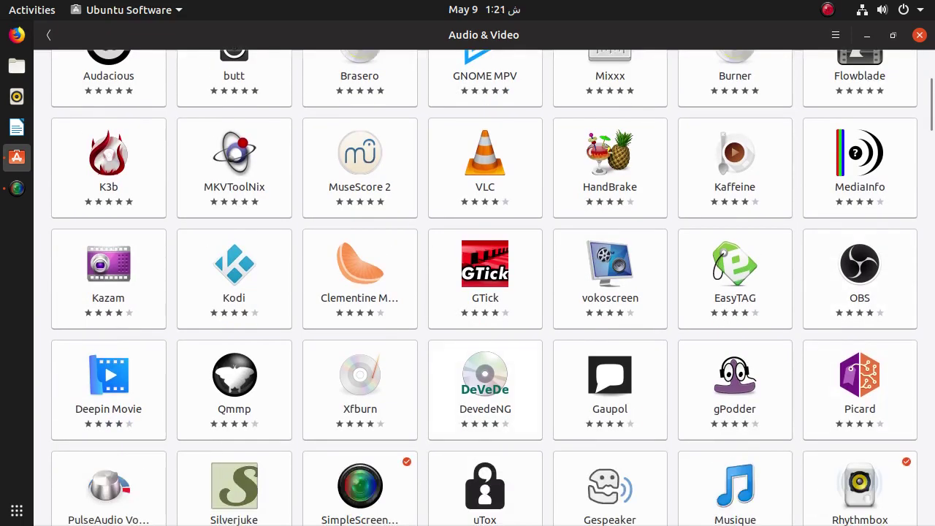
scroll(484, 285, down, 2)
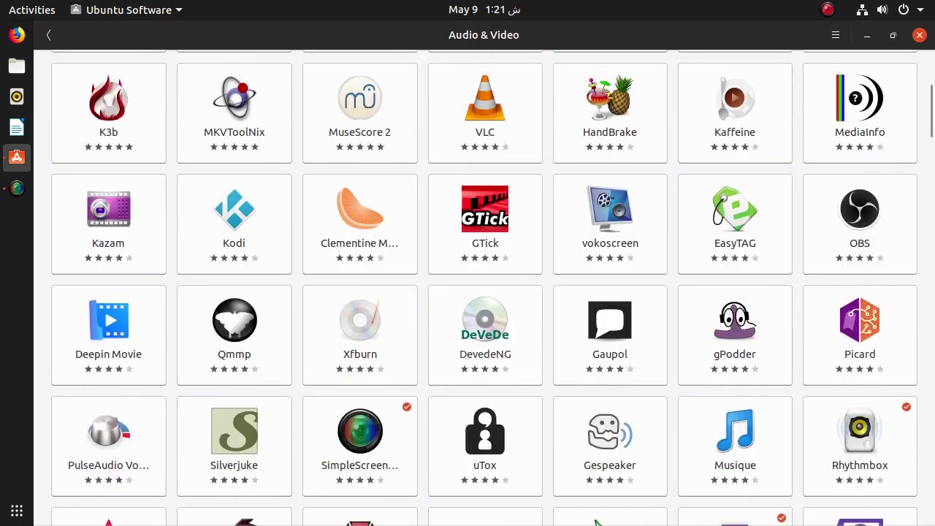
scroll(484, 285, down, 3)
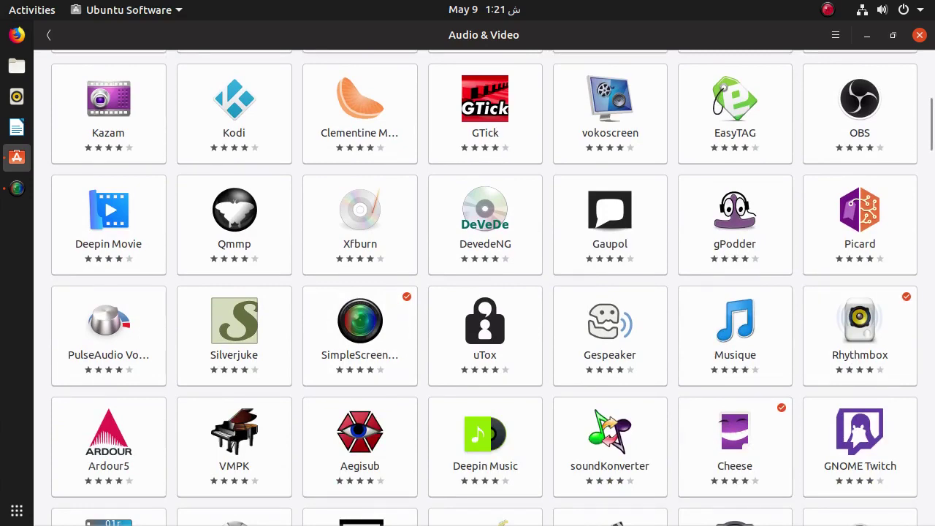
scroll(482, 285, down, 5)
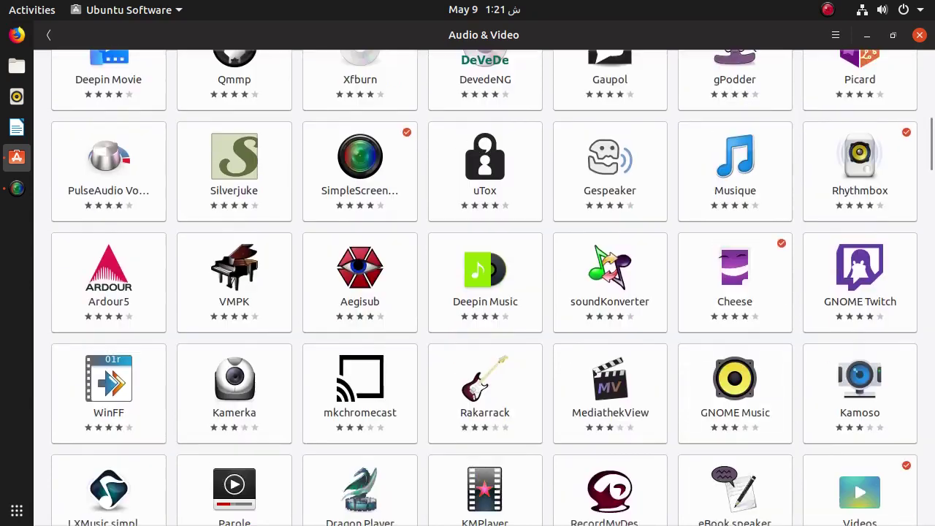
Browse the lower-rated and unrated applications in the Audio & Video category.
scroll(482, 285, down, 3)
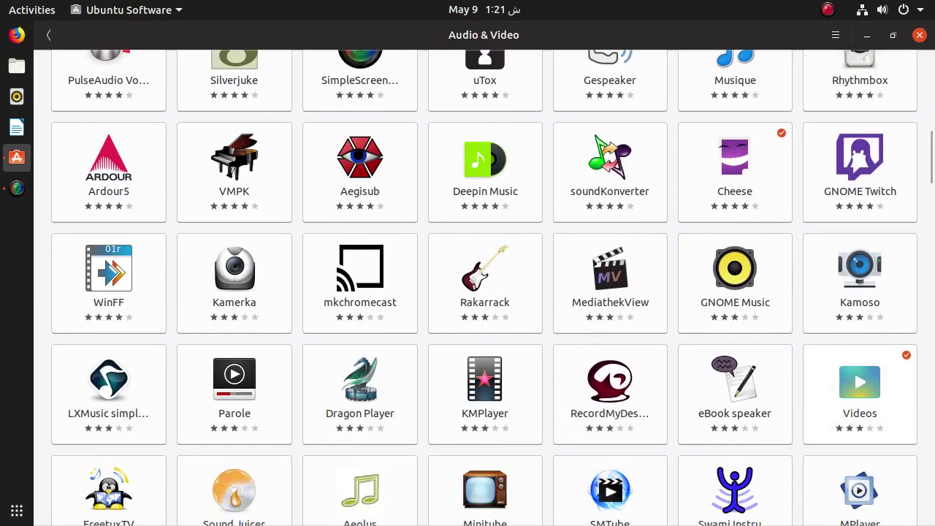
scroll(483, 285, down, 7)
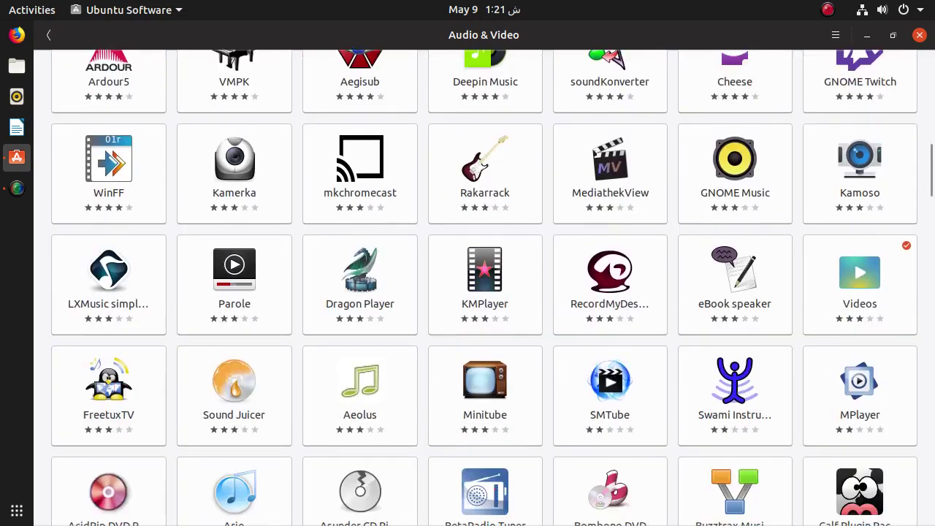
scroll(482, 285, down, 5)
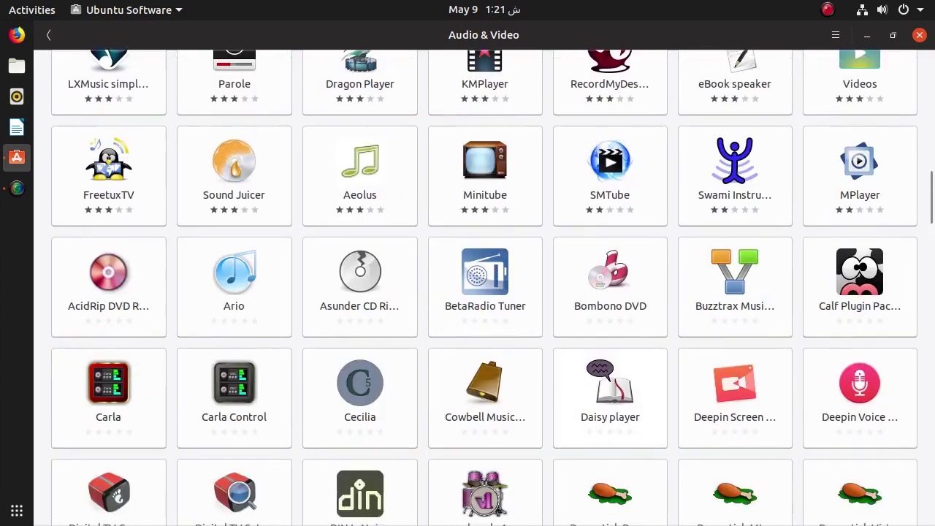
scroll(482, 285, down, 7)
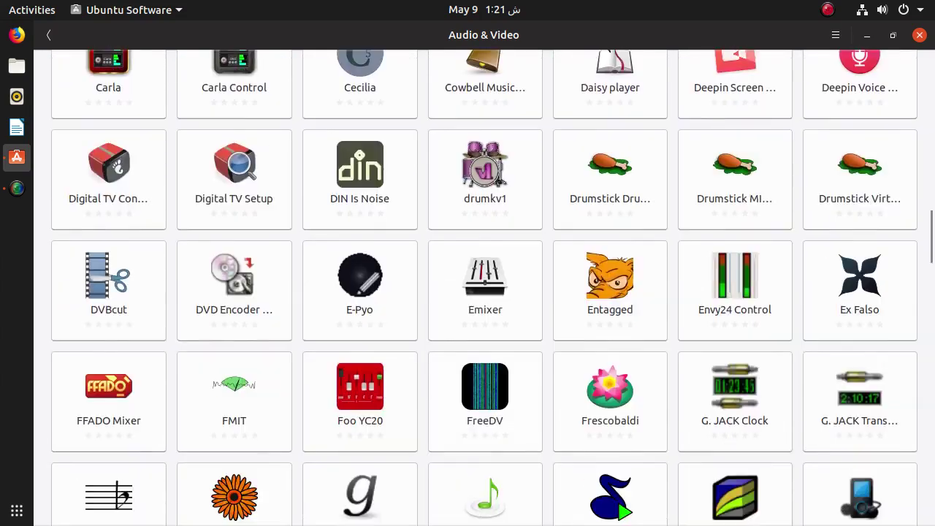
scroll(482, 285, up, 12)
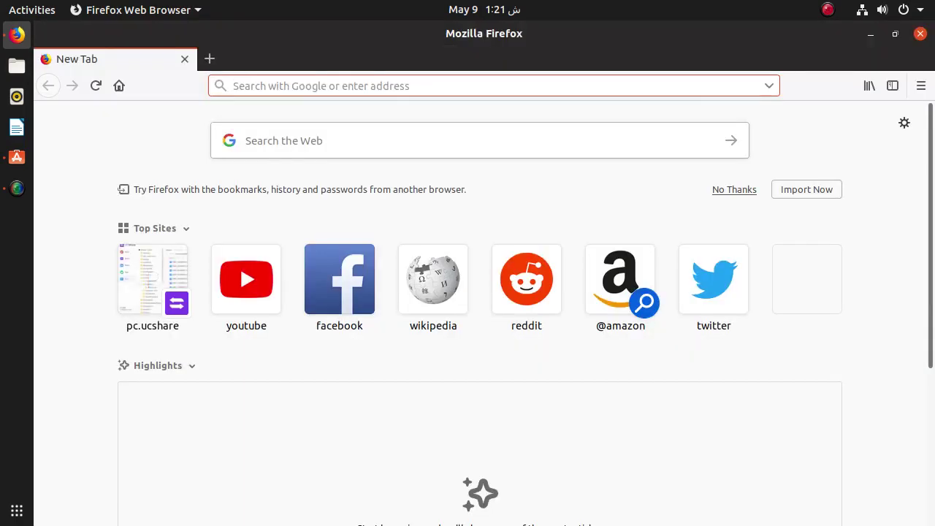
Switch to Firefox, open YouTube, search for desitechi, view the DesiTechi channel's uploaded videos and minimize the browser.
click(246, 279)
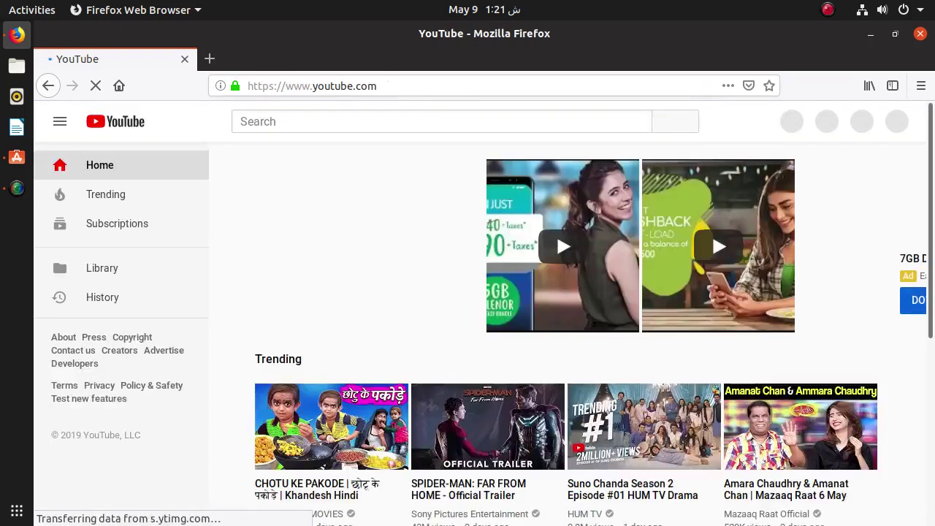
text(desitechi)
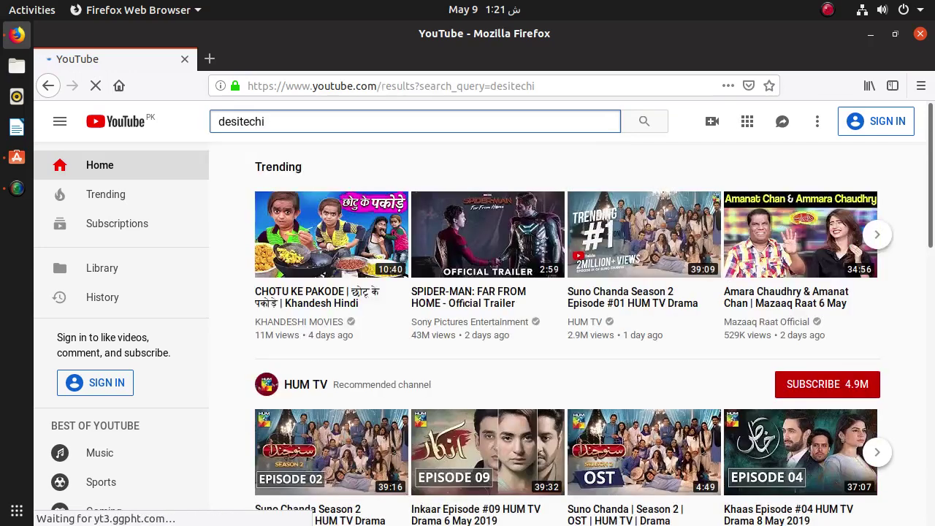
click(319, 261)
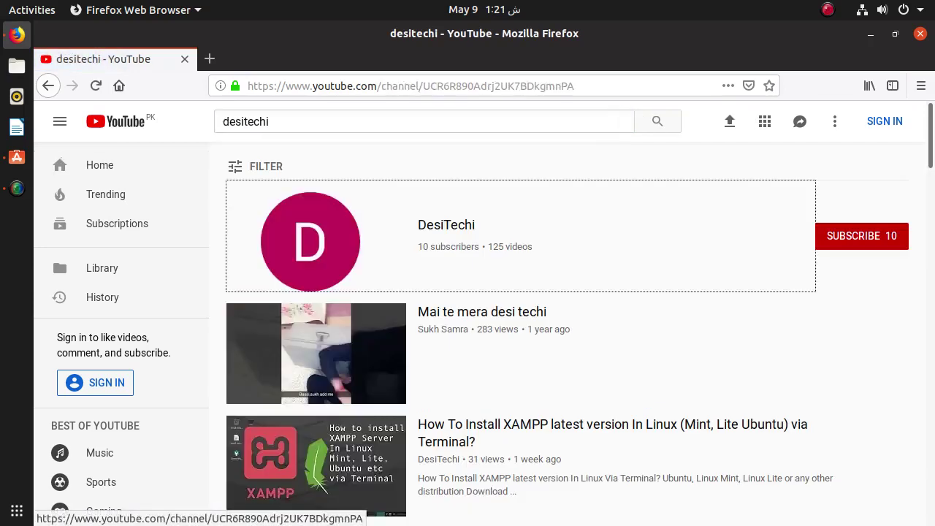
click(404, 229)
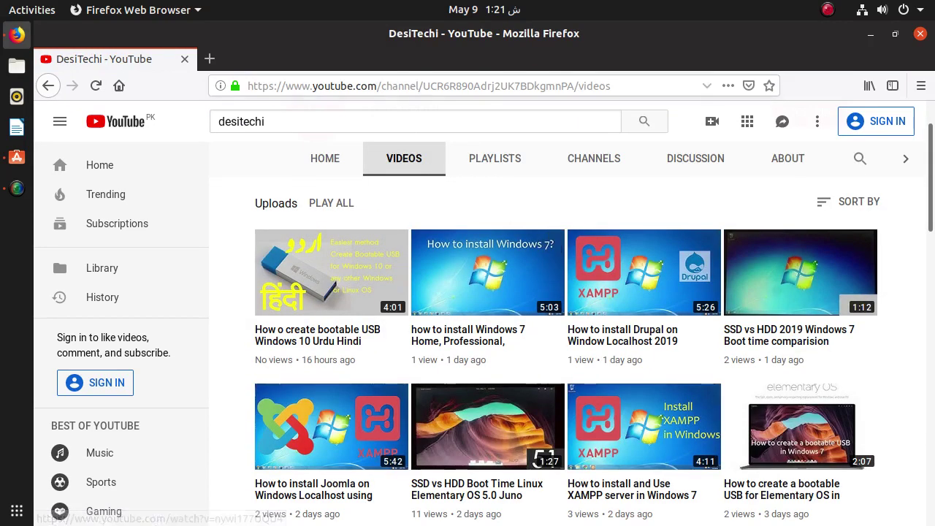
click(871, 34)
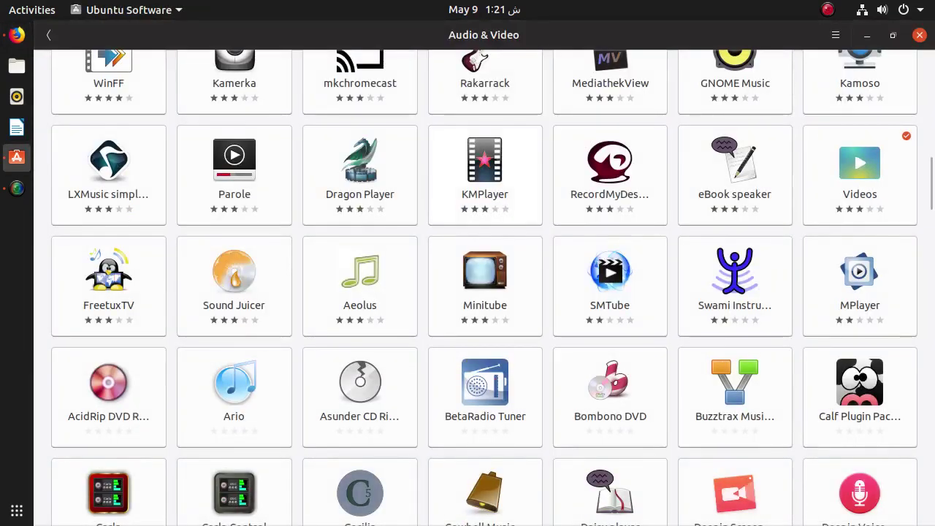
Open VLC's details page from the Audio & Video category, try to install VLC and dismiss the notification.
scroll(735, 110, up, 10)
scroll(735, 110, up, 1)
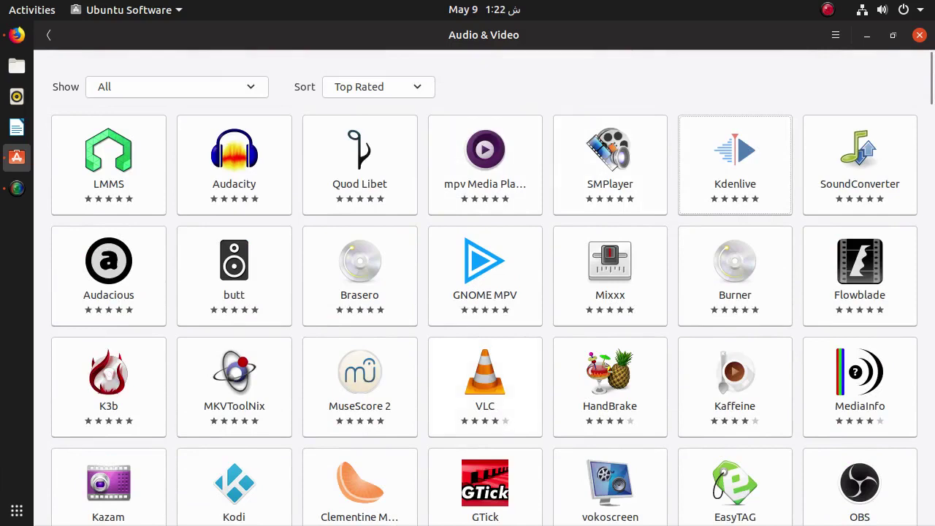
click(485, 388)
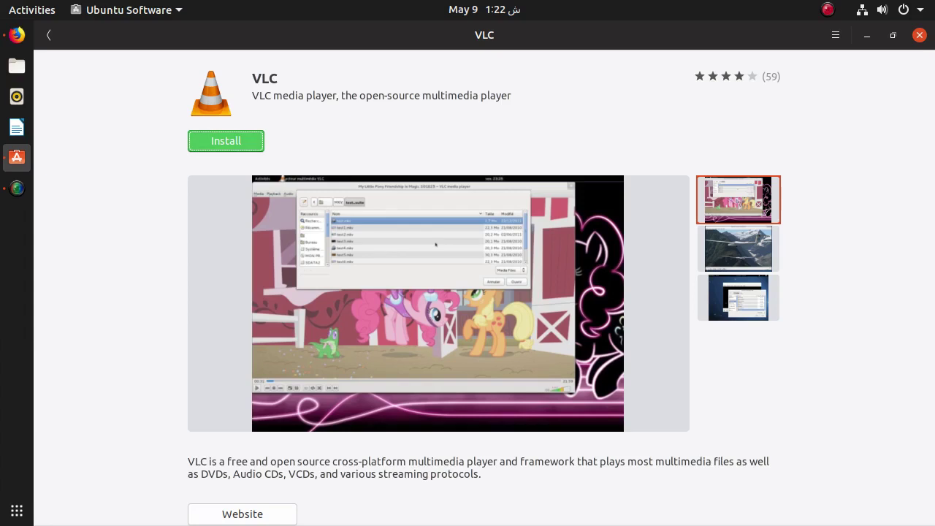
click(226, 141)
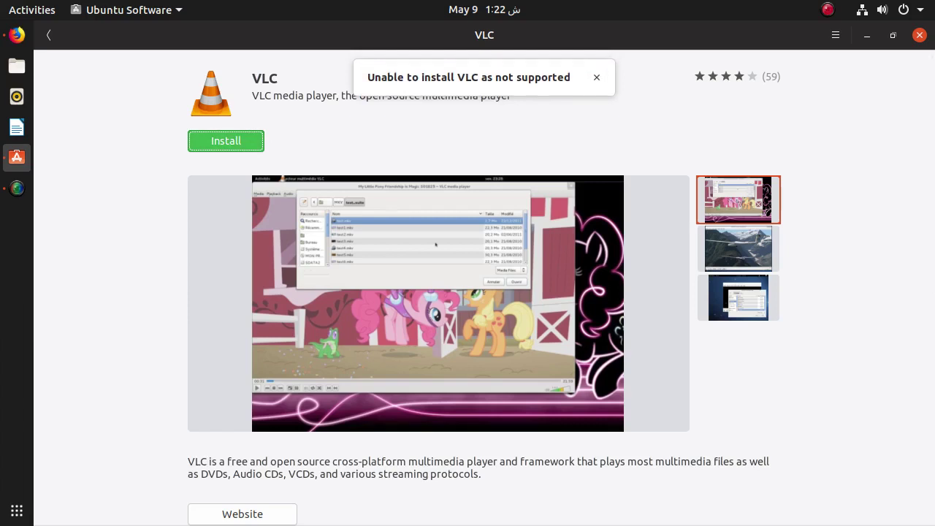
click(597, 77)
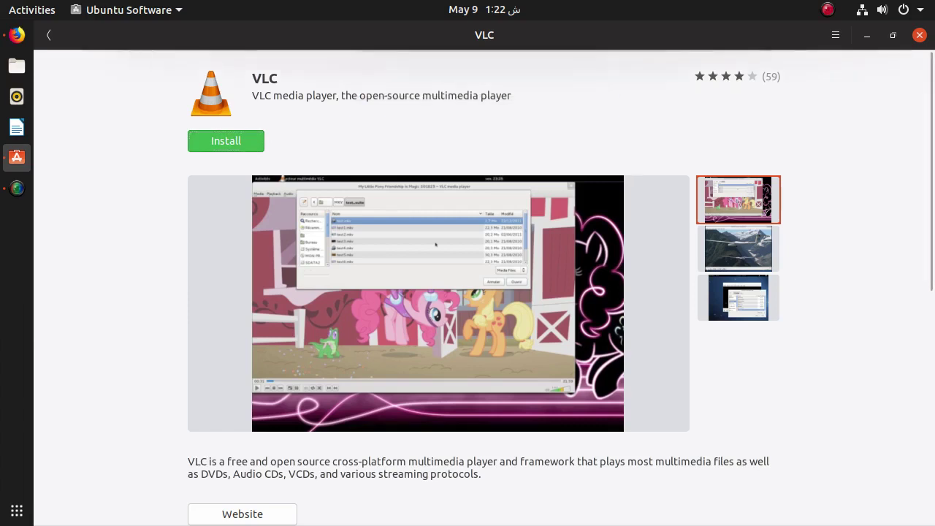
Return to the Audio & Video category, reopen VLC's details page and install VLC.
click(48, 34)
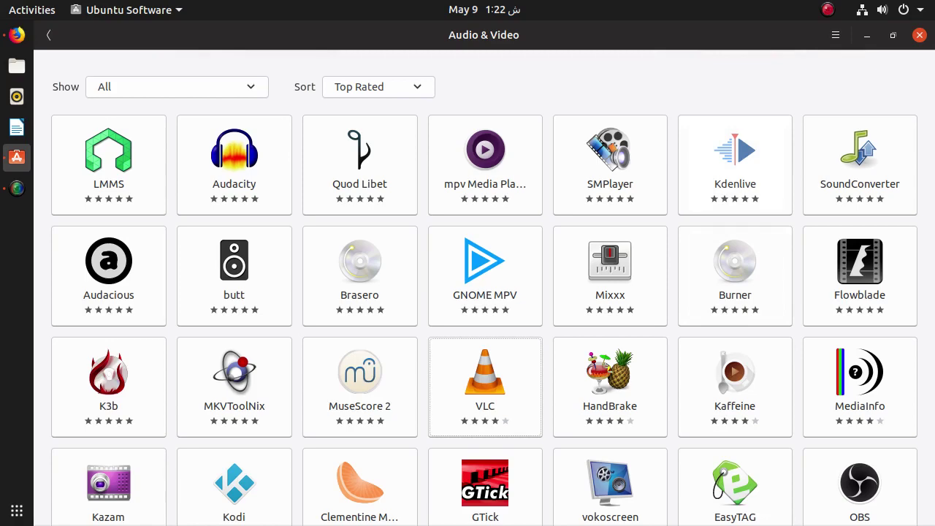
scroll(484, 292, down, 3)
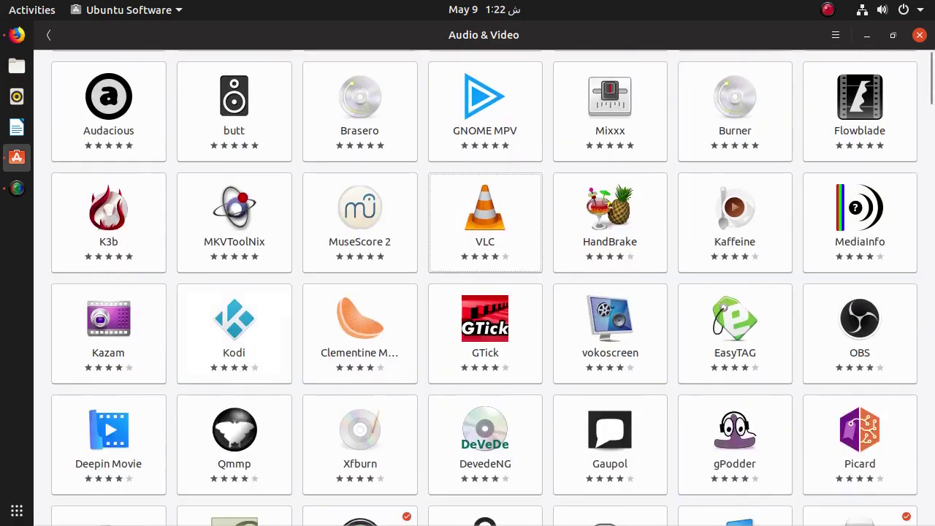
click(485, 222)
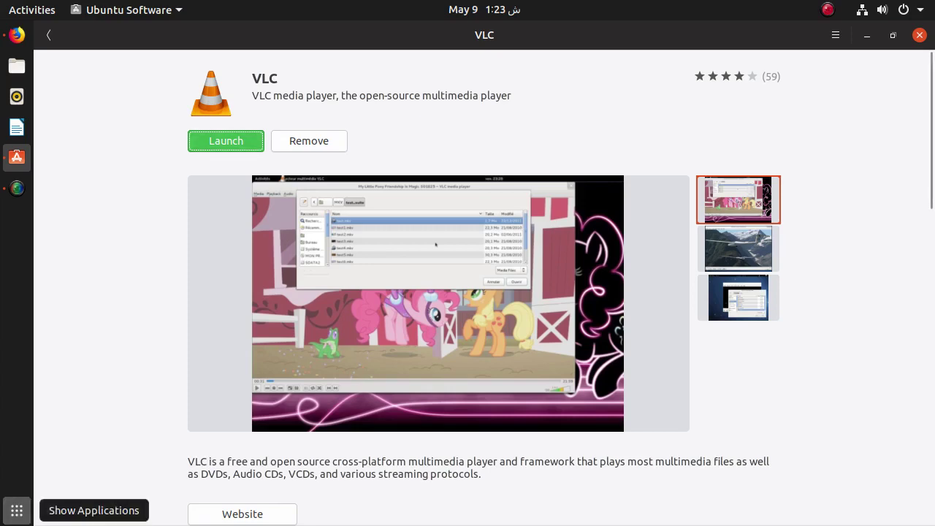
Search the installed applications for vlc, launch VLC media player and close its window.
click(17, 510)
text(c)
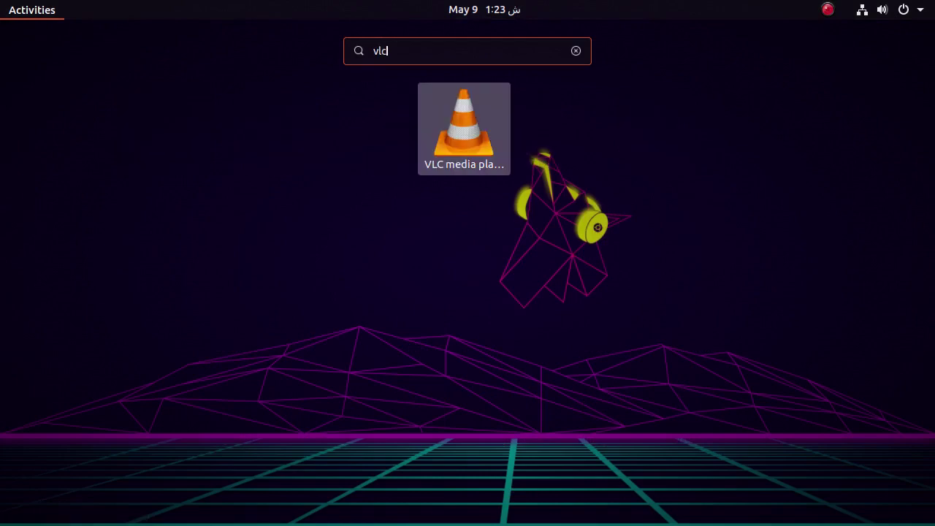
key(Return)
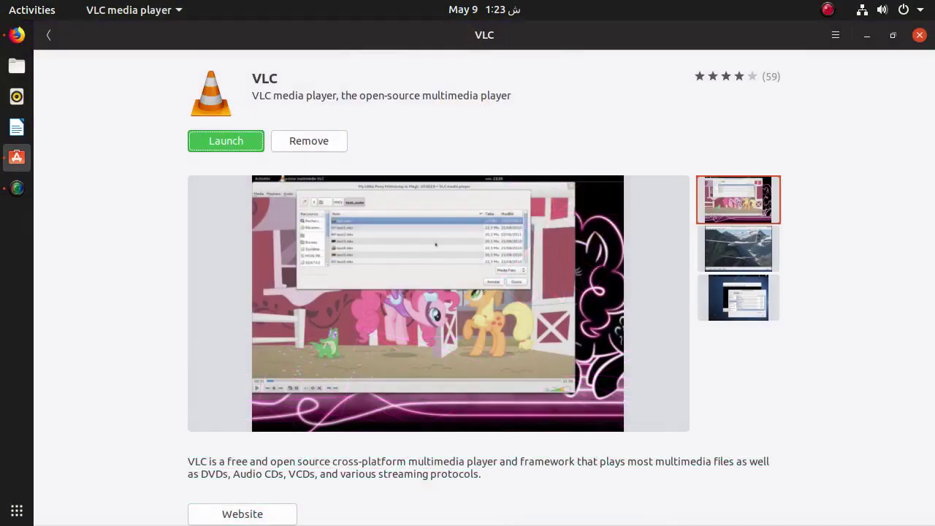
key(Return)
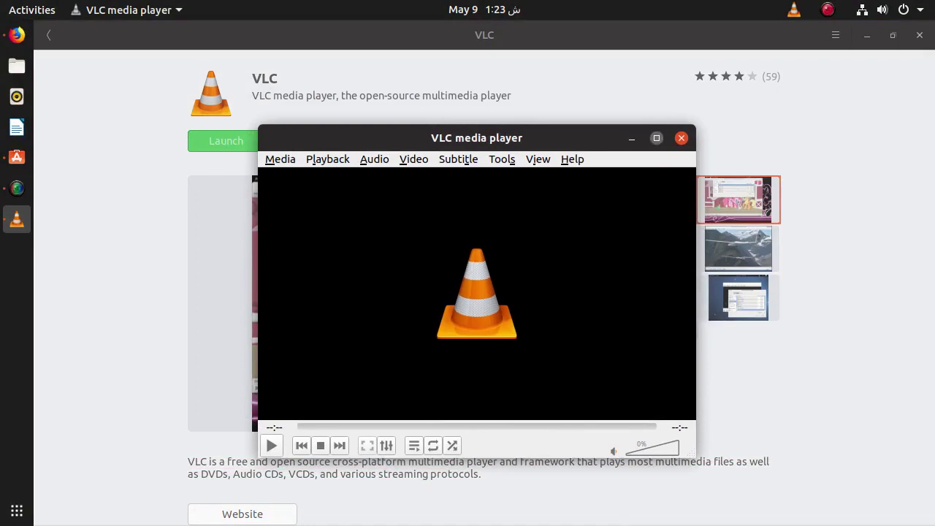
click(681, 137)
Go back to the Audio & Video category, open vokoscreen's details page and install vokoscreen.
click(49, 35)
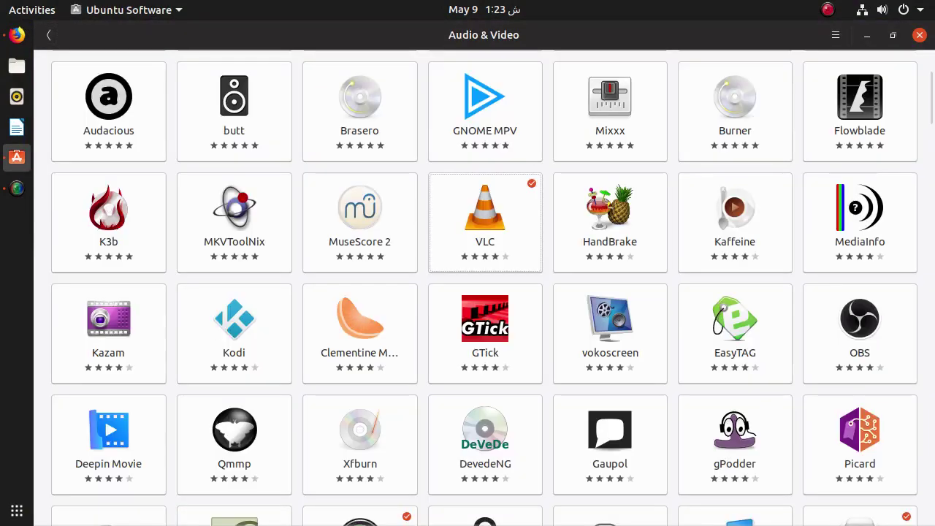
scroll(484, 288, up, 3)
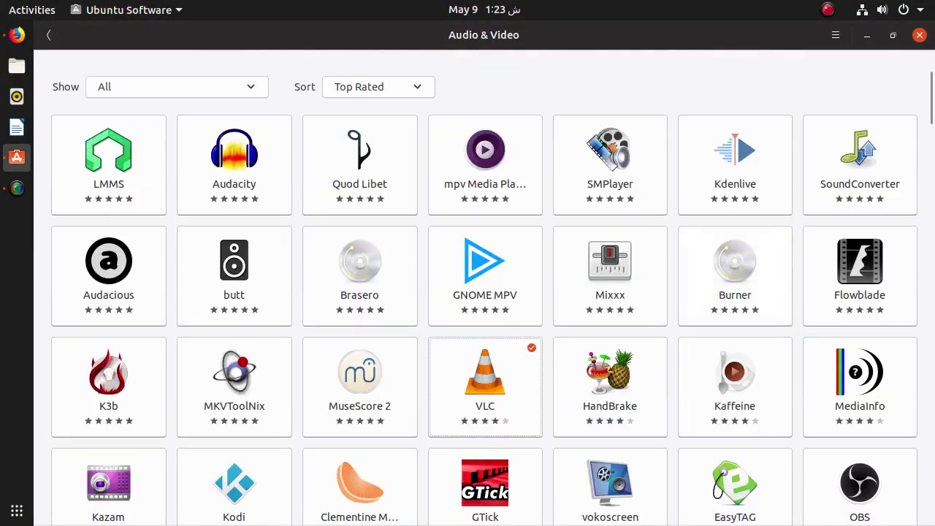
scroll(484, 288, down, 4)
click(610, 390)
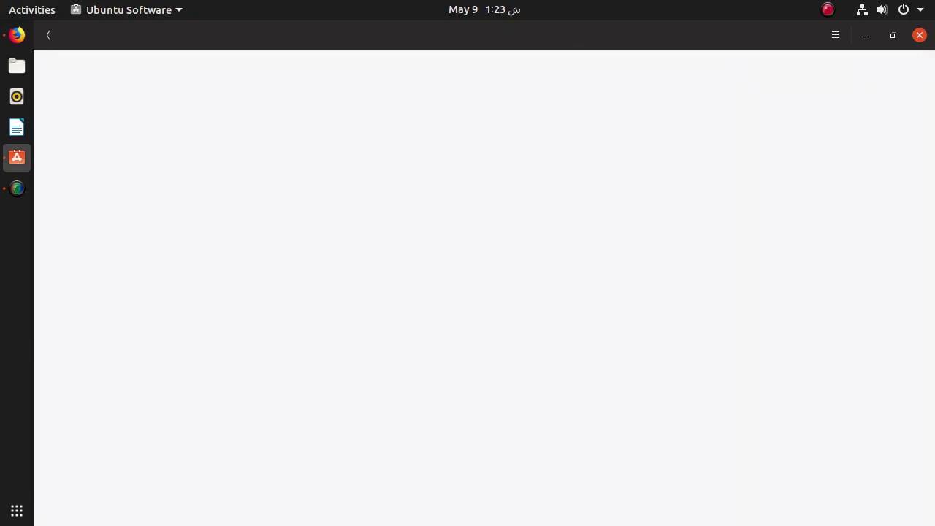
click(225, 141)
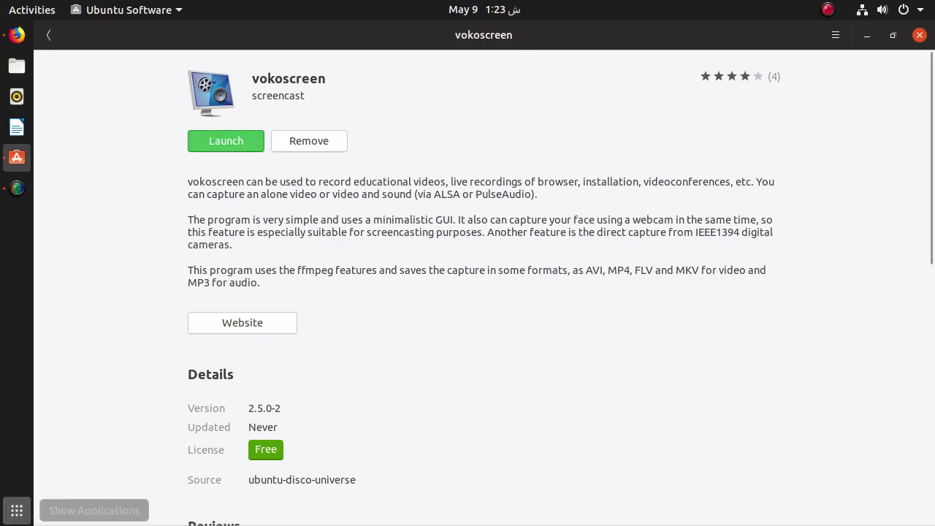
Search the installed applications for voko and launch vokoscreen.
click(17, 510)
click(548, 212)
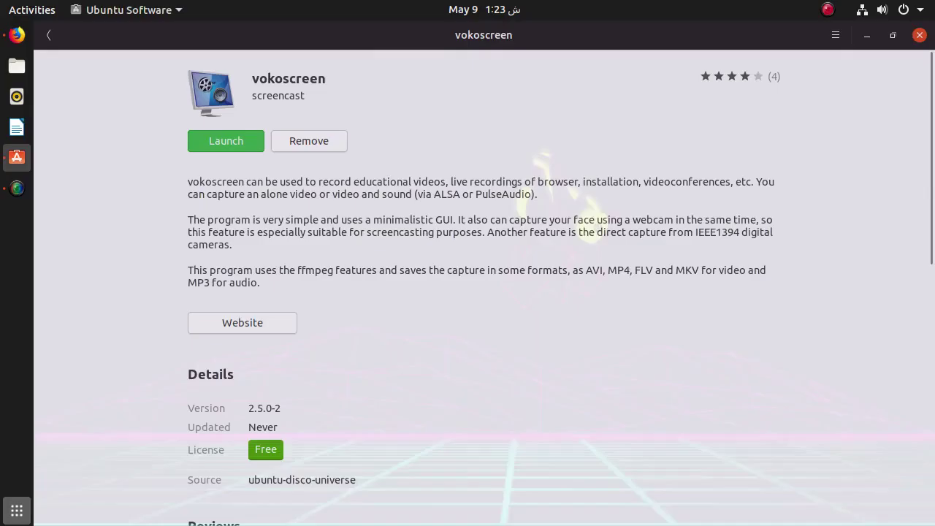
click(17, 510)
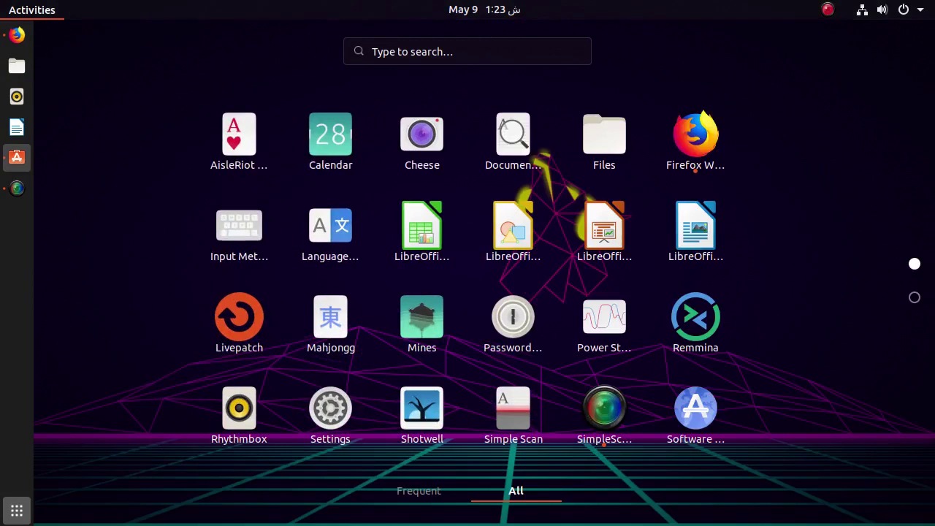
text(vokop)
key(BackSpace)
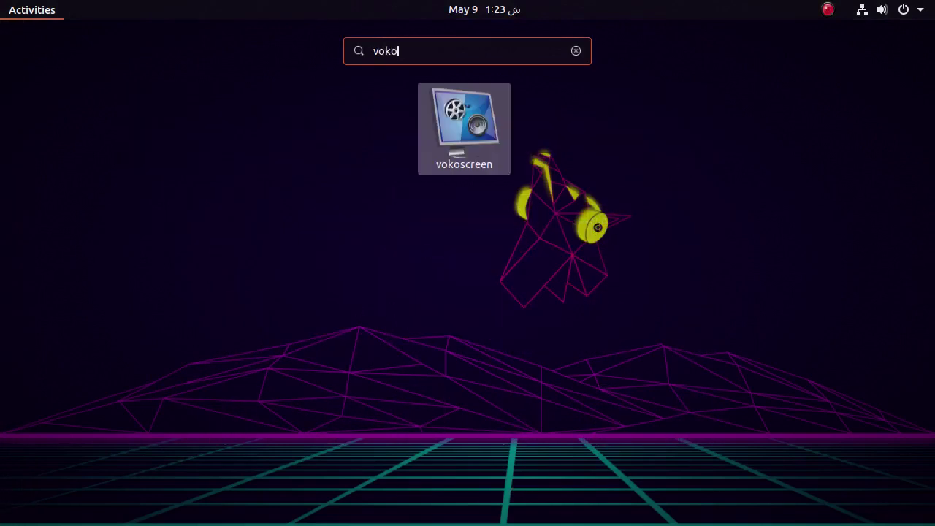
key(Return)
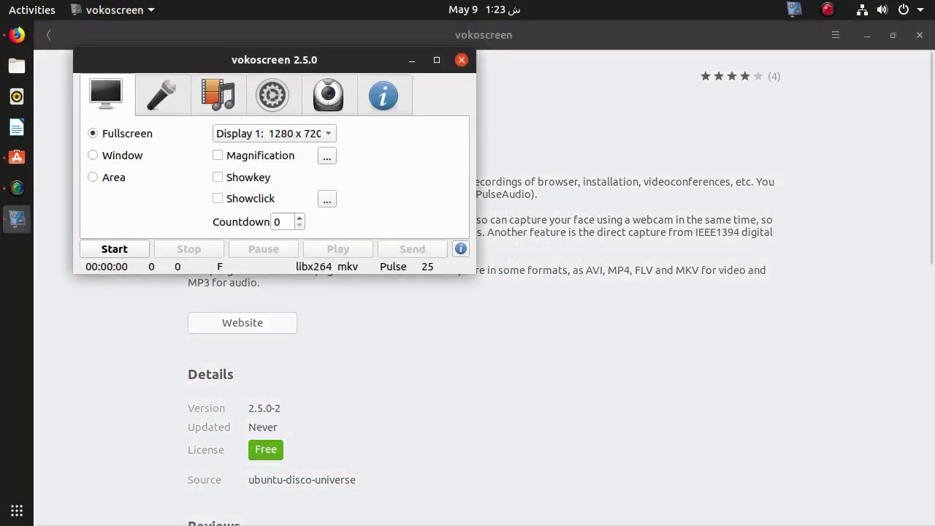
Move the vokoscreen window clear of the screen edge, keep Display 1: 1280 x 720 for fullscreen capture and review the audio sources.
drag(275, 60, 404, 150)
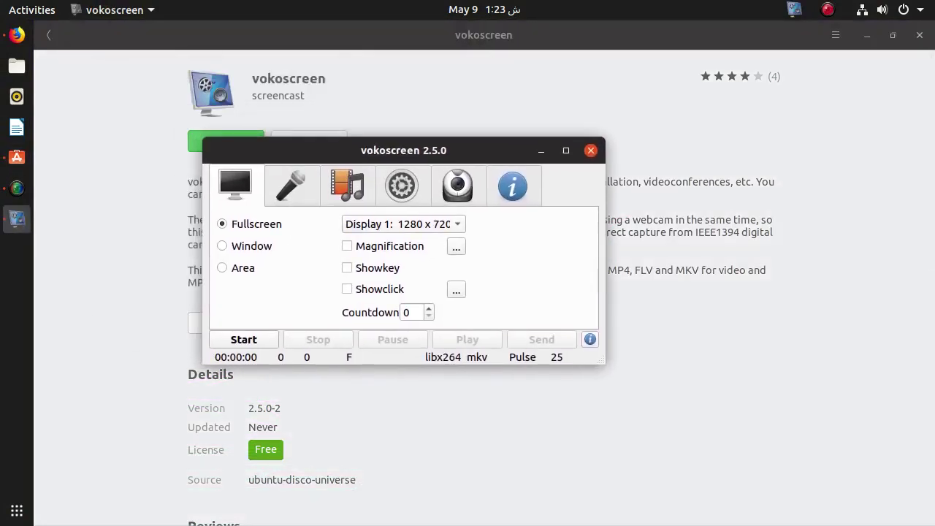
click(403, 224)
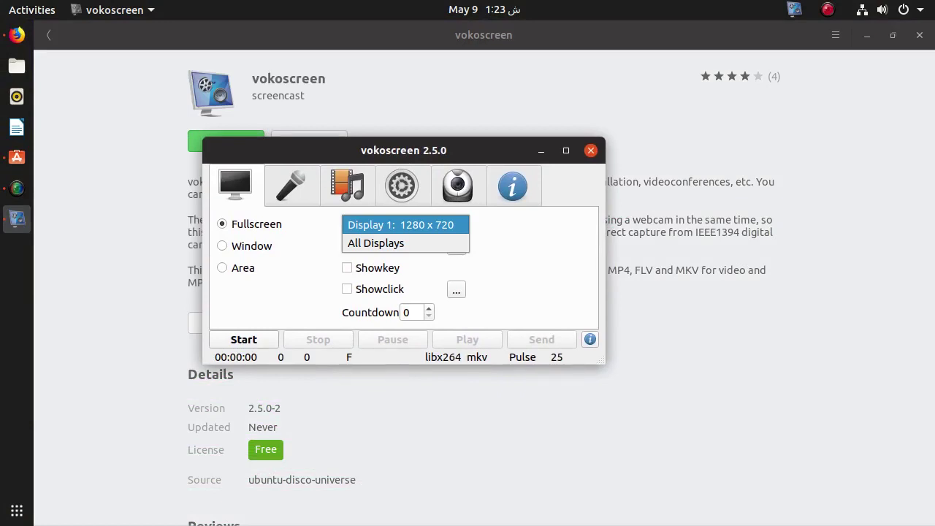
click(403, 225)
click(292, 187)
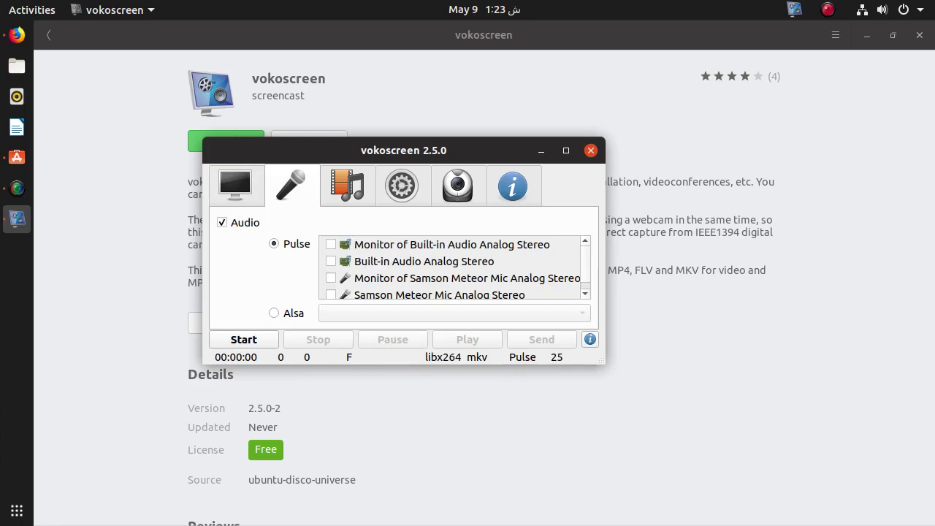
scroll(449, 268, down, 1)
scroll(450, 268, up, 1)
Set vokoscreen's recording format to mp4 and look through its general and webcam settings.
click(348, 186)
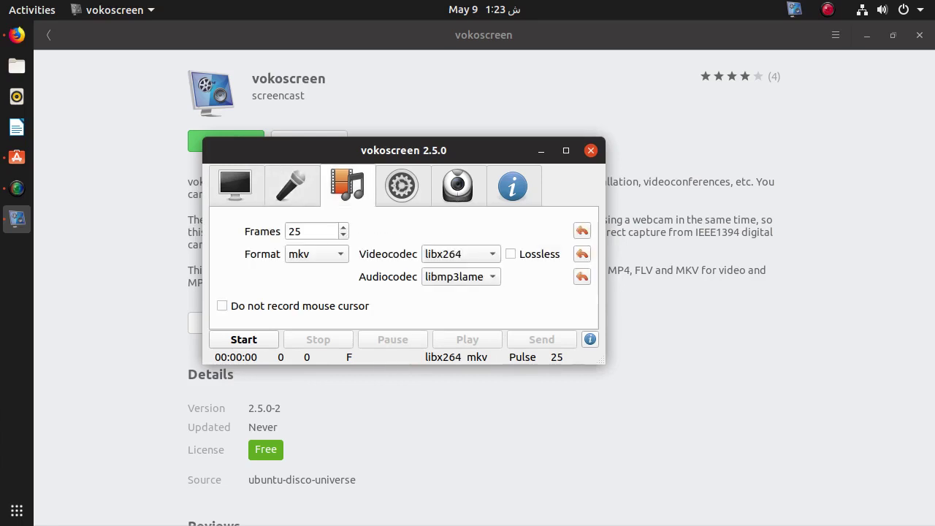
click(316, 254)
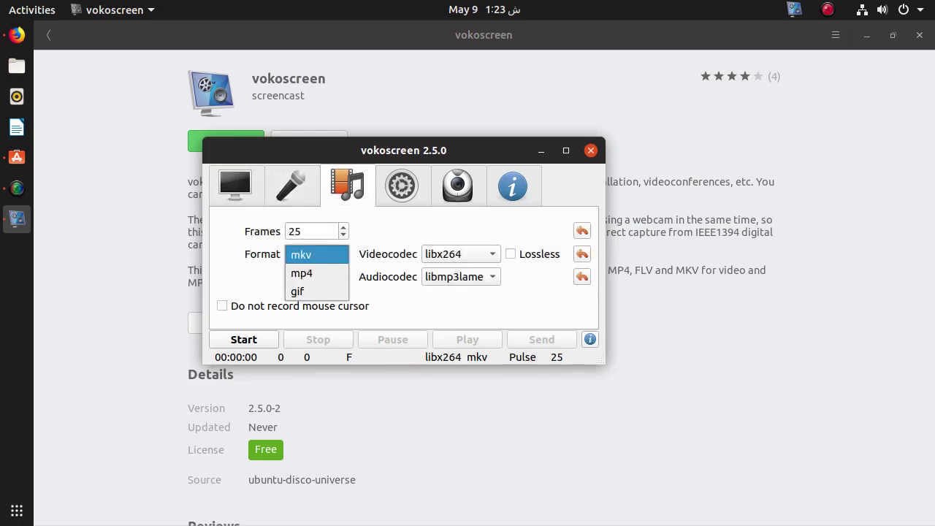
click(316, 274)
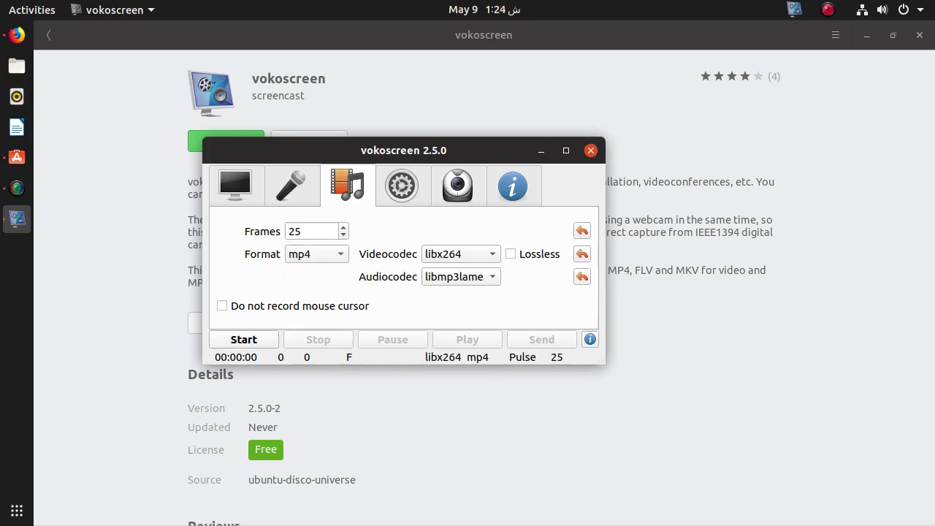
click(403, 187)
click(458, 186)
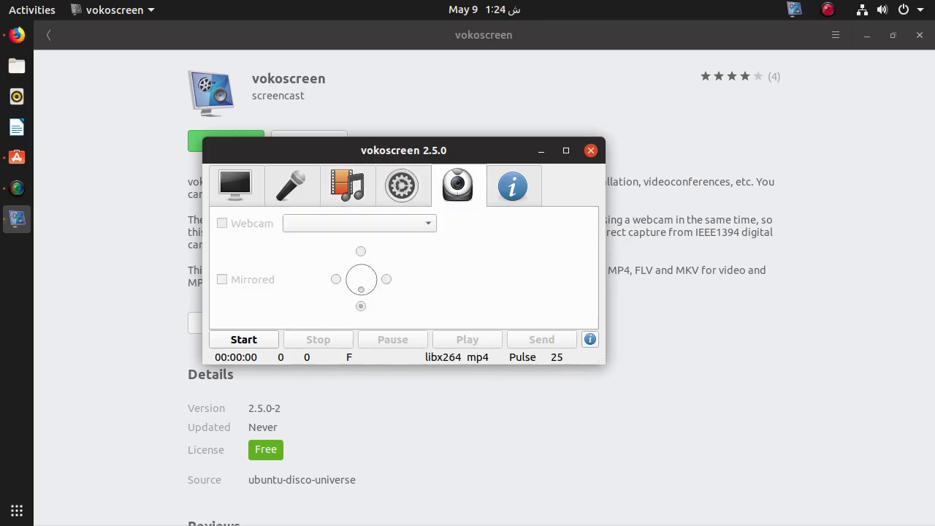
Look over vokoscreen's information links, close vokoscreen and close Ubuntu Software from the Audio & Video category.
click(513, 187)
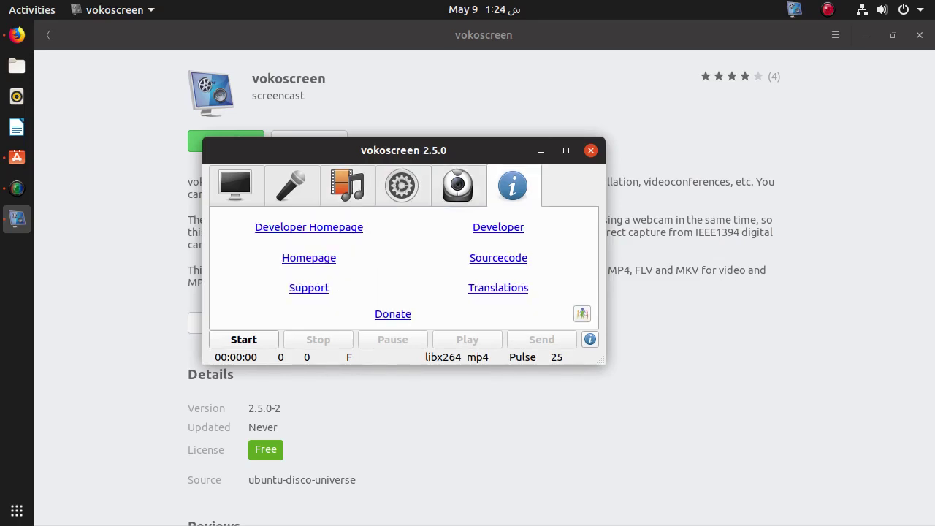
click(591, 151)
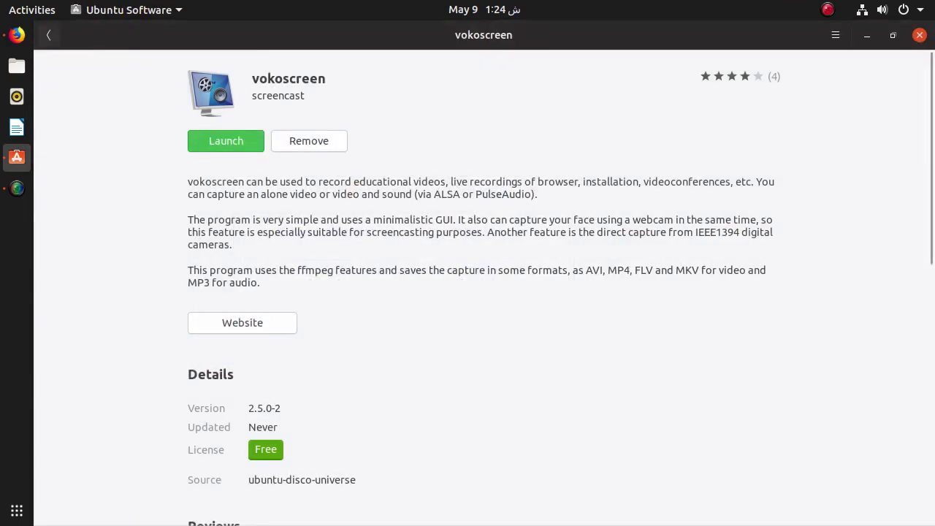
click(48, 34)
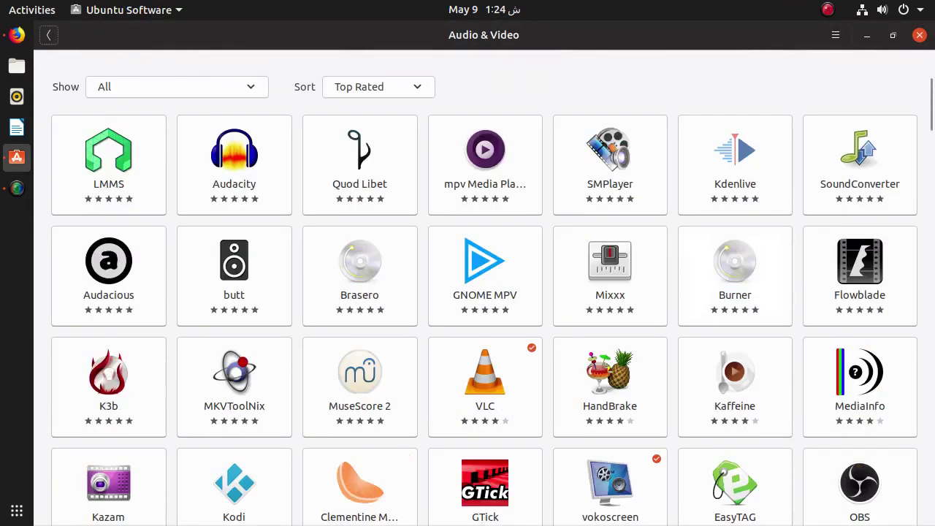
scroll(484, 292, down, 4)
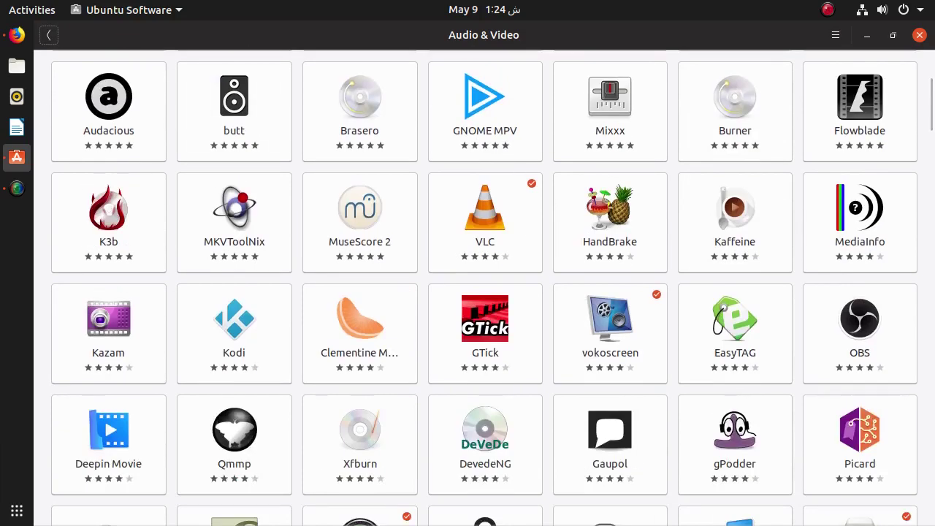
click(920, 35)
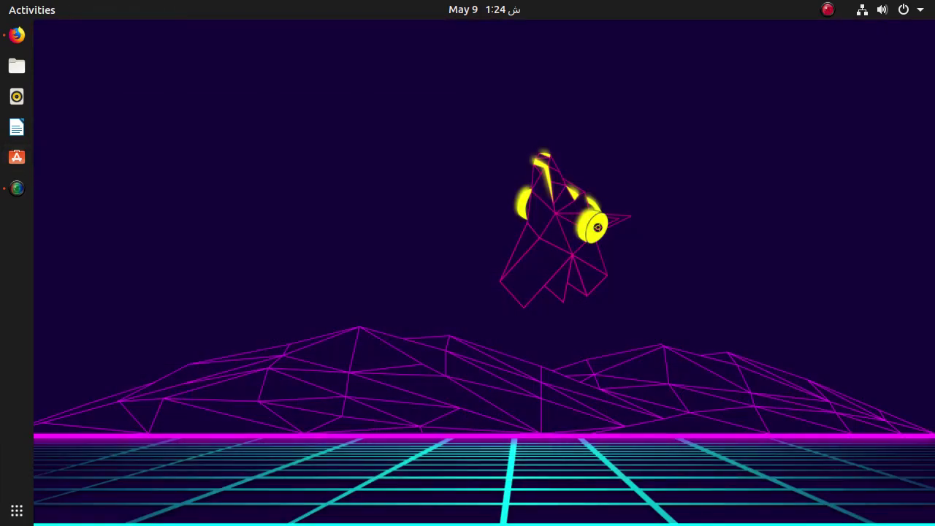
Search the installed applications for ter, launch Terminal and maximize its window.
click(17, 510)
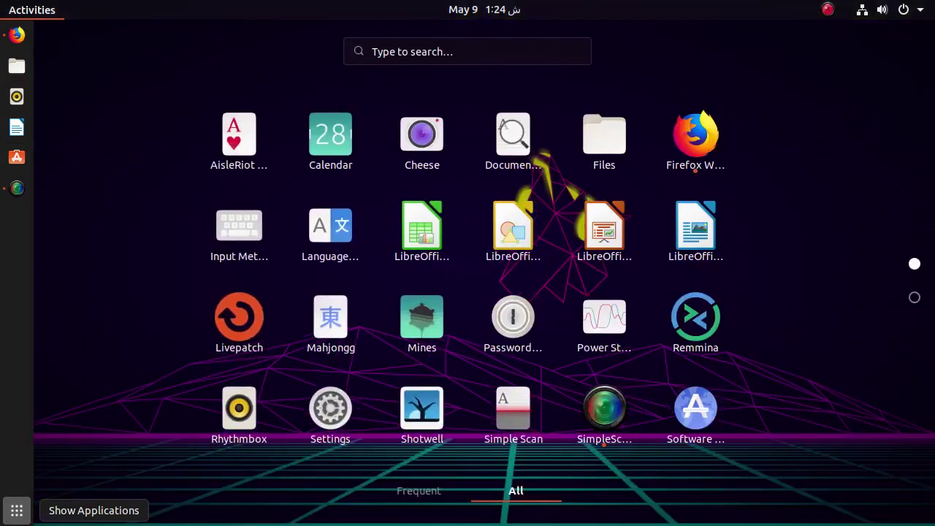
text(ter)
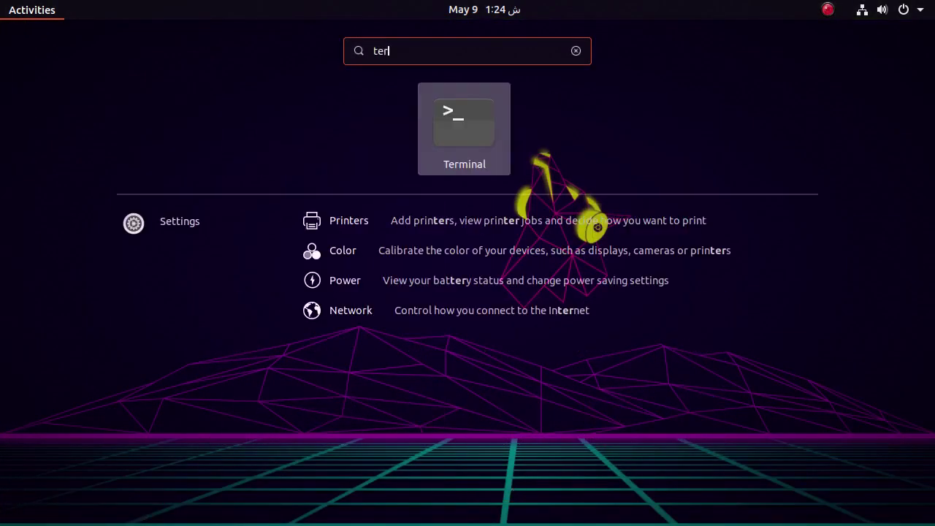
key(Return)
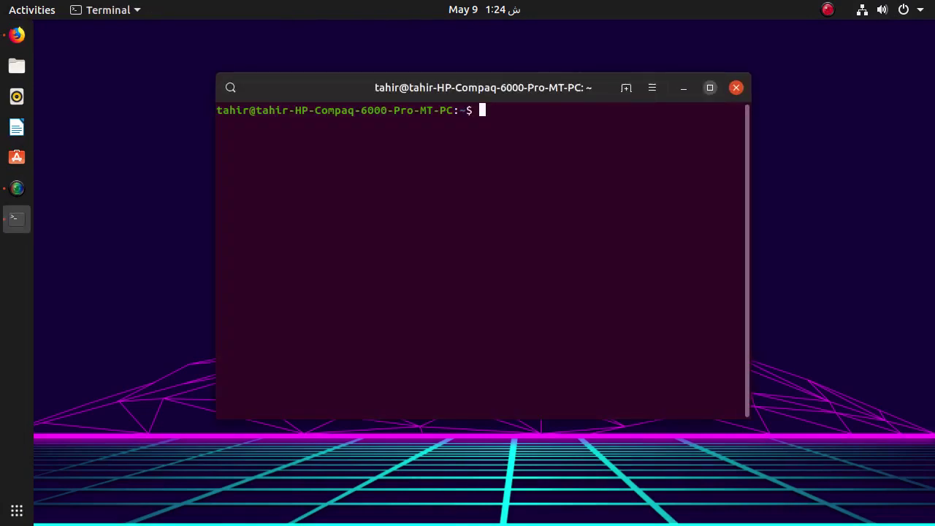
click(710, 88)
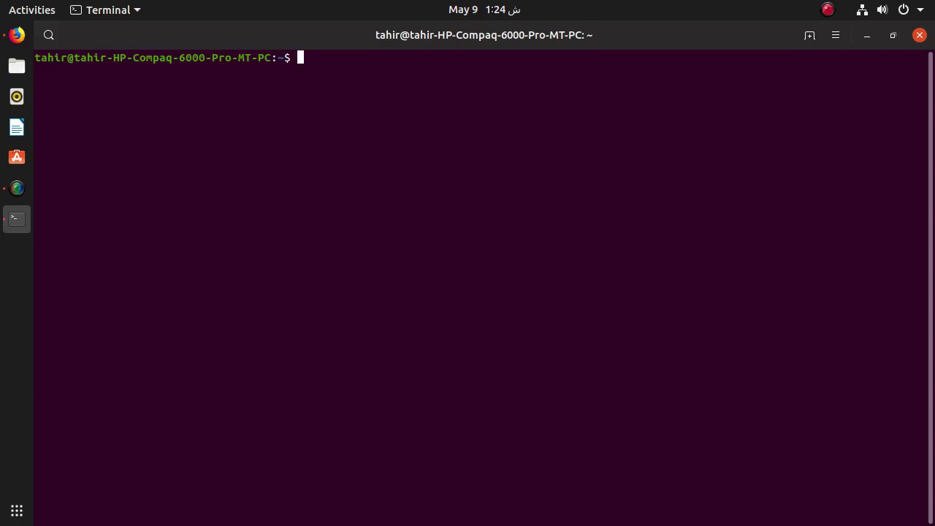
Refresh the package lists with sudo apt-get update, authorizing it with the account password.
text(sudo)
text(apt-get uppdate)
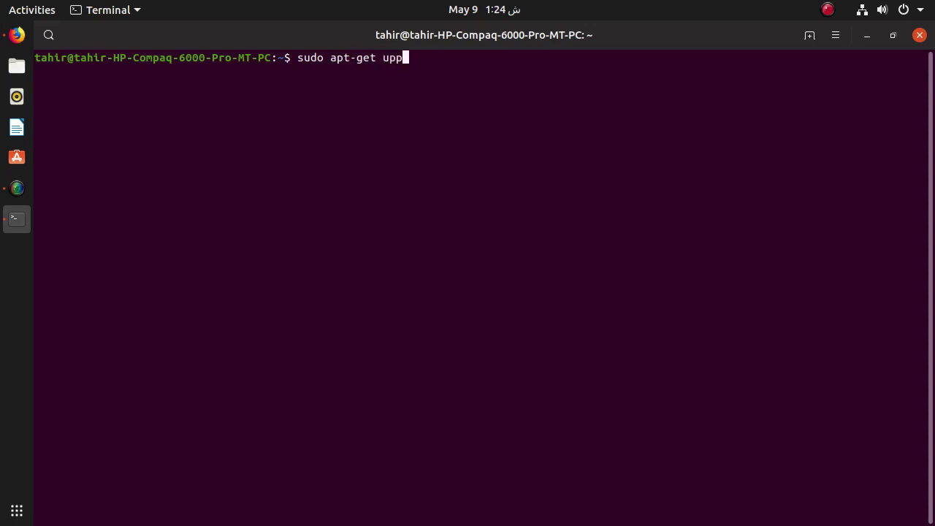
key(Left)
key(Left)
key(Left)
key(Left)
key(Left)
key(BackSpace)
key(Return)
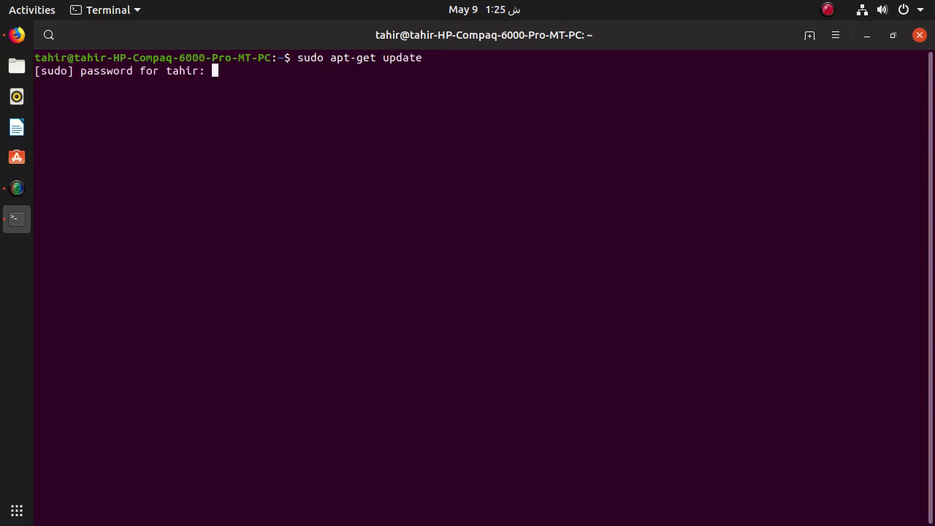
key(Return)
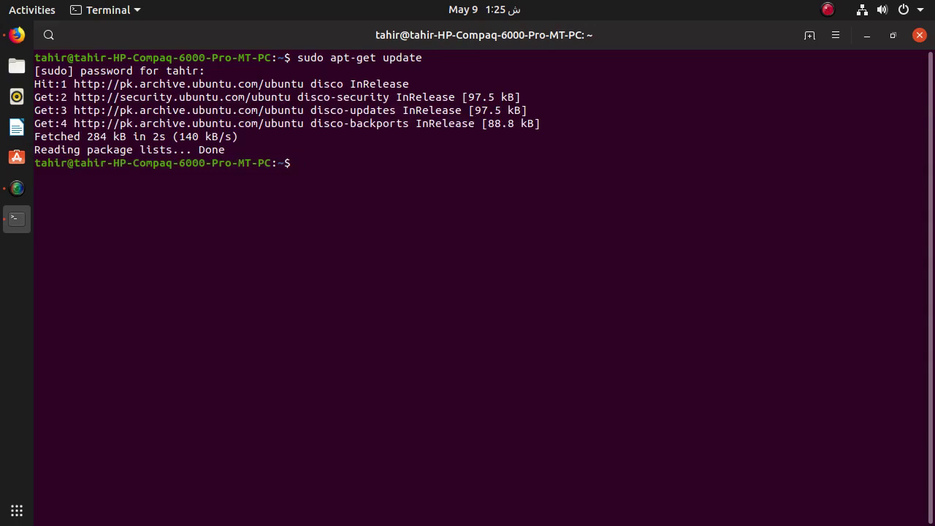
Look through the earlier commands in the terminal history without running any of them.
key(Up)
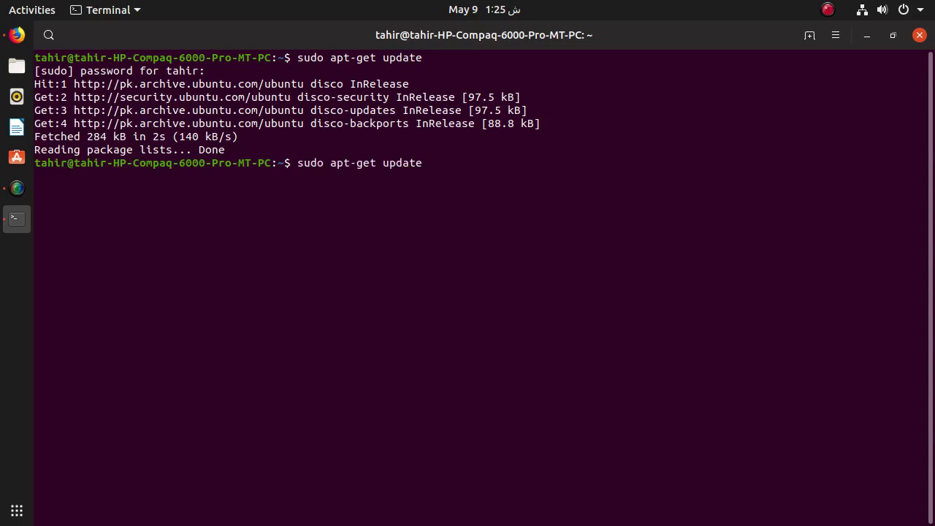
key(Up)
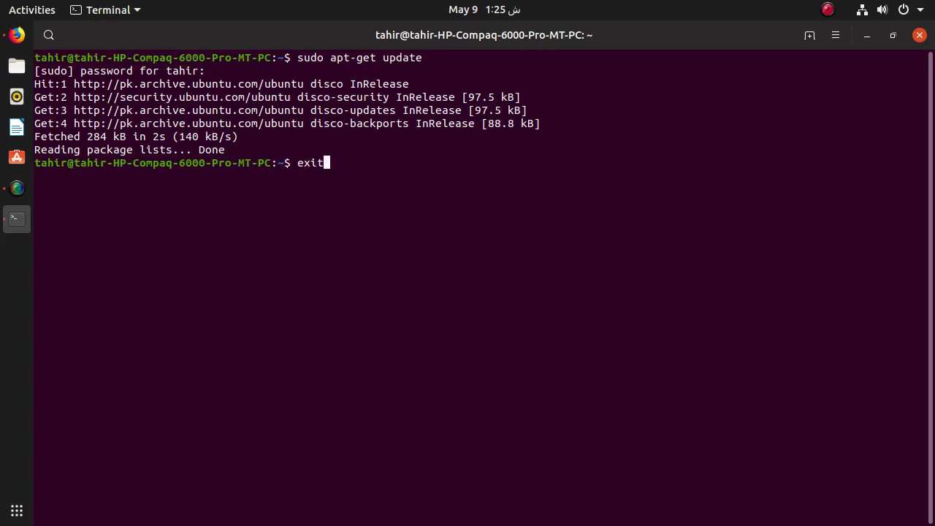
key(Up)
key(Up)
key(Up)
key(Up)
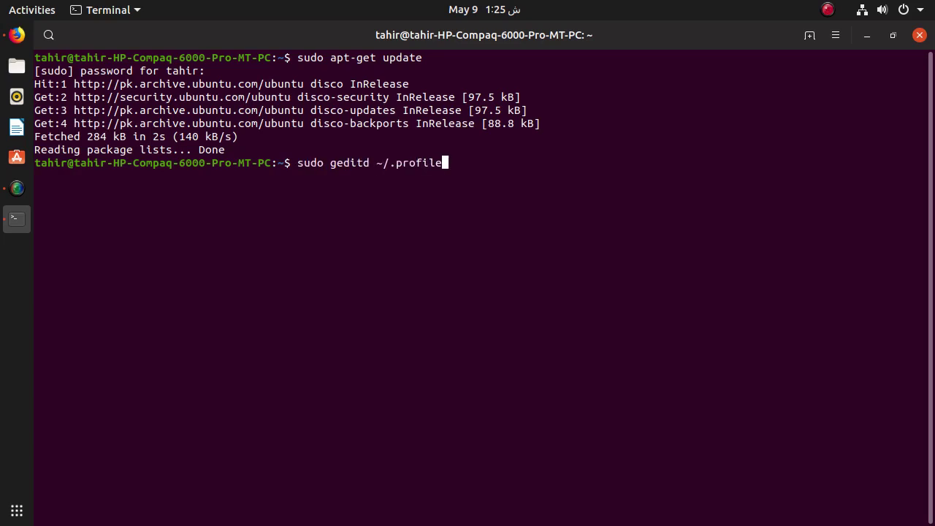
key(Up)
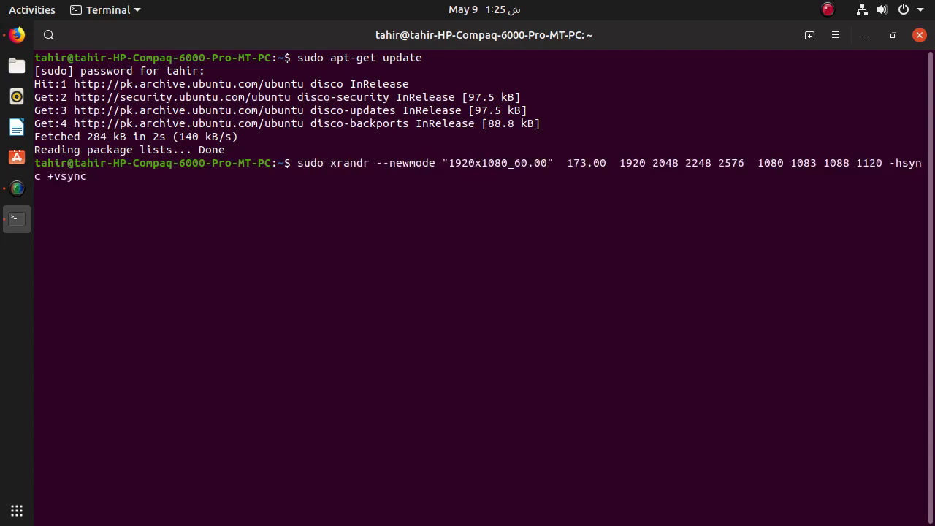
key(Down)
key(Down)
key(Down)
key(Down)
key(Down)
key(Down)
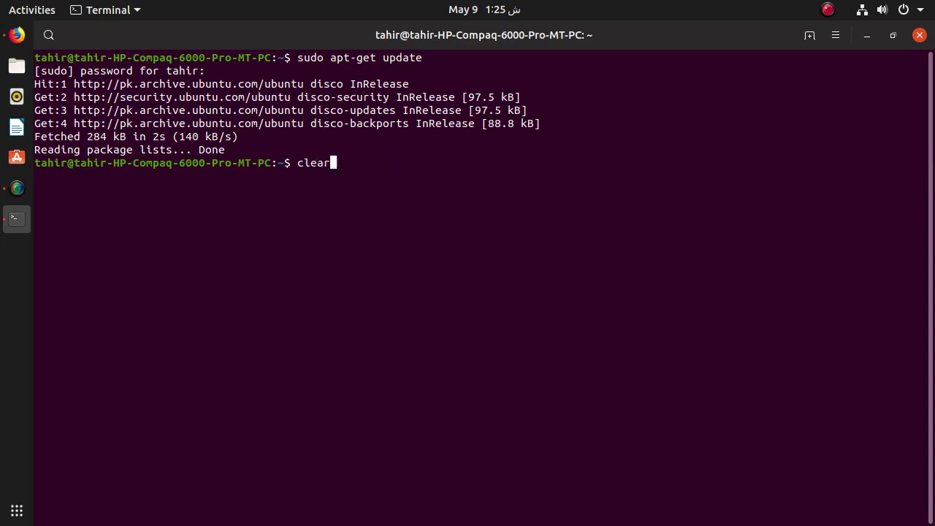
Install KolourPaint by turning the recalled update command into sudo apt-get install kolourpaint and accepting the additional packages.
key(Up)
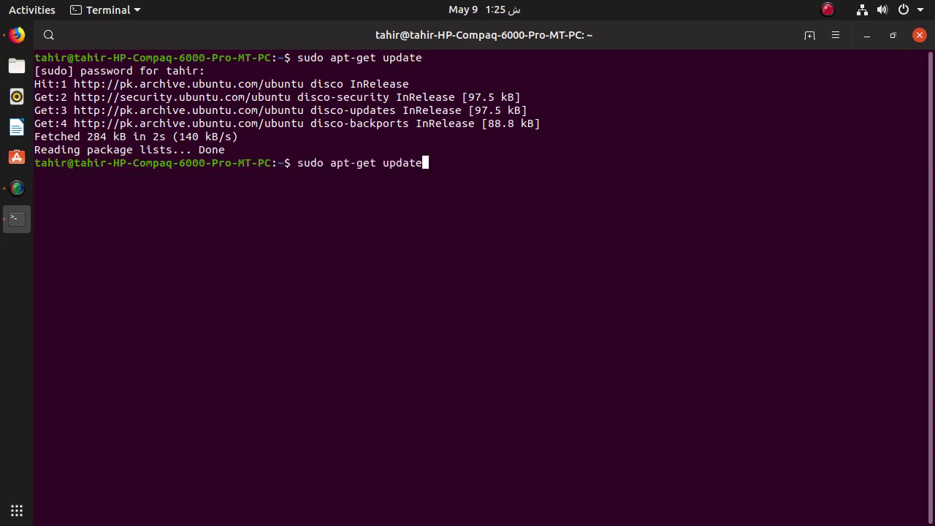
key(BackSpace)
key(BackSpace)
key(BackSpace)
key(BackSpace)
key(BackSpace)
key(BackSpace)
text(install)
text(ko)
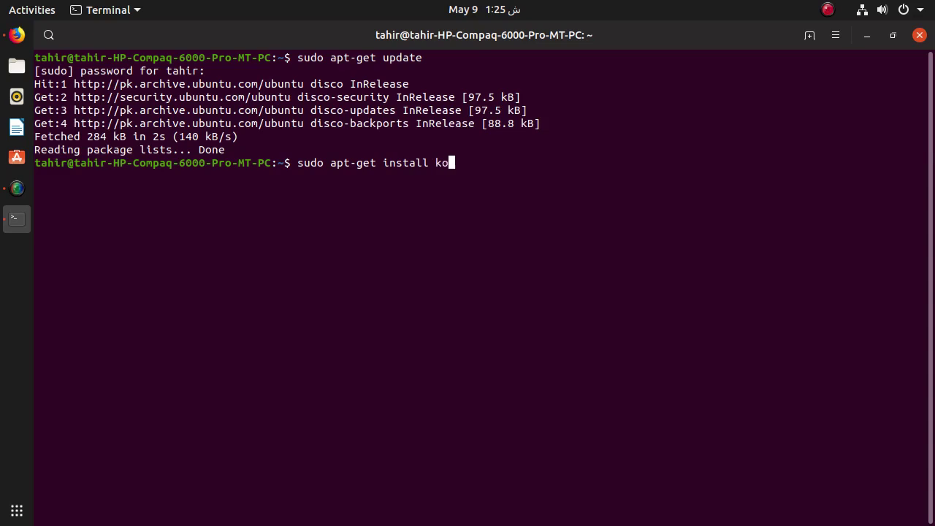
text(lourpaint)
key(Return)
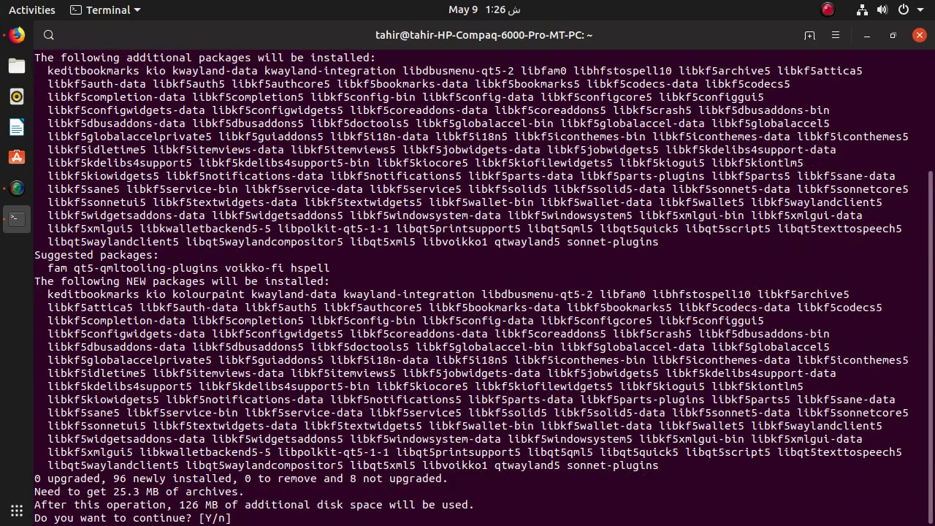
text(y)
key(Return)
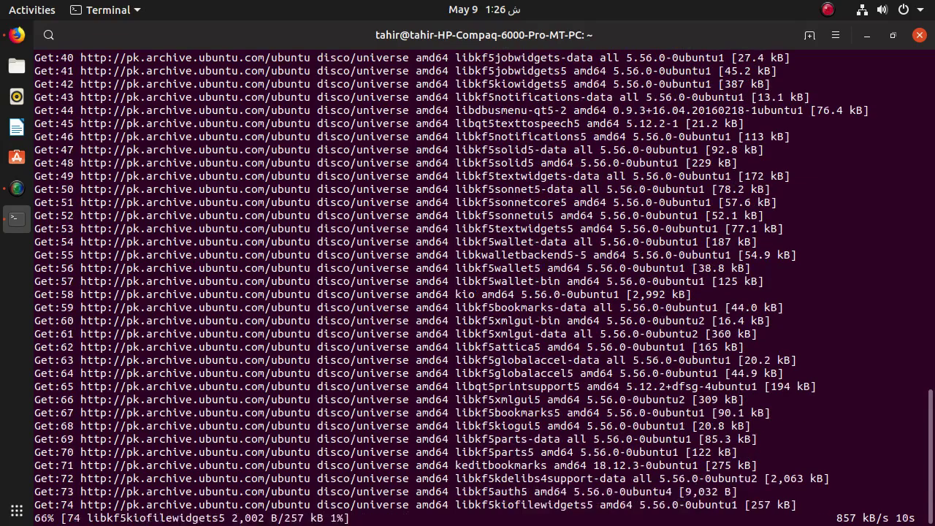
text(r)
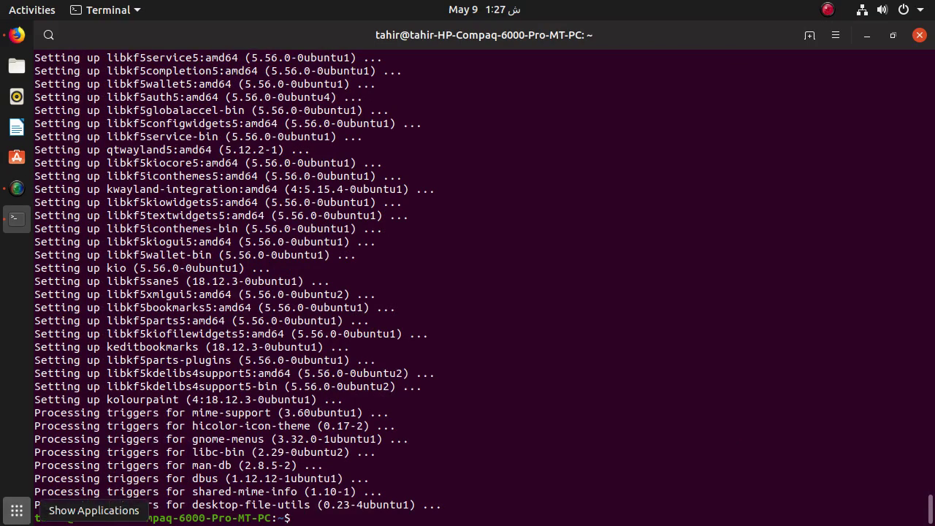
Launch KolourPaint from the installed applications and maximize its window.
click(17, 510)
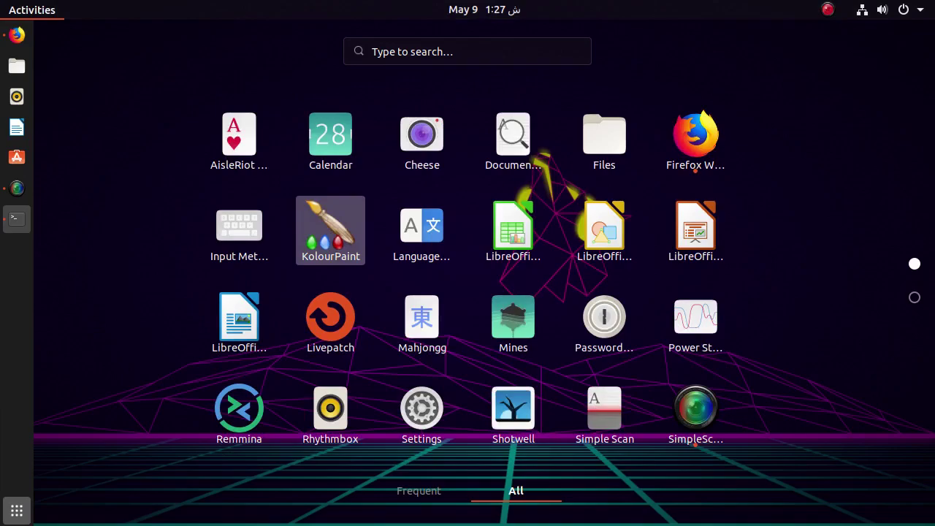
click(331, 230)
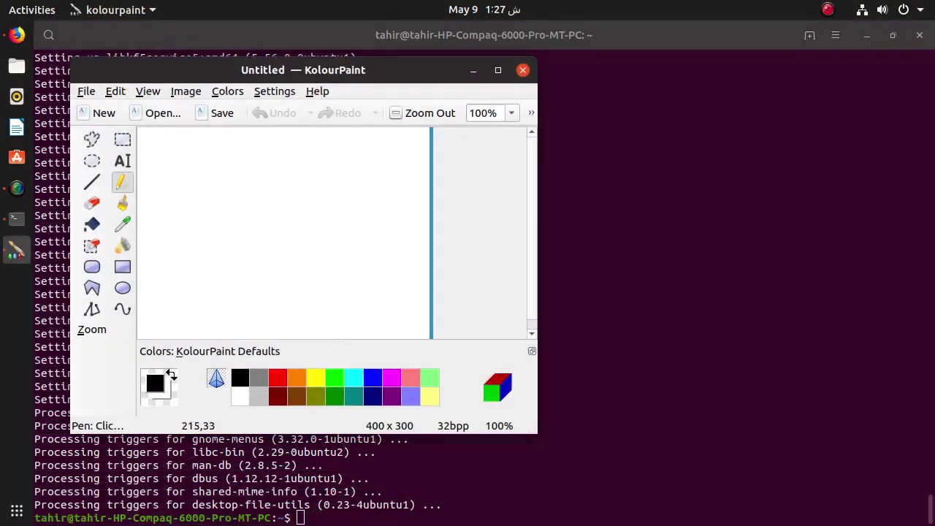
click(498, 69)
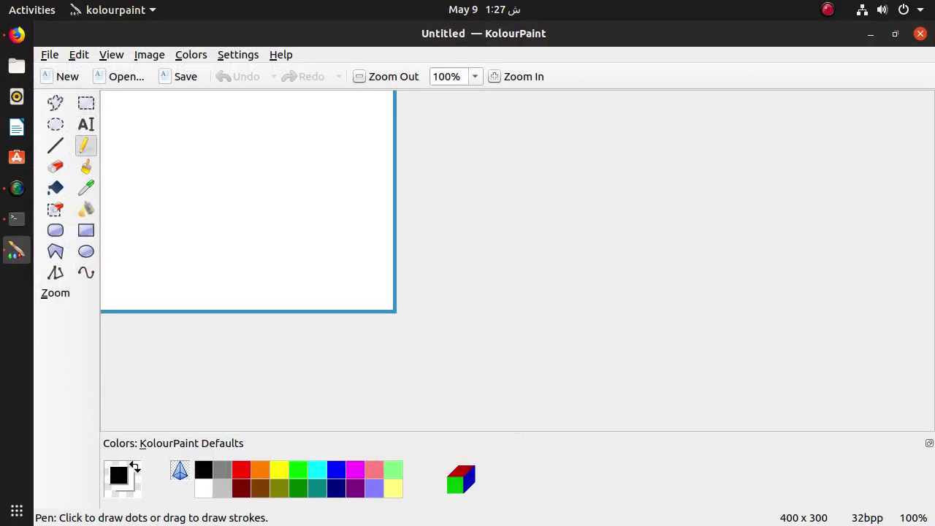
Enlarge the blank canvas to about 678 x 418 pixels and close KolourPaint, discarding the changes.
drag(395, 311, 596, 396)
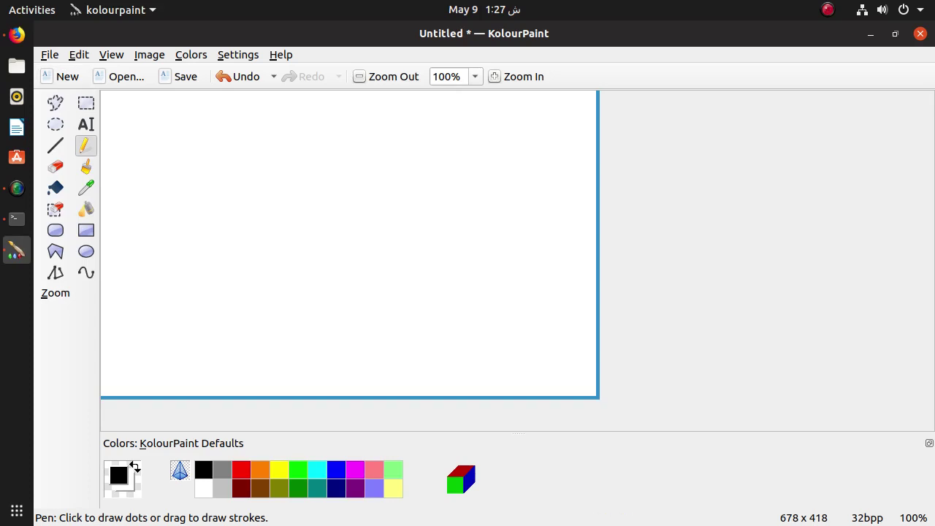
click(921, 34)
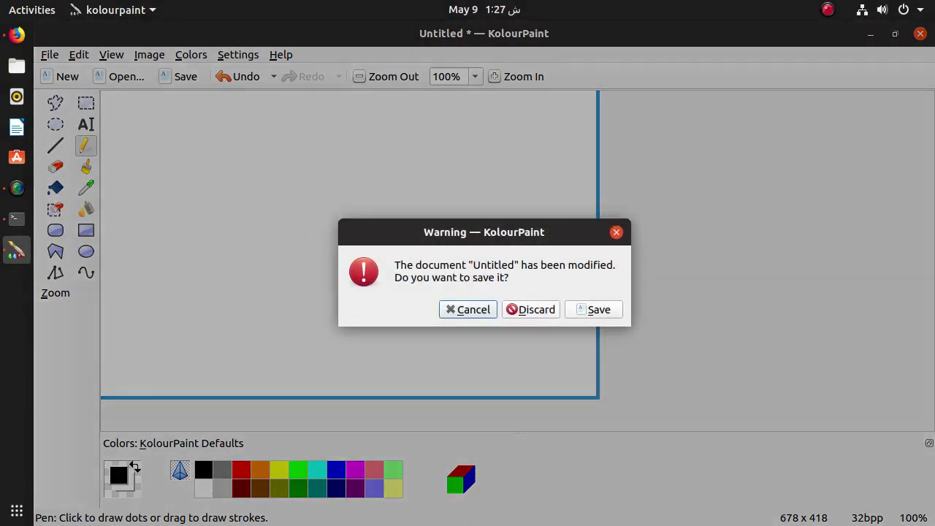
click(531, 309)
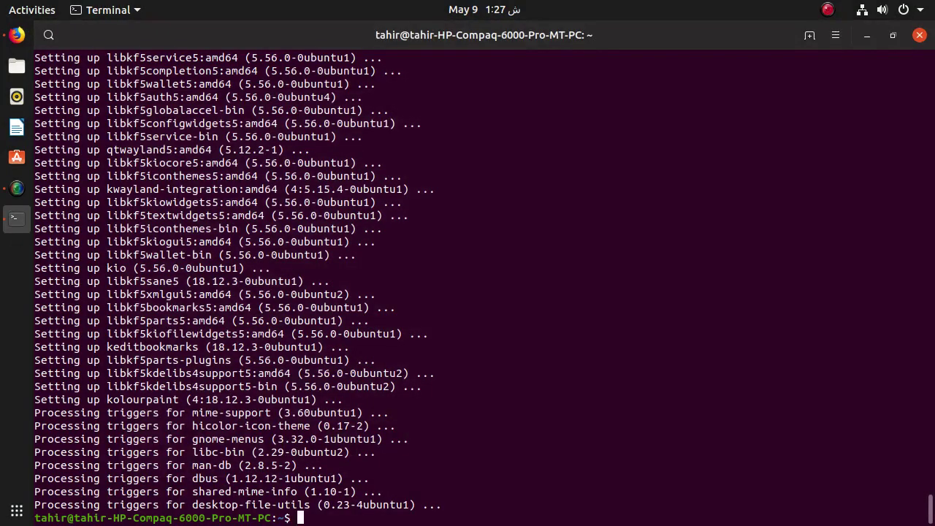
Recall the KolourPaint install command and change it to sudo apt-get purge kolourpaint.
key(Up)
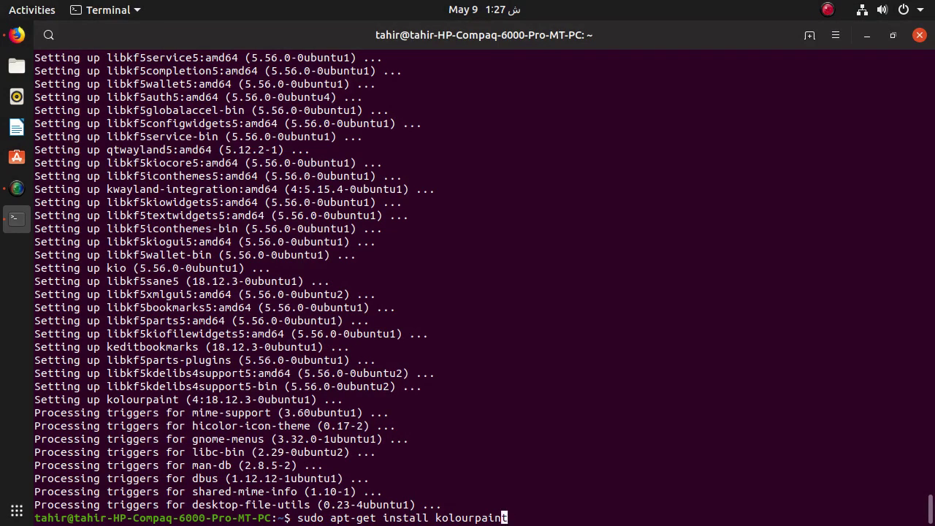
key(ctrl+Left)
key(ctrl+Left)
text(un)
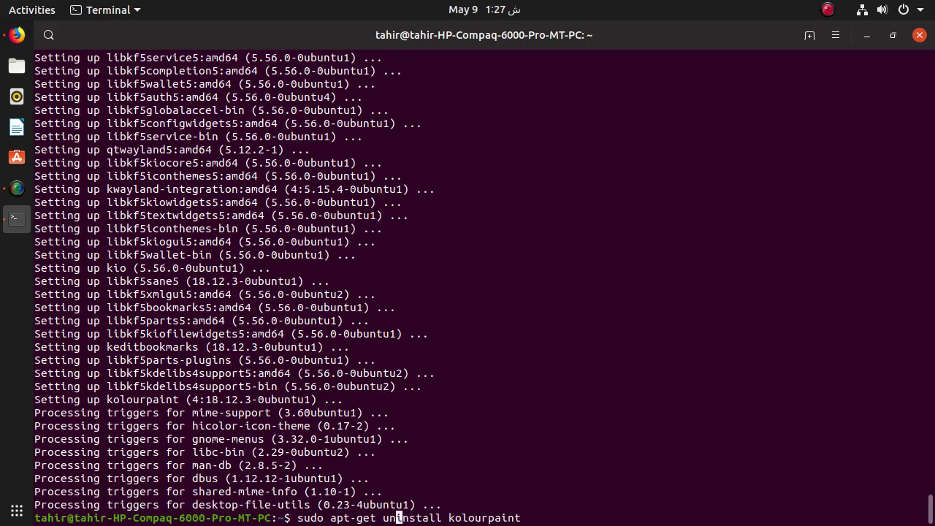
key(Left)
key(Left)
key(Delete)
key(Delete)
key(Delete)
key(Delete)
key(Delete)
key(Delete)
key(Delete)
key(Delete)
key(Delete)
key(Delete)
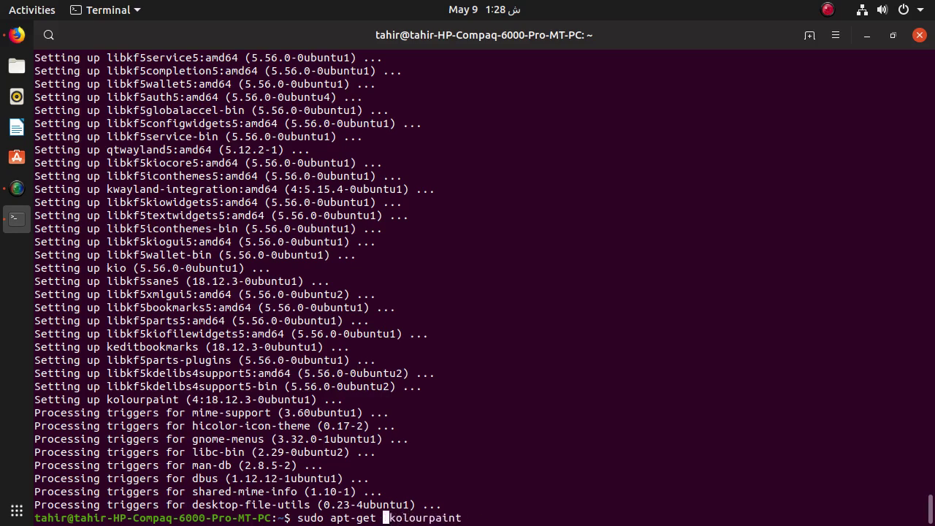
text(purge)
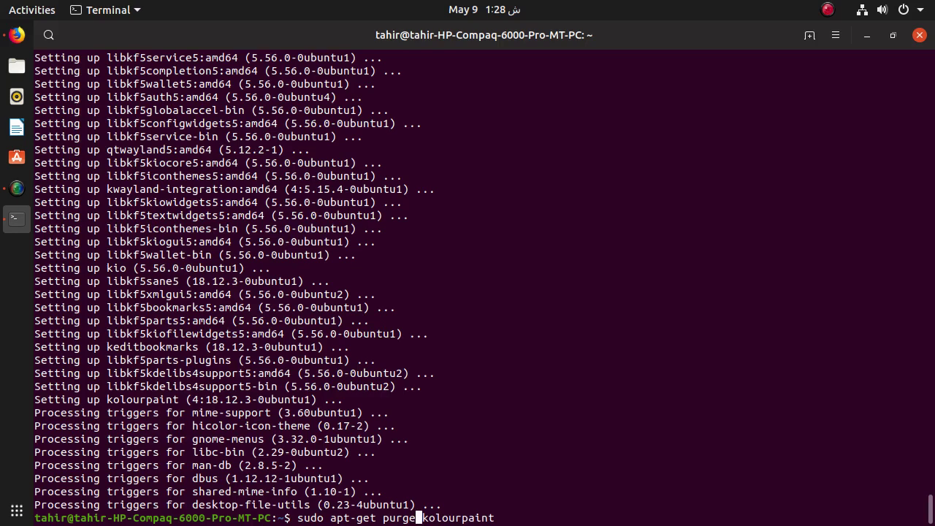
Replace the purge operation and kolourpaint with several package names and try to run sudo apt-get kdenlive kazam audacity.
key(BackSpace)
key(BackSpace)
key(BackSpace)
key(BackSpace)
key(BackSpace)
key(BackSpace)
key(BackSpace)
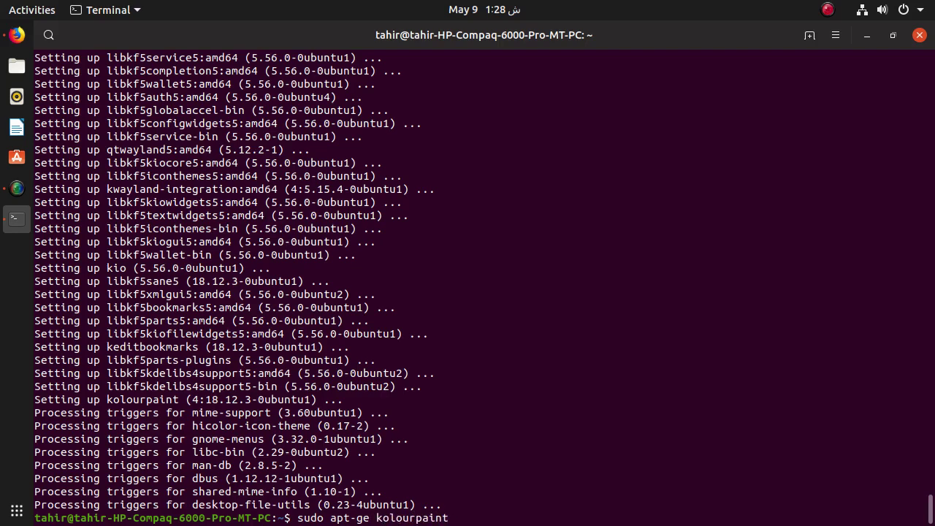
text(t)
key(Delete)
key(Delete)
key(Delete)
key(Delete)
key(Delete)
key(Delete)
key(Delete)
key(Delete)
key(Delete)
key(Delete)
key(Delete)
key(Delete)
text(kdenlive kazam)
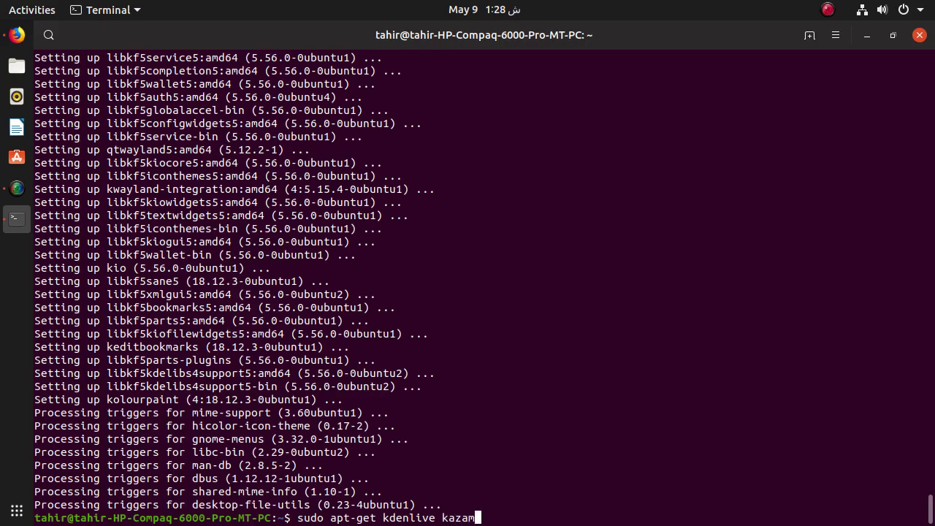
text( audacity)
key(Return)
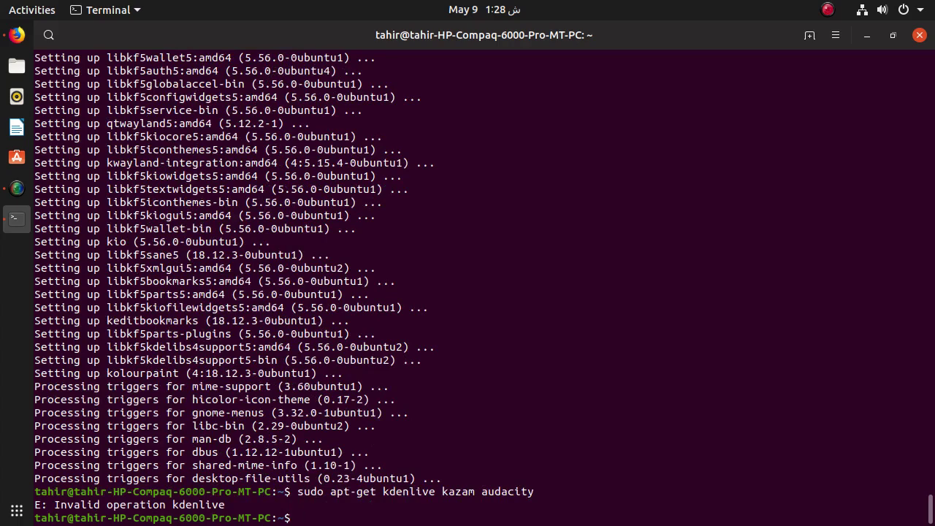
key(Up)
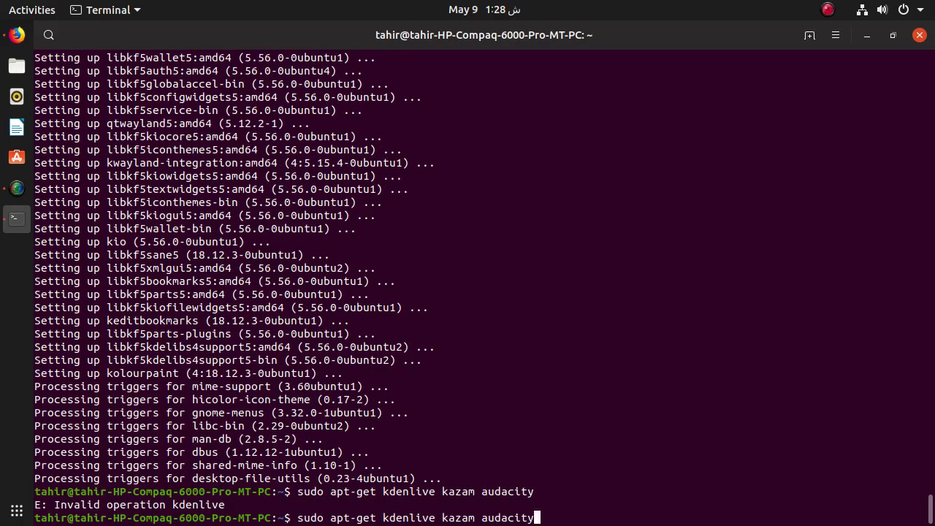
key(Left)
key(Left)
key(Left)
key(Left)
key(Left)
key(Left)
key(Left)
key(Left)
key(Left)
key(Left)
key(Left)
key(Left)
key(Left)
key(Left)
key(Left)
key(Left)
key(Left)
key(Left)
key(Left)
key(Left)
key(Left)
key(Left)
key(Left)
key(Delete)
key(Delete)
key(Delete)
key(Delete)
key(Delete)
key(Delete)
key(Delete)
key(Delete)
key(Delete)
key(Delete)
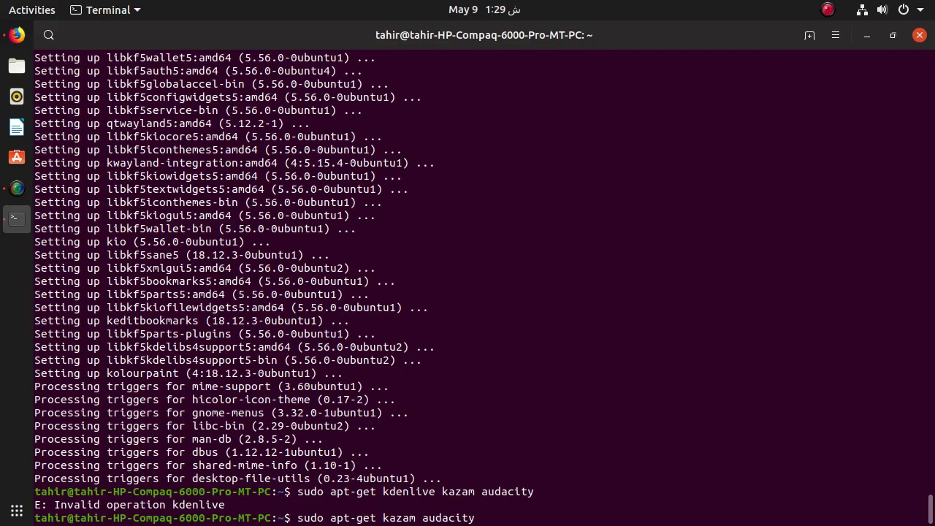
key(Delete)
key(Delete)
key(Delete)
key(Delete)
key(Delete)
key(Delete)
key(Delete)
key(Delete)
key(Delete)
key(Delete)
key(Delete)
key(Delete)
key(Delete)
key(Delete)
key(BackSpace)
key(BackSpace)
key(BackSpace)
key(BackSpace)
key(BackSpace)
key(BackSpace)
key(BackSpace)
key(BackSpace)
key(BackSpace)
key(BackSpace)
key(BackSpace)
key(BackSpace)
key(BackSpace)
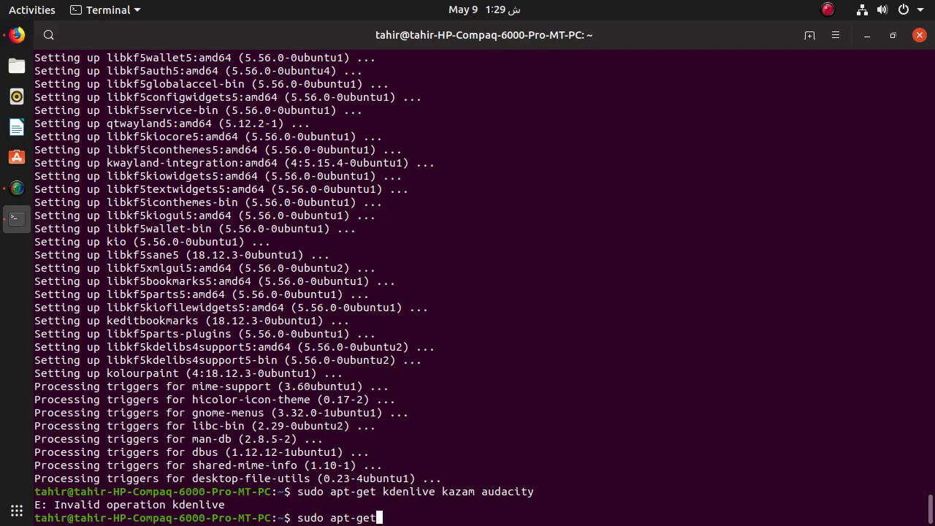
key(Up)
key(Up)
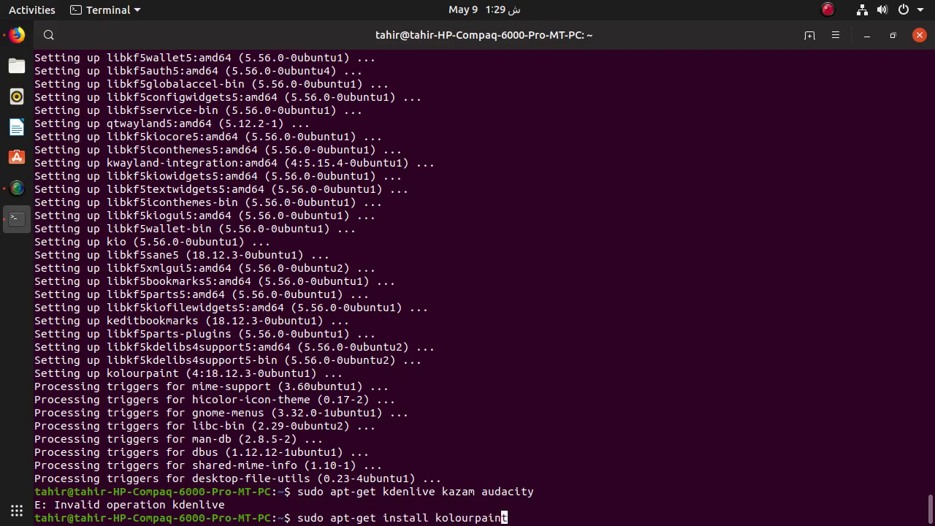
key(Up)
key(Down)
key(Down)
key(Down)
key(Up)
key(Up)
key(Down)
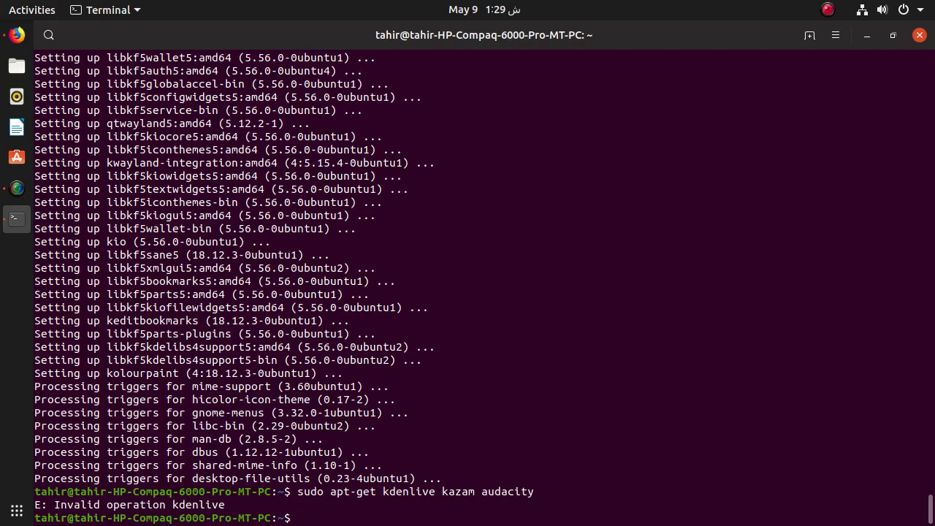
Copy the command sudo apt-get kdenlive kazam audacity from the terminal output and paste it at the current prompt.
mouse_move(534, 492)
mouse_down()
mouse_move(409, 478)
mouse_move(297, 492)
mouse_move(534, 492)
mouse_up()
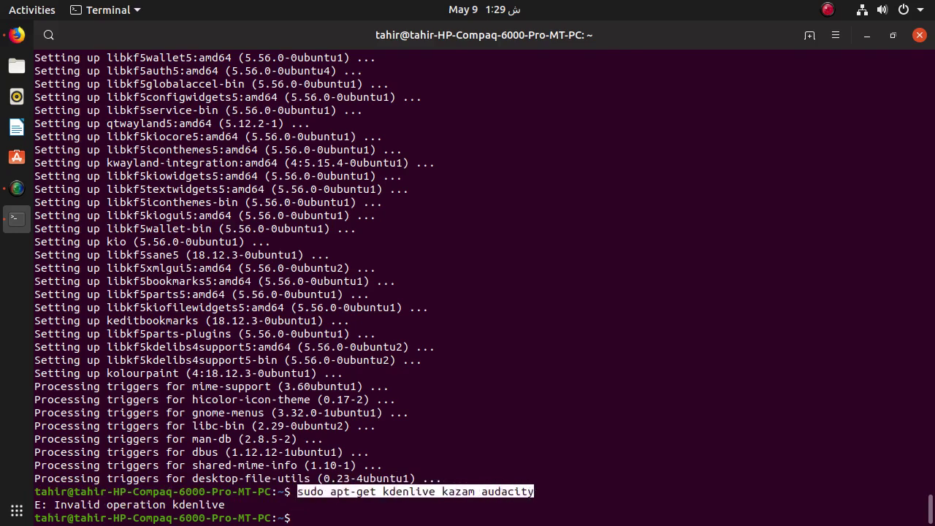
right_click(502, 490)
click(526, 335)
right_click(333, 517)
click(369, 398)
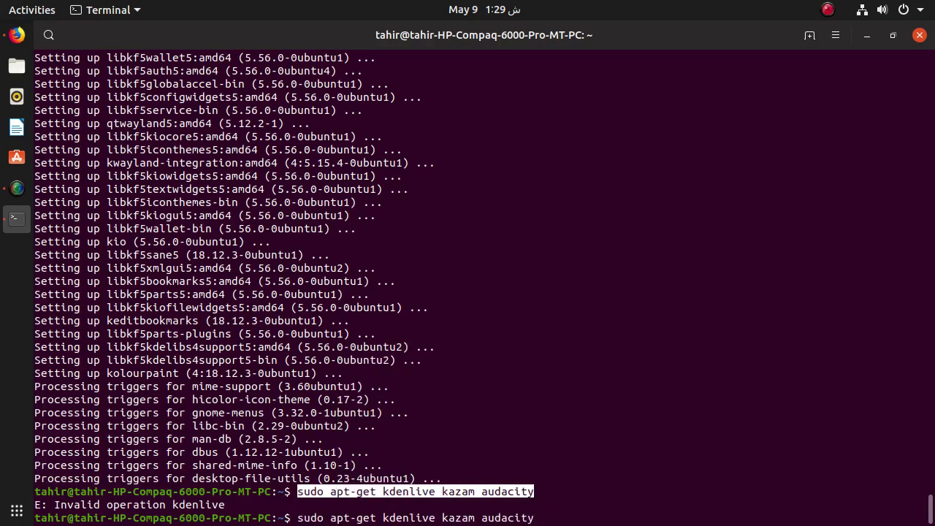
Insert install after apt-get, run sudo apt-get install kdenlive kazam audacity, and accept continuing with the installation.
key(Left)
key(Left)
key(Left)
key(Left)
key(Left)
key(Left)
key(Left)
key(Left)
key(Left)
key(Left)
key(Left)
key(Left)
key(Left)
key(Left)
key(Left)
key(Left)
key(Left)
key(Left)
key(Left)
key(Left)
key(Right)
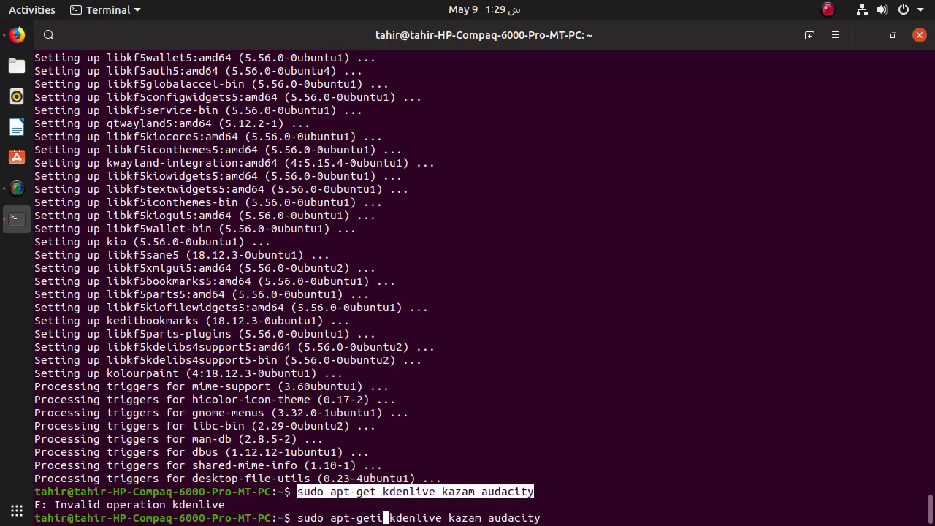
text(install)
key(Left)
key(Left)
key(Left)
key(Left)
key(Left)
key(Left)
key(Left)
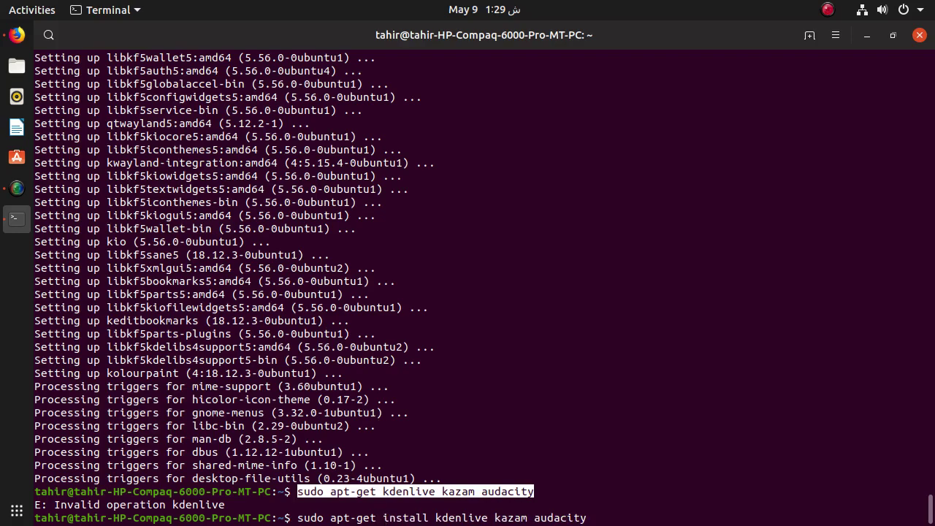
key(Return)
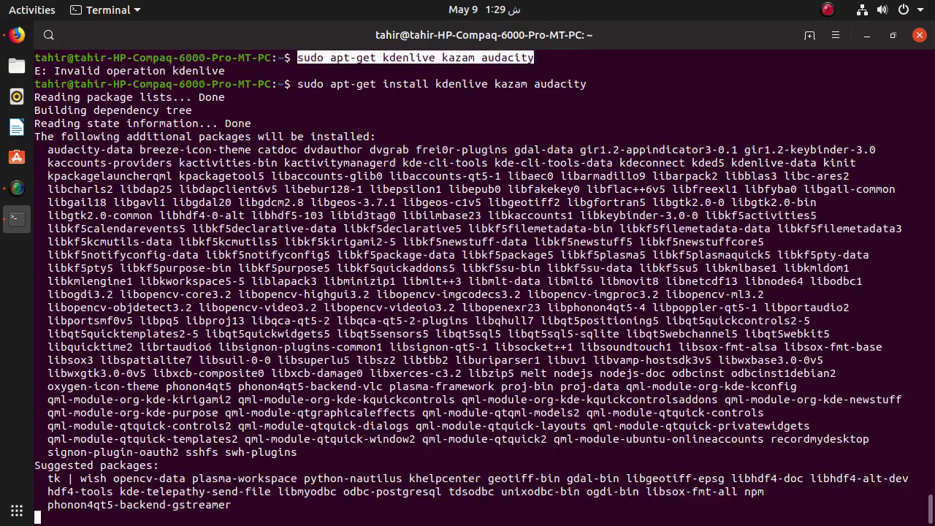
key(Return)
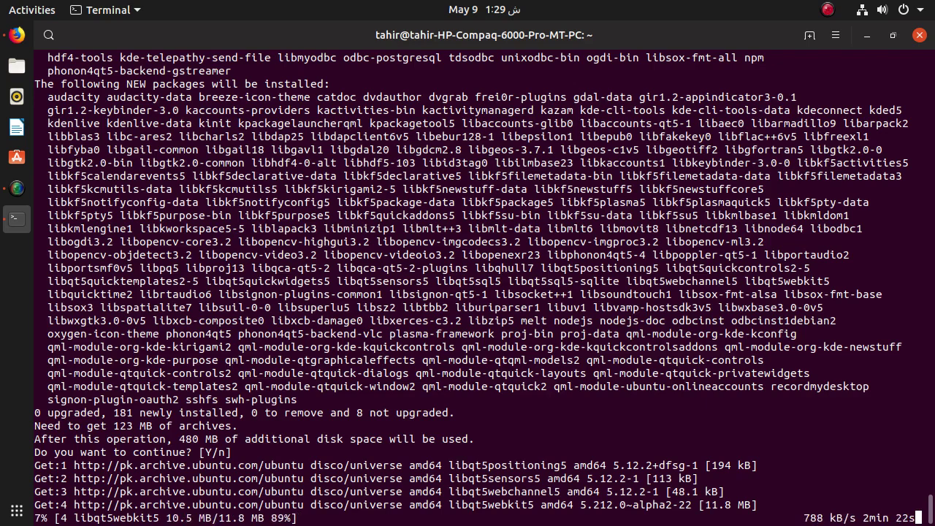
double_click(813, 518)
drag(813, 518, 855, 518)
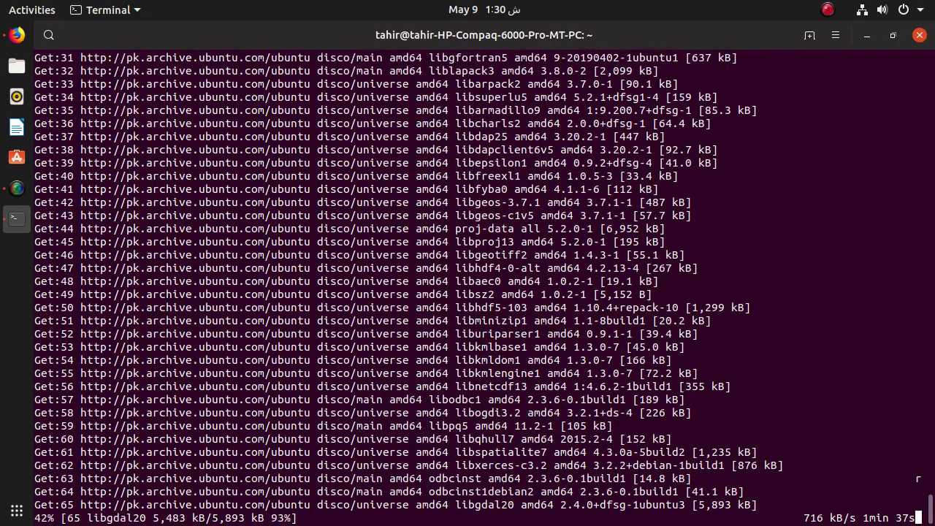
Minimize the terminal, switch to Firefox, and search the DesiTechi YouTube channel for "install ubuntu".
click(866, 35)
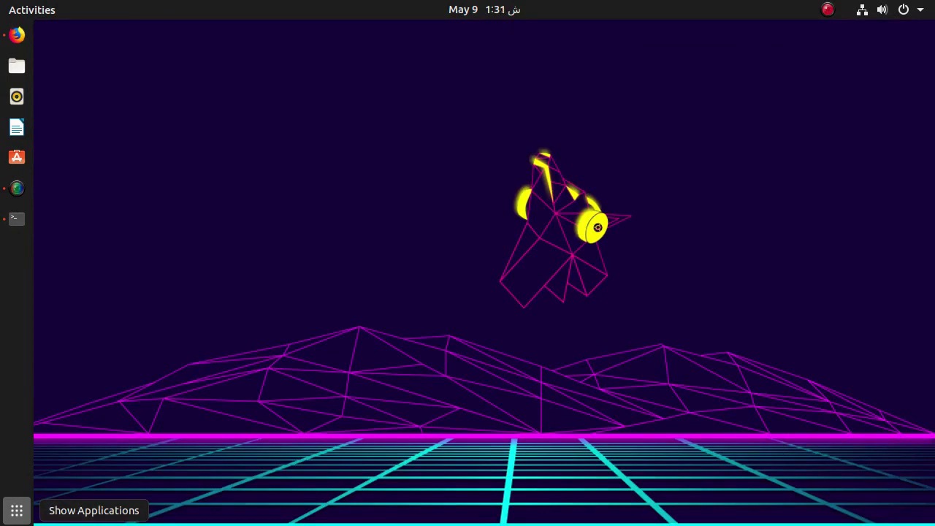
click(17, 35)
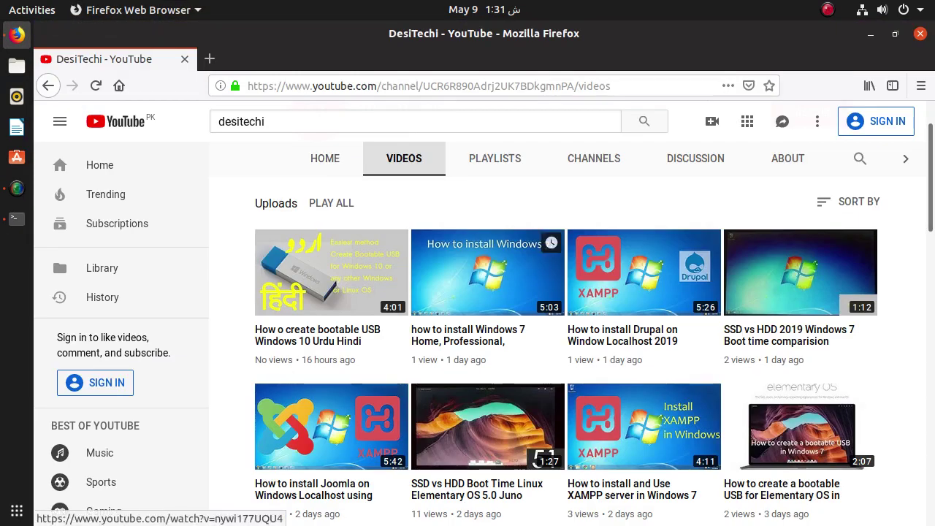
click(860, 158)
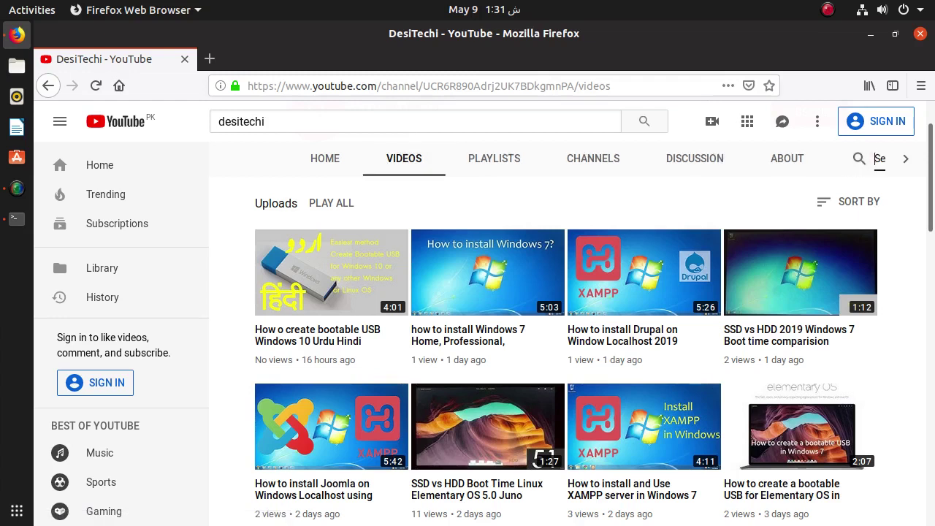
text(install)
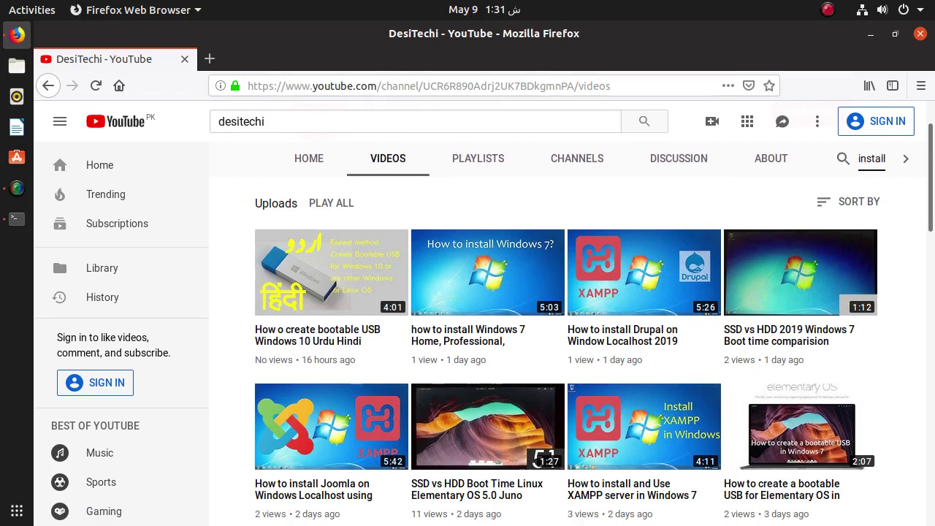
text( ubuntu)
key(Return)
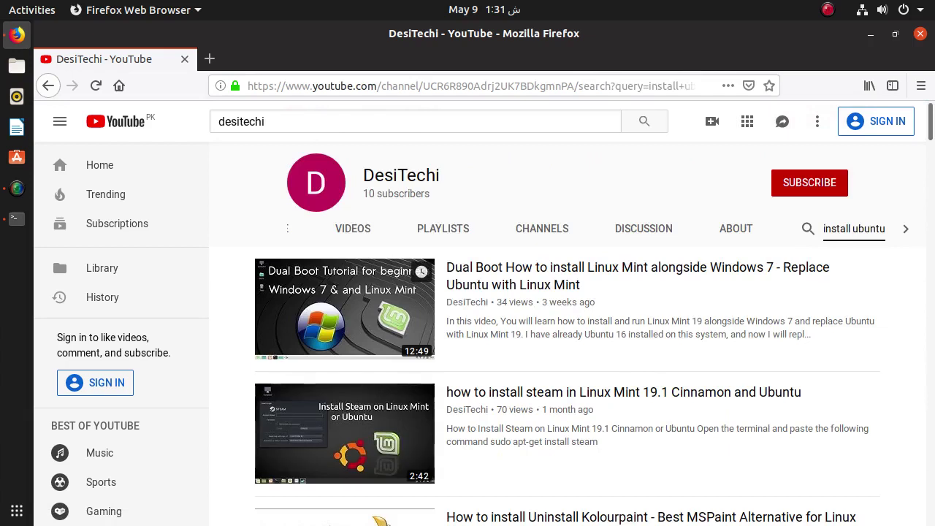
Look through the channel's search results for Ubuntu and Linux installation videos and playlists.
scroll(567, 333, down, 3)
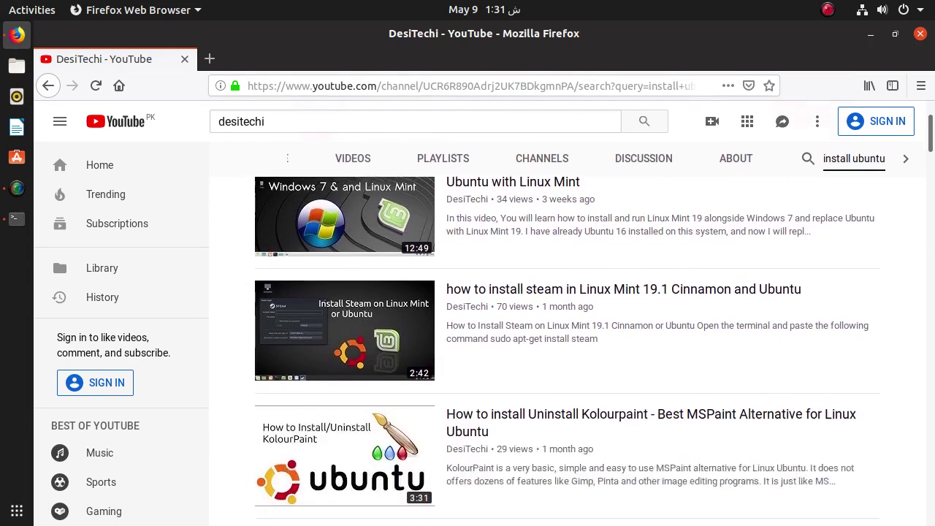
scroll(567, 350, down, 5)
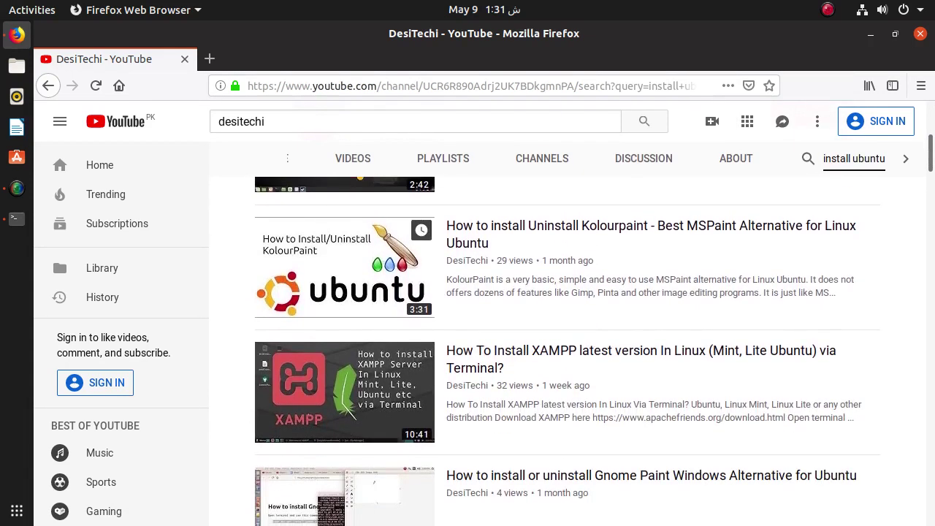
scroll(567, 351, down, 5)
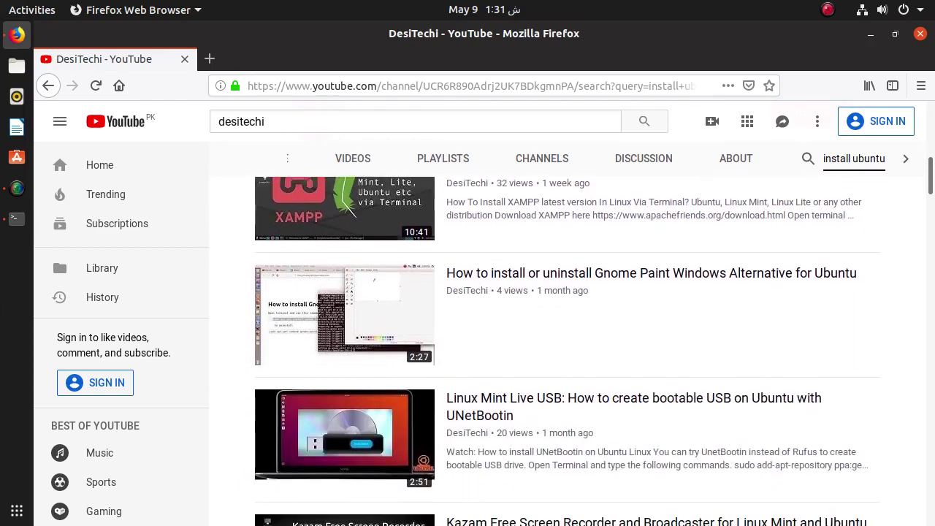
scroll(567, 351, down, 4)
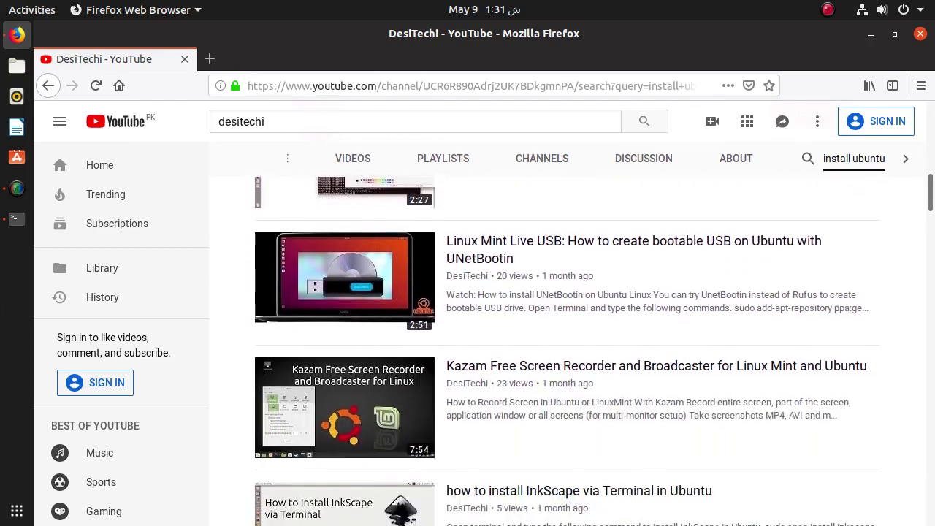
scroll(567, 350, down, 6)
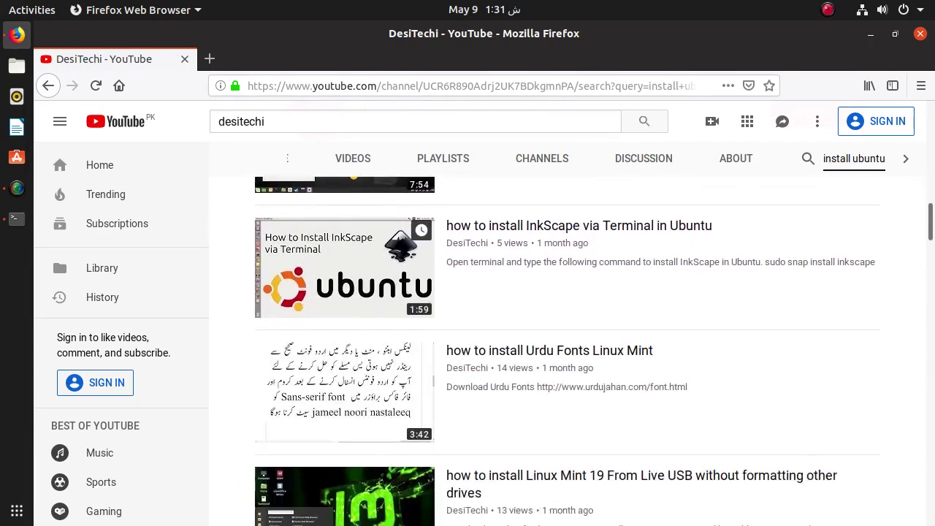
scroll(567, 351, down, 8)
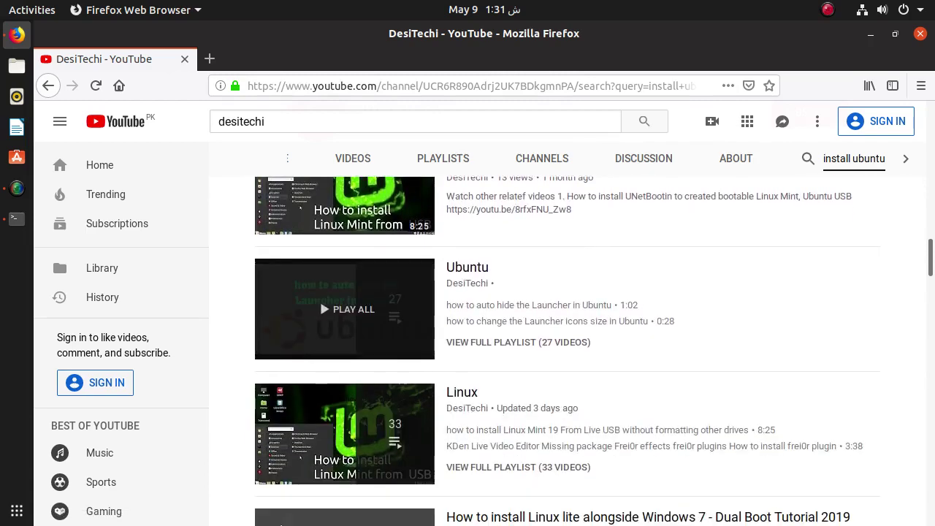
scroll(567, 351, down, 5)
scroll(567, 351, up, 10)
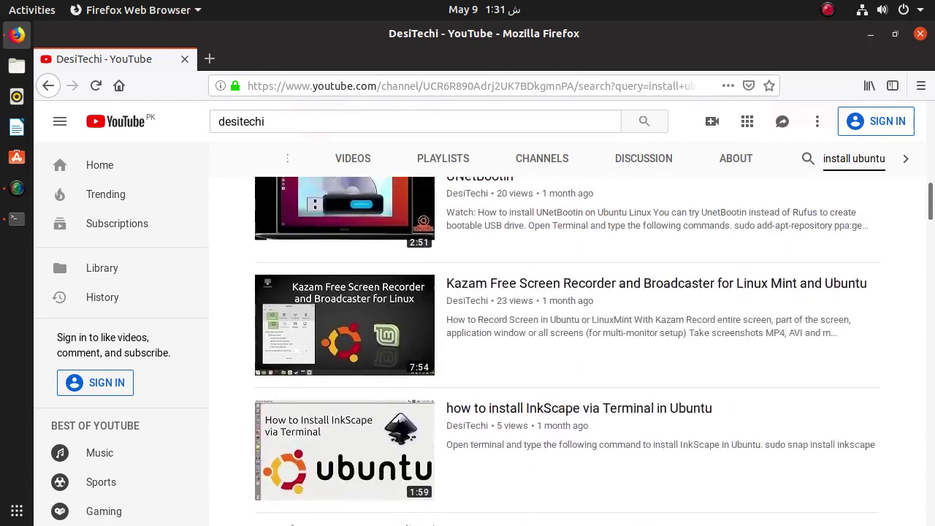
scroll(567, 350, up, 11)
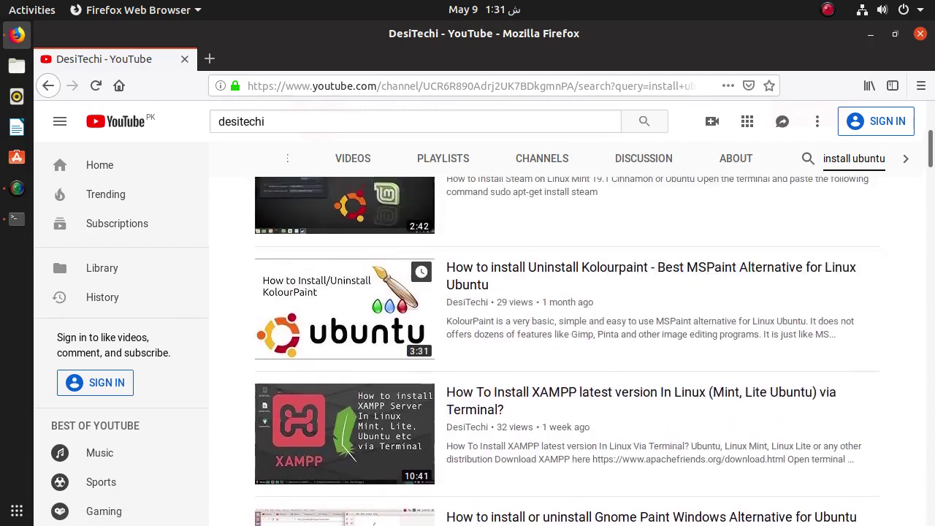
scroll(567, 350, up, 5)
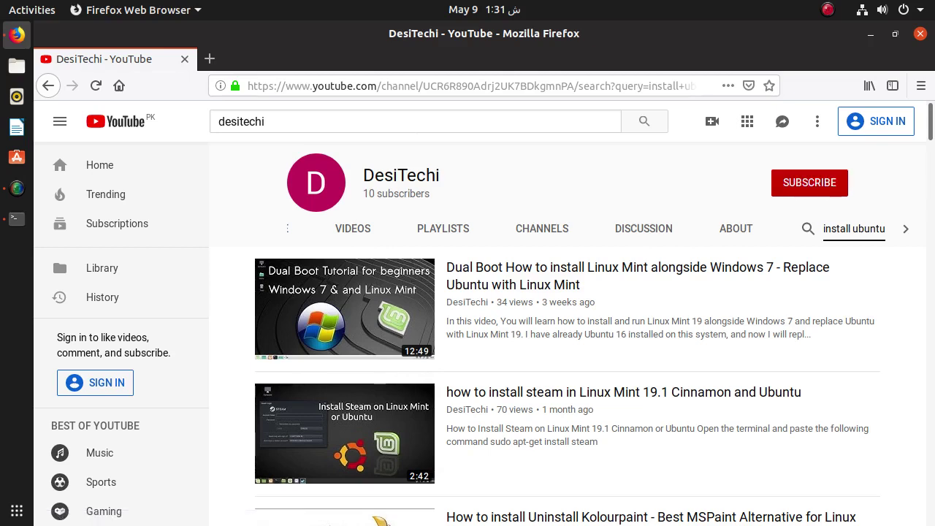
Search the DesiTechi channel for "bootable" and look over the bootable USB videos.
key(ctrl+a)
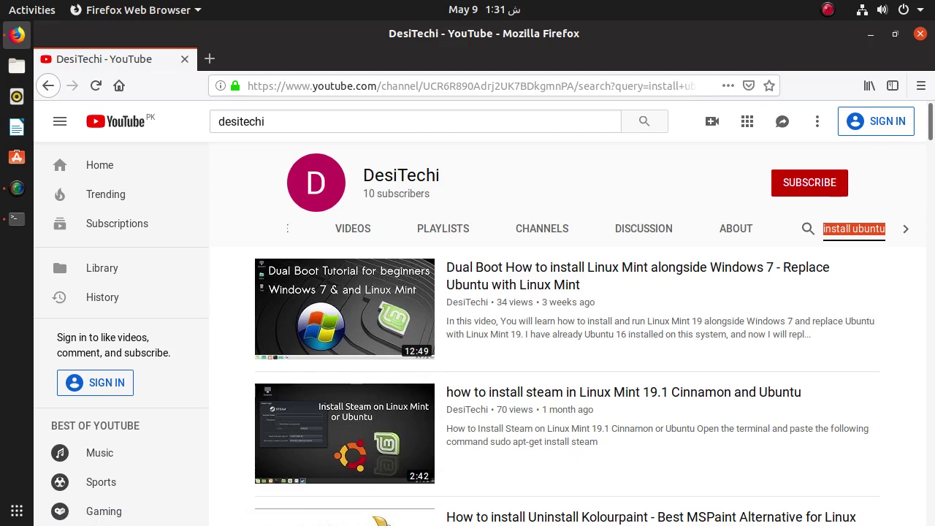
text(bootable)
key(Return)
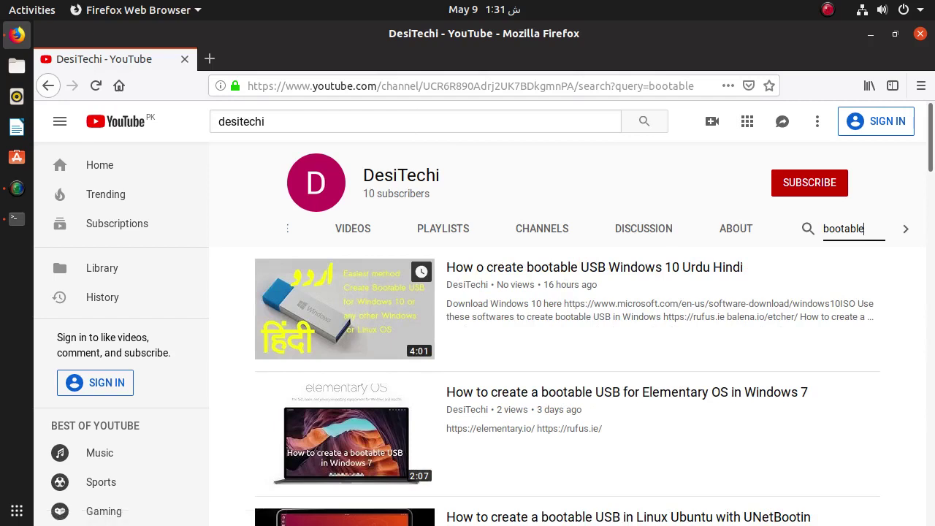
scroll(594, 314, down, 1)
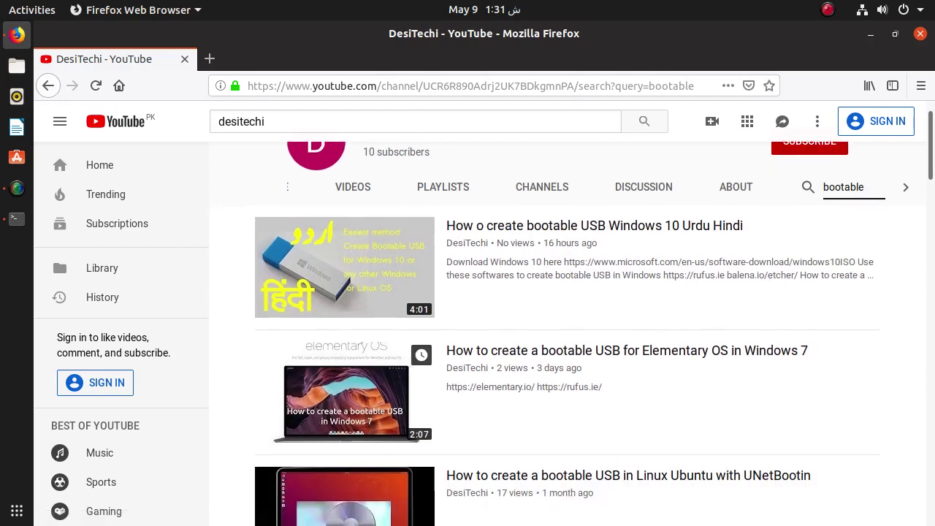
scroll(594, 314, down, 4)
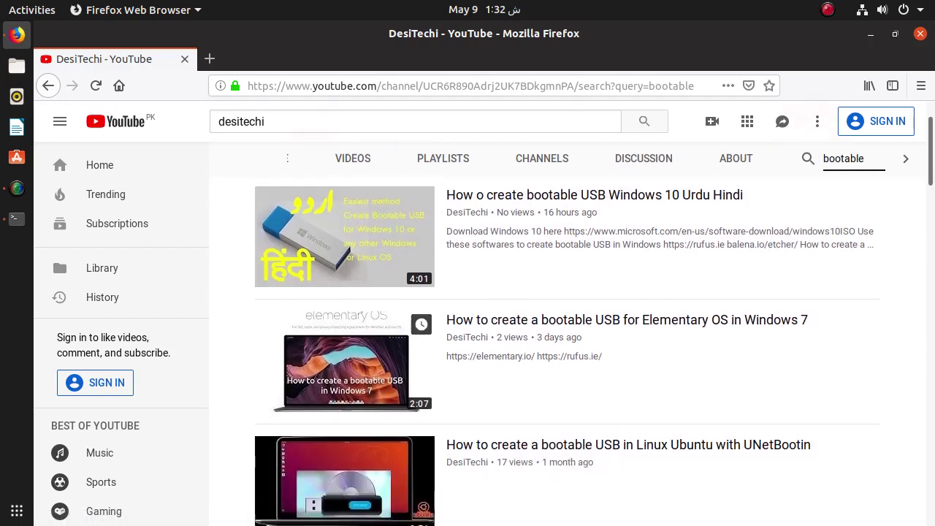
scroll(567, 329, up, 5)
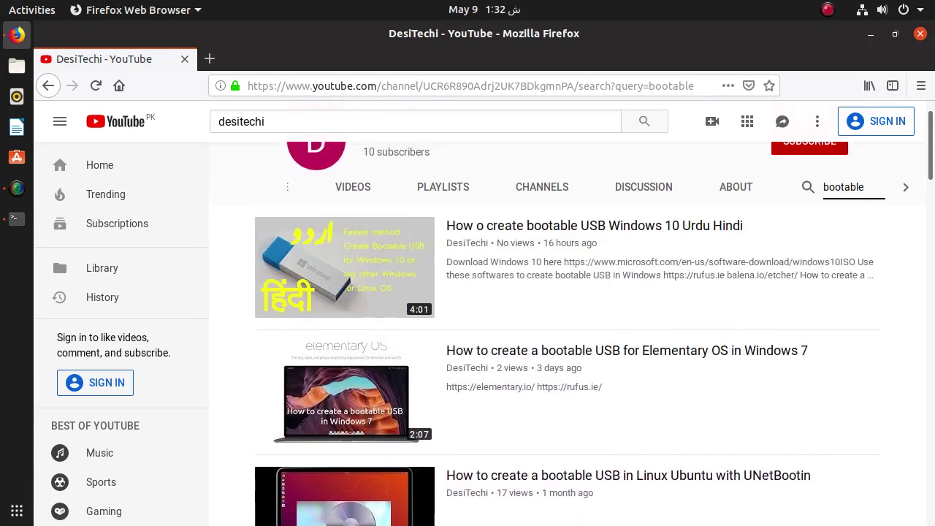
Search the web for "rufus" in a new browser tab and open the rufus.ie result.
click(210, 58)
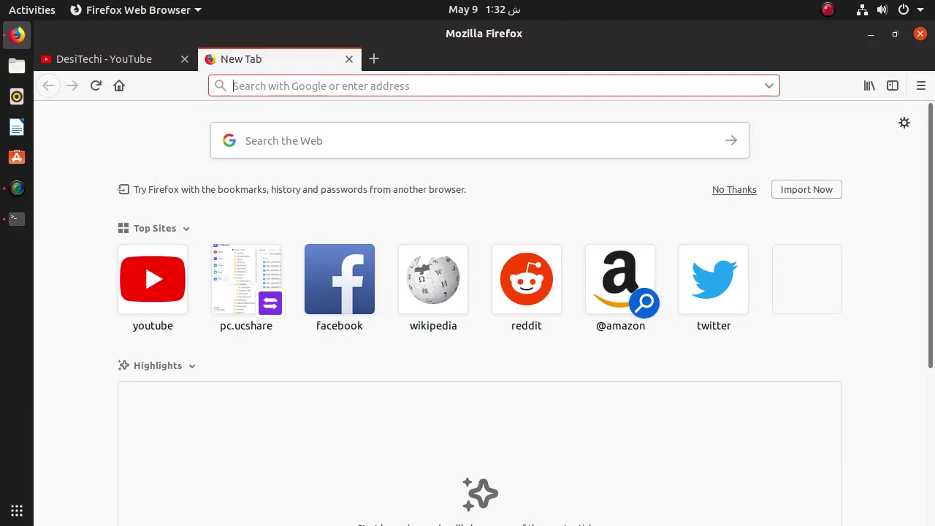
text(rufus)
key(Return)
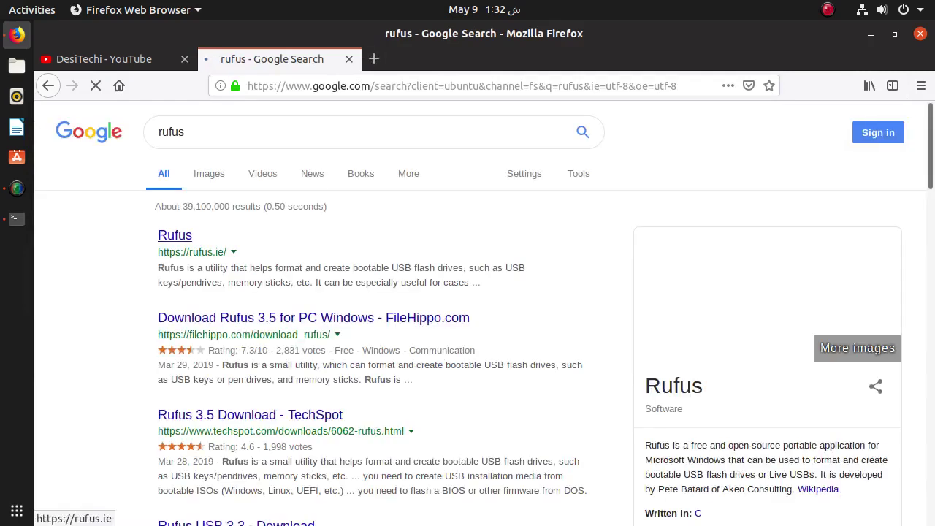
Search the web for "etcher" in a new browser tab and open the balena.io/etcher result.
key(ctrl+t)
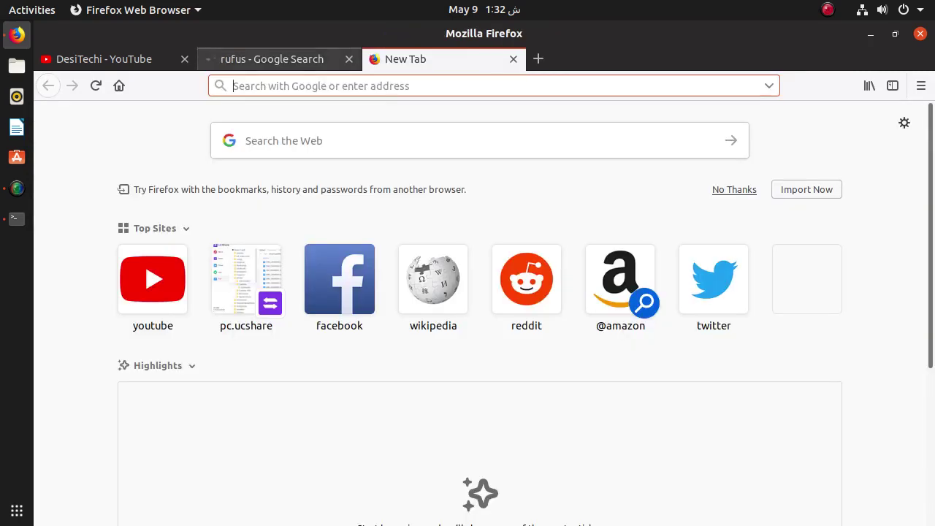
key(ctrl+Page_Up)
key(ctrl+Page_Down)
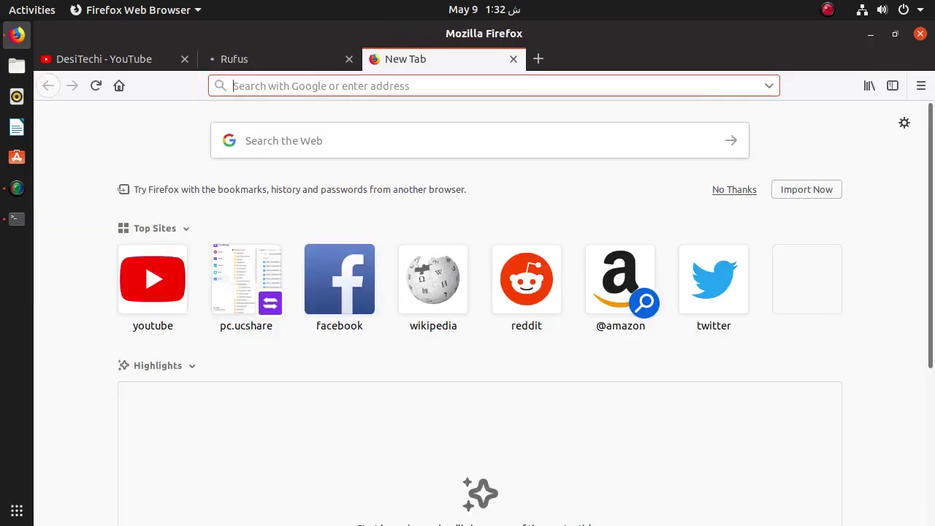
text(etcher)
key(Return)
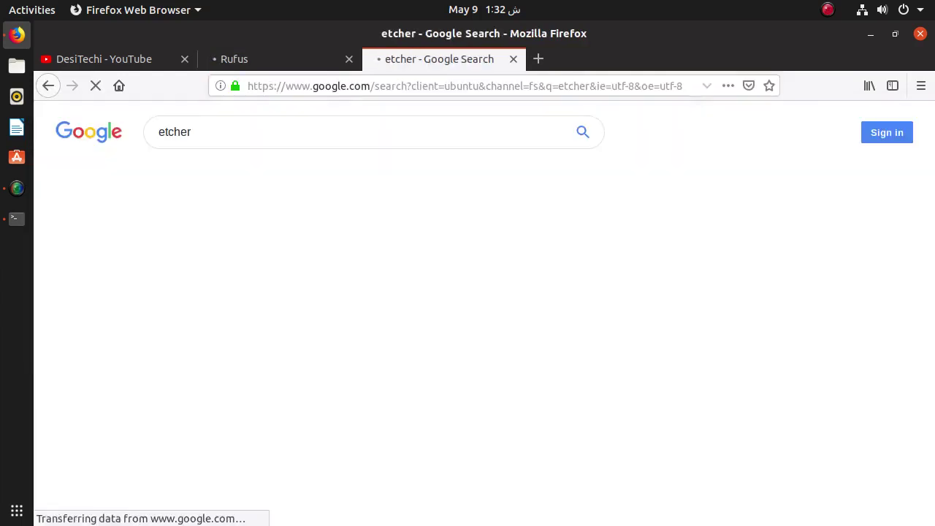
click(212, 236)
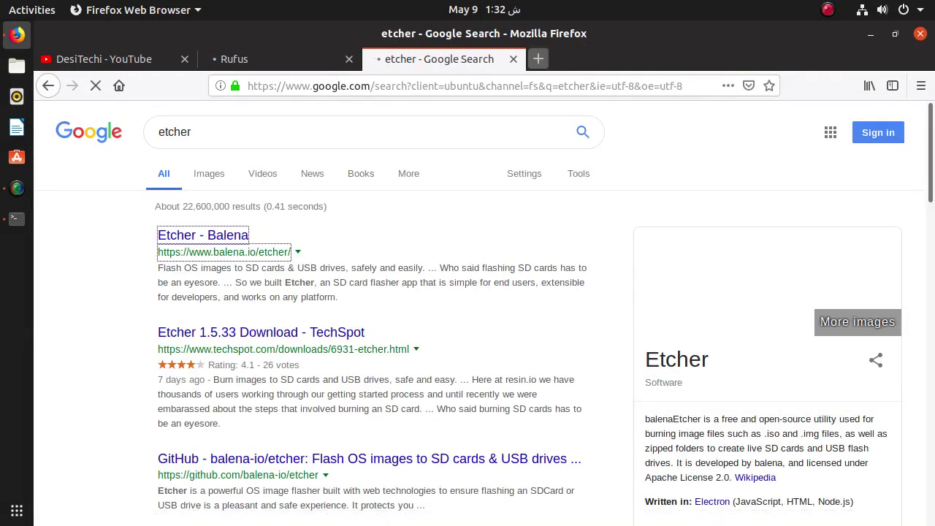
click(538, 58)
text(ubu)
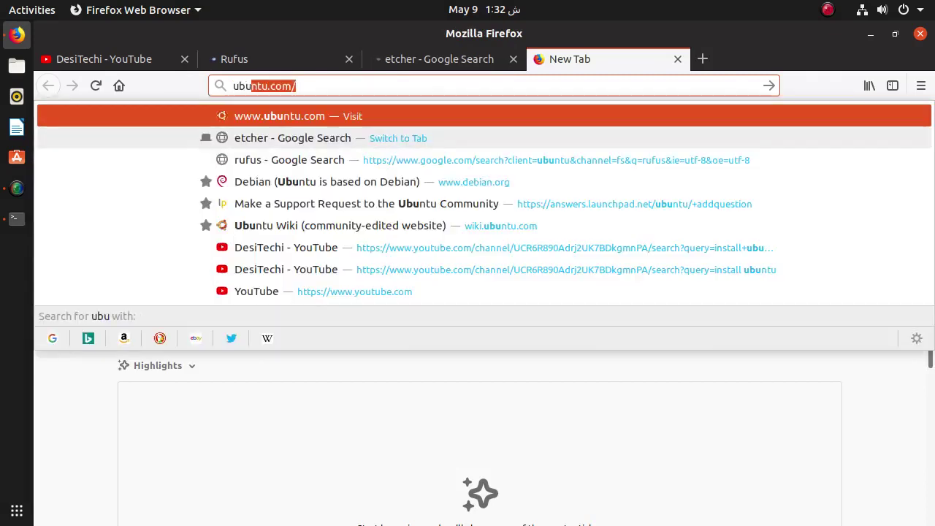
text(ntu)
key(Return)
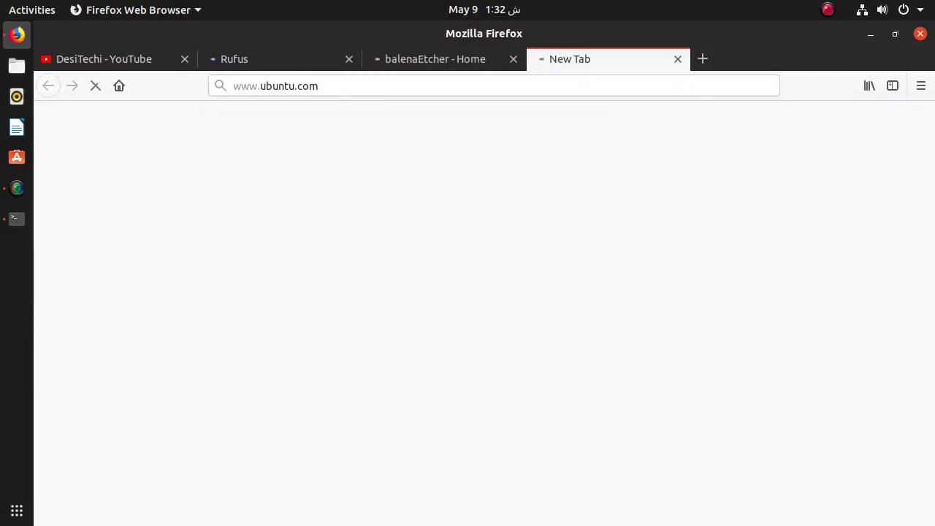
click(278, 59)
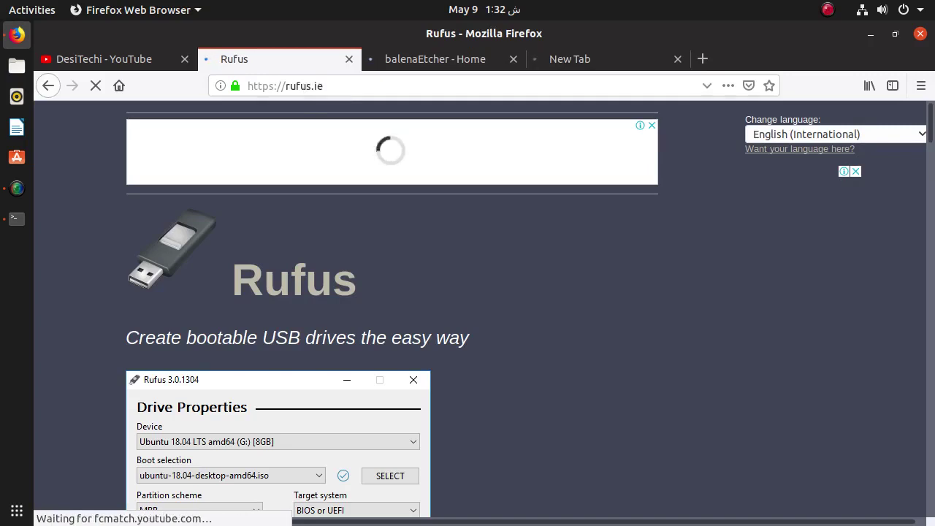
click(585, 58)
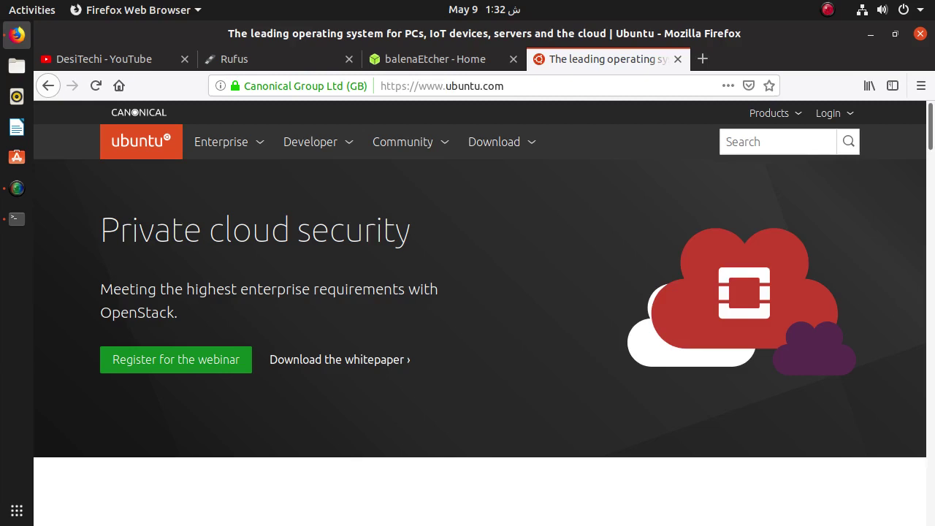
Request the Ubuntu Desktop 18.04 LTS download from the Ubuntu site and cancel saving the ISO file.
click(494, 142)
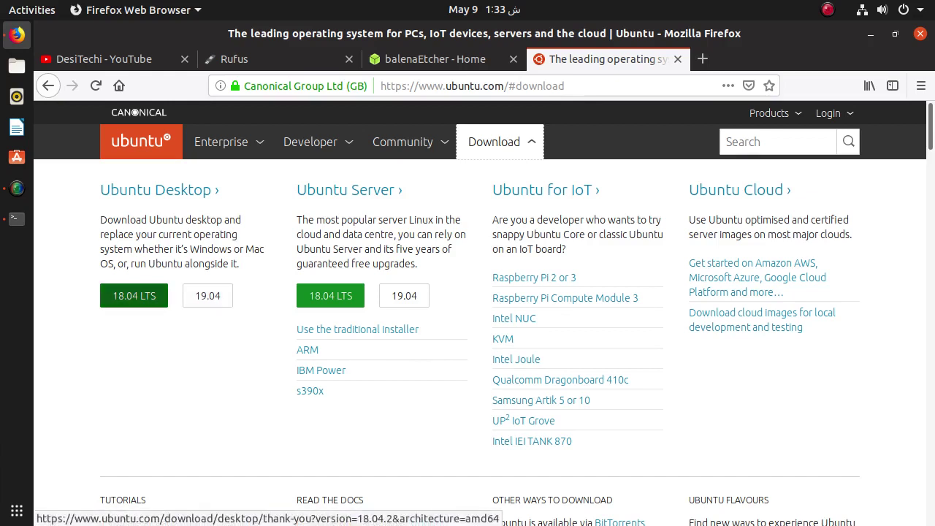
click(133, 296)
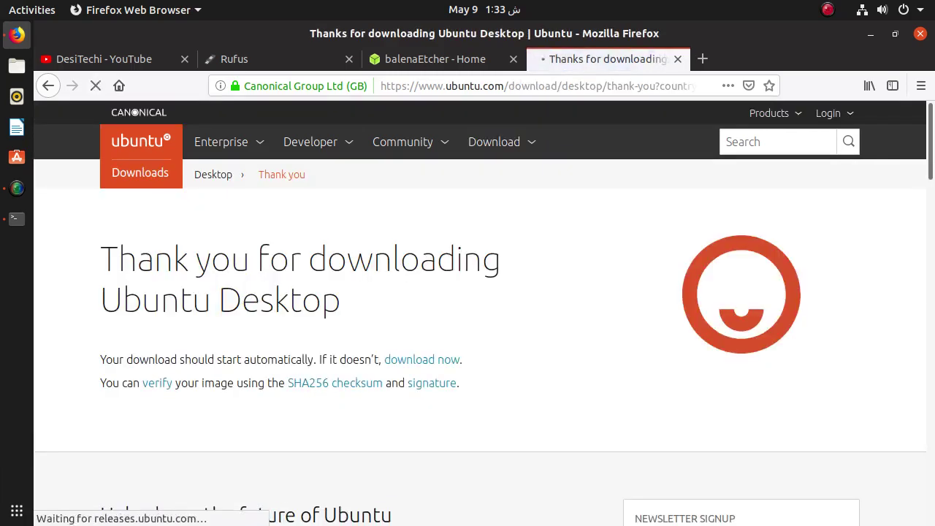
click(321, 304)
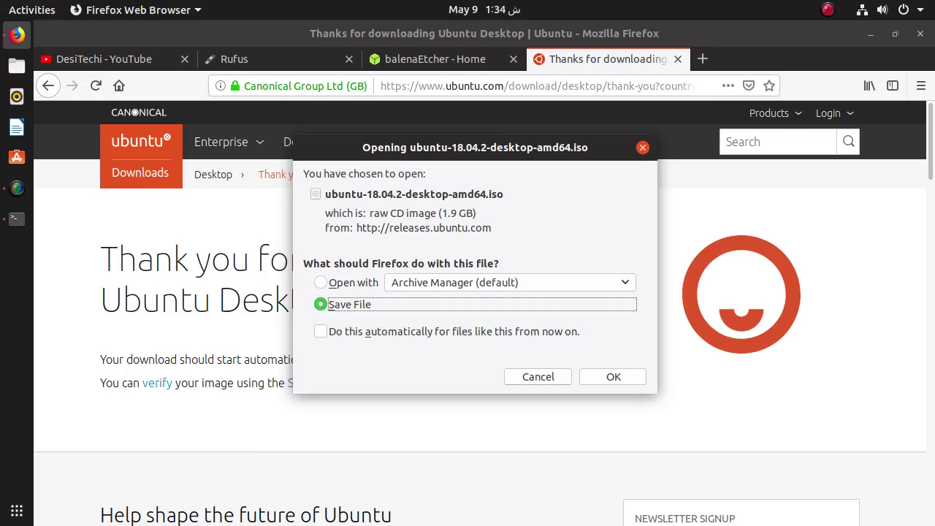
click(539, 377)
Look over the balenaEtcher home page, including its Linux download option and web address.
click(272, 60)
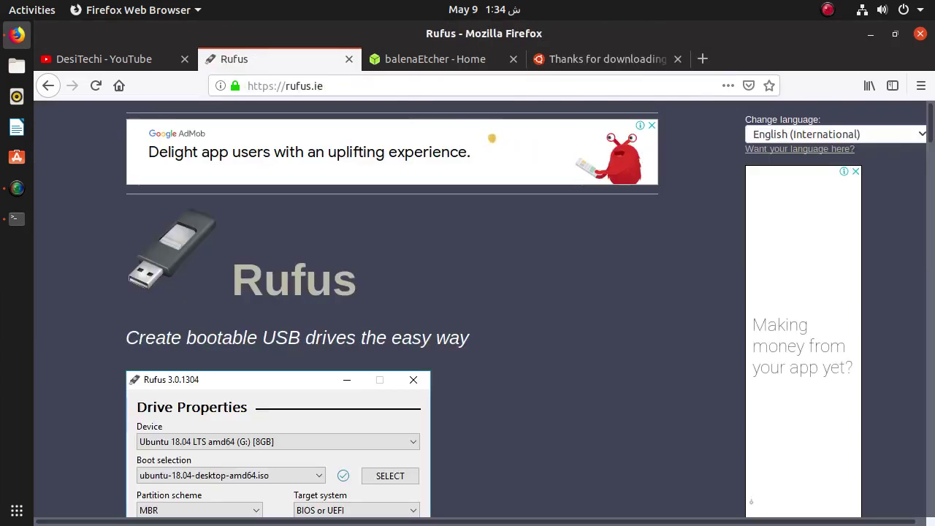
click(436, 59)
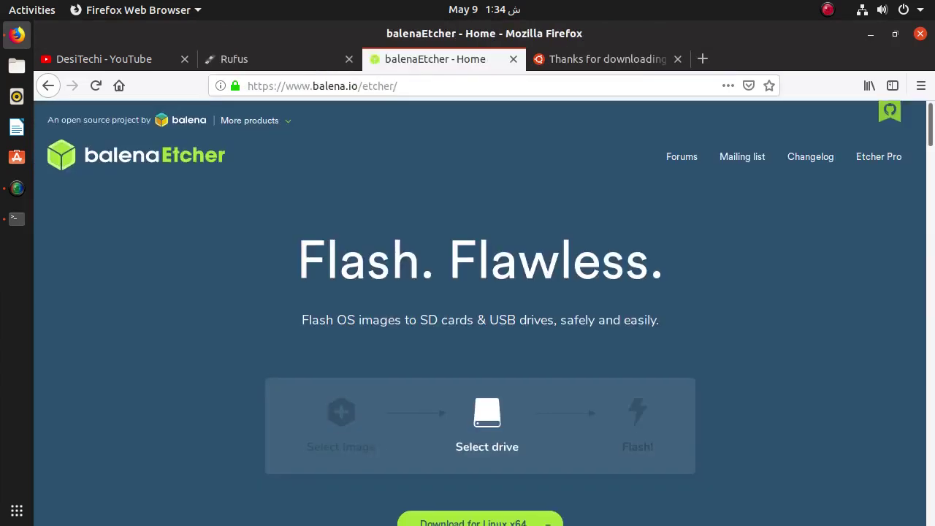
scroll(479, 313, down, 2)
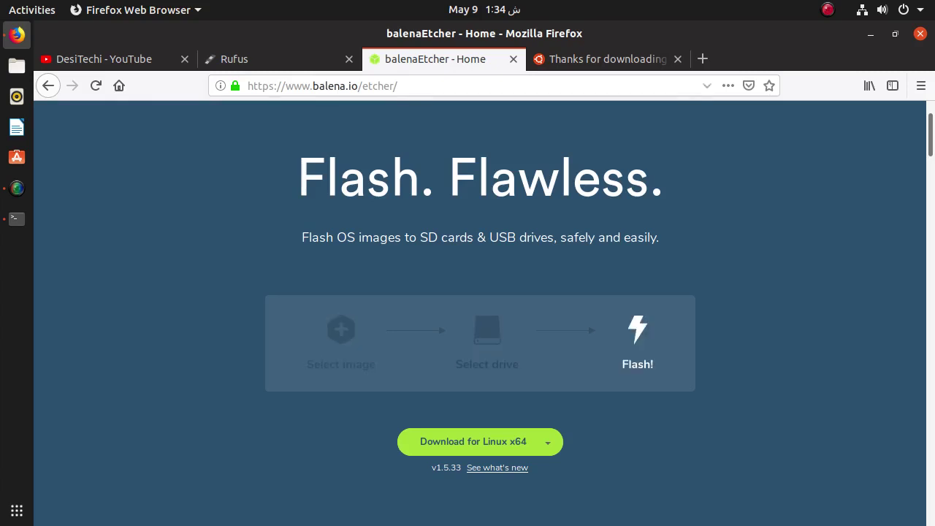
drag(368, 87, 399, 86)
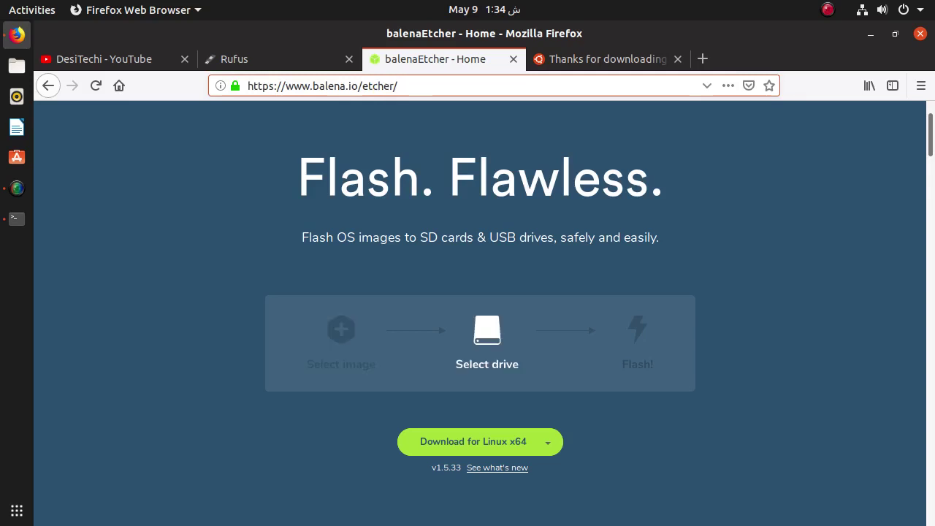
Examine the Rufus page's sample window with its drive properties, format options and status for creating a bootable Ubuntu USB.
click(241, 59)
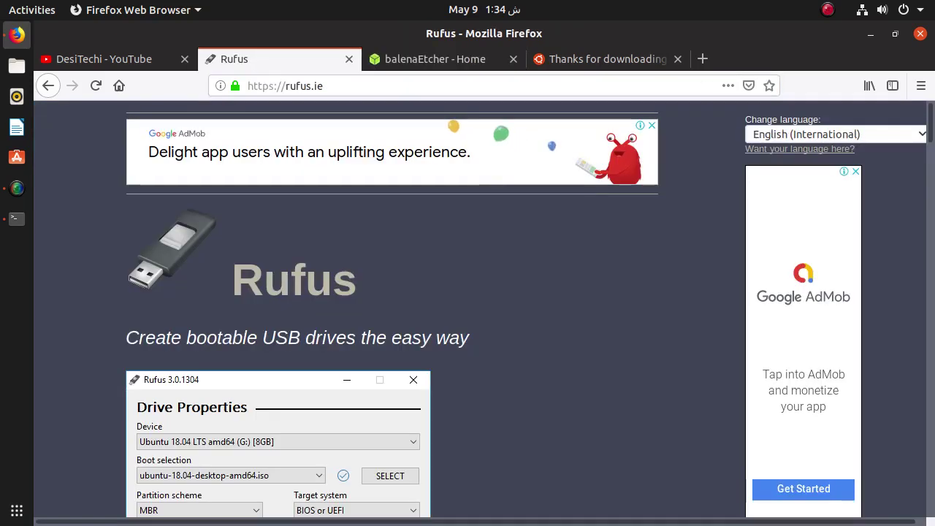
scroll(468, 307, down, 1)
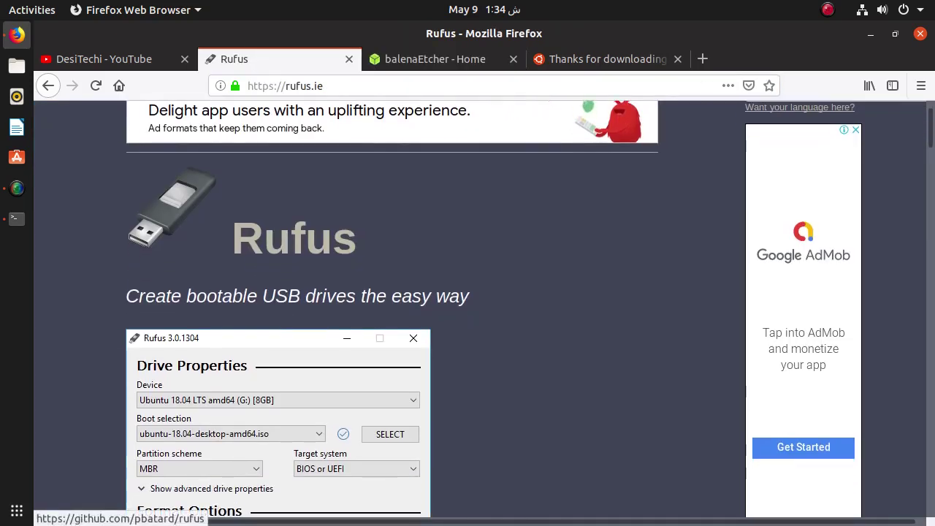
scroll(467, 307, down, 1)
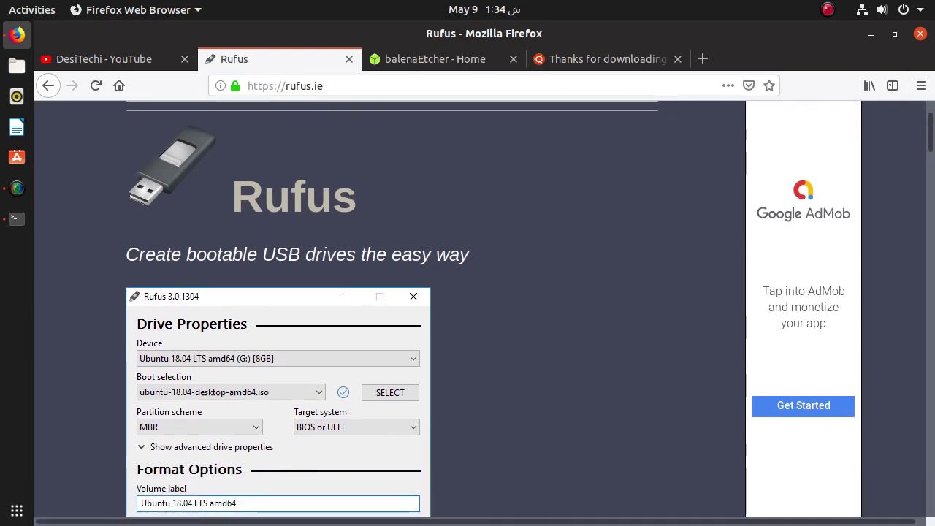
scroll(468, 307, down, 1)
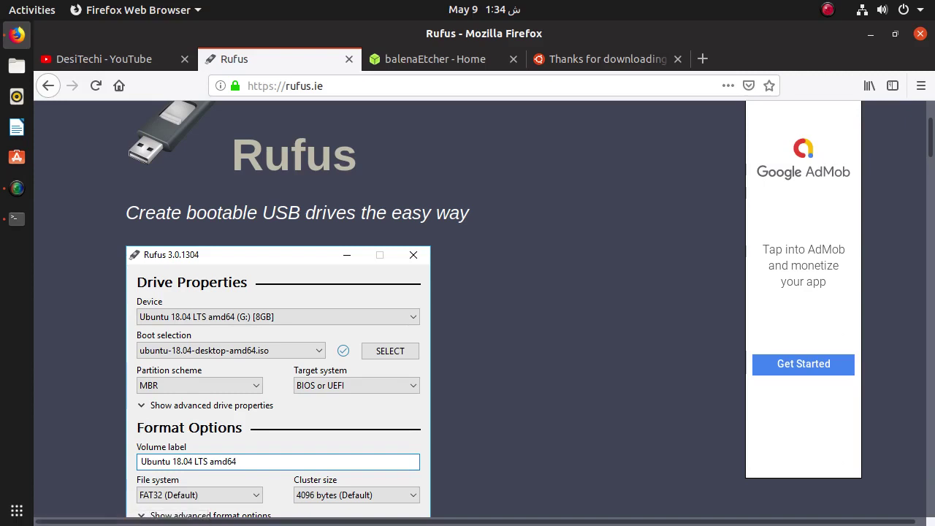
scroll(467, 307, down, 1)
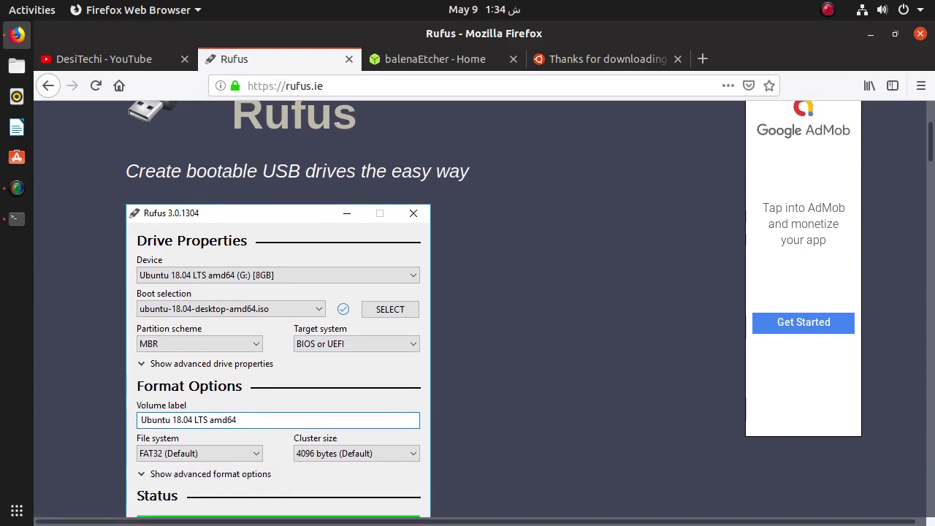
scroll(468, 307, down, 1)
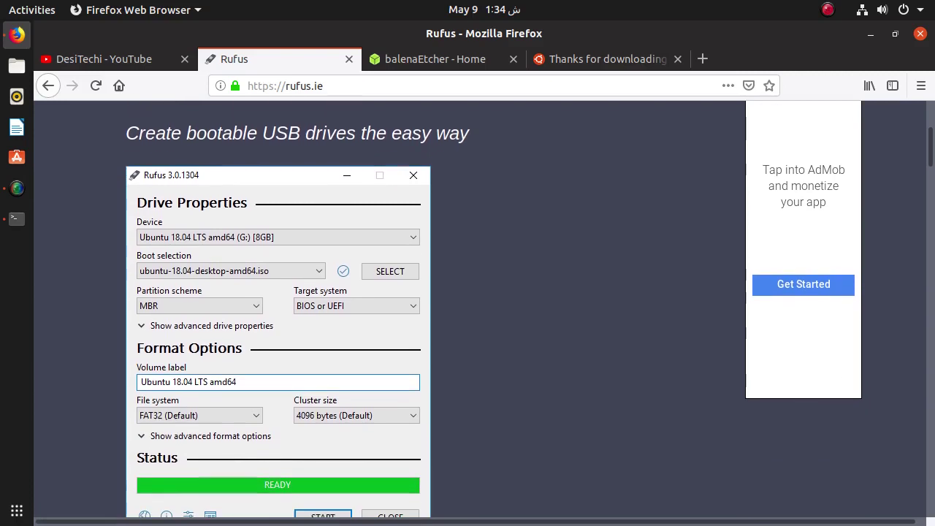
scroll(468, 307, down, 1)
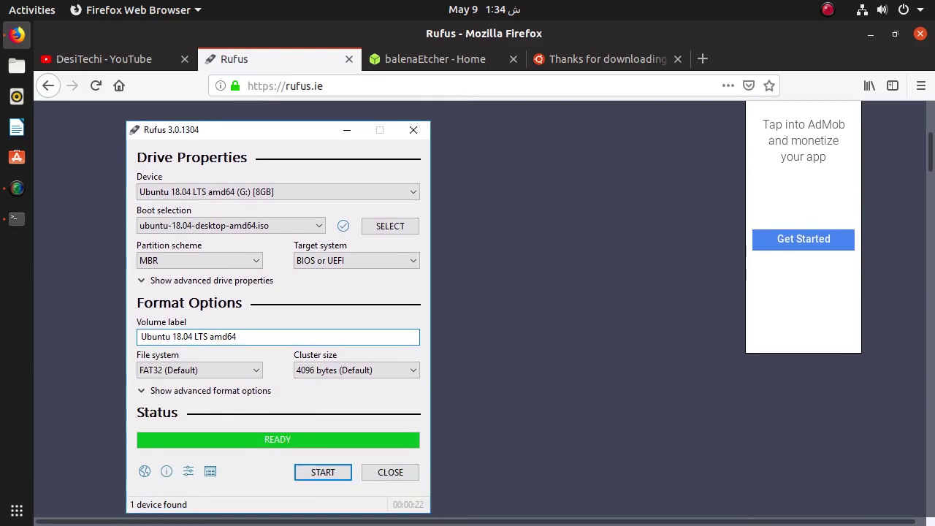
scroll(468, 307, down, 1)
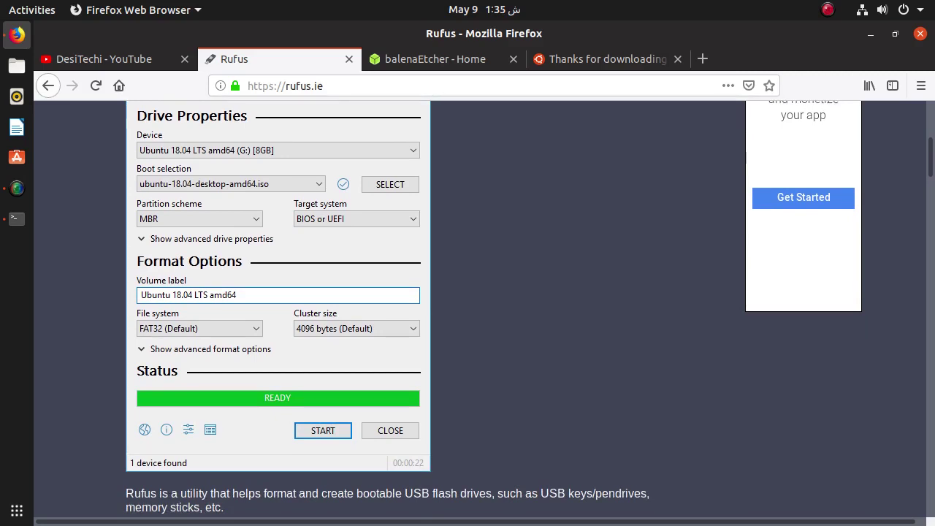
scroll(468, 307, up, 1)
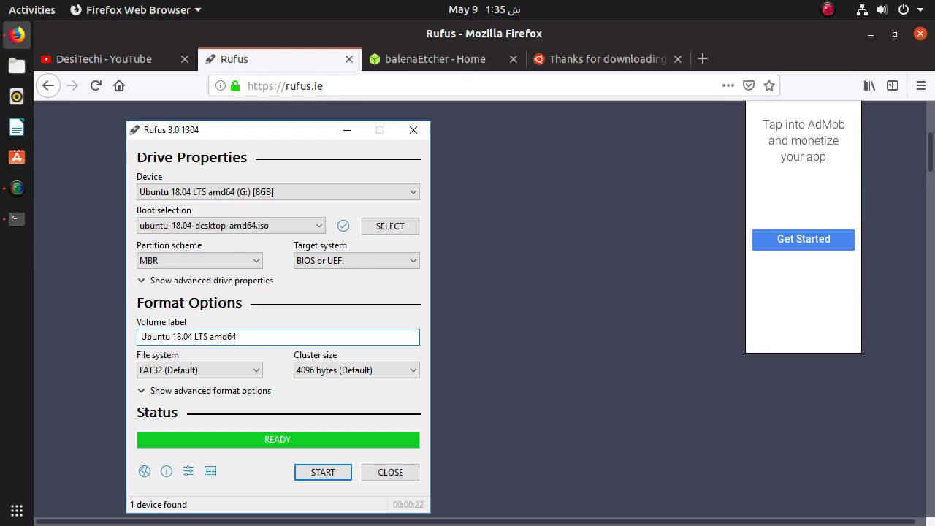
scroll(468, 307, down, 1)
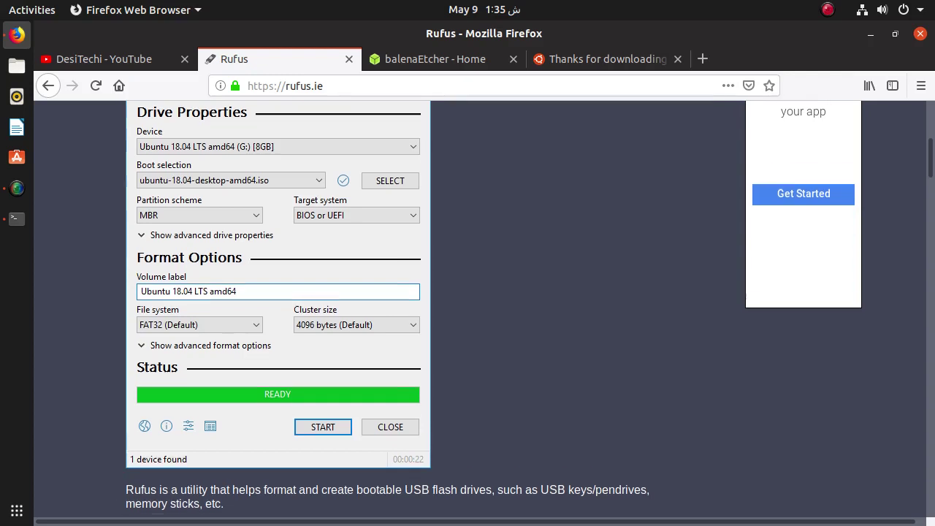
scroll(468, 307, down, 1)
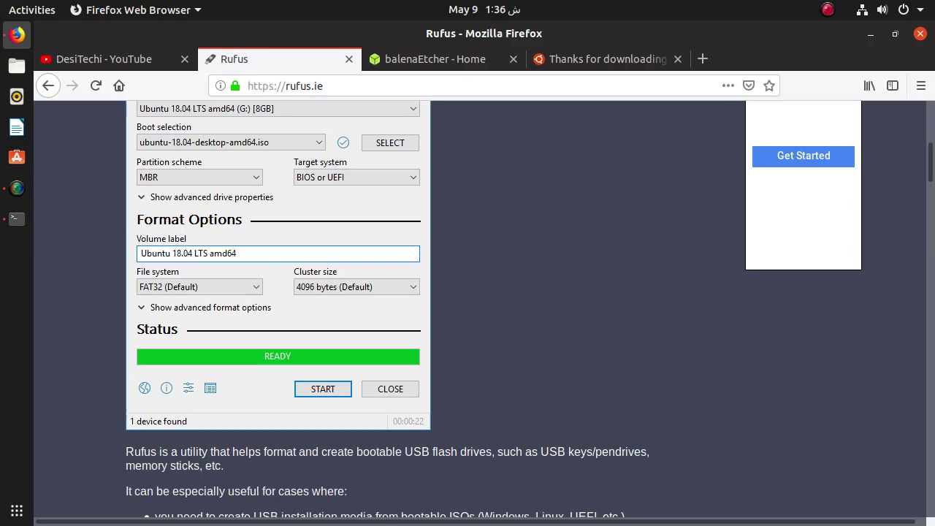
scroll(483, 307, up, 4)
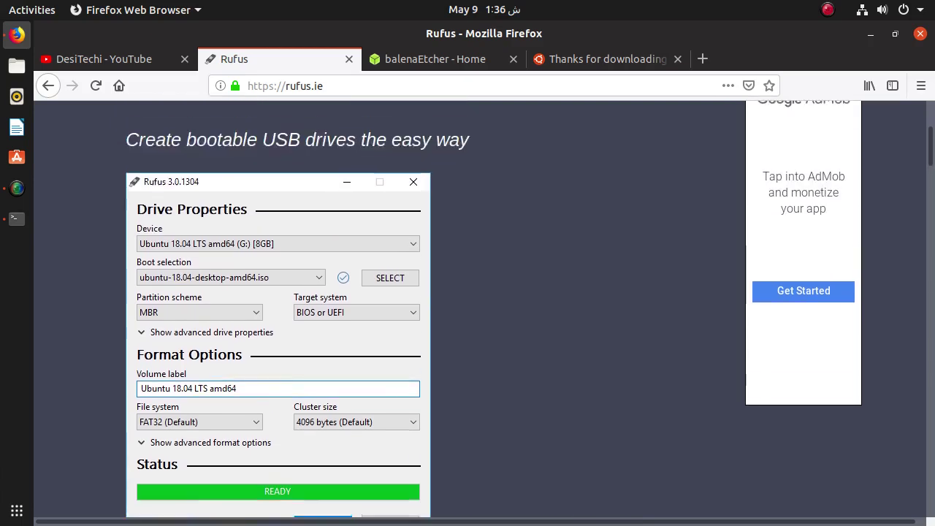
scroll(483, 307, up, 3)
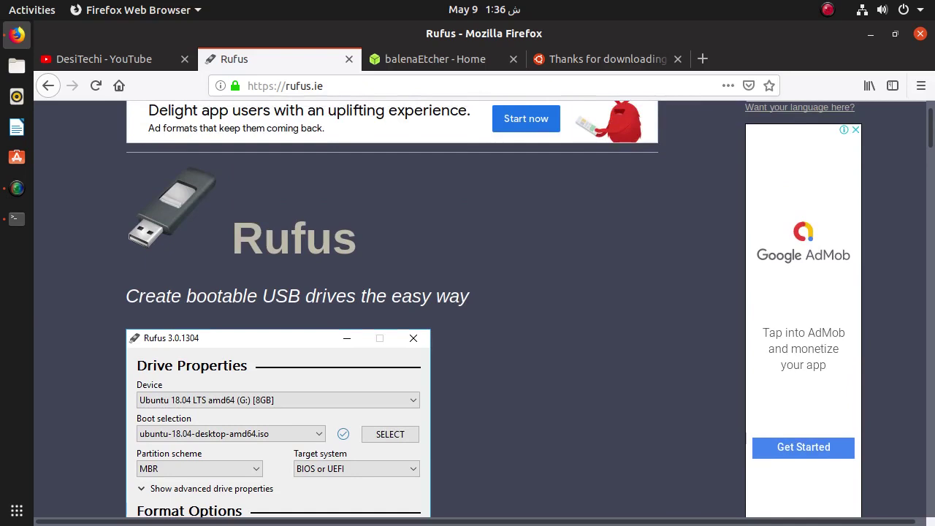
scroll(482, 307, up, 1)
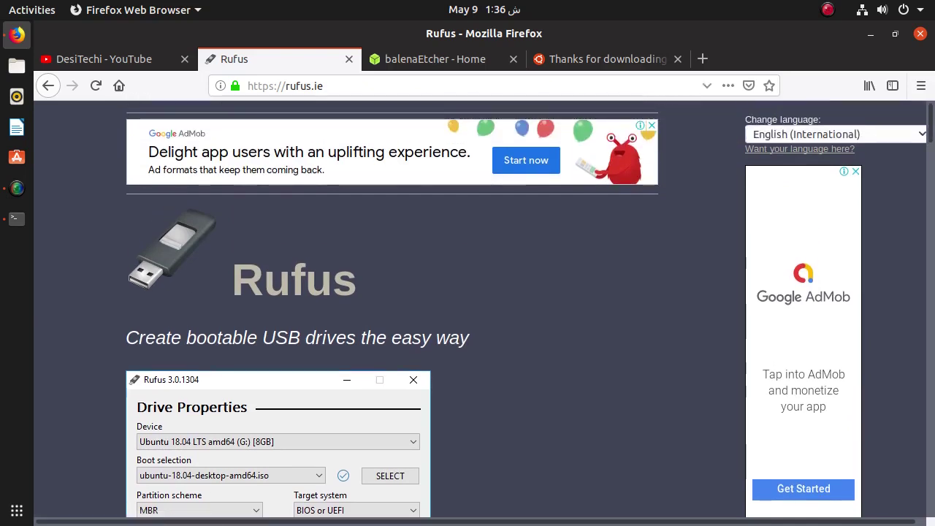
Revisit the balenaEtcher, Ubuntu download and Rufus pages one after another.
click(436, 59)
click(607, 59)
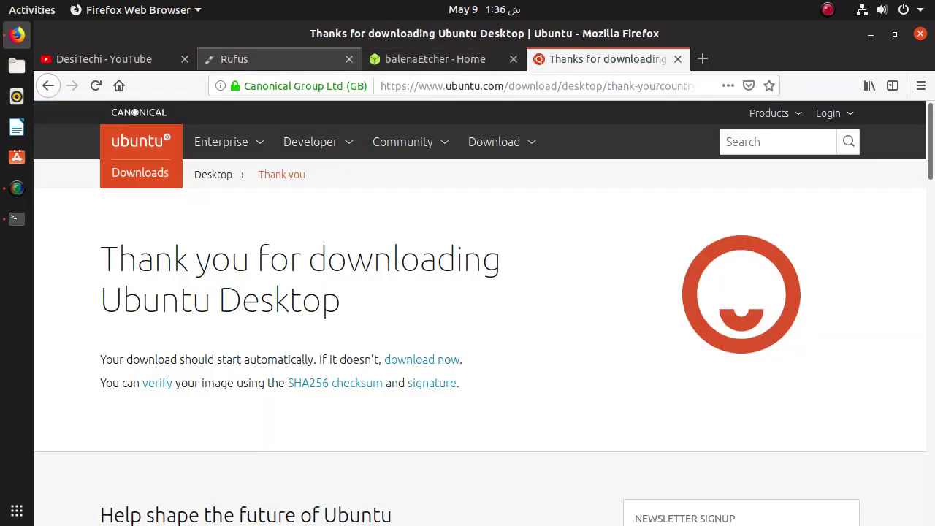
click(444, 59)
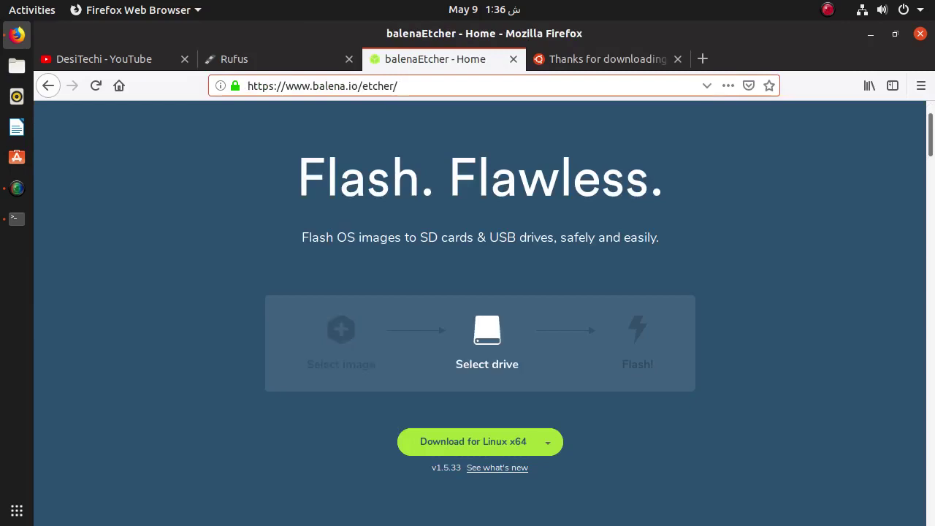
click(607, 59)
click(444, 60)
click(272, 59)
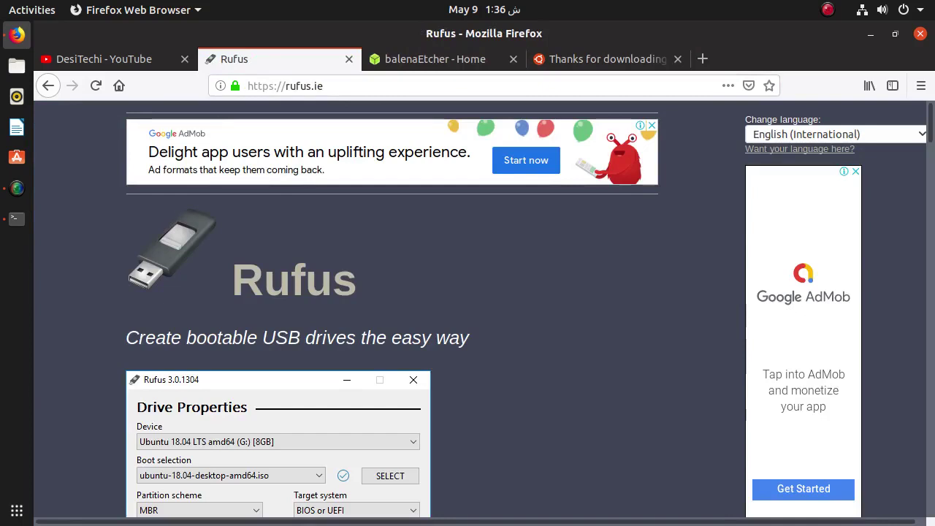
Check the balenaEtcher page again and return to the DesiTechi channel's "bootable" video results.
click(444, 59)
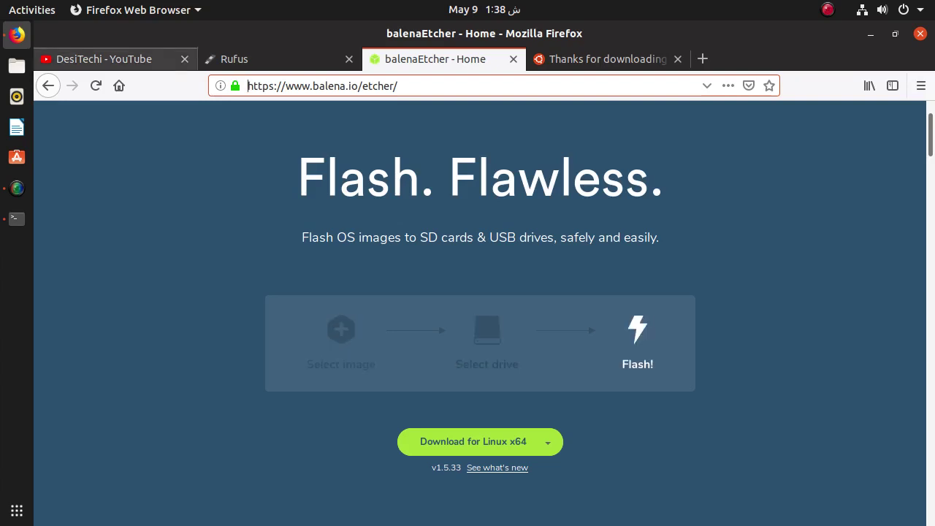
click(104, 58)
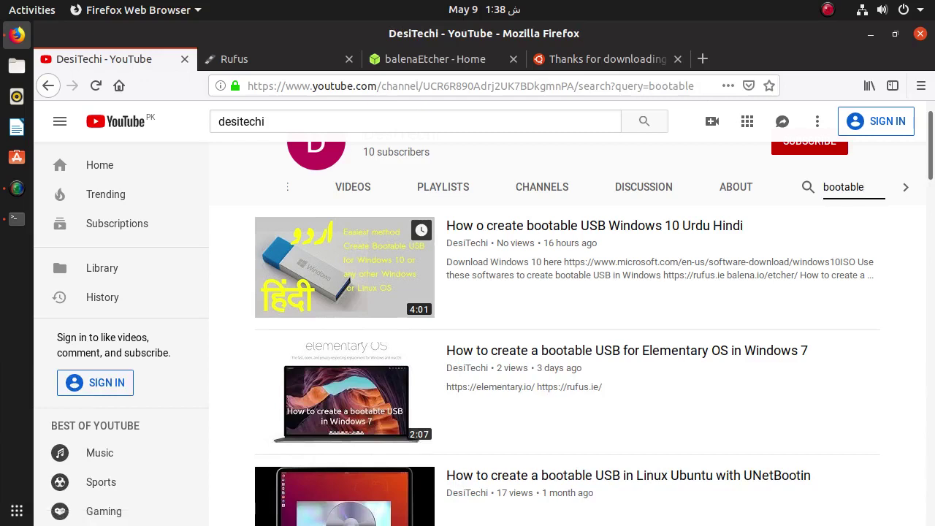
scroll(581, 333, up, 1)
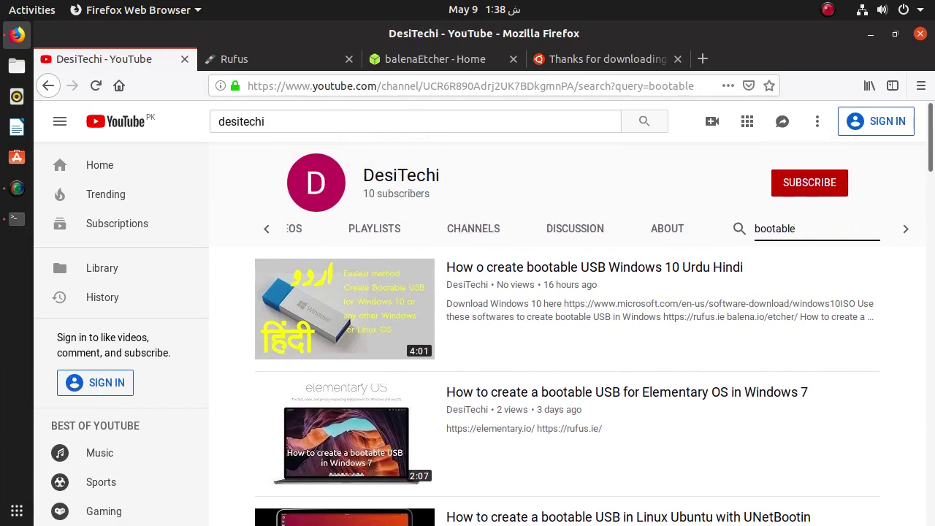
Search the DesiTechi channel's videos for "install" and look through the resulting installation tutorials.
key(BackSpace)
key(BackSpace)
key(BackSpace)
key(BackSpace)
key(BackSpace)
key(BackSpace)
key(BackSpace)
key(BackSpace)
text(install)
key(Return)
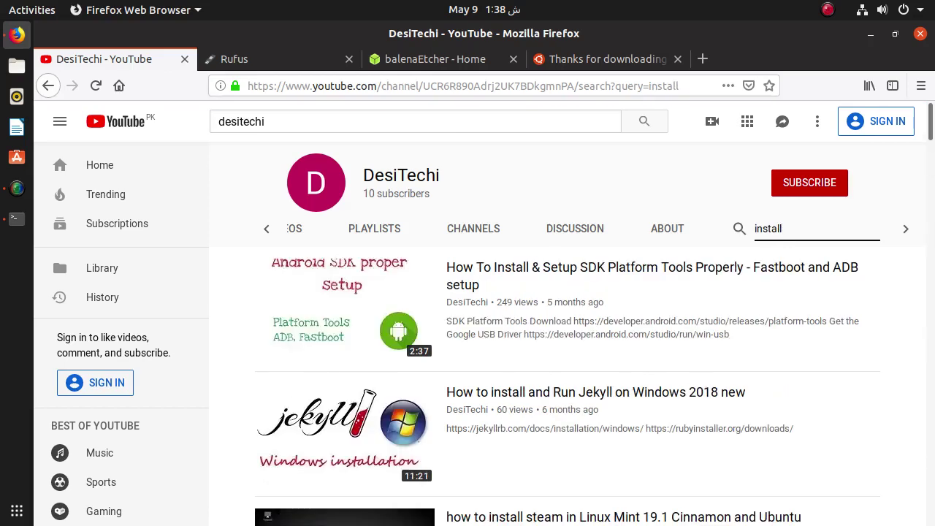
scroll(343, 431, down, 3)
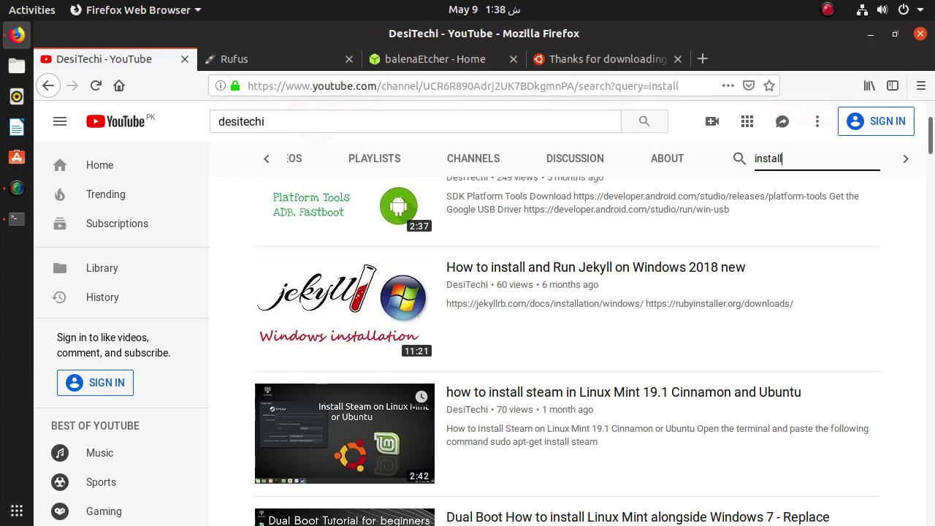
scroll(567, 351, down, 1)
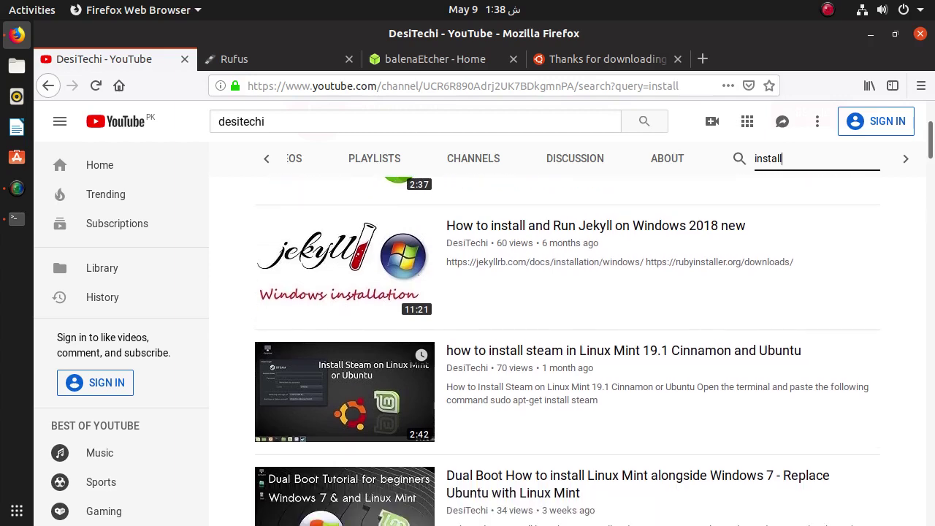
scroll(567, 351, down, 2)
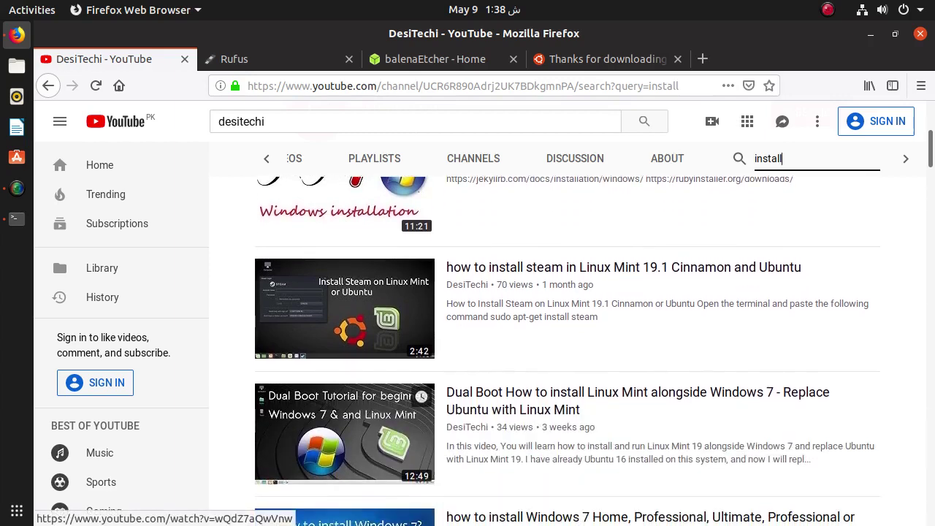
scroll(567, 351, down, 1)
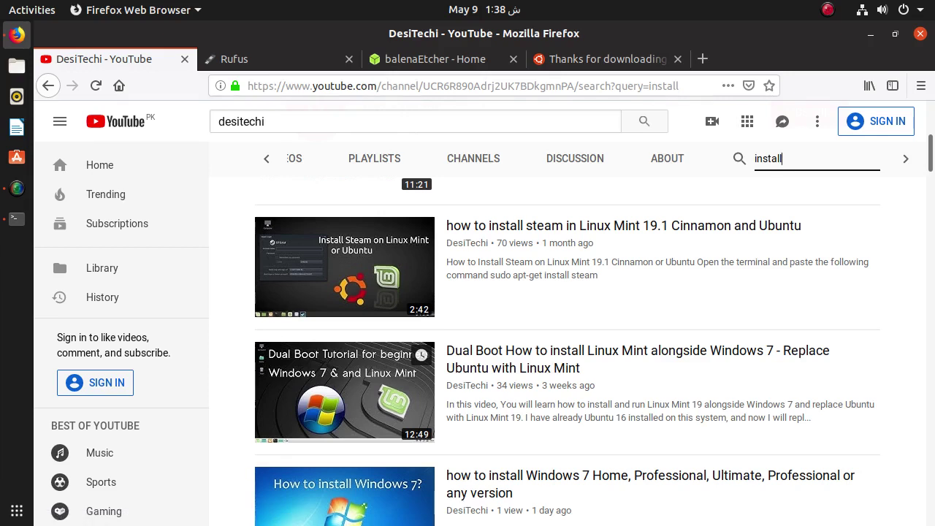
scroll(567, 350, up, 5)
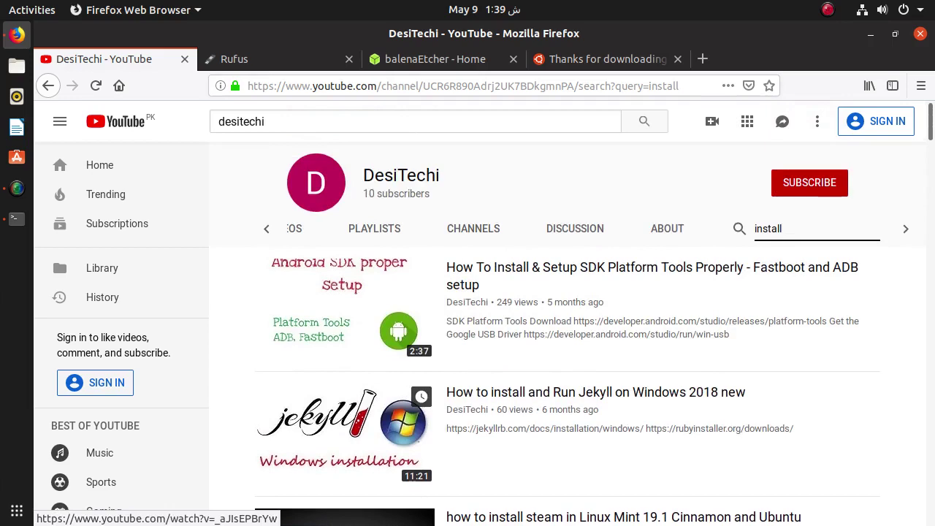
Switch to Terminal and review the earlier apt-get commands for updating packages and installing kolourpaint, kdenlive, kazam and audacity.
key(alt+Tab)
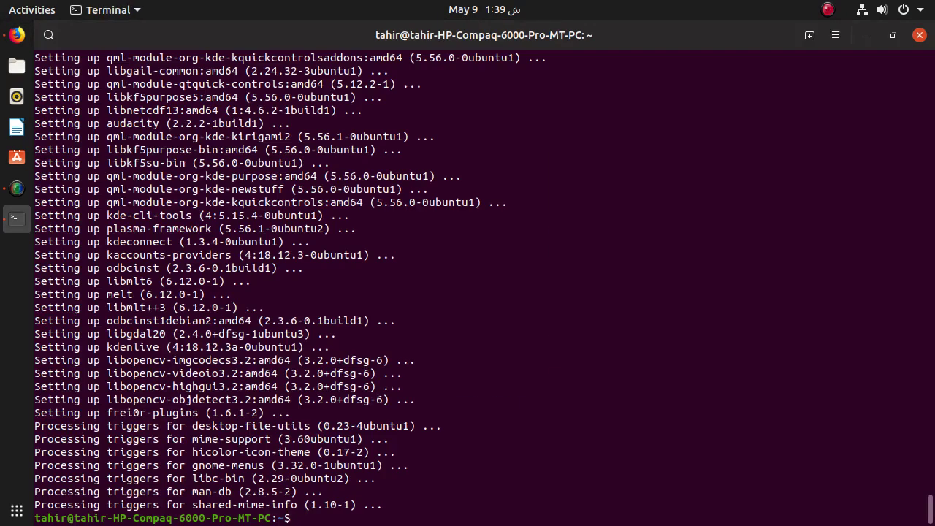
scroll(467, 285, up, 20)
scroll(468, 285, up, 20)
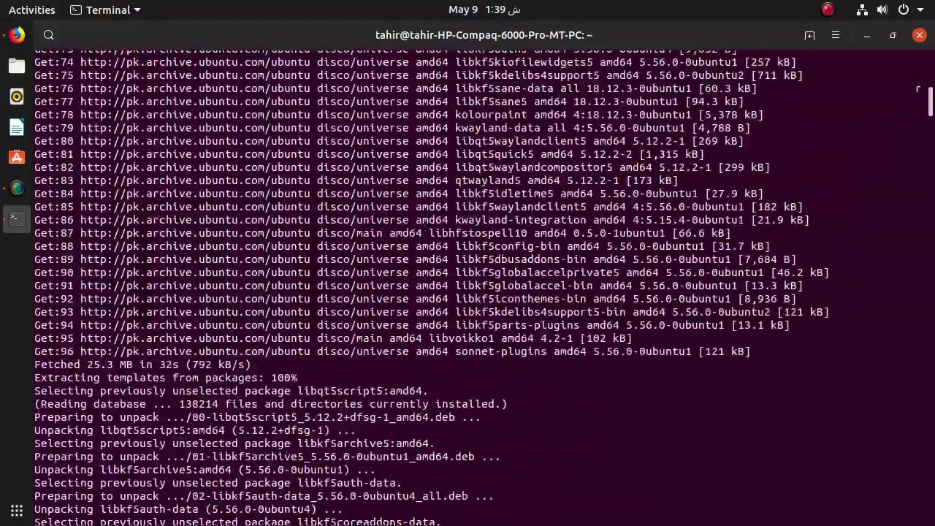
scroll(468, 285, up, 5)
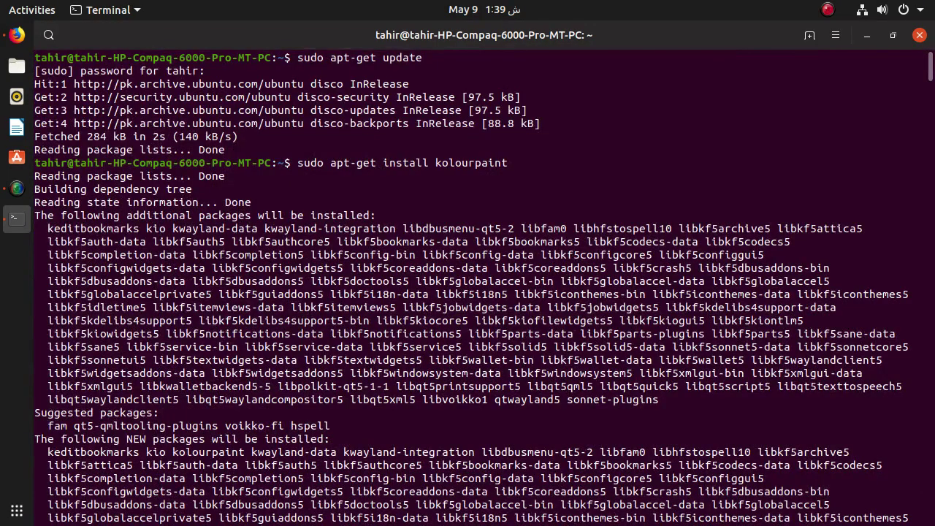
scroll(195, 229, down, 20)
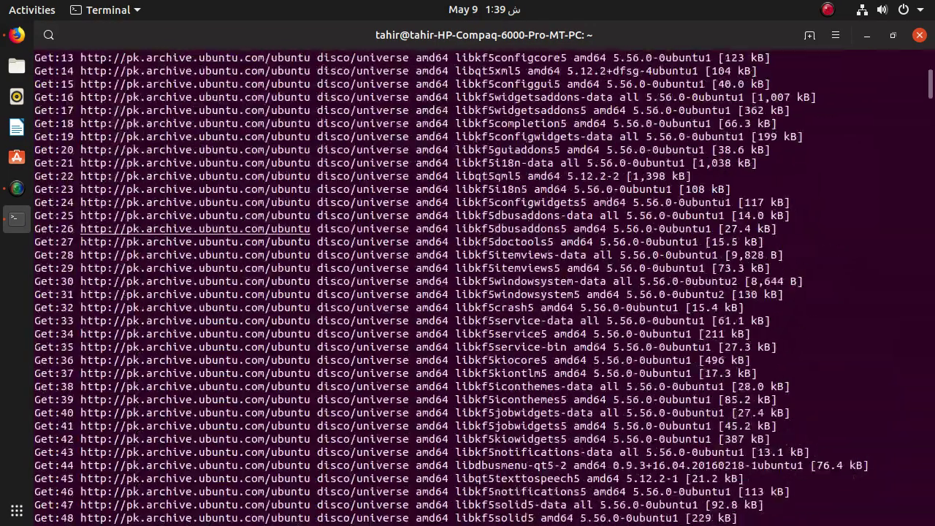
scroll(195, 228, up, 20)
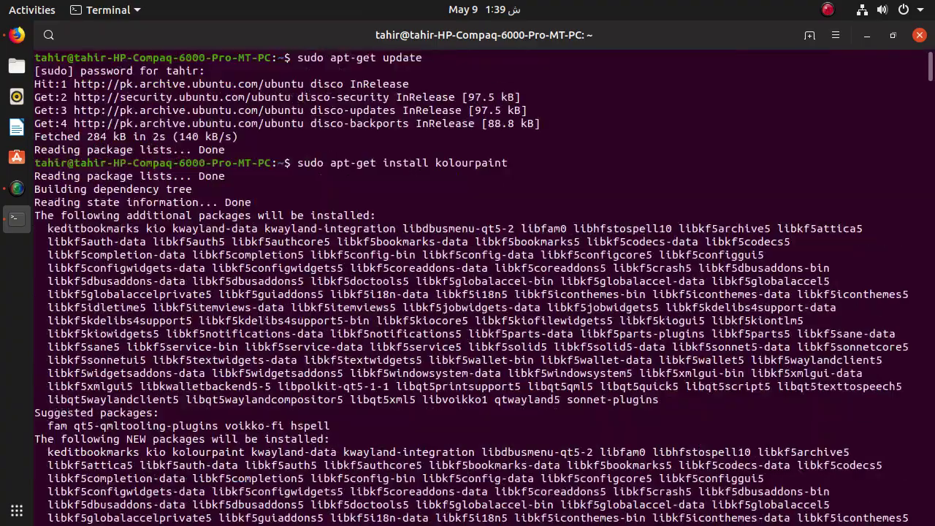
scroll(196, 229, down, 20)
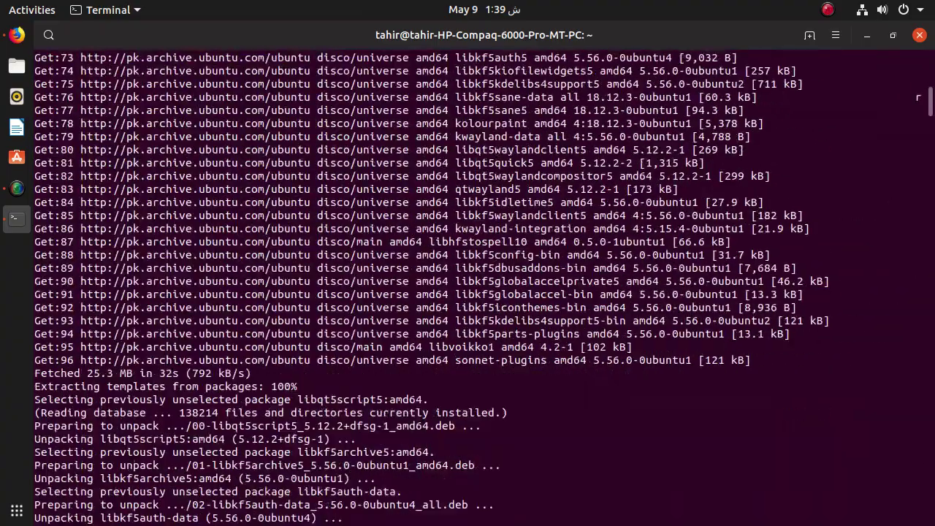
scroll(195, 229, down, 20)
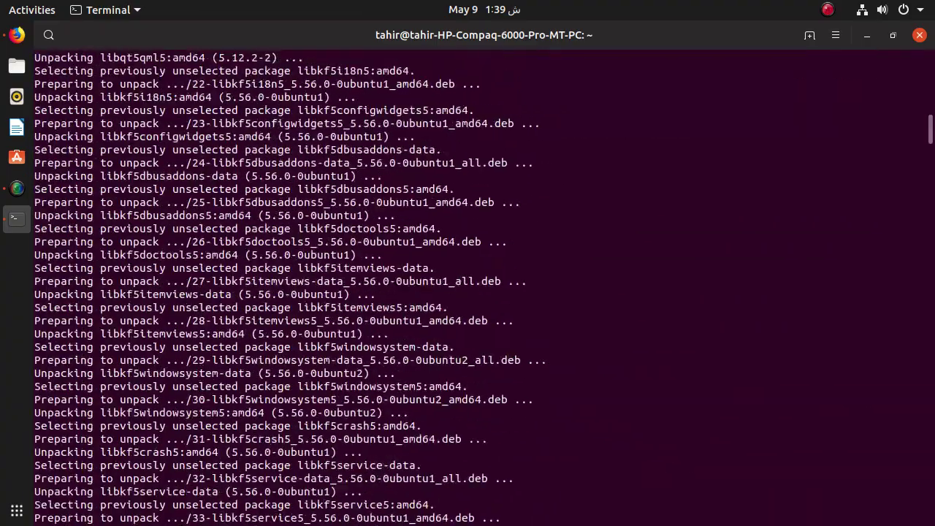
scroll(195, 229, down, 20)
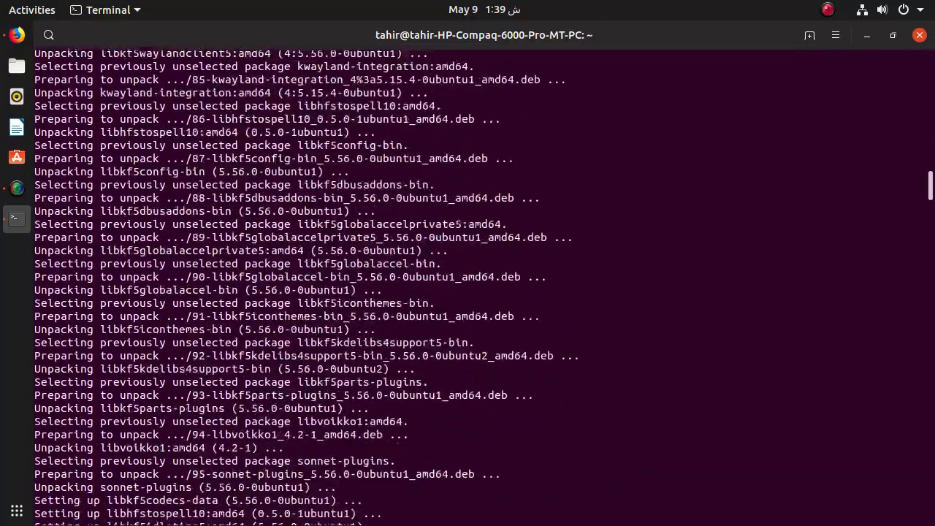
scroll(468, 284, down, 20)
scroll(467, 285, up, 5)
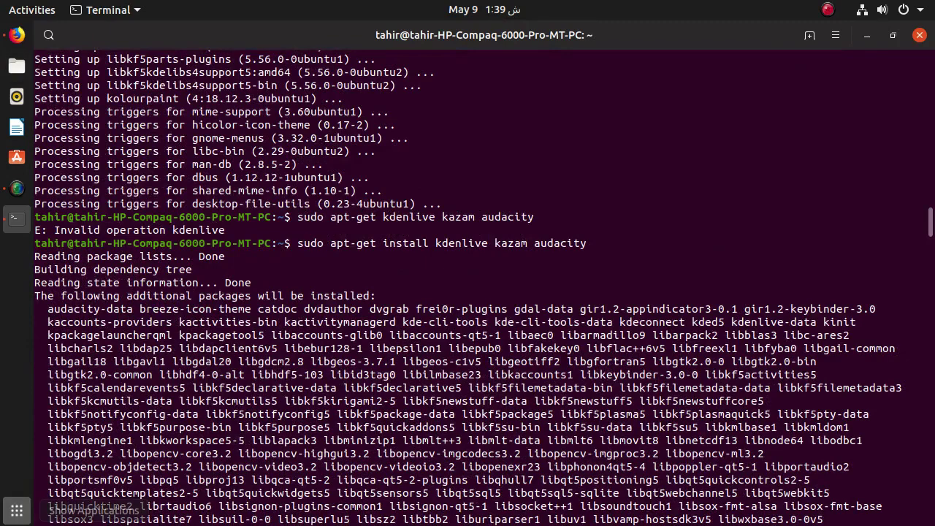
Search the system's applications for "kde", "auda" and "kazam" one after another, clearing each search.
click(17, 510)
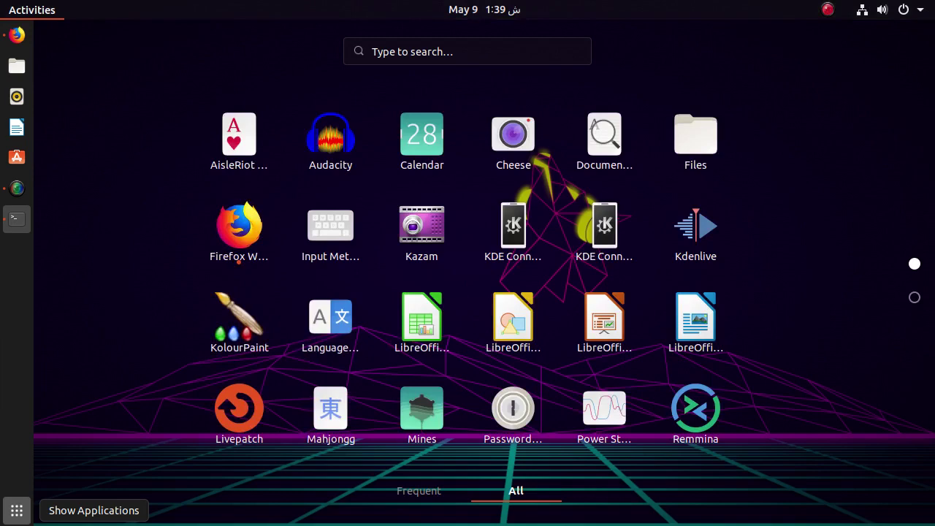
text(kde)
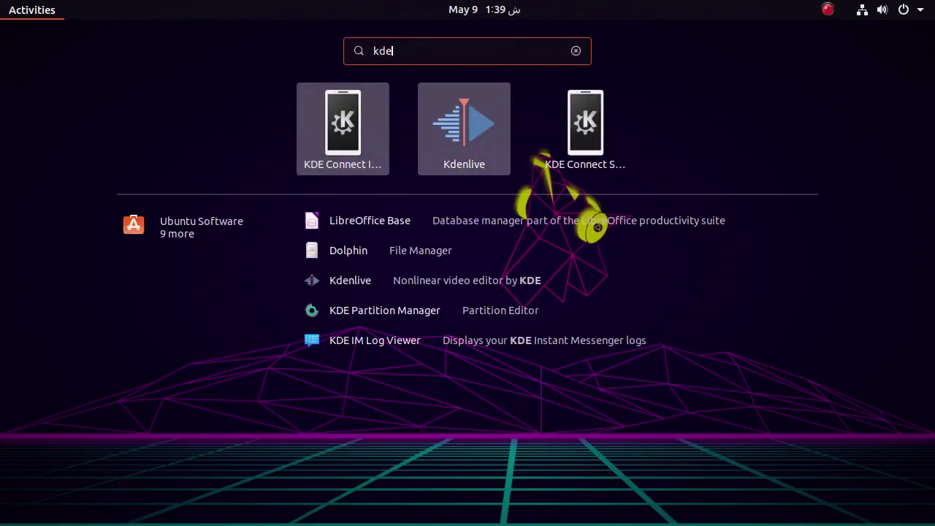
key(BackSpace)
key(BackSpace)
key(BackSpace)
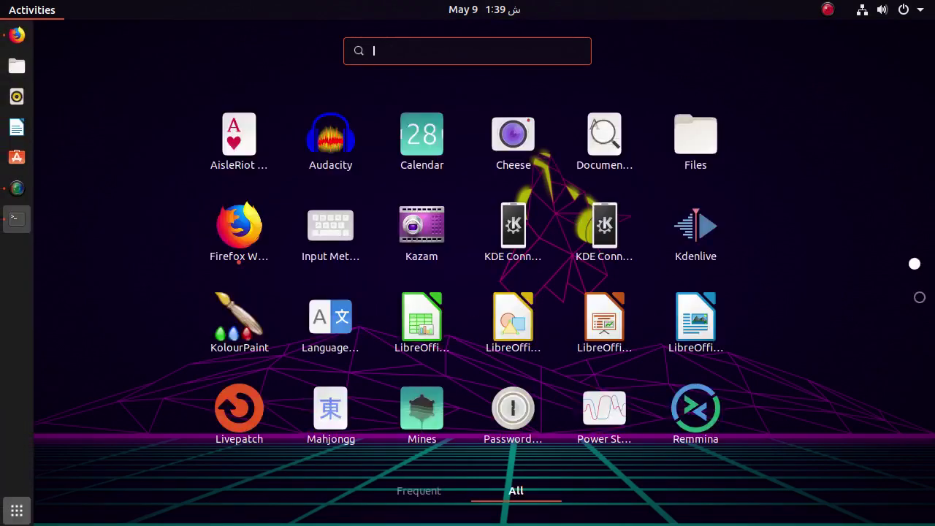
text(auda)
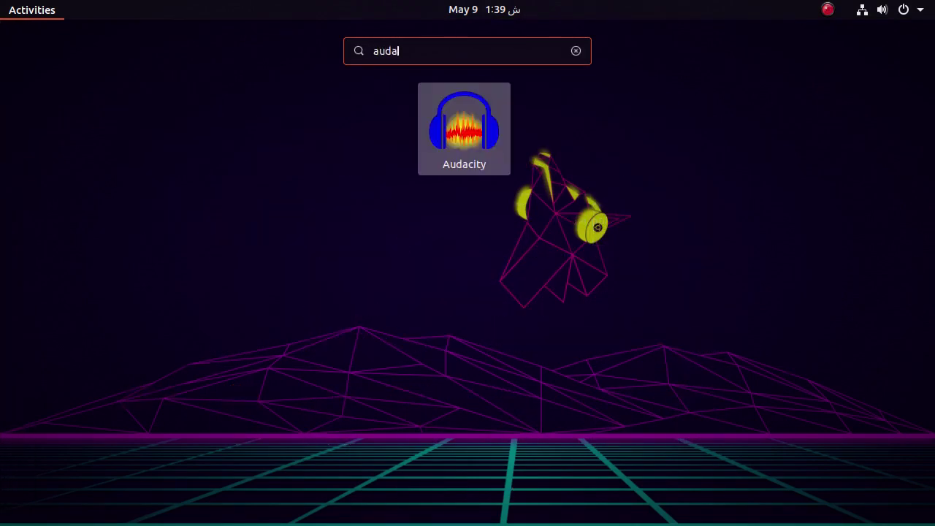
key(BackSpace)
key(BackSpace)
key(BackSpace)
key(BackSpace)
text(kazam)
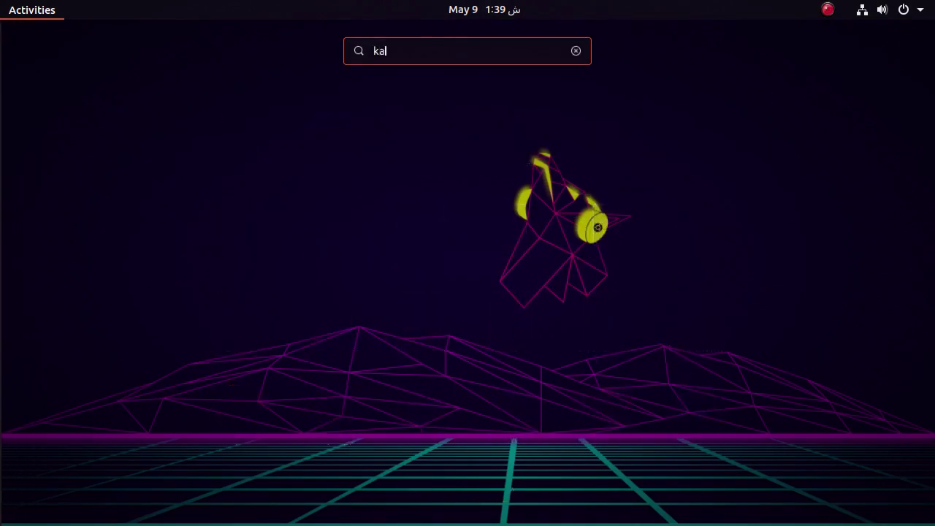
key(BackSpace)
key(BackSpace)
key(BackSpace)
key(BackSpace)
key(BackSpace)
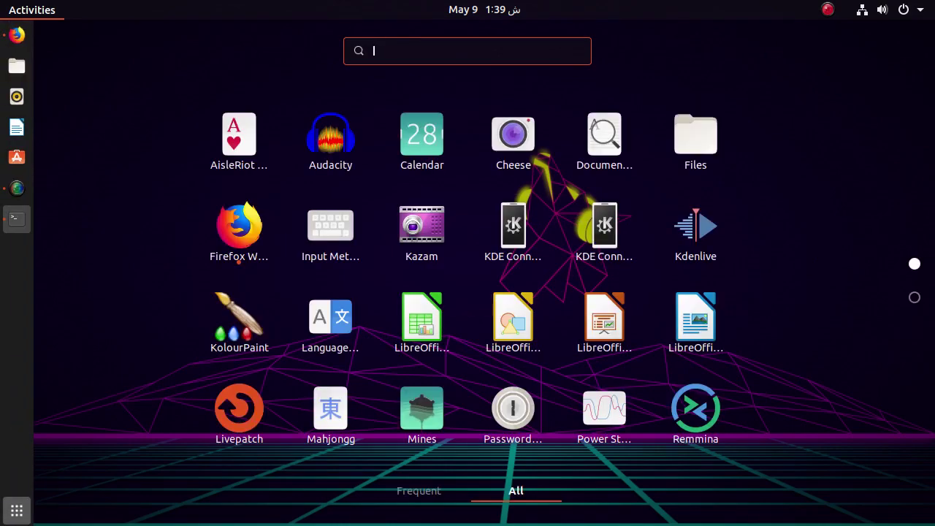
Find Kdenlive with the search "kdenl", launch it to view its main window, and close it.
text(kdenl)
key(super)
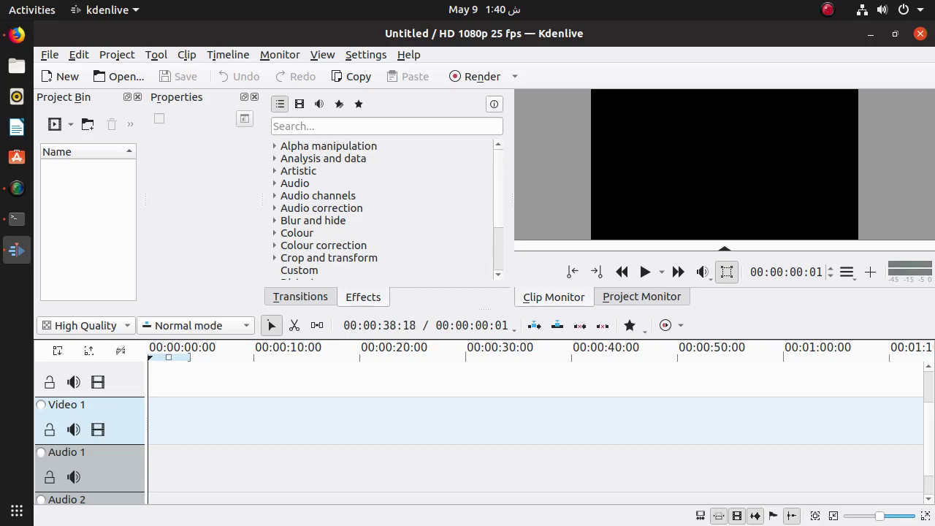
click(920, 34)
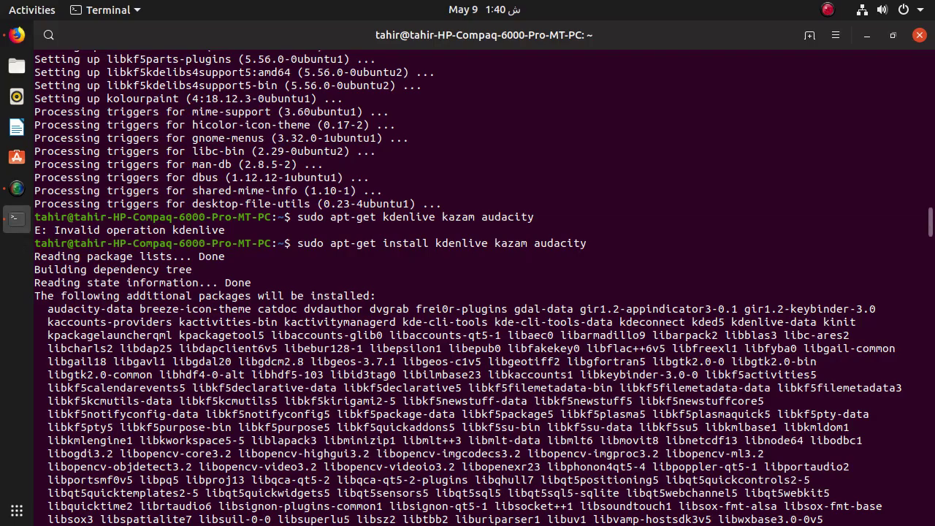